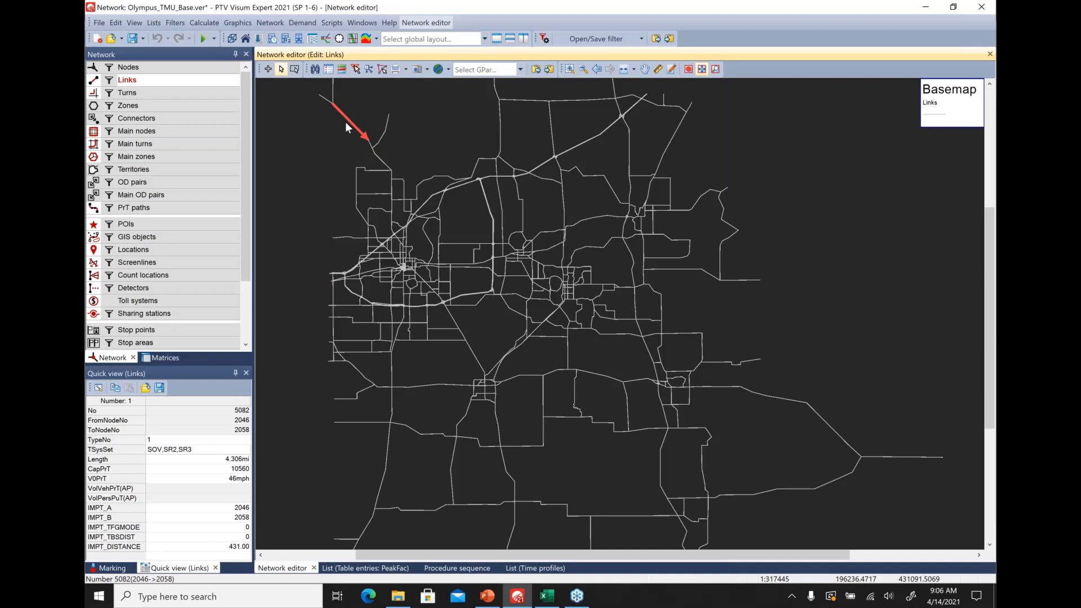
Step: View the properties of link 5082 in the northwest of the network without changing them, and clear the selection
double_click(345, 121)
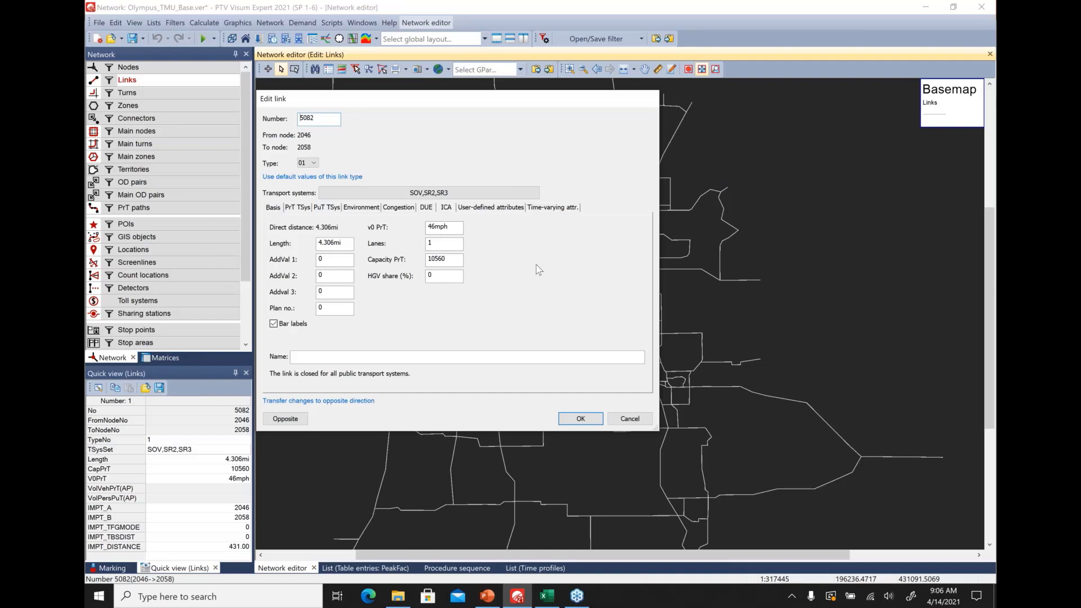
click(631, 421)
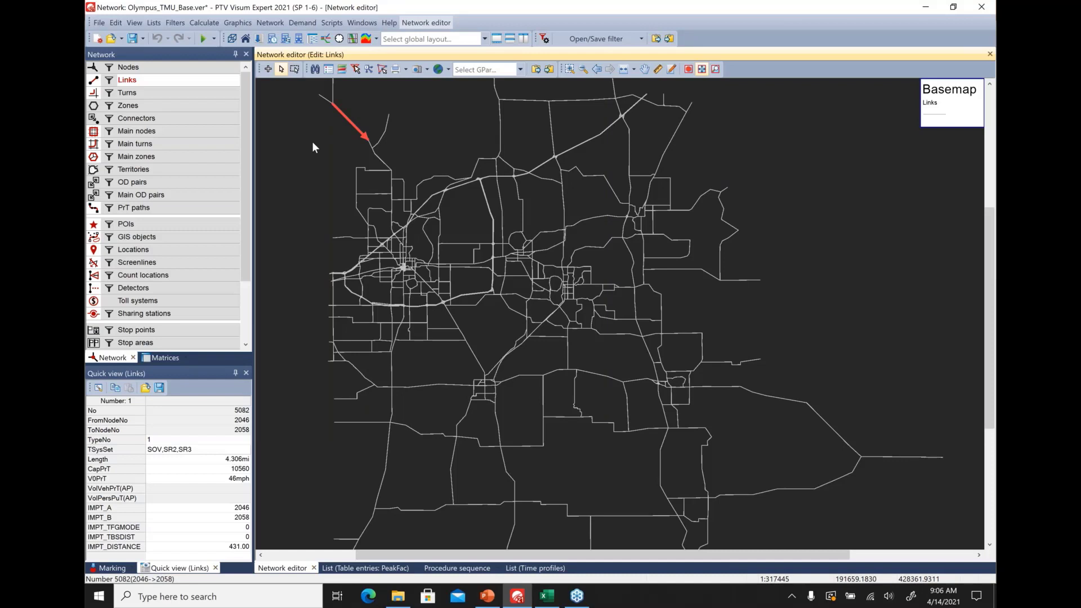
click(312, 141)
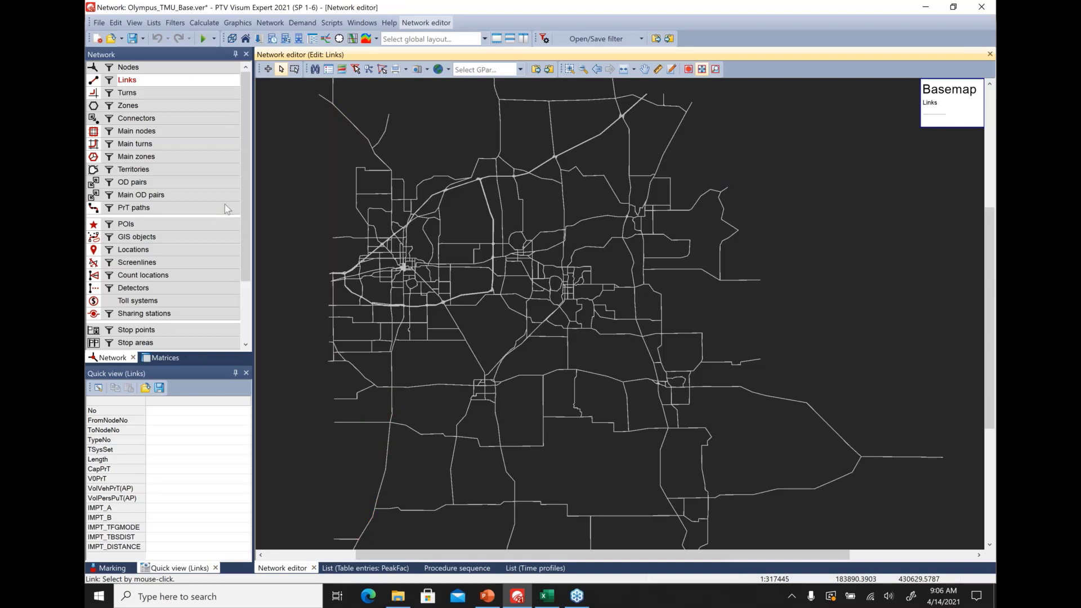
Step: Multi-select the consecutive northbound links of the roadway in the southwest of the network, and clear the selection
click(370, 537)
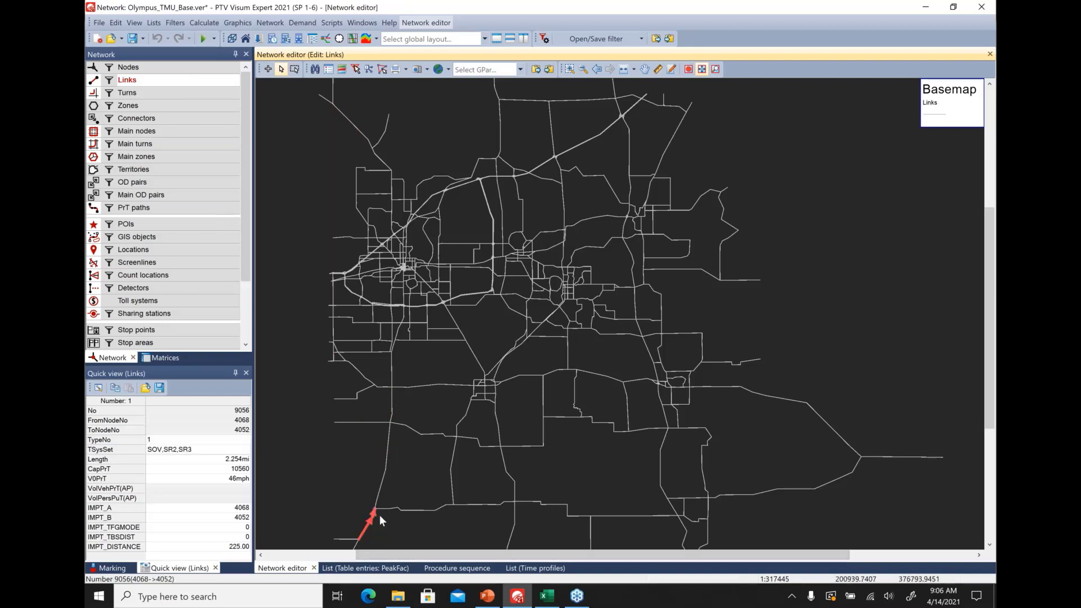
ctrl+click(380, 513)
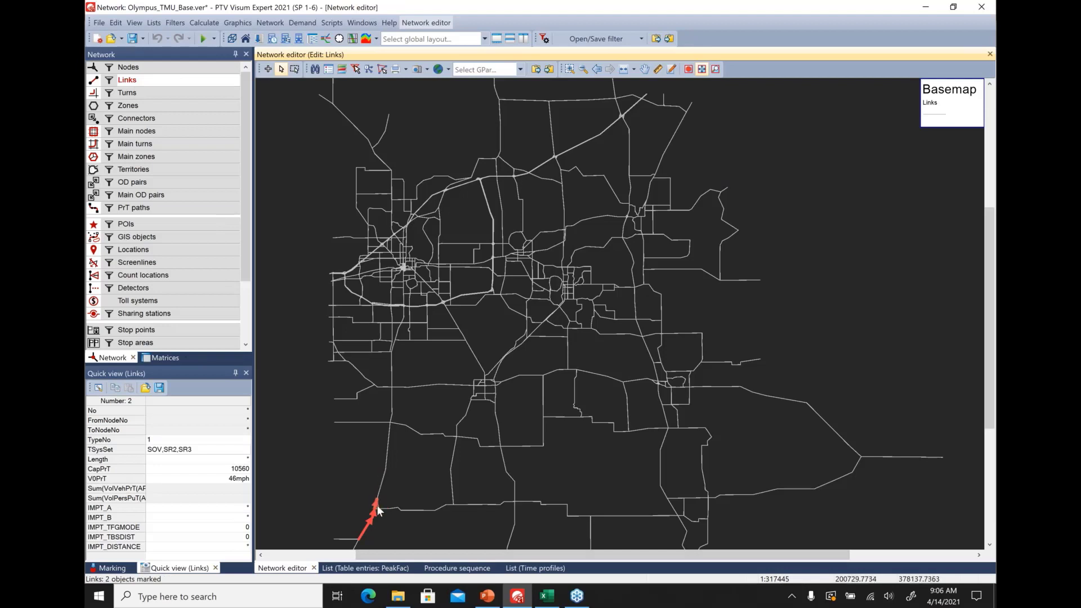
ctrl+click(380, 501)
ctrl+click(391, 464)
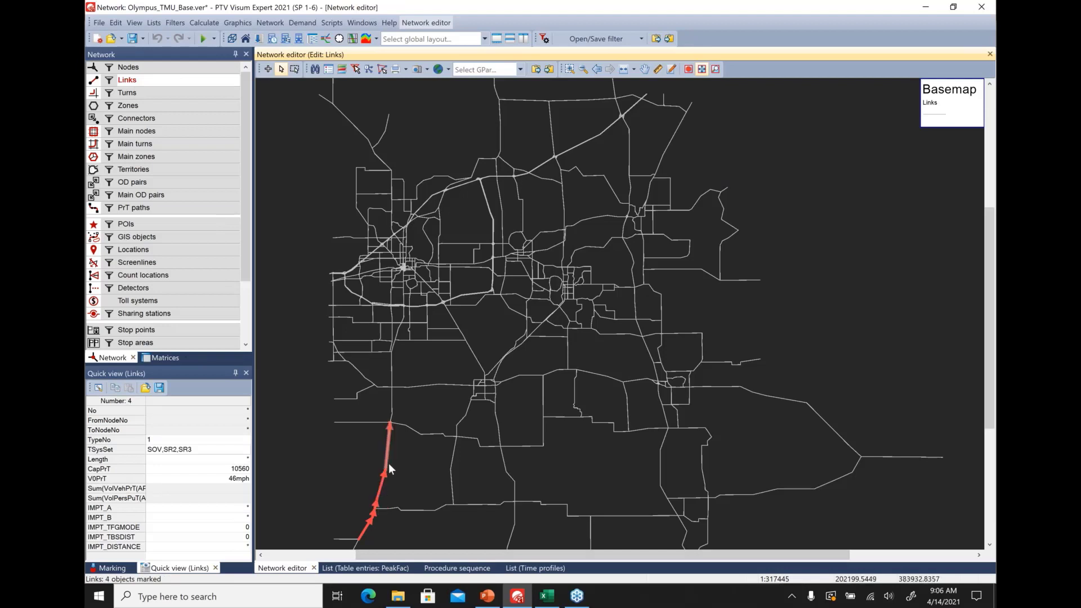
ctrl+click(393, 417)
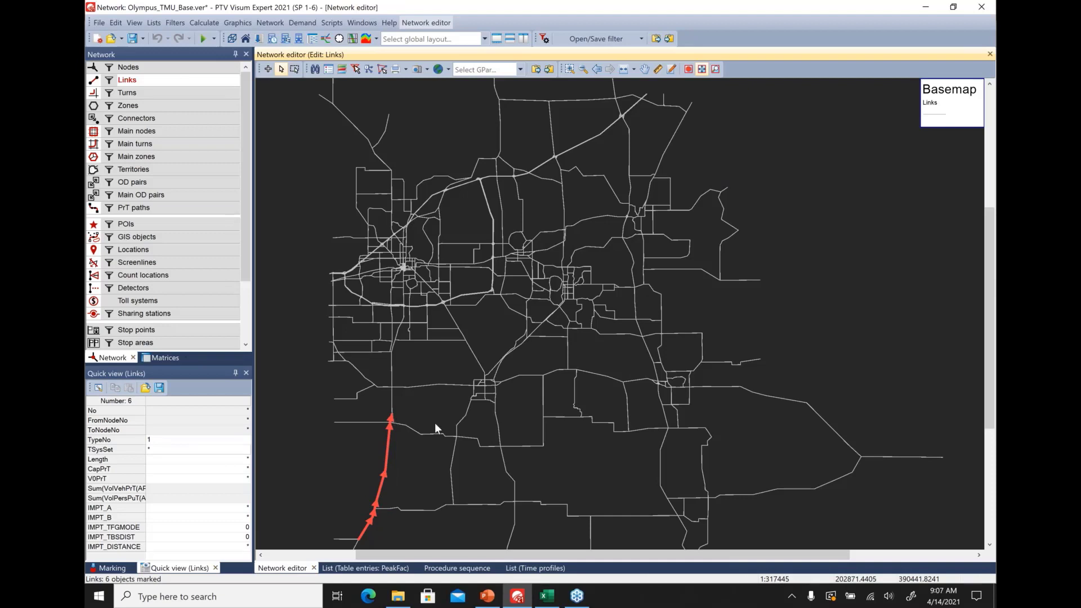
ctrl+click(394, 391)
click(305, 200)
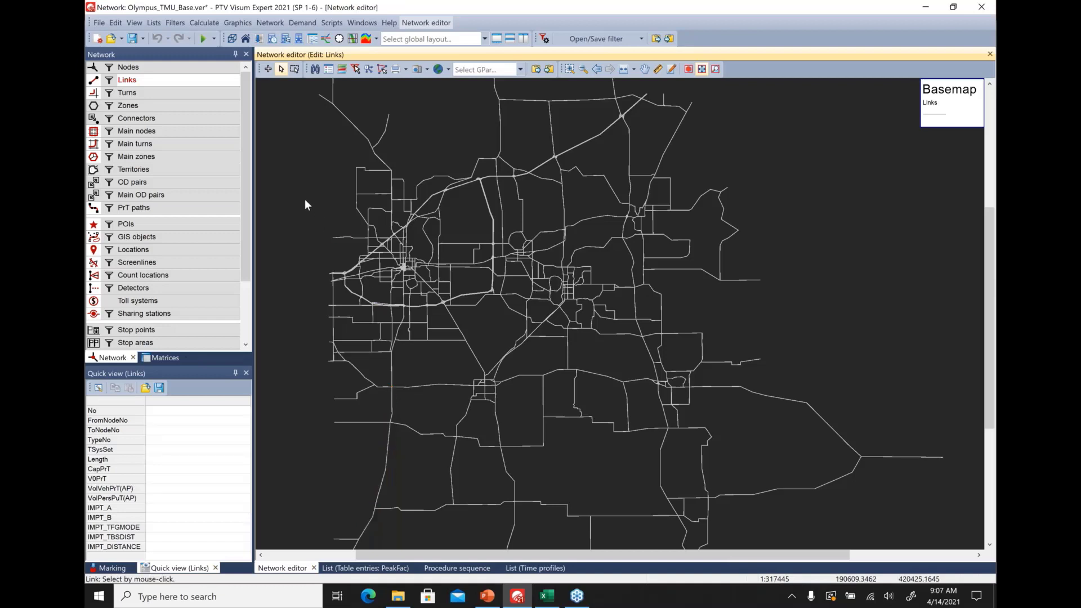
Step: Limit the active objects to the western part of the network with a spatial selection and view the multi-edit options for active links
click(297, 71)
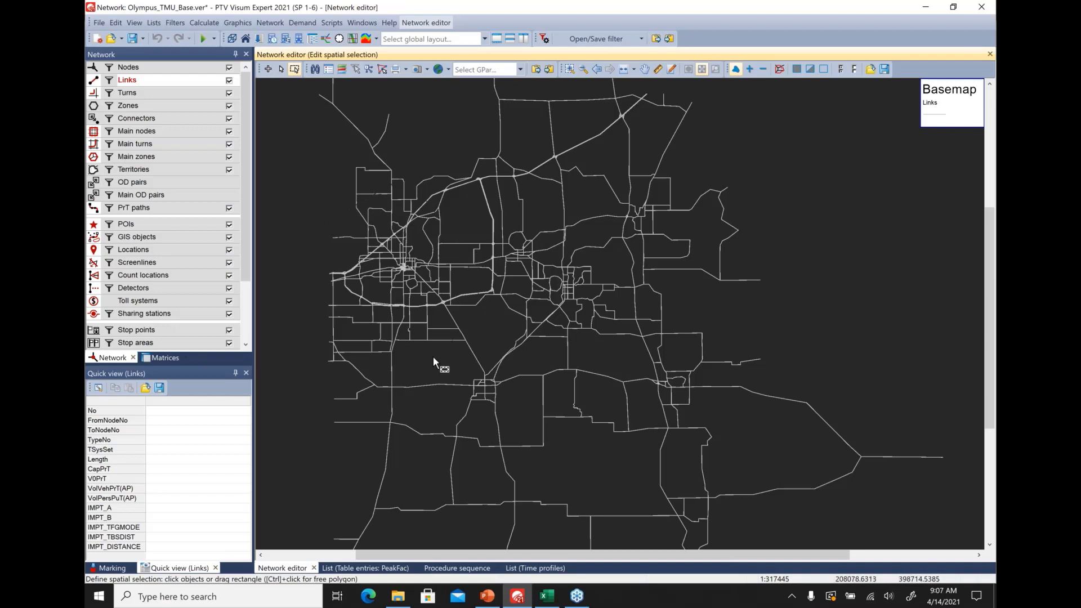
click(299, 283)
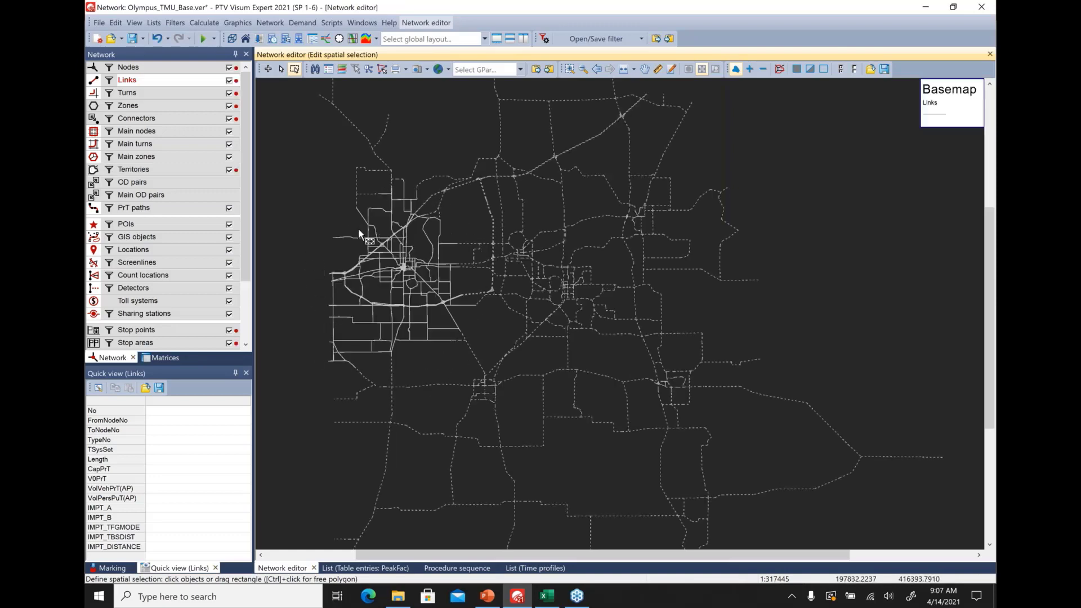
mouse_move(154, 85)
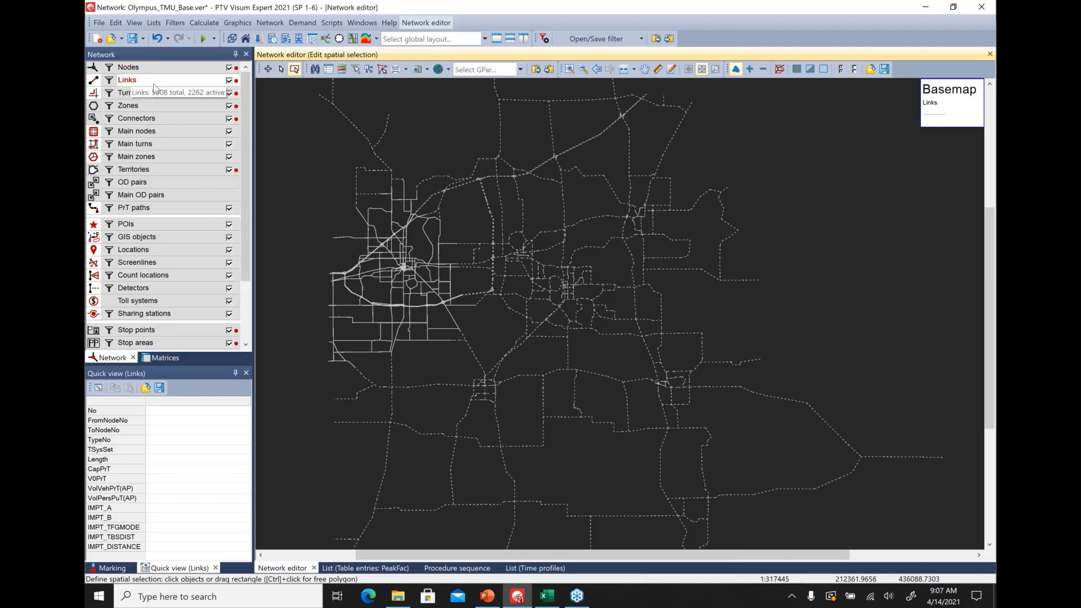
right_click(154, 85)
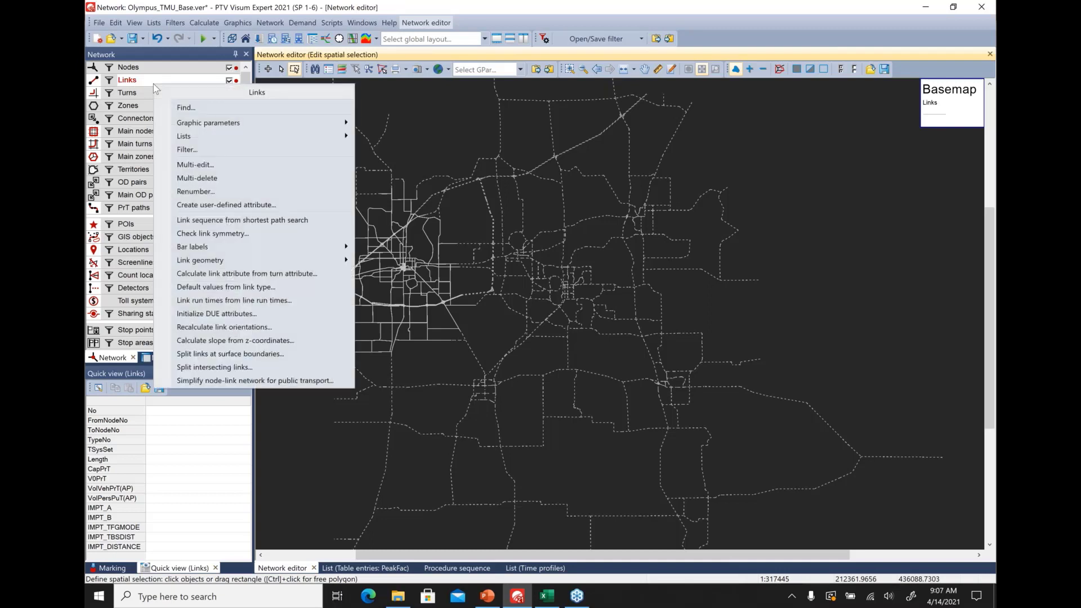
click(241, 166)
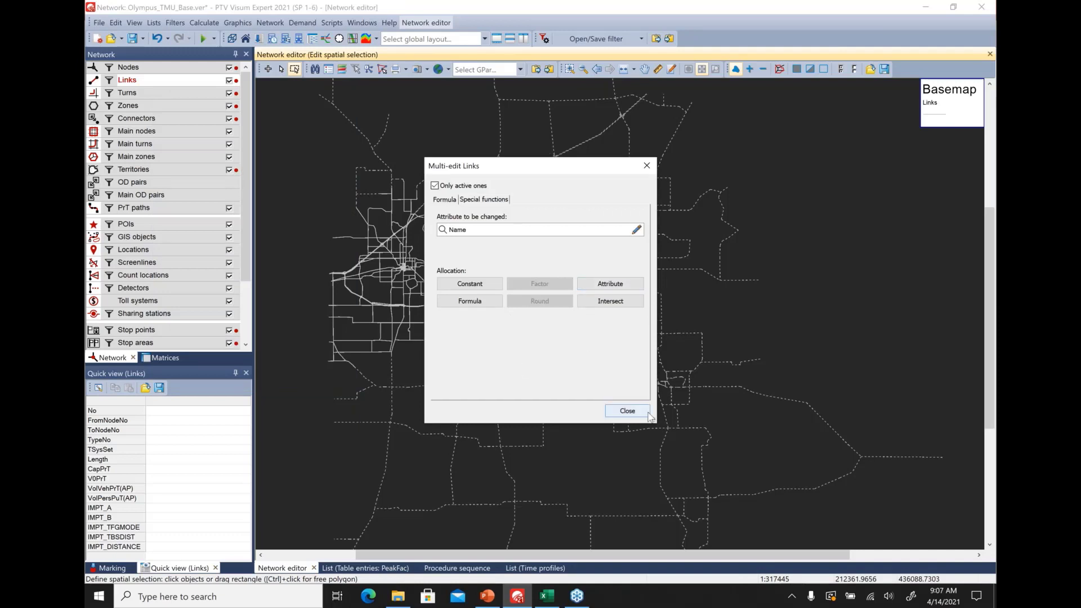
click(628, 411)
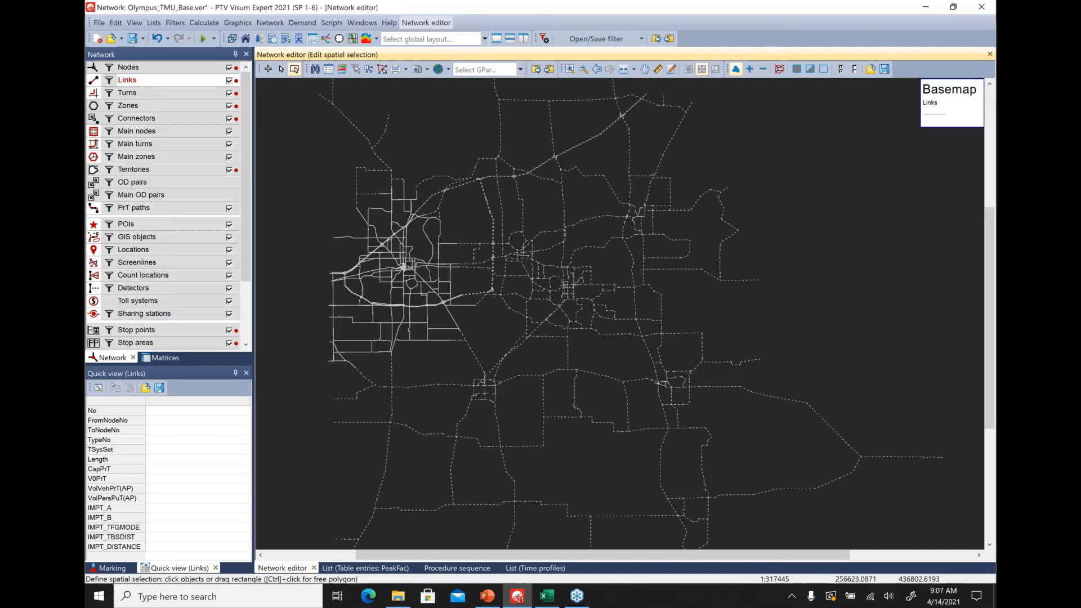
Step: Make all network objects active again and apply the link_editing_focus graphic parameters in link editing mode
click(796, 69)
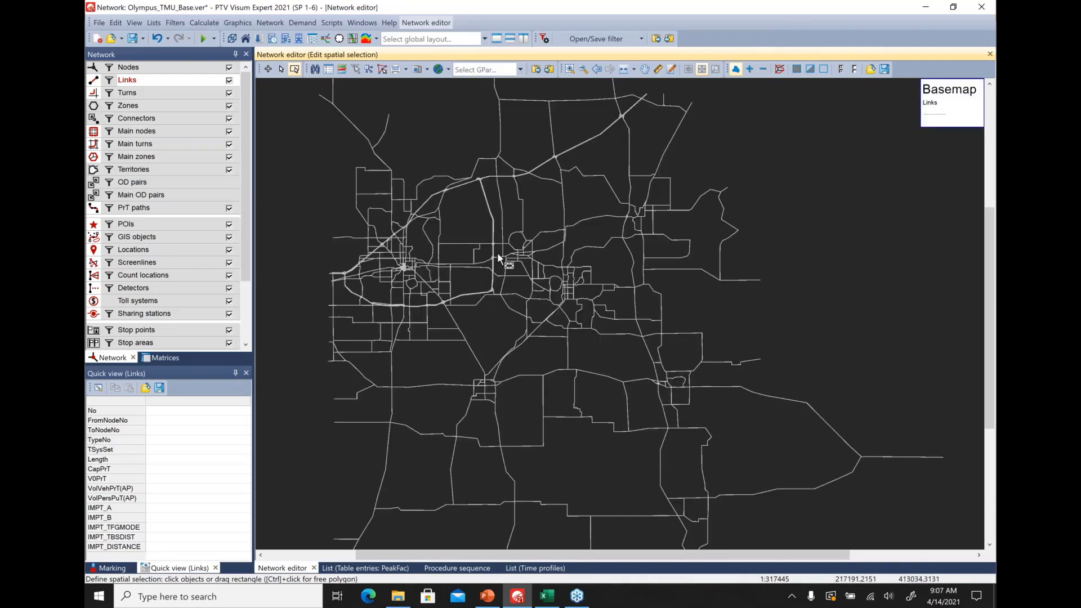
click(281, 70)
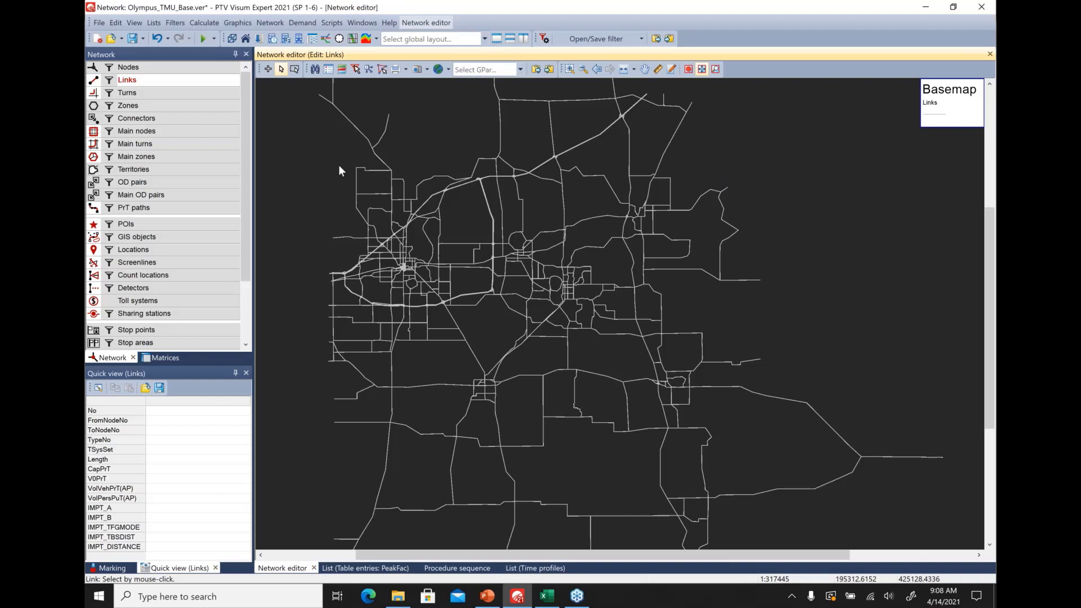
click(520, 69)
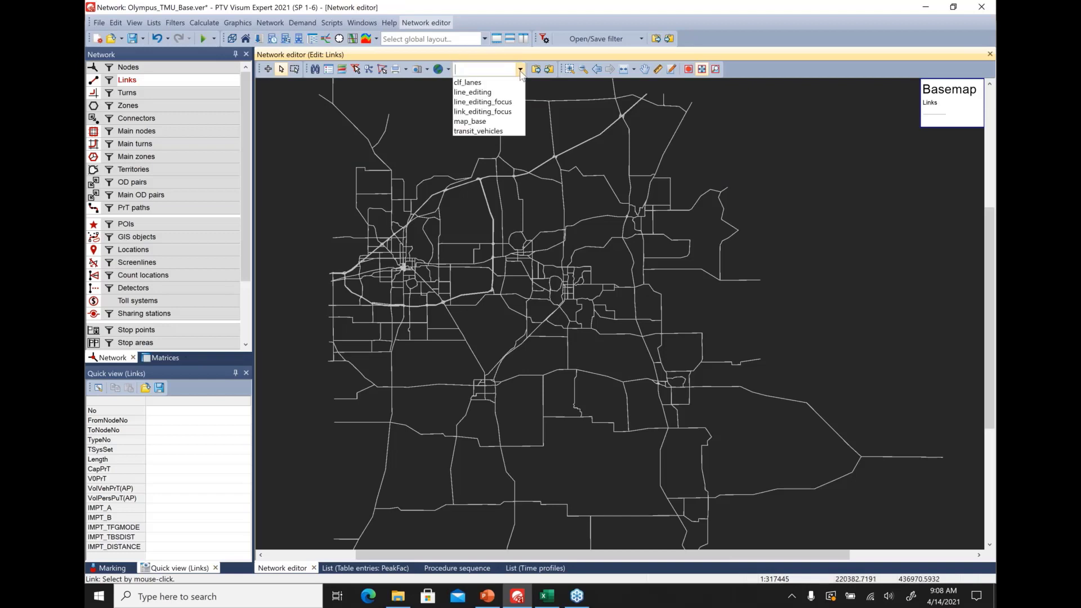
click(508, 112)
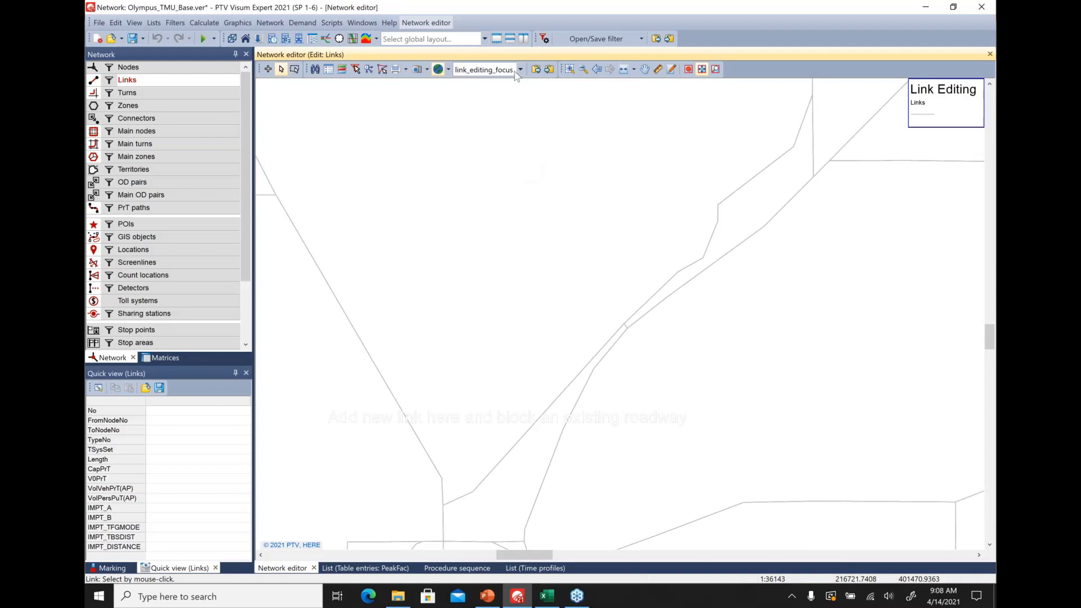
Step: Toggle the background map display behind the link editing area
click(435, 441)
click(484, 419)
click(438, 70)
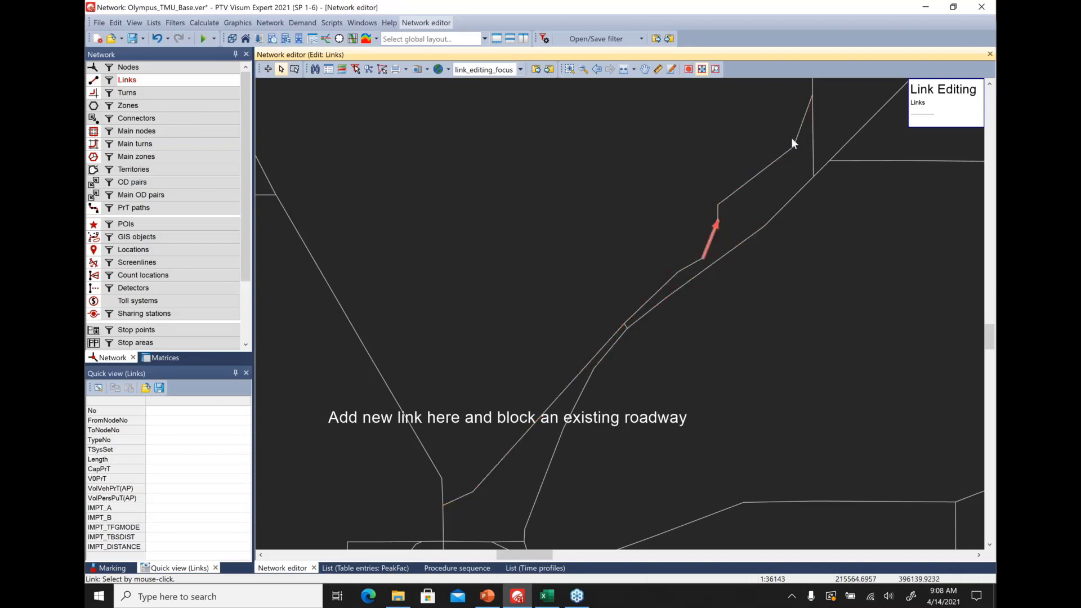
click(438, 73)
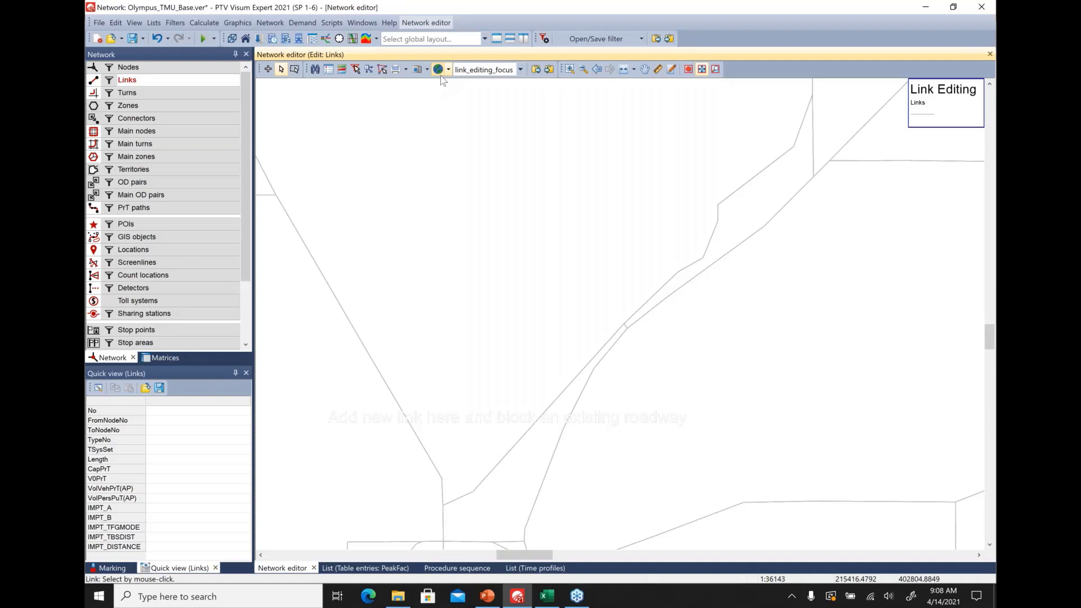
Step: Move the text "Add new link here and block an existing roadway" north, clear of the diagonal roadway
scroll(512, 286, down, 1)
scroll(501, 249, down, 1)
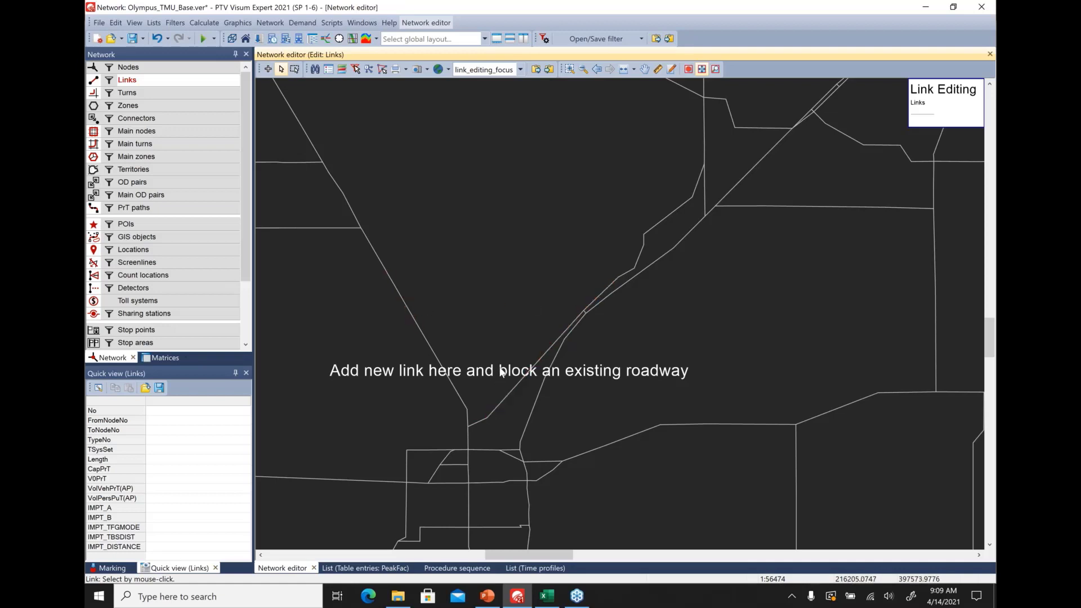
drag(246, 245, 242, 299)
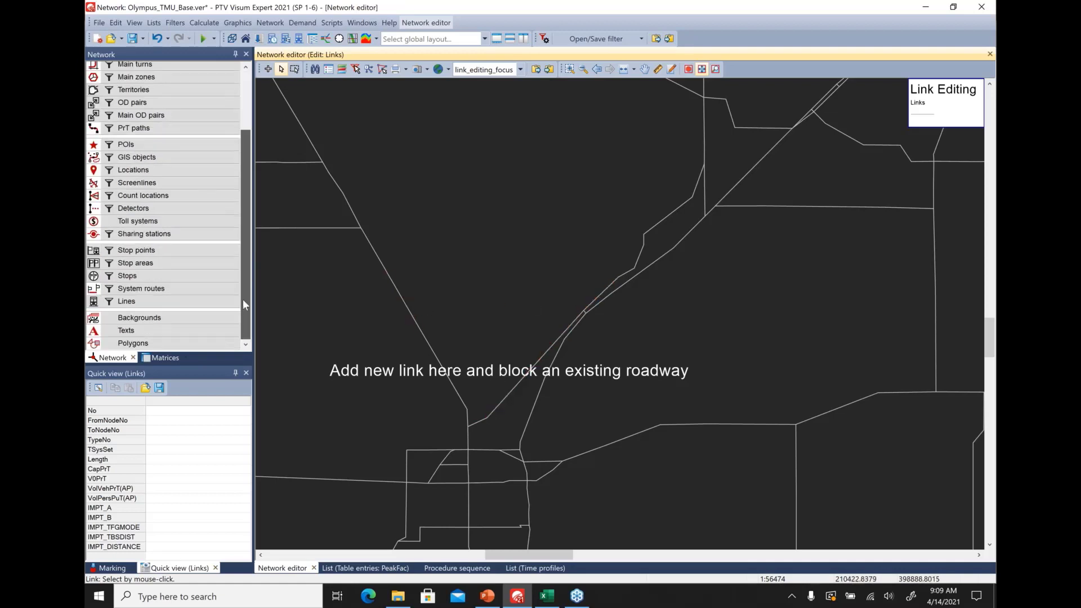
click(171, 330)
drag(498, 363, 522, 144)
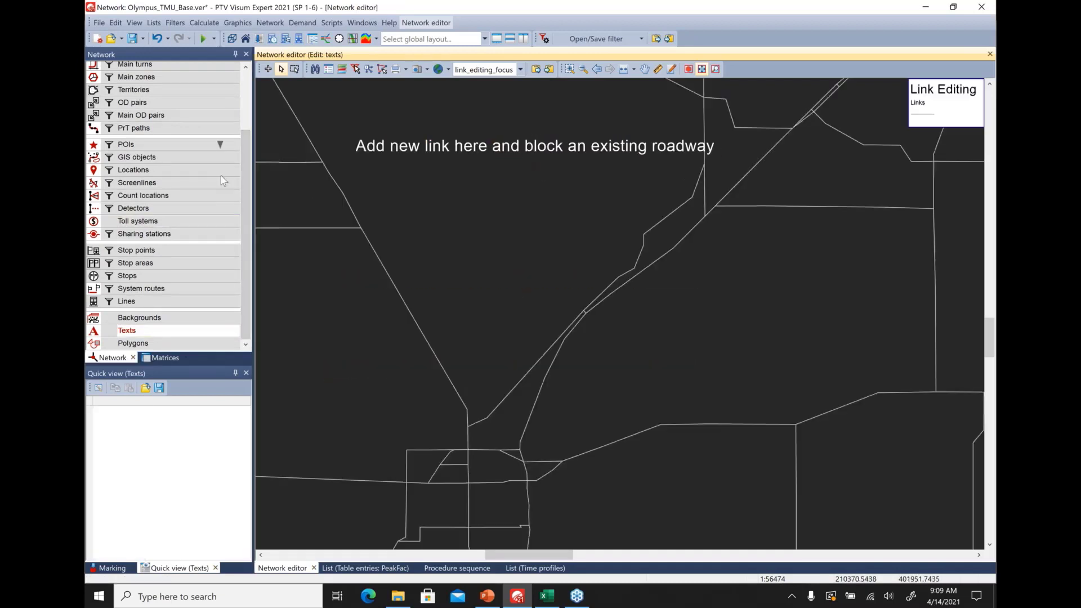
Step: Select together all southwest-bound links of the winding diagonal roadway, from the northern vertical road down to its southern junction
scroll(251, 194, up, 2)
click(202, 83)
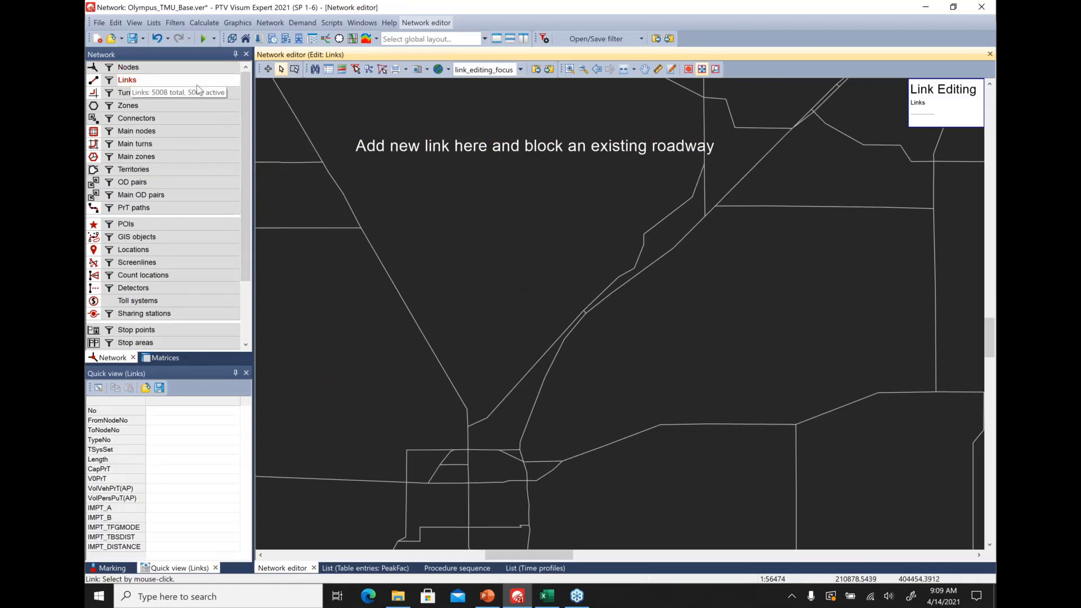
click(281, 69)
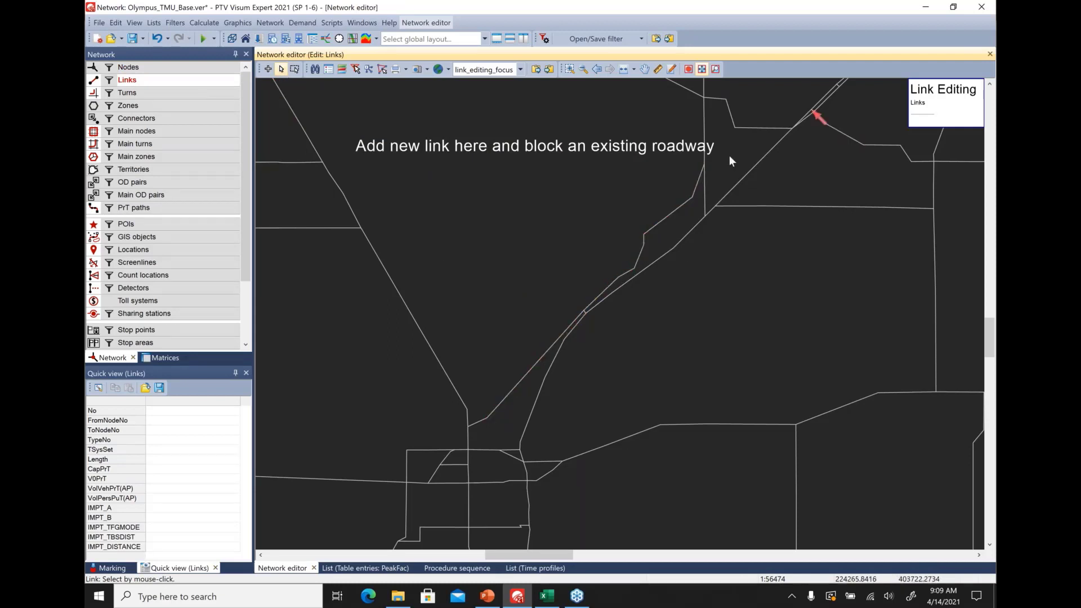
click(696, 175)
ctrl+click(675, 201)
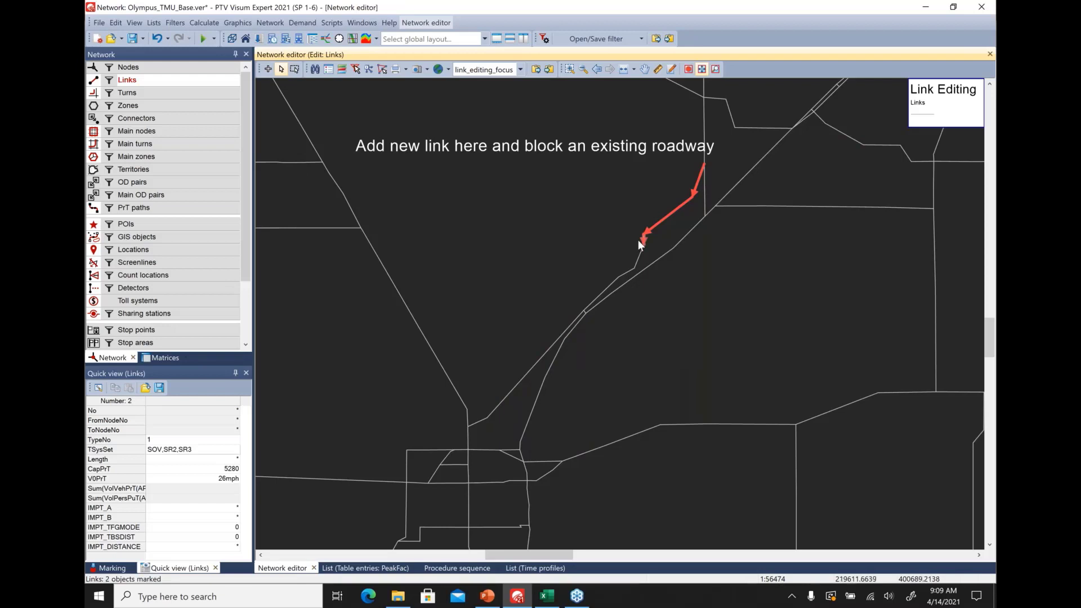
ctrl+click(617, 272)
ctrl+click(599, 286)
ctrl+click(561, 329)
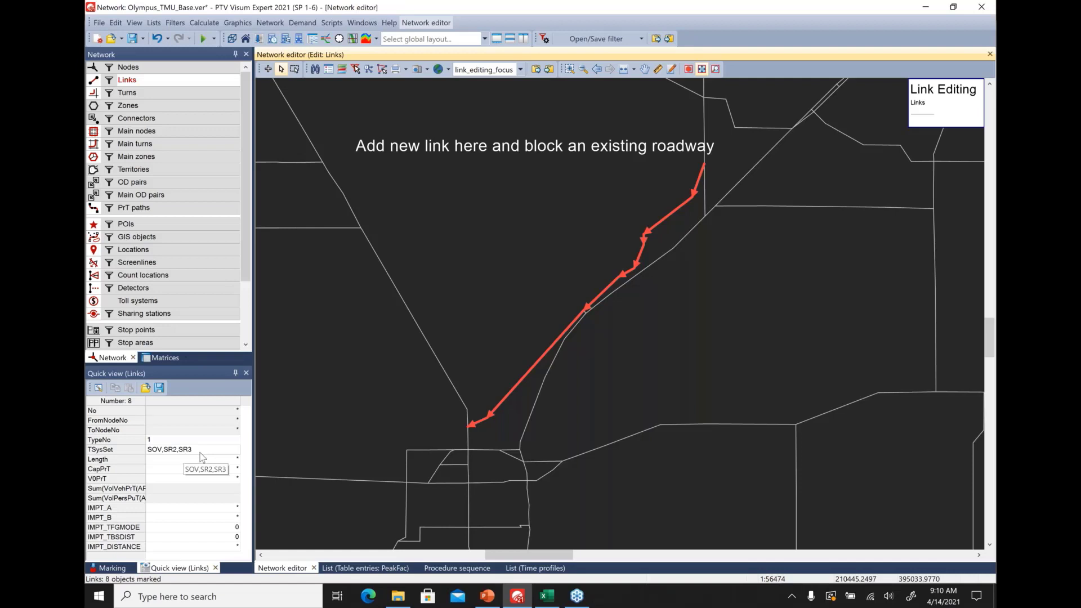
Step: Open multi-editing for the selected links and choose TSys set as the attribute to change
double_click(425, 252)
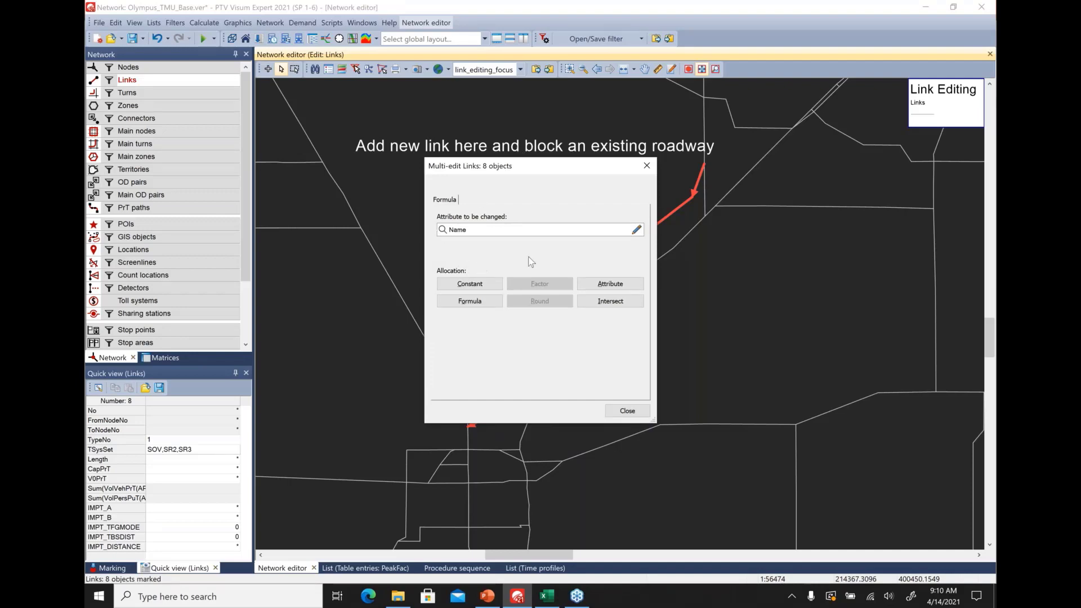
click(637, 229)
click(438, 159)
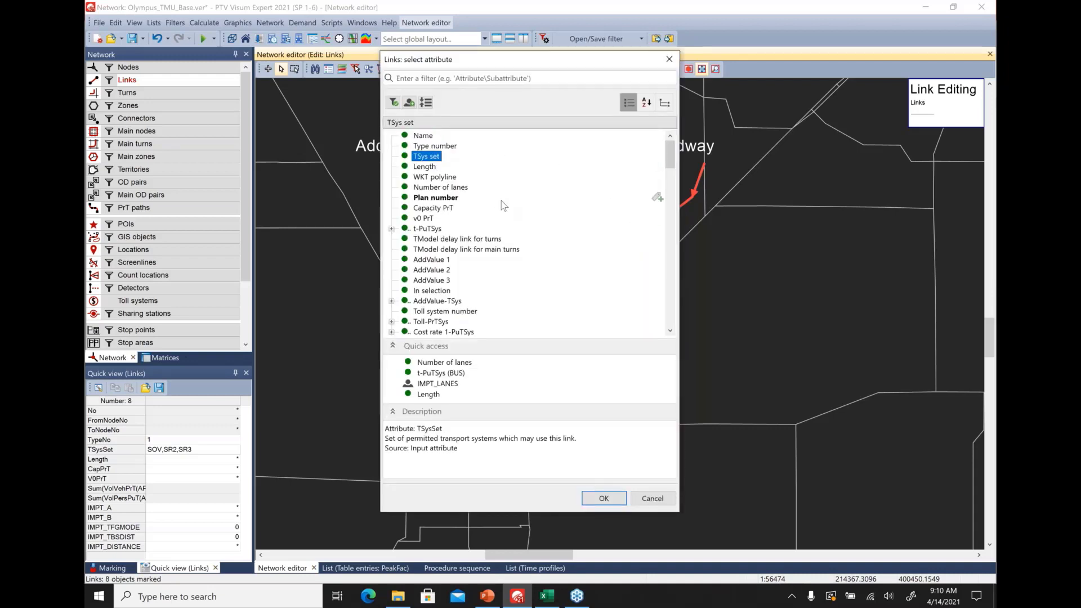
click(604, 499)
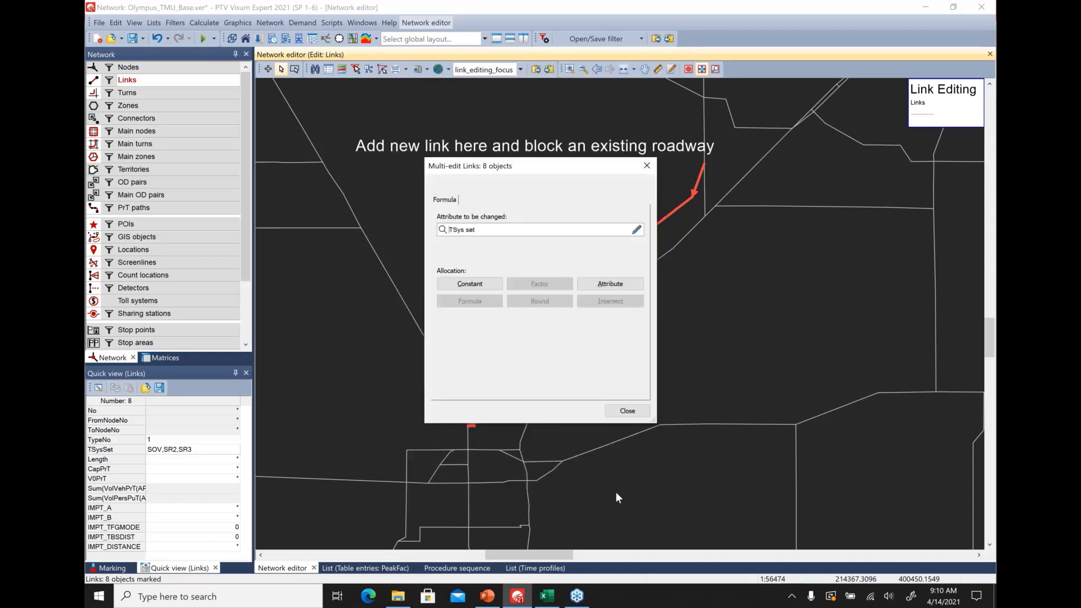
Step: Assign a constant TSys set that closes SOV, SR2 and SR3 on the selected links
click(469, 284)
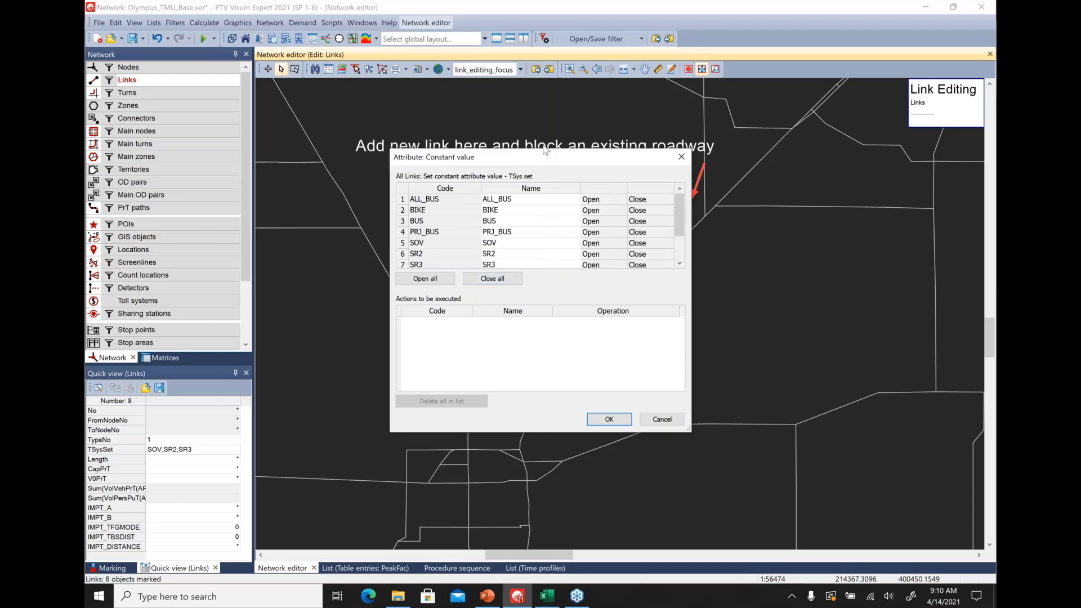
drag(545, 151, 550, 105)
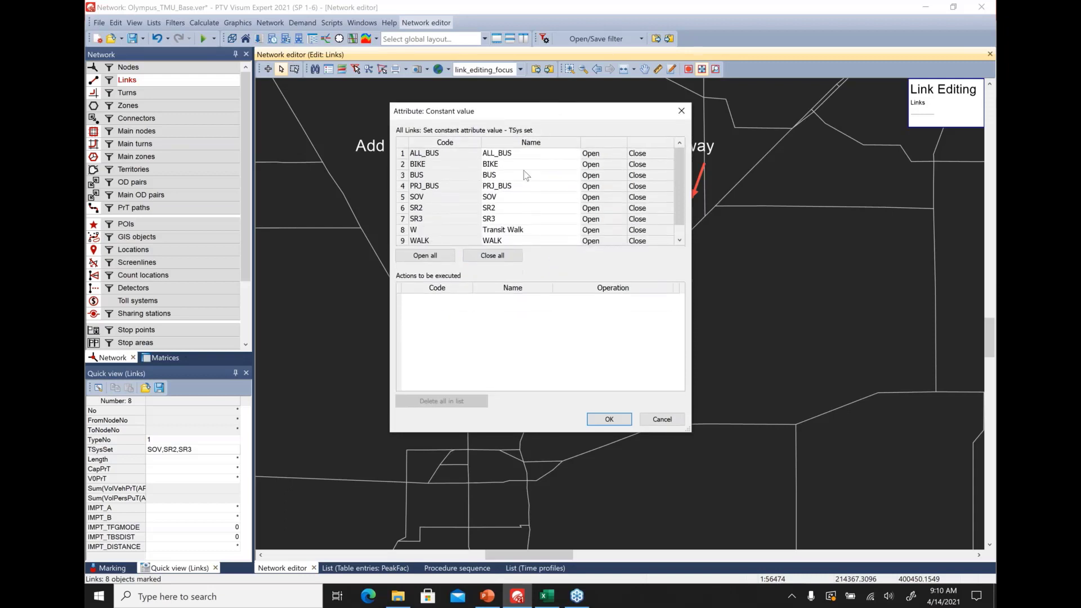
click(426, 197)
click(651, 198)
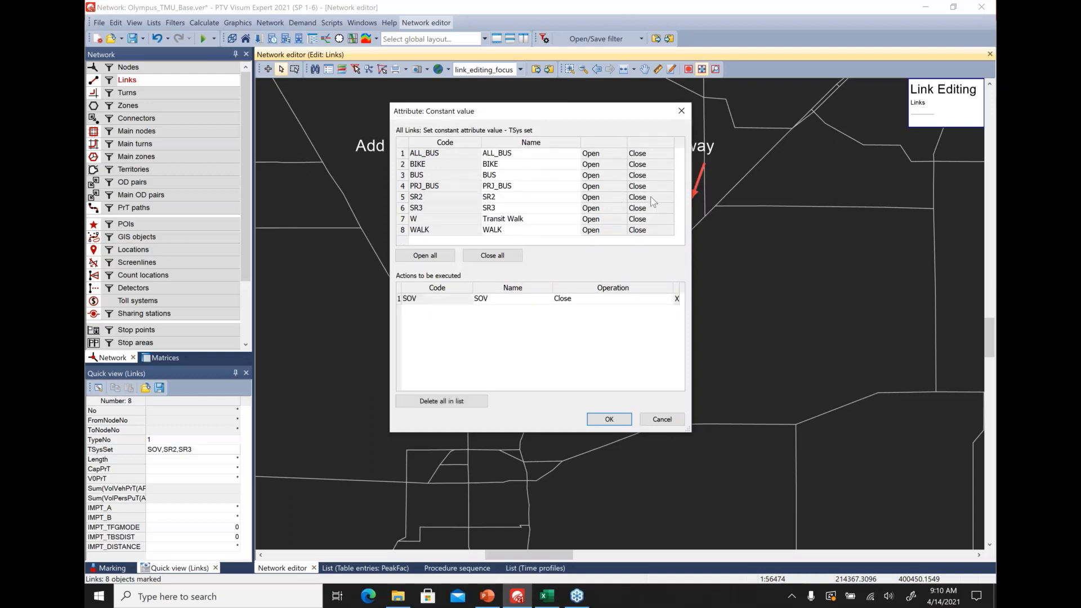
click(653, 198)
click(653, 198)
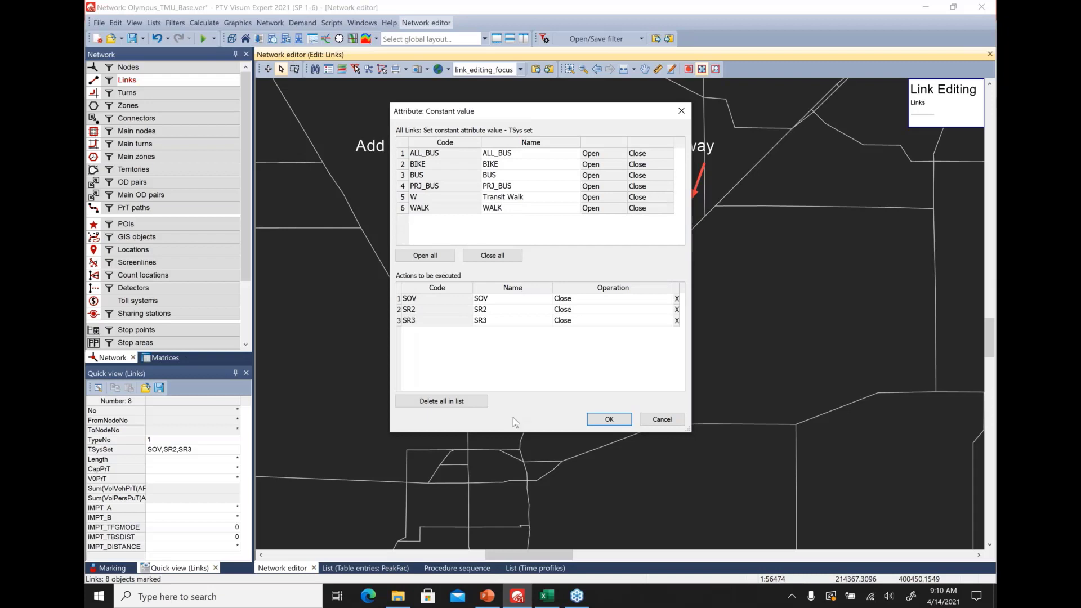
click(609, 420)
drag(535, 172, 277, 147)
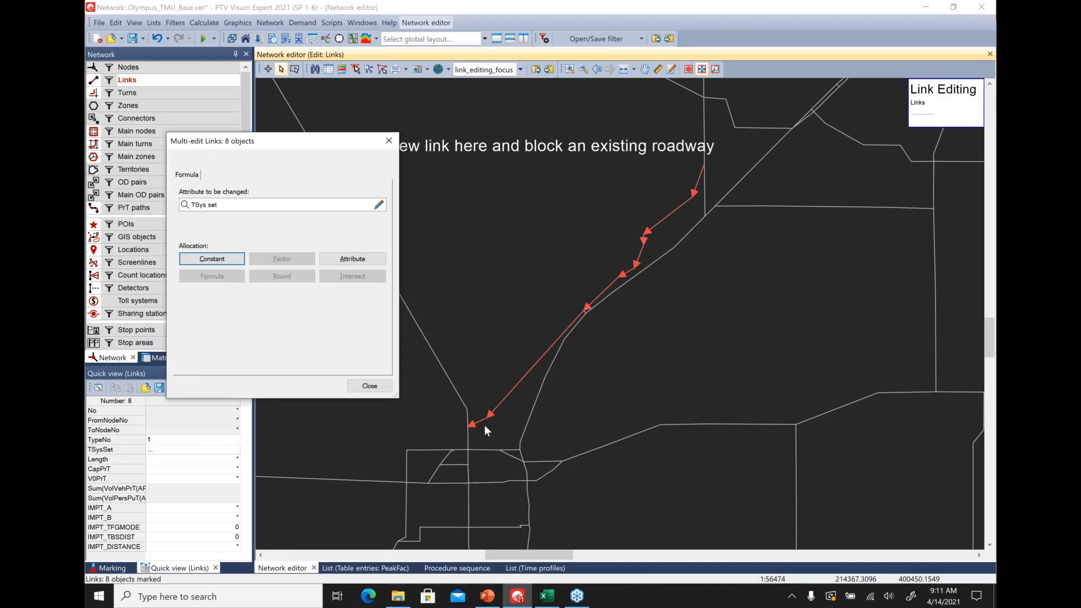
Step: Close multi-editing of the links, switch to inserting links and display the network nodes
click(361, 390)
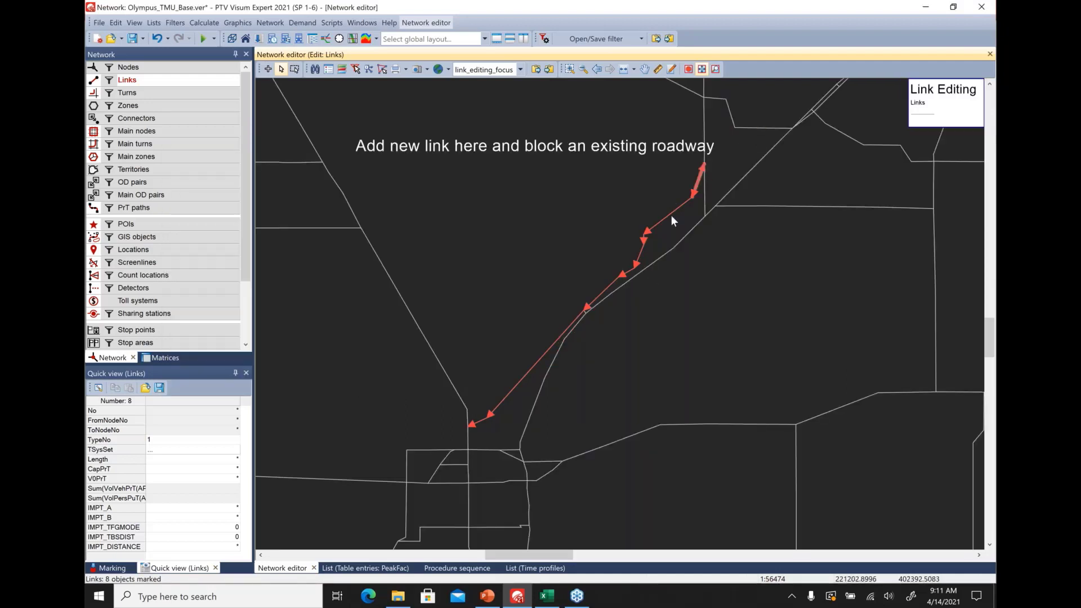
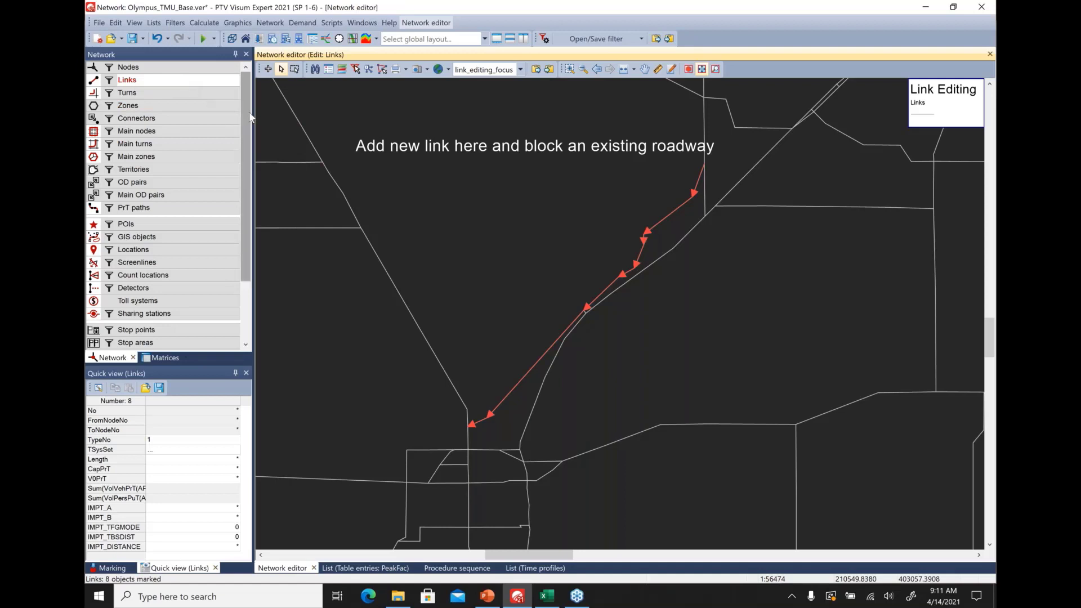
click(267, 69)
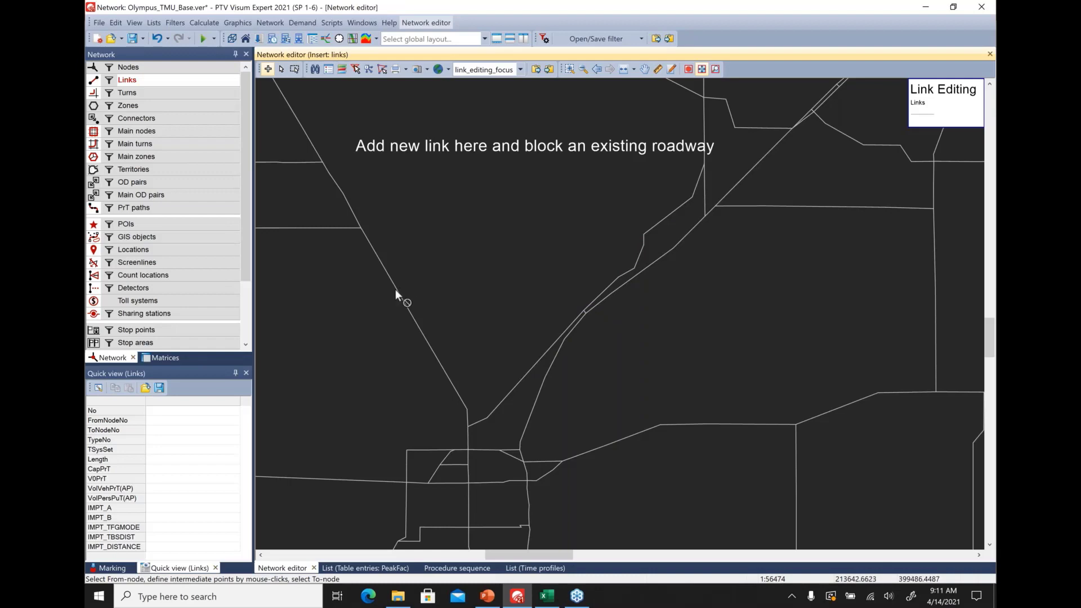
click(93, 69)
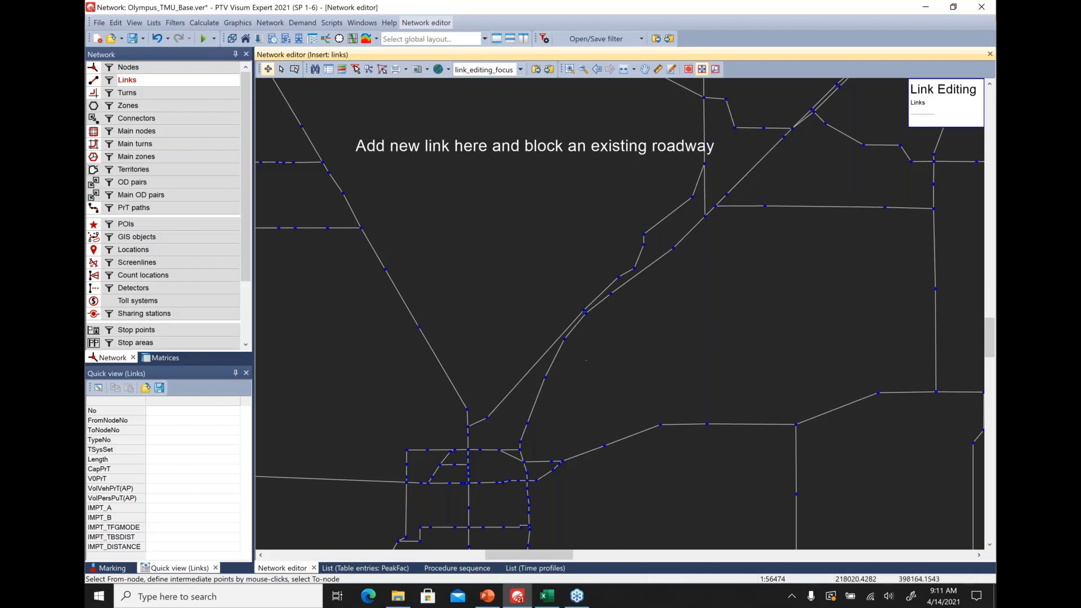
Step: Draw a slightly curved new link from node 3701 on the diagonal roadway west to node 3686, using intermediate points
click(564, 340)
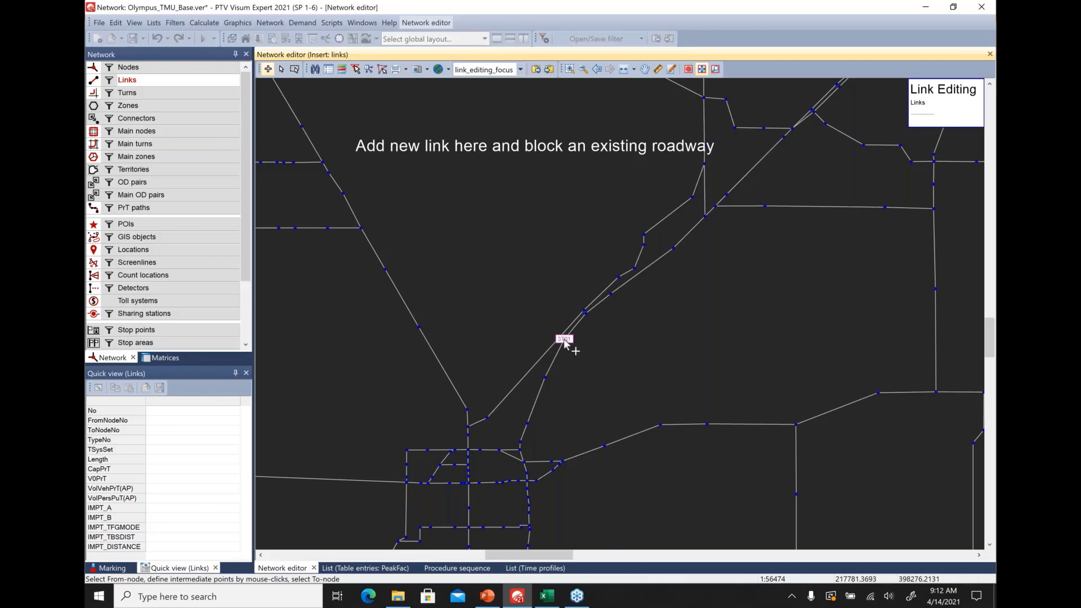
click(491, 319)
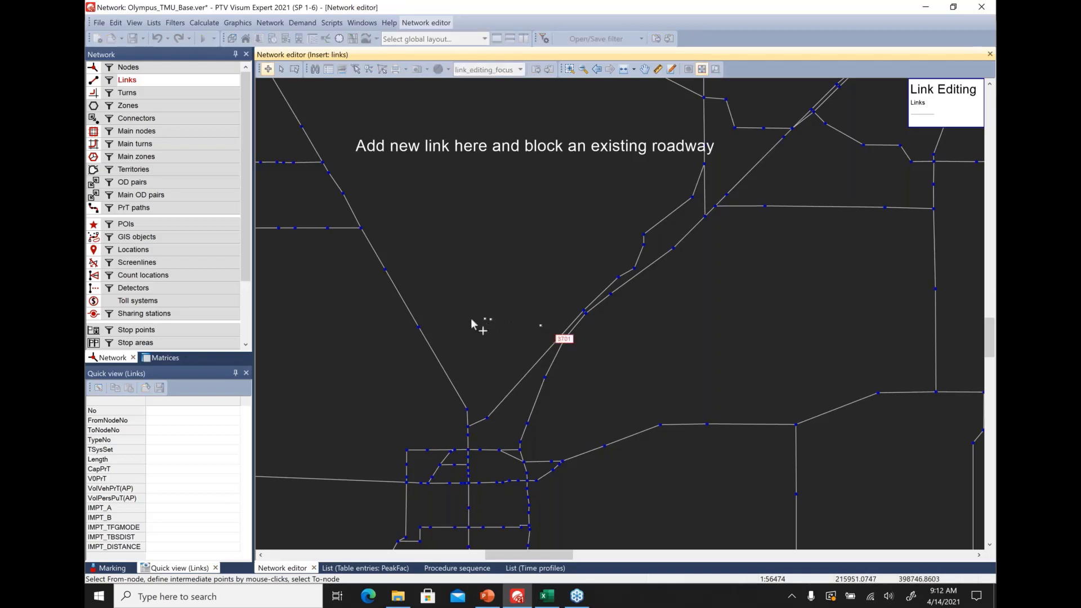
click(423, 329)
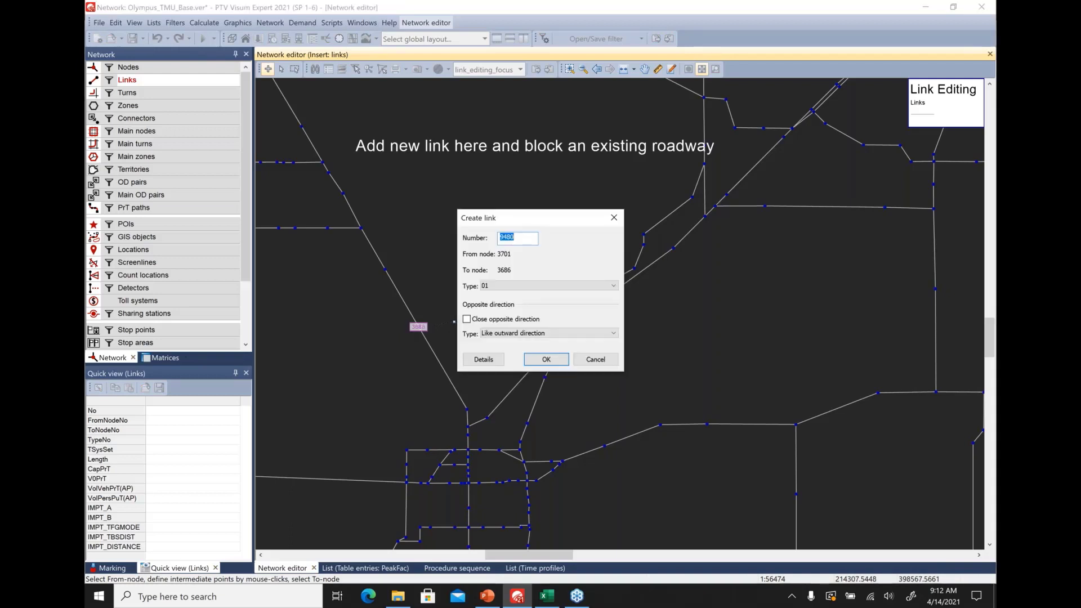
drag(535, 219, 360, 140)
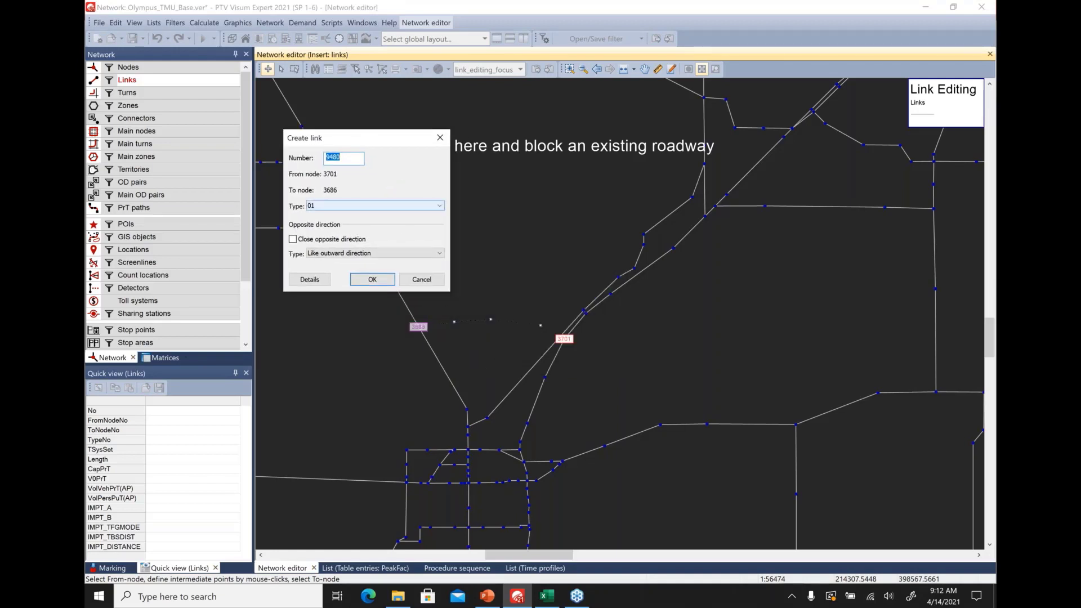
Step: Look through the link types available for the new link, keeping type 01
click(394, 205)
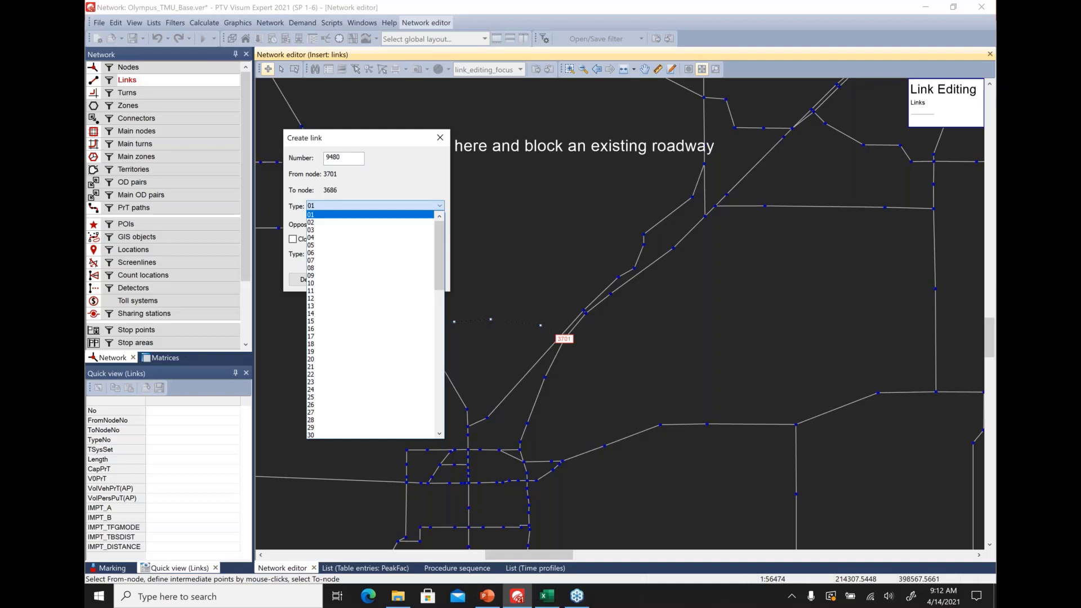
key(Return)
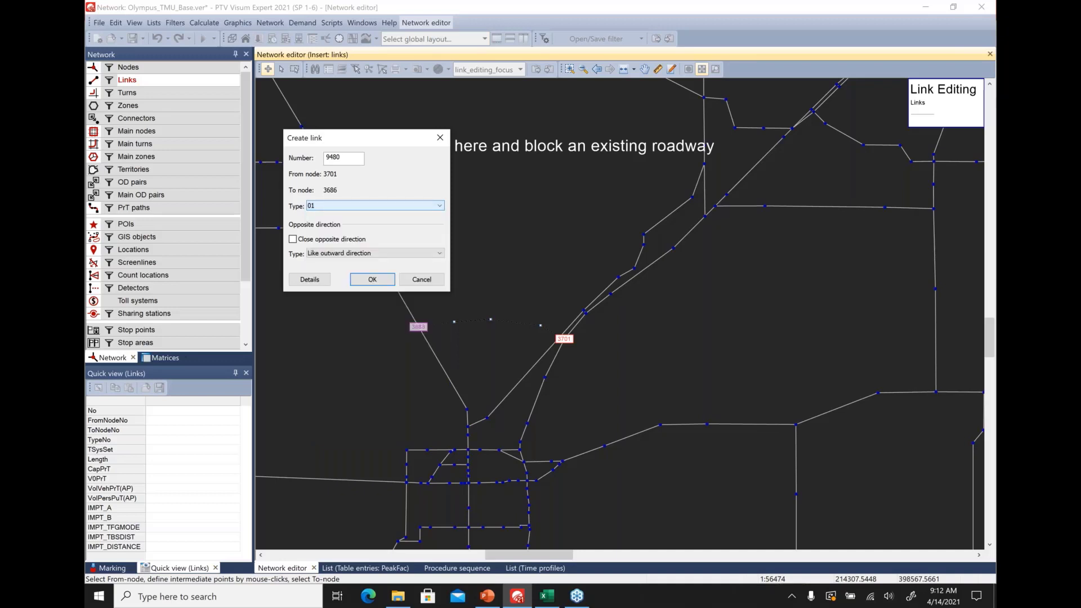
key(alt+Down)
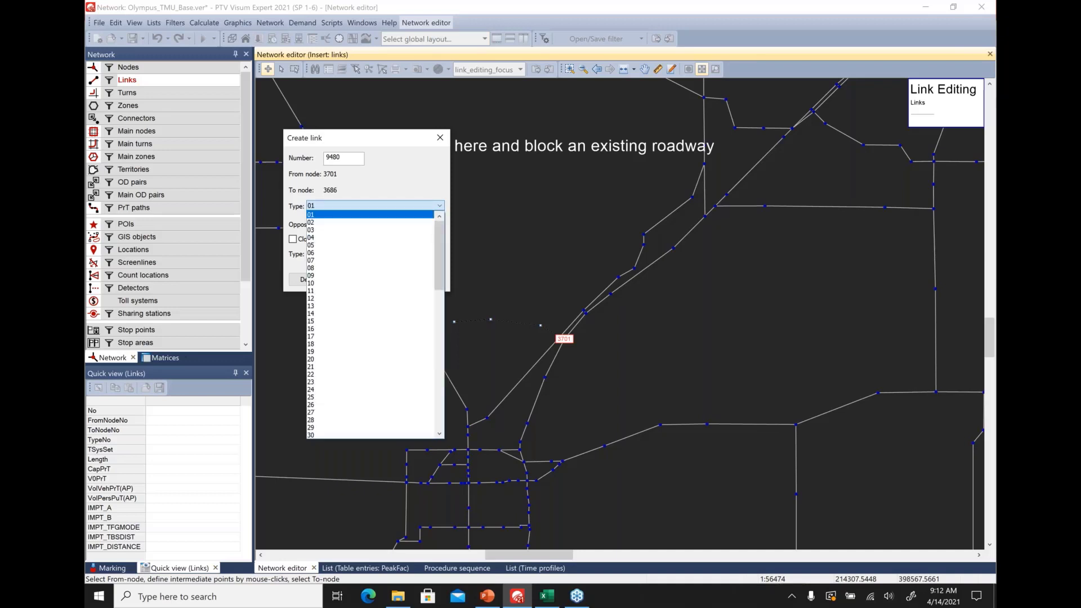
click(410, 195)
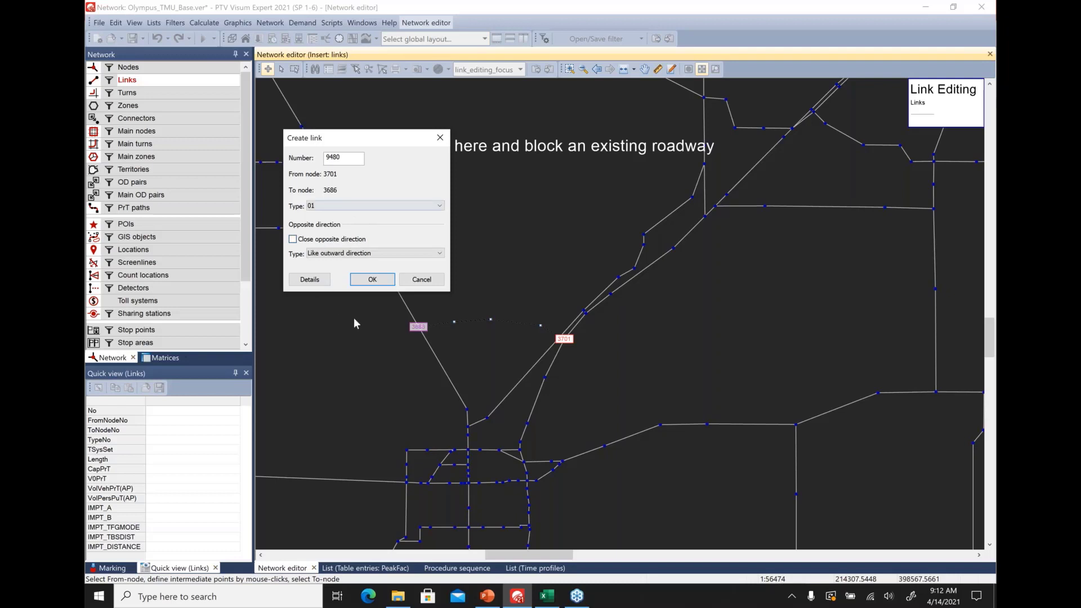
Step: Restrict the new link's transport systems to SOV, SR2 and SR3 and transfer the change to the opposite direction
click(311, 280)
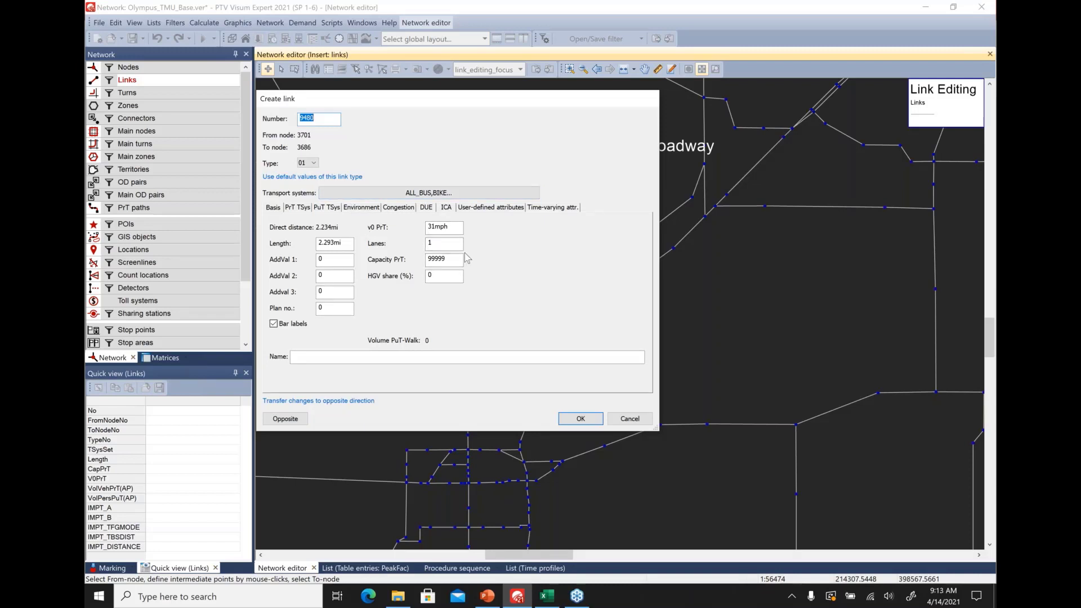
click(464, 194)
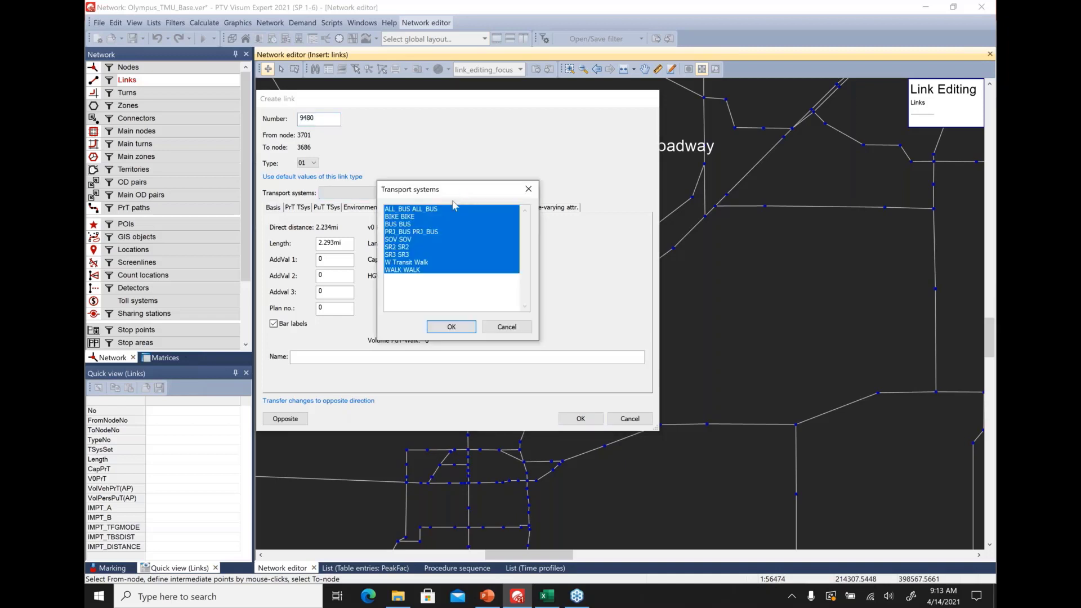
click(403, 240)
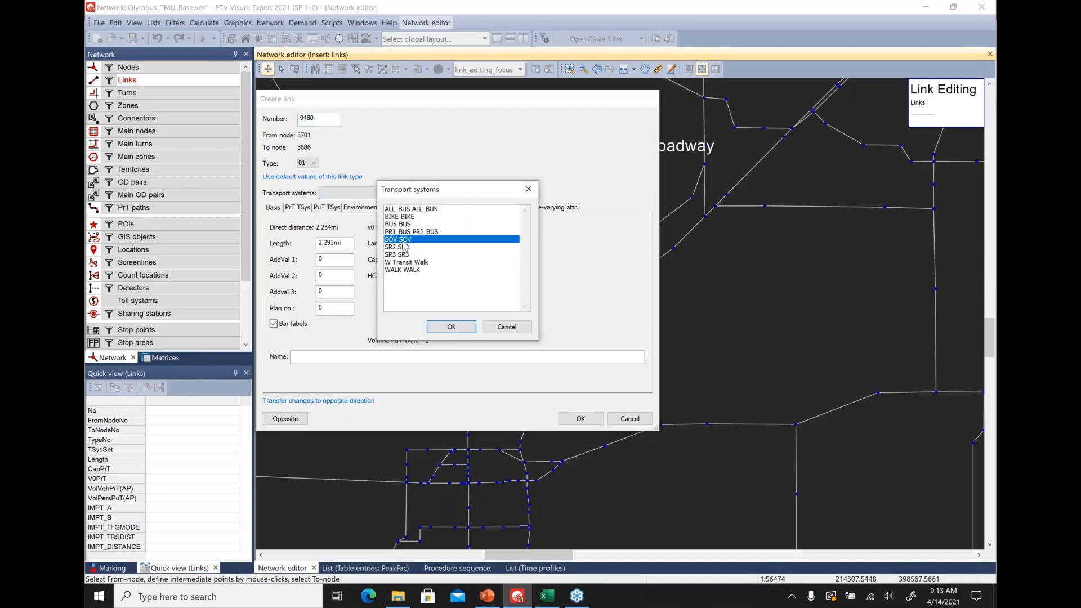
ctrl+click(404, 247)
ctrl+click(404, 256)
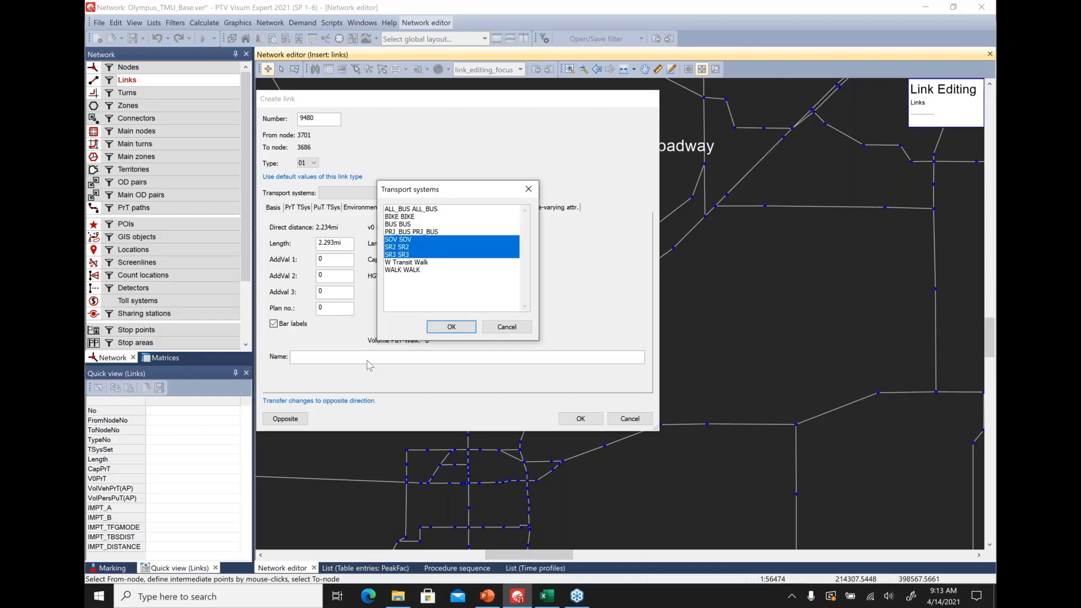
click(450, 327)
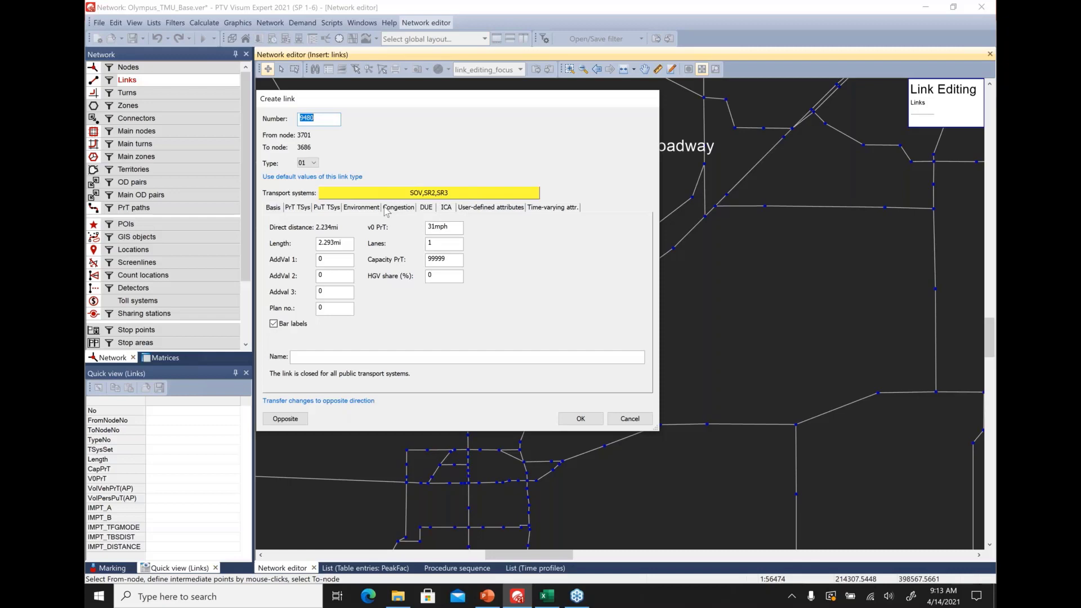
drag(480, 106, 332, 81)
drag(454, 83, 880, 86)
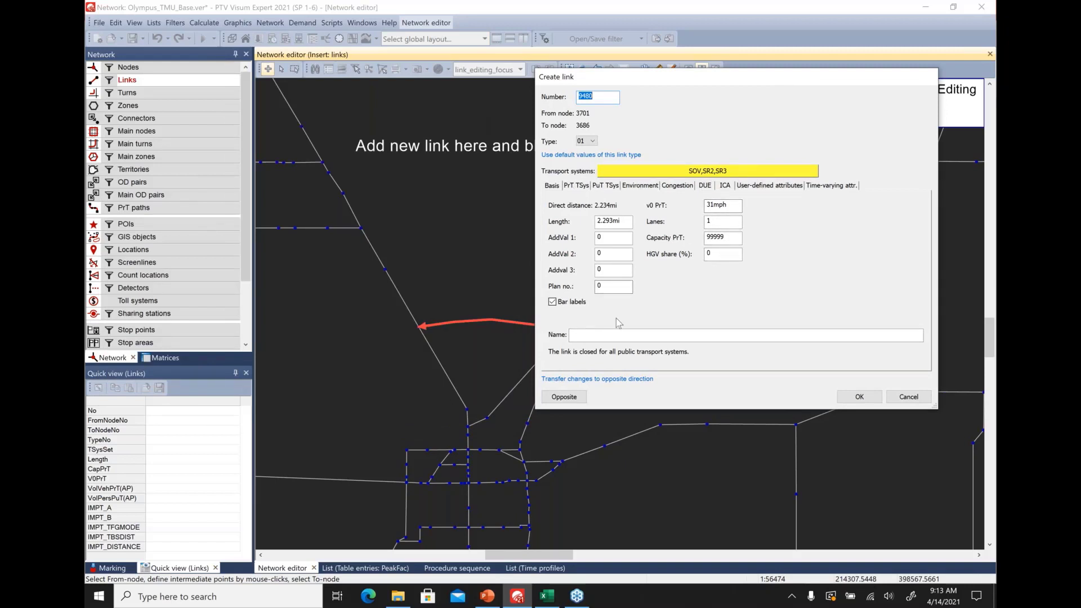
click(618, 386)
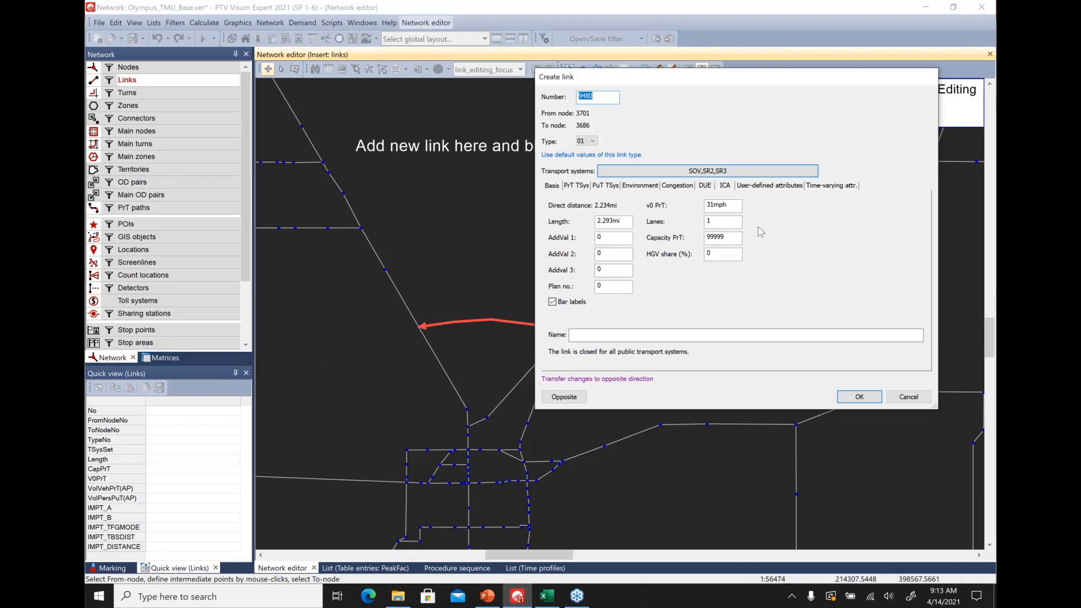
Step: Set v0 PrT to 40 mph in both directions of the new link and finish creating it
click(710, 206)
double_click(710, 206)
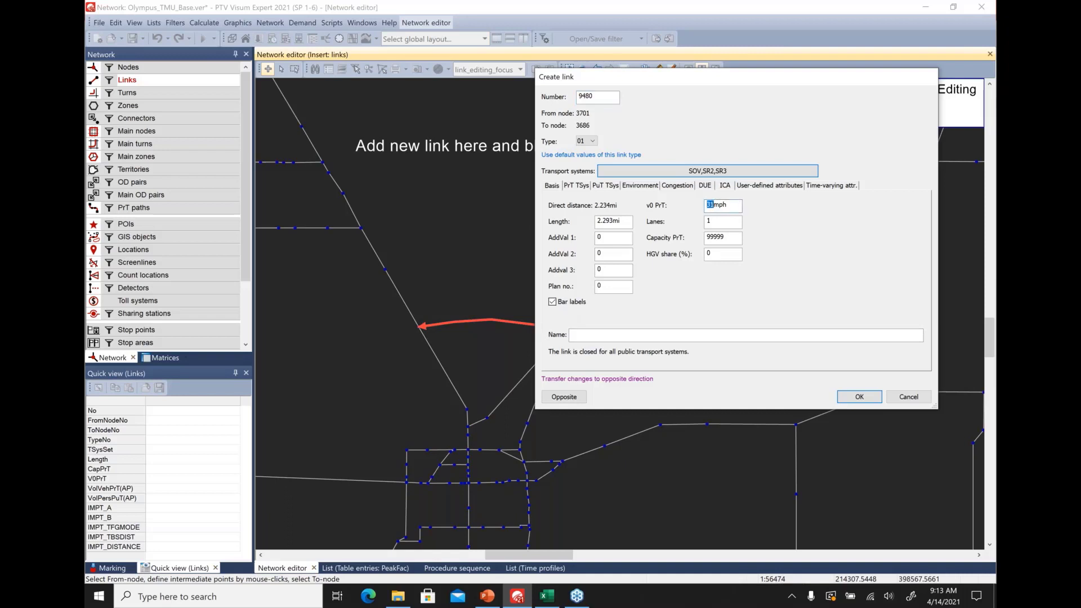
text(2)
key(BackSpace)
text(40)
click(563, 396)
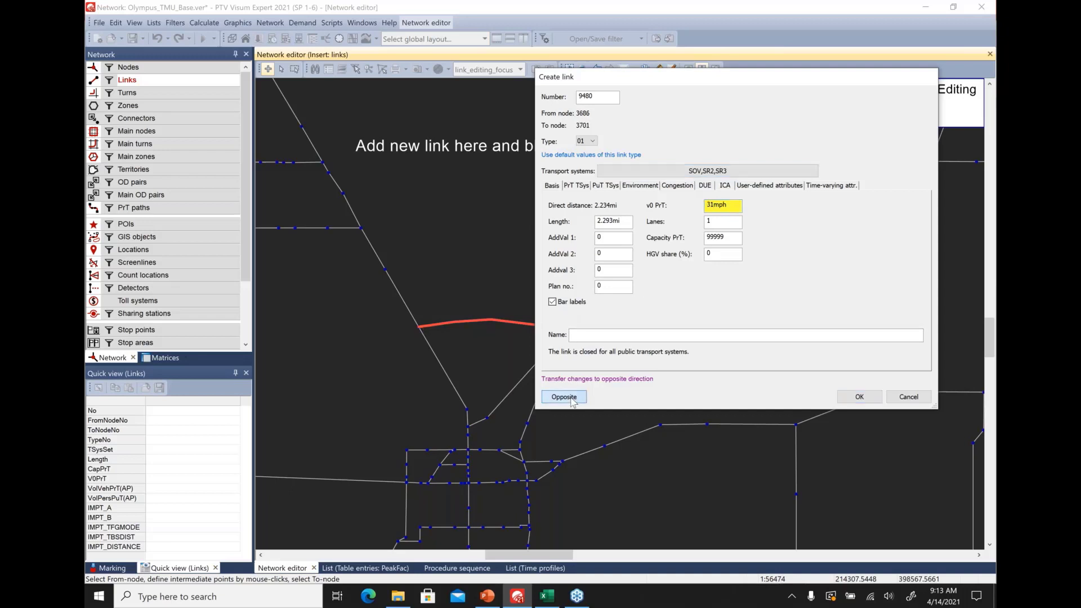
double_click(710, 204)
text(40)
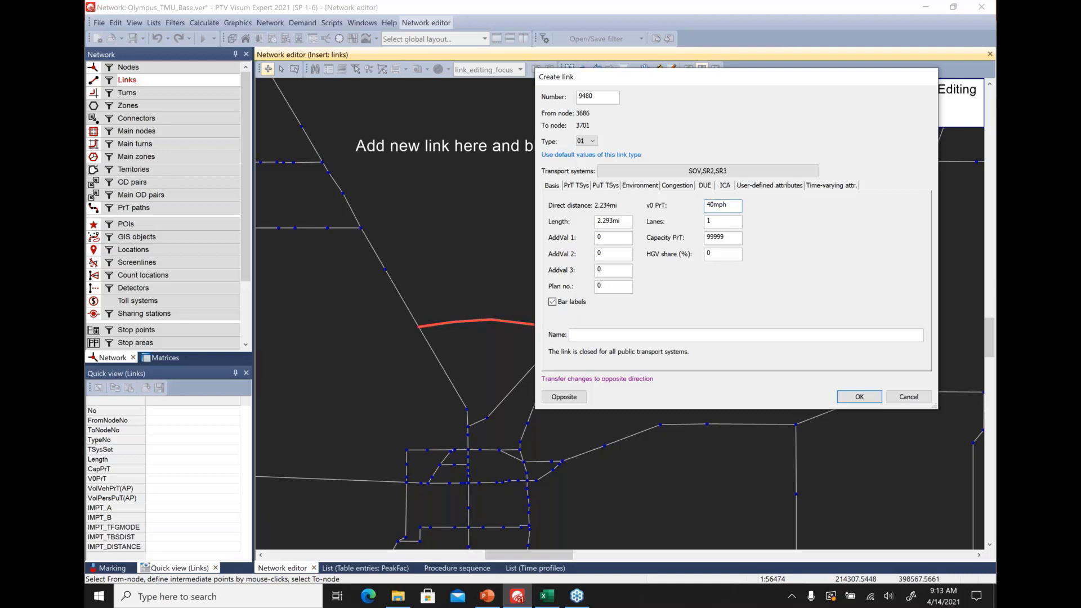
click(731, 237)
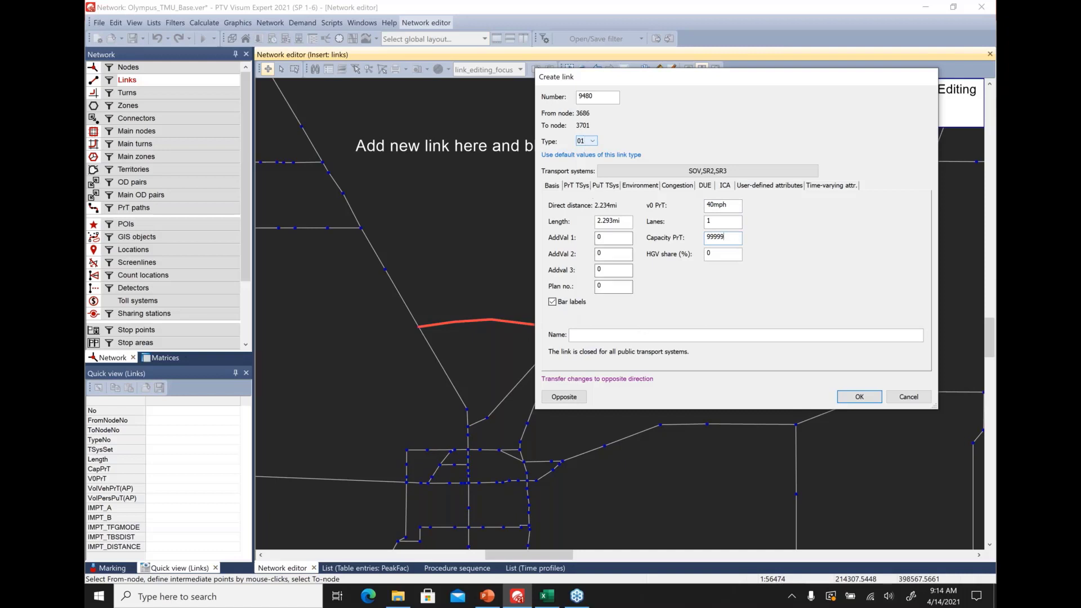
drag(675, 83, 692, 72)
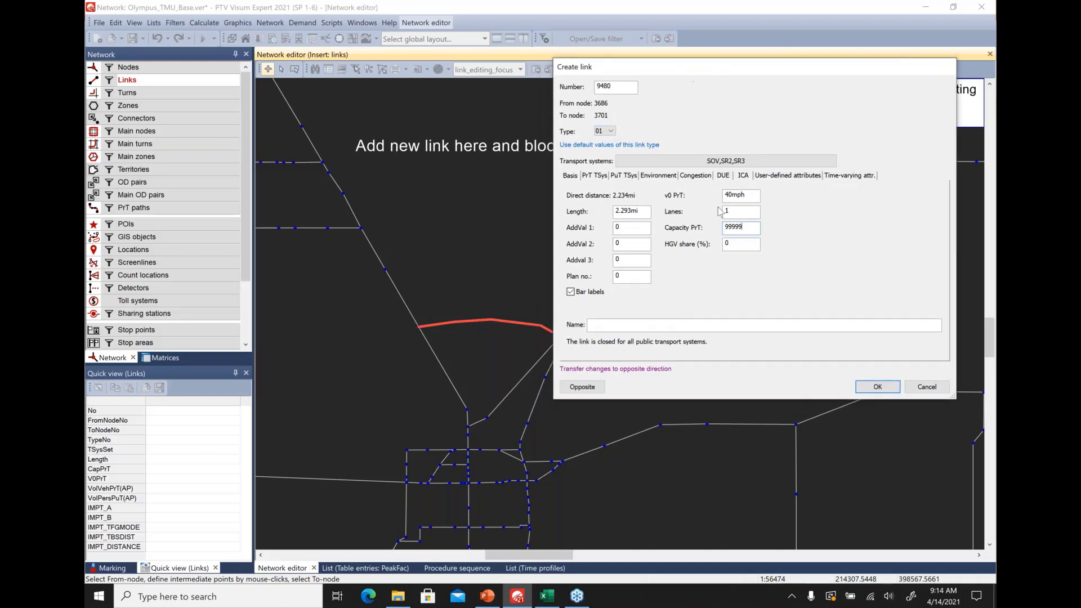
click(876, 385)
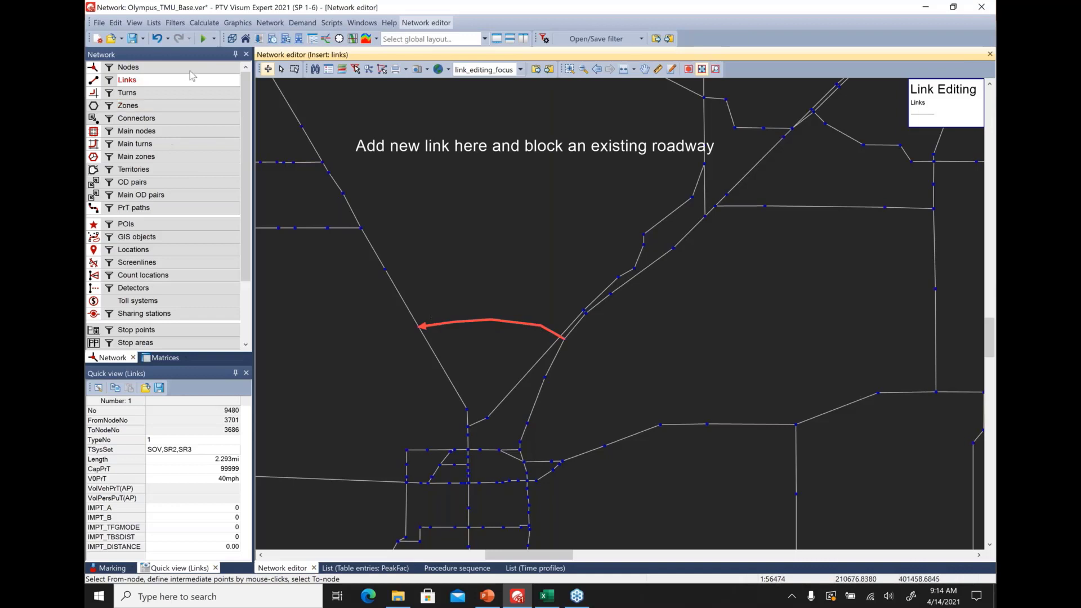
Step: Check the new link's western end node and review the link's attributes without changing them, then clear the selection
click(129, 67)
click(281, 70)
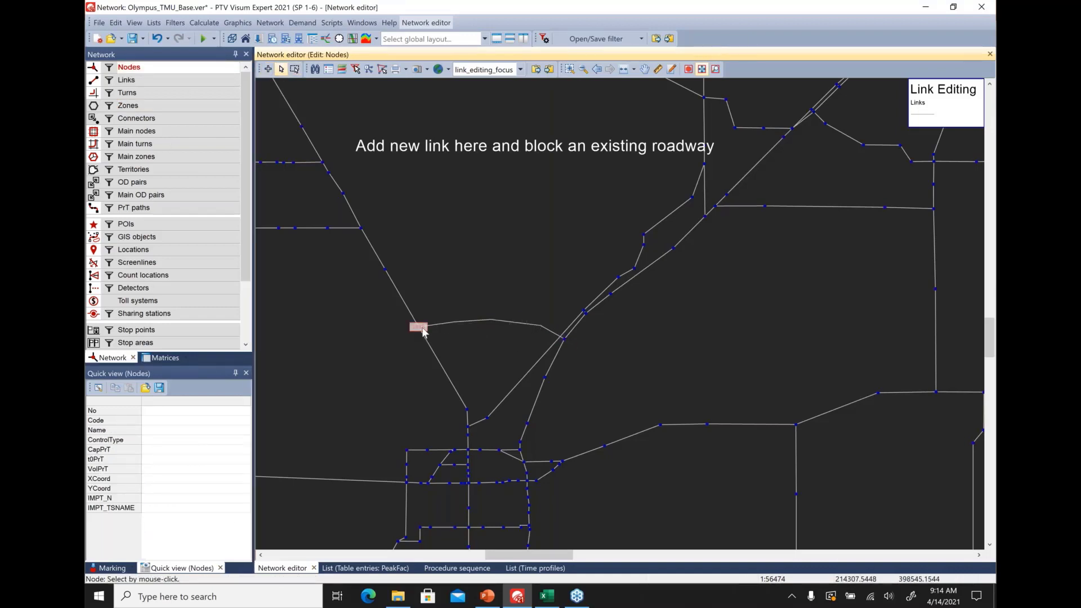
click(127, 80)
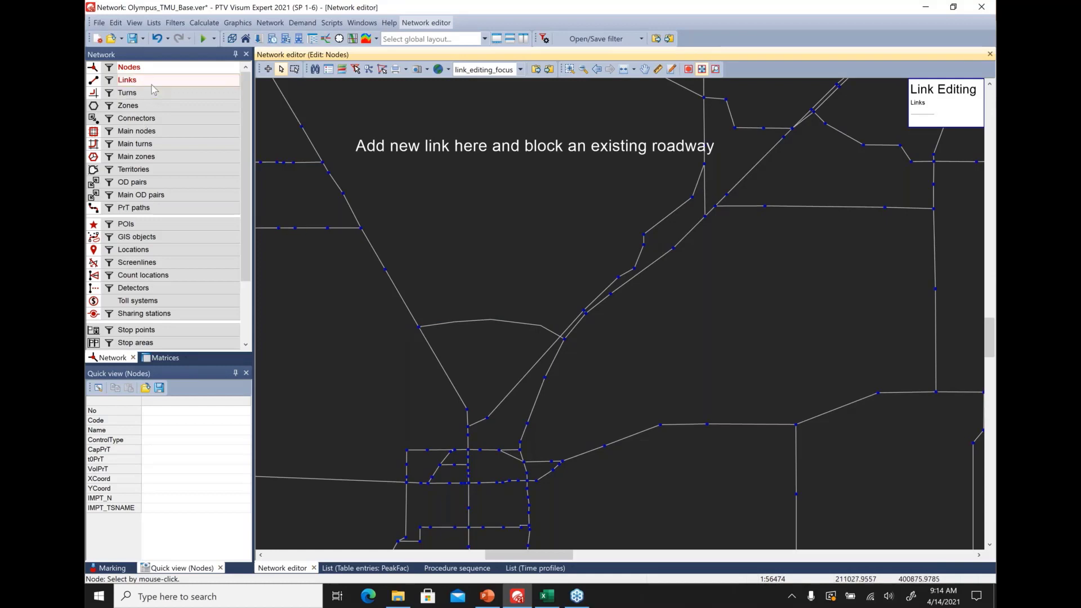
double_click(498, 314)
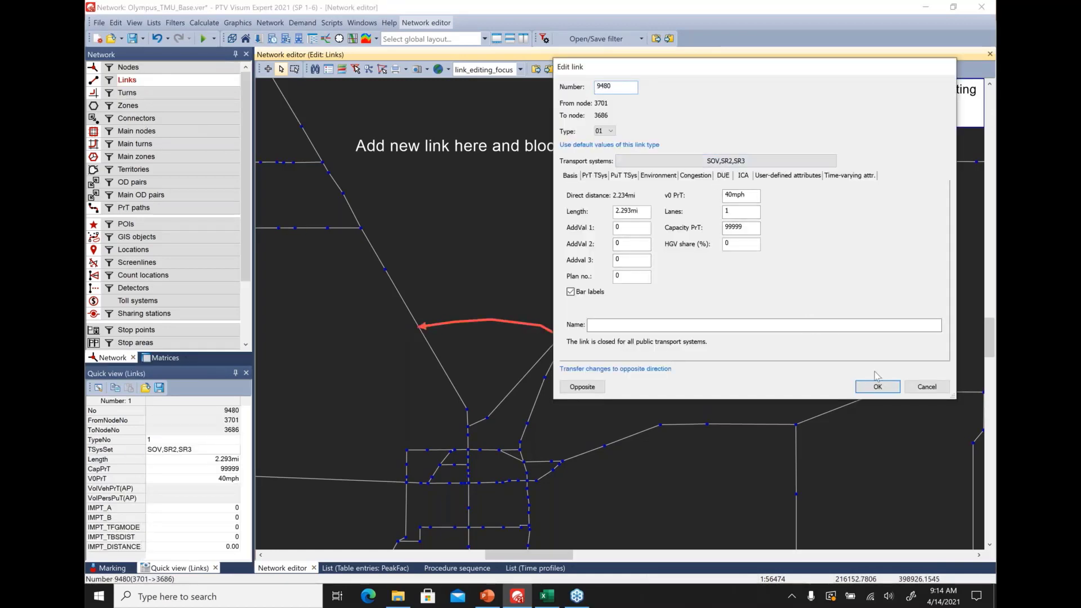
click(923, 388)
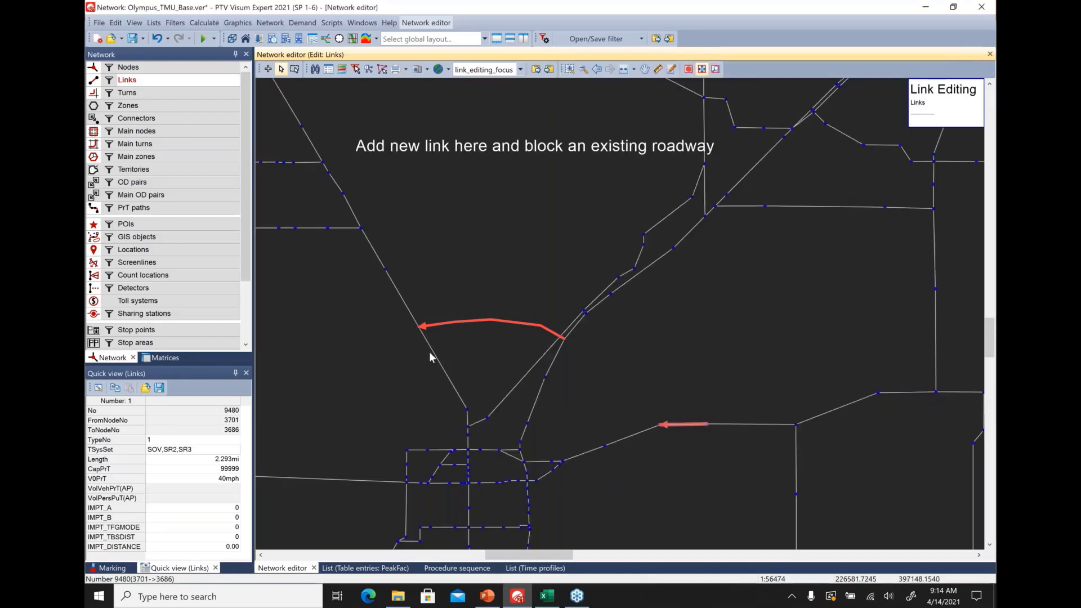
click(343, 326)
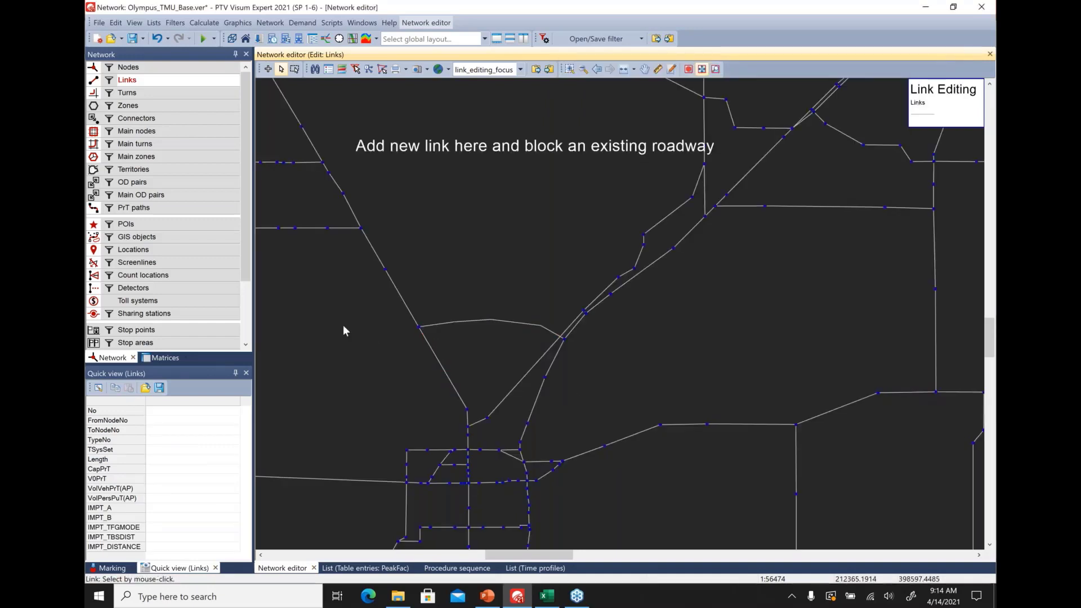
Step: Open the list of link types and examine its default attributes, from transport systems and speeds through FTYPE and VDFID
click(154, 23)
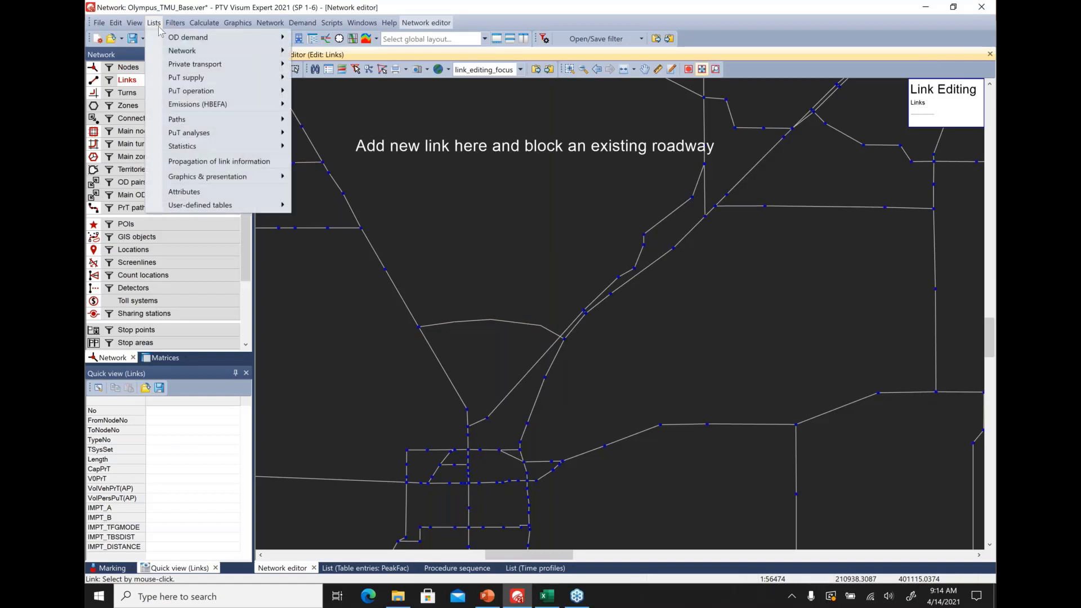
mouse_move(186, 50)
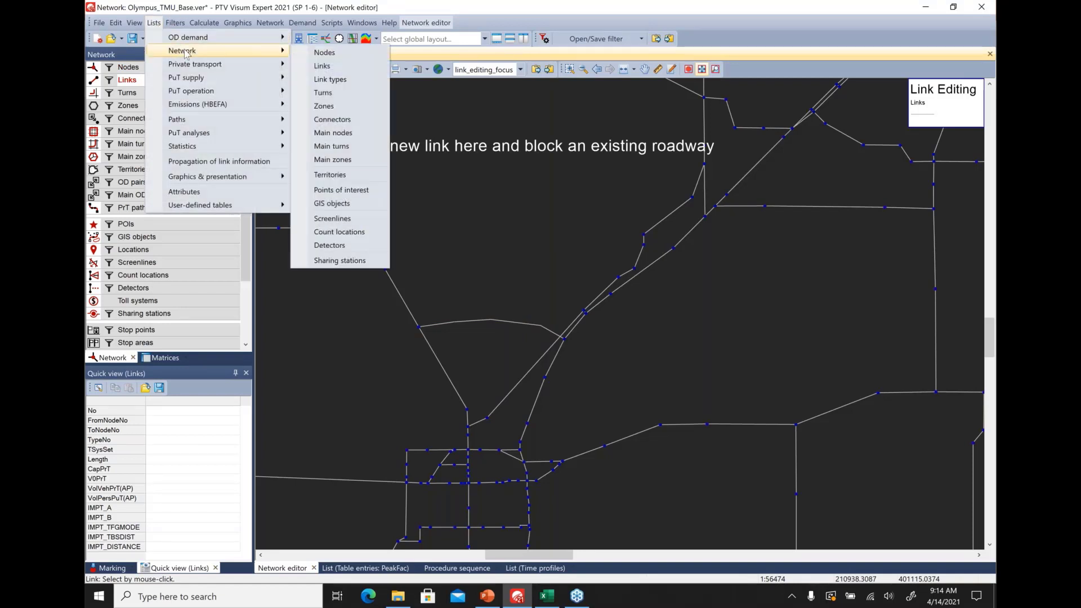
click(363, 88)
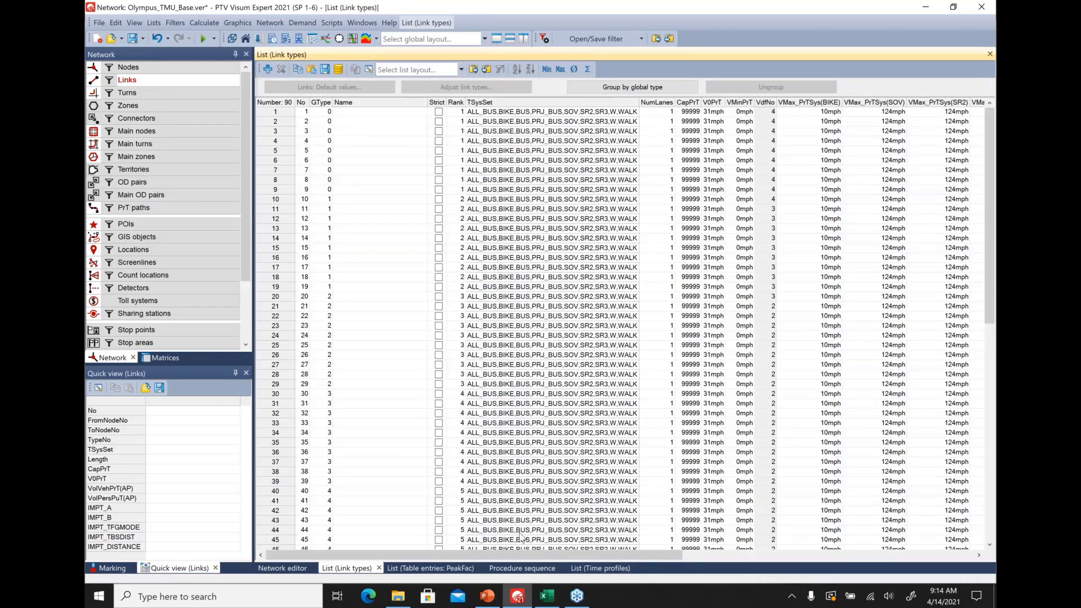
drag(528, 560, 626, 559)
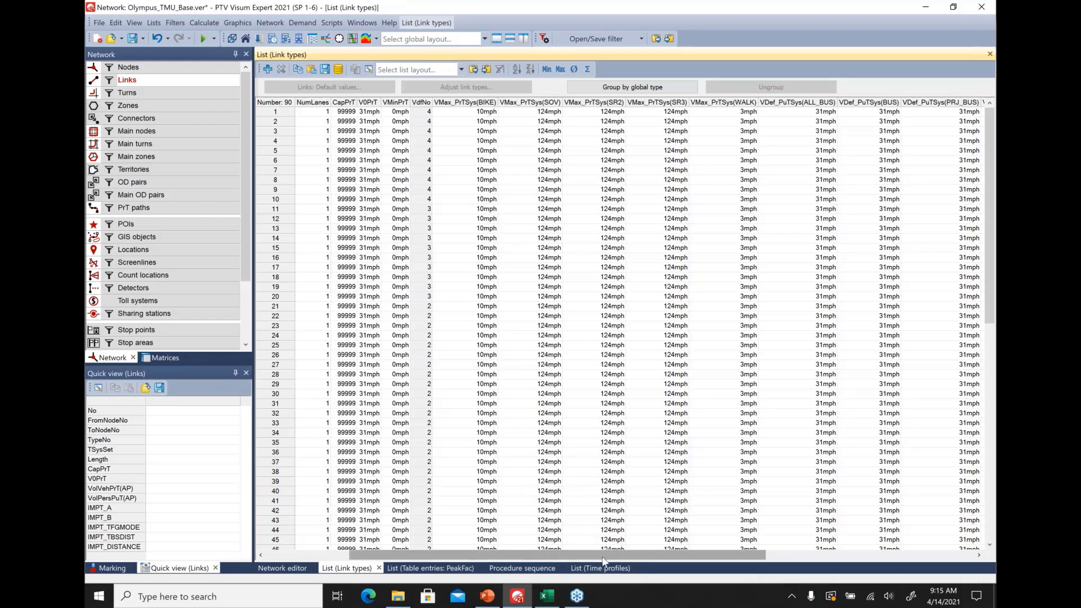
drag(609, 557, 826, 566)
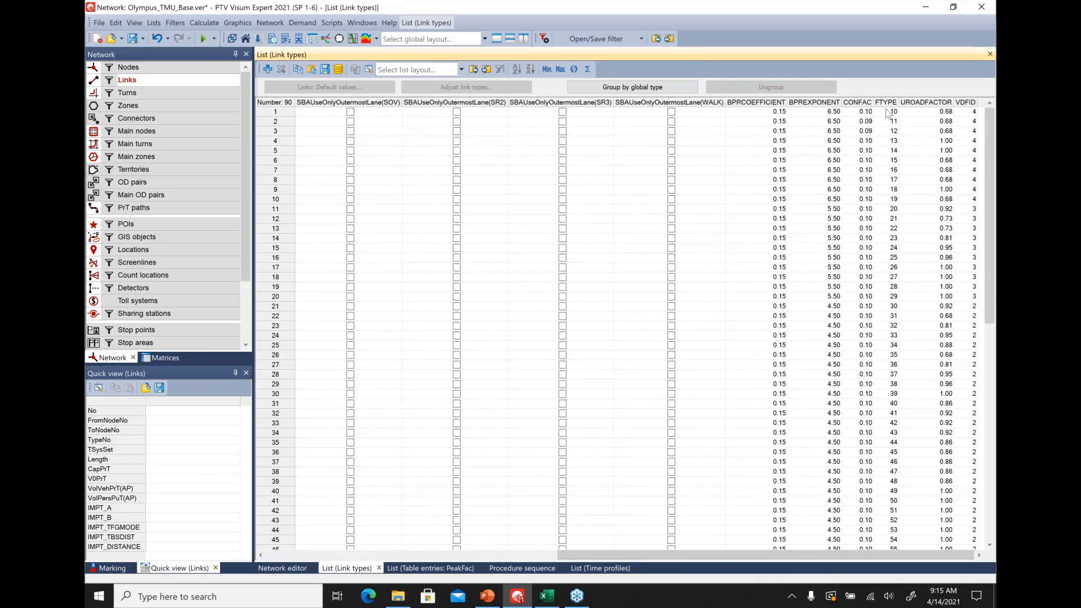
Step: Mark the CONFAC and FTYPE values of the first link type, close the link types list and return to the network view
click(859, 113)
drag(860, 115, 899, 120)
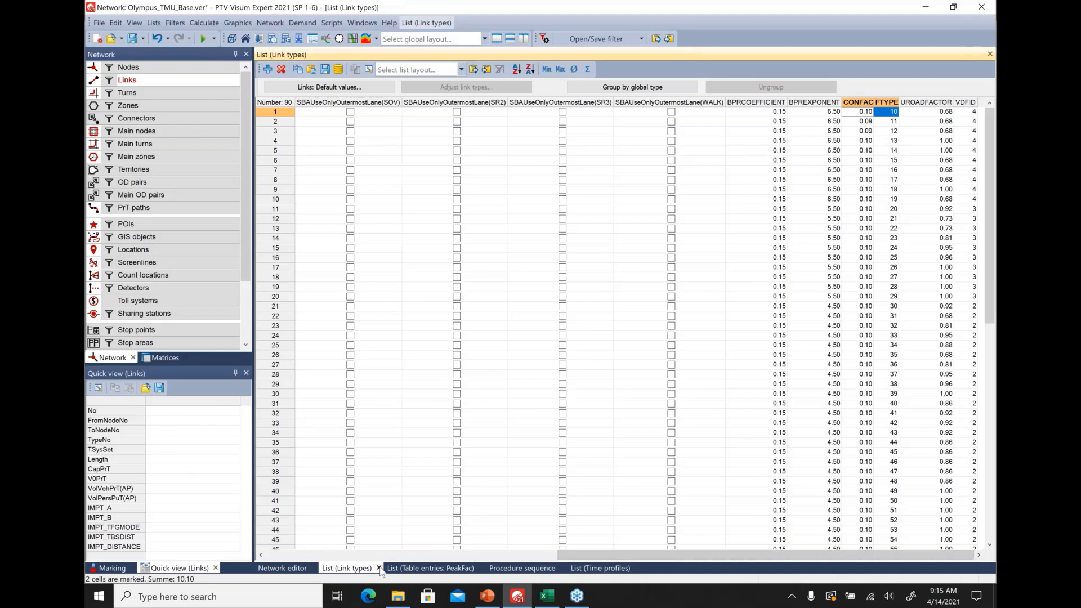
click(378, 569)
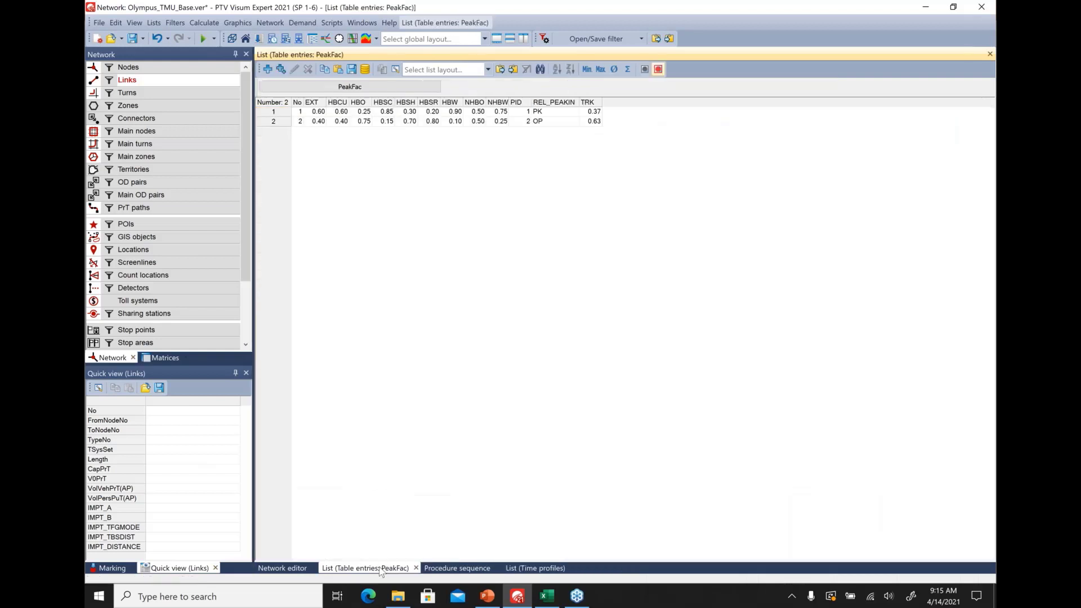
click(277, 569)
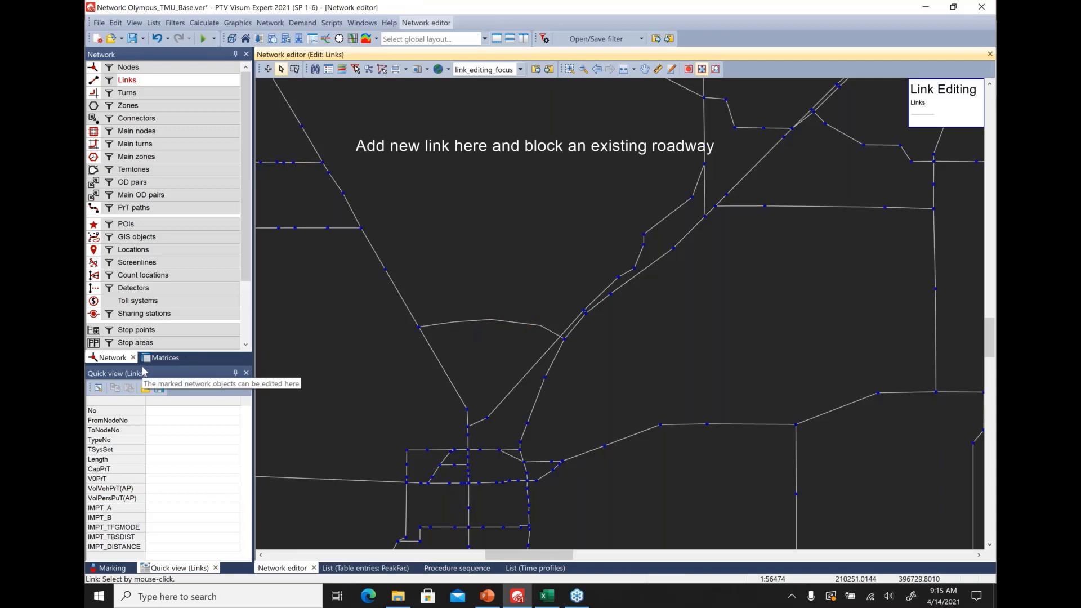
Step: Enlarge the links quick view and examine its selectable attributes, including those under the Link type relation, without changing the selection
drag(143, 369, 141, 323)
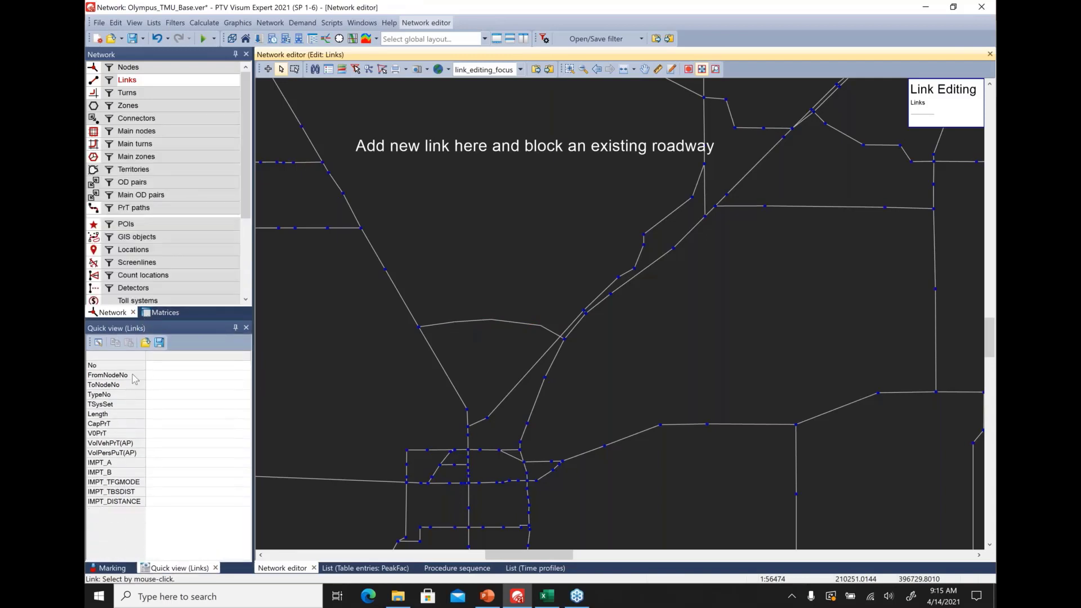
click(98, 343)
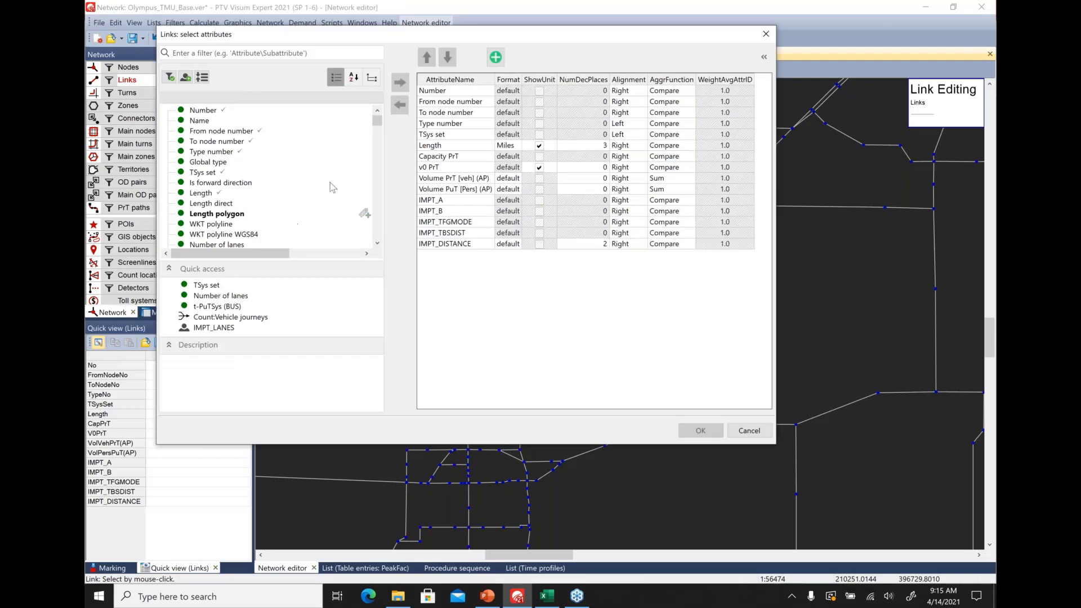
drag(377, 120, 377, 232)
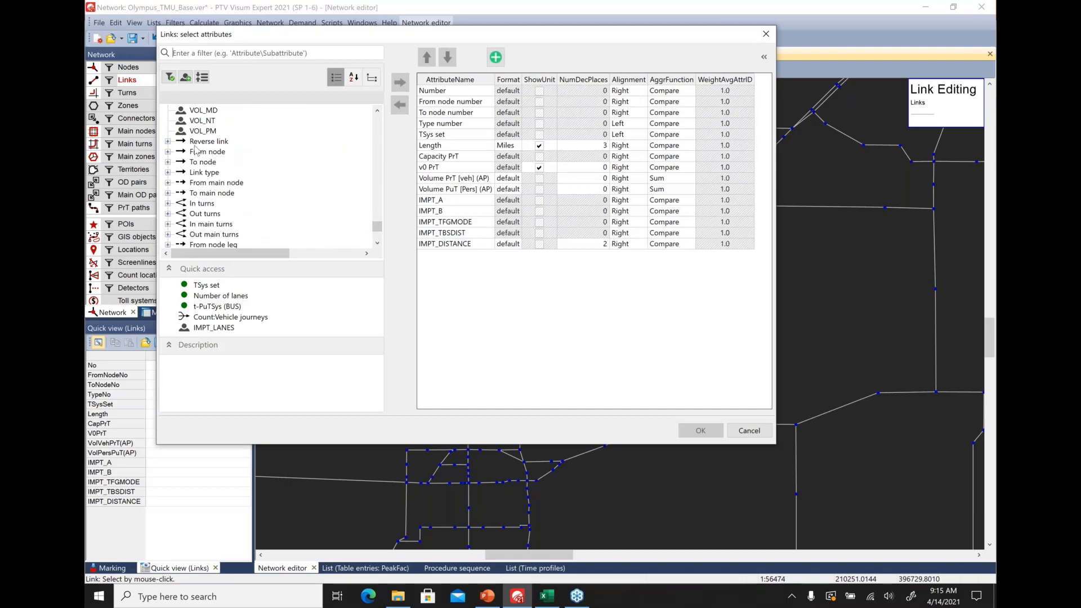
click(168, 173)
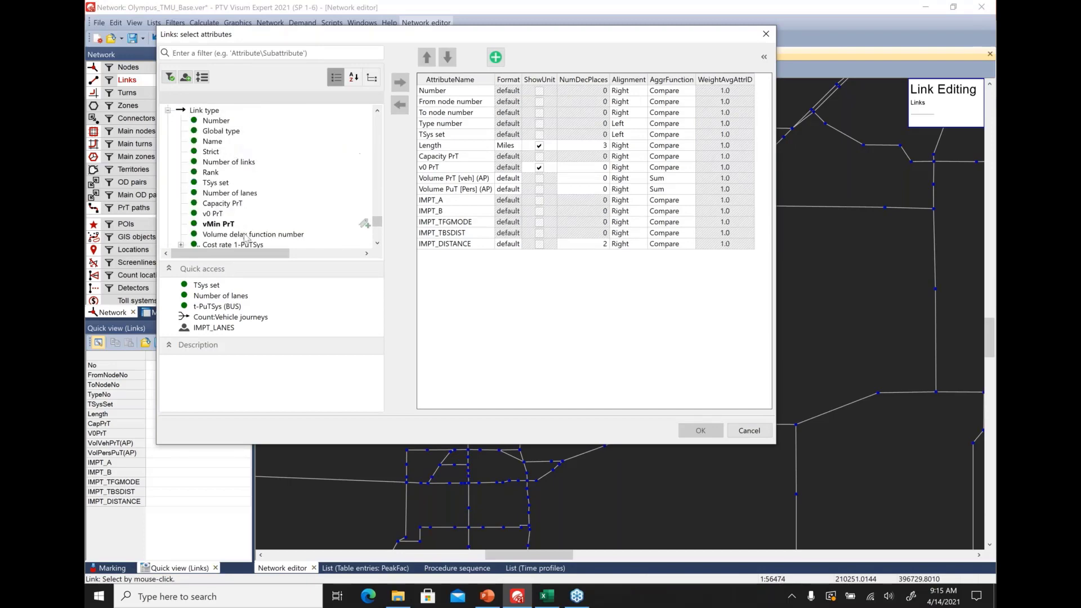
scroll(366, 224, down, 4)
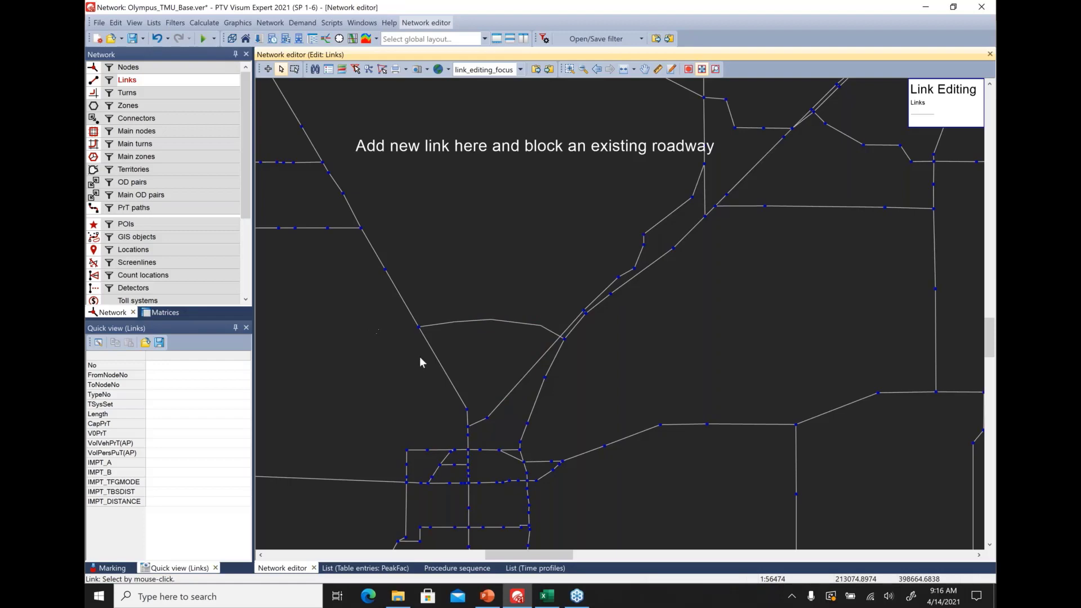
Step: Switch to PowerPoint and present from the current slide, advancing to the Network Editing – PuT Basics slide
click(487, 596)
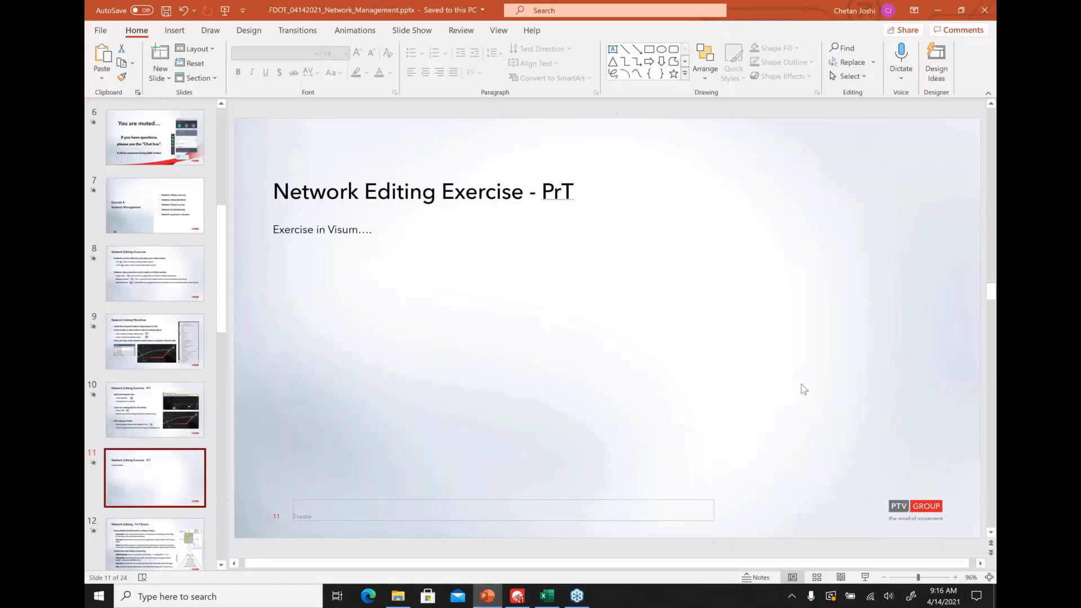
click(865, 578)
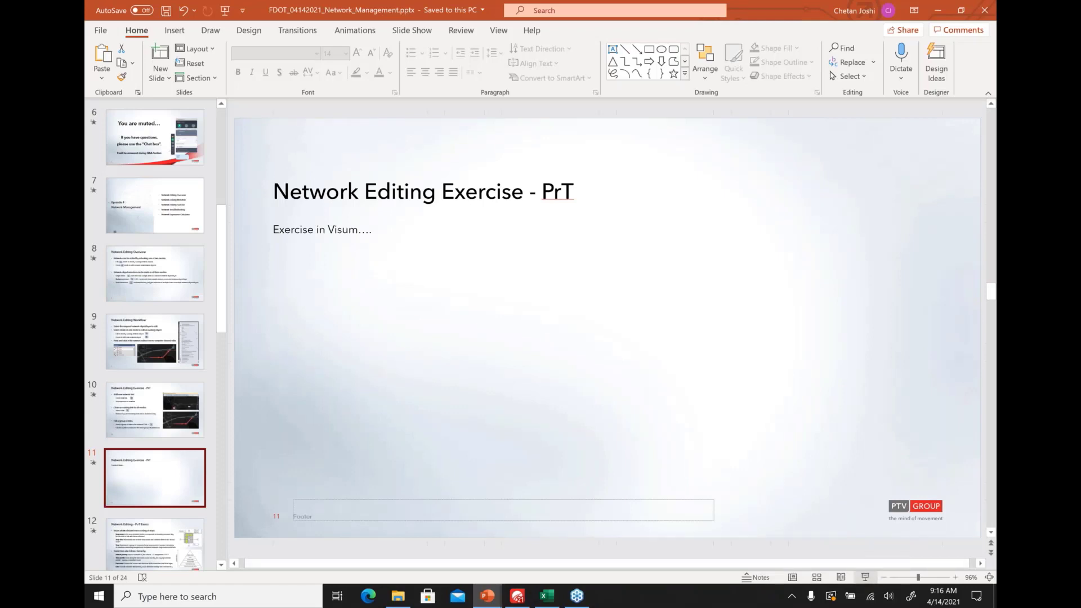
key(Right)
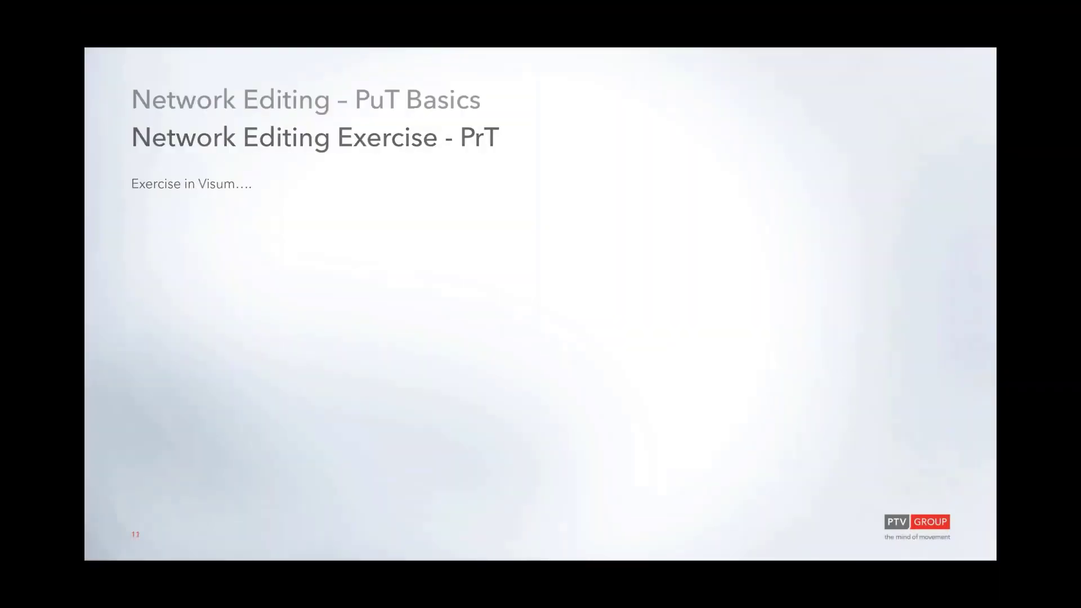
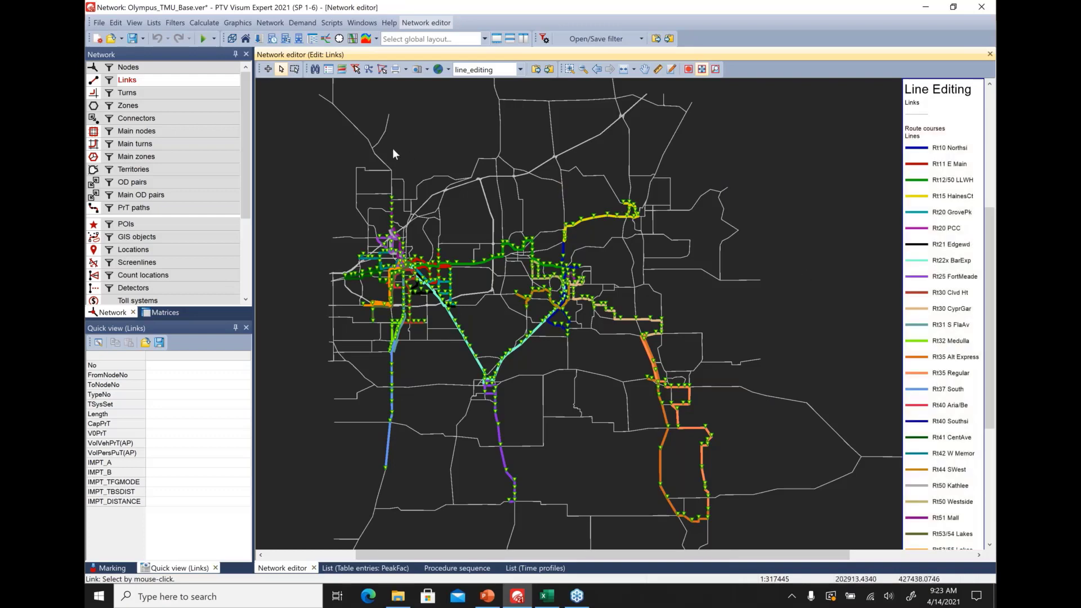
Step: Load the line_editing_focus view and trace the links bridging the gap west of the Rt44 SWest line, then clear the marking
click(520, 70)
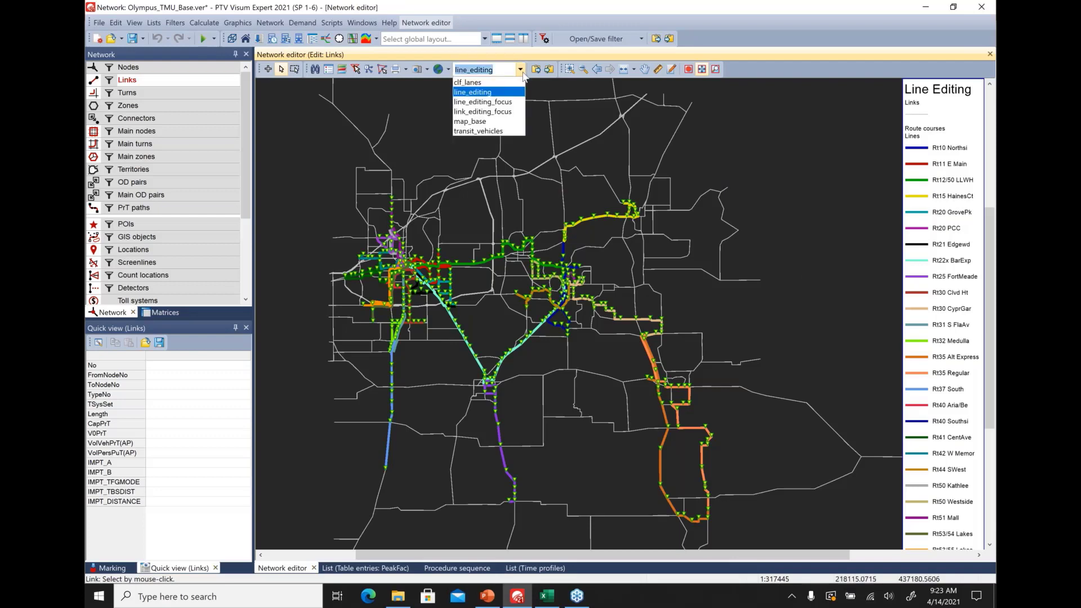
click(508, 107)
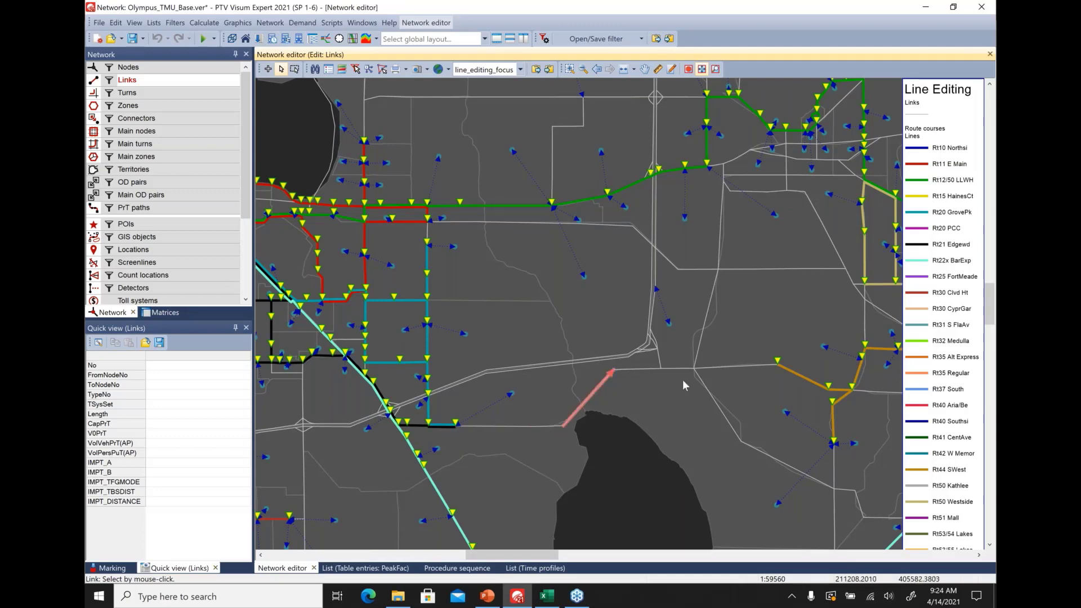
click(476, 431)
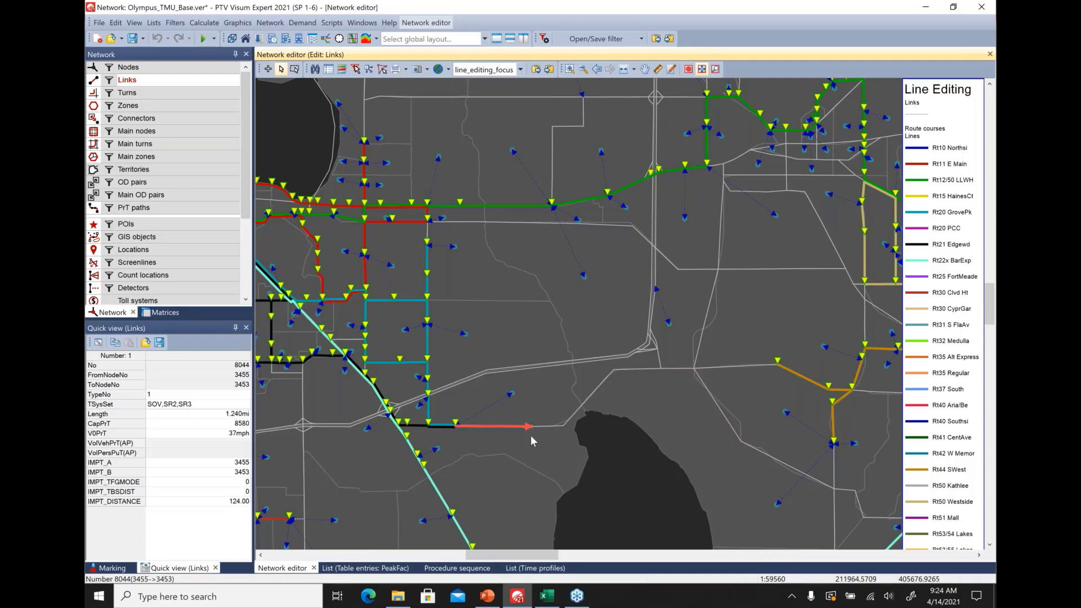
ctrl+click(575, 420)
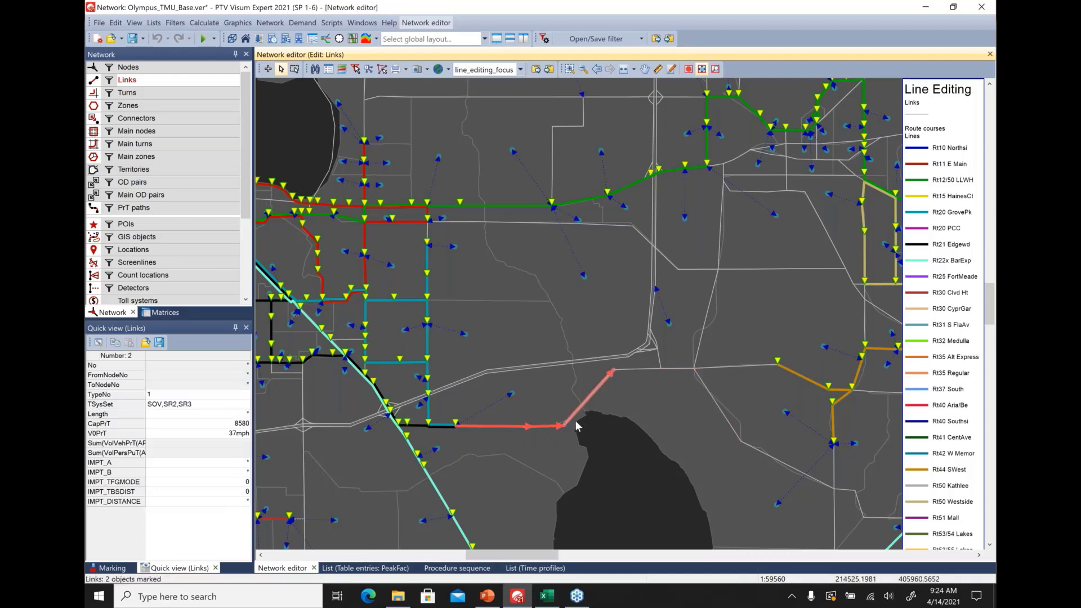
ctrl+click(671, 371)
ctrl+click(729, 372)
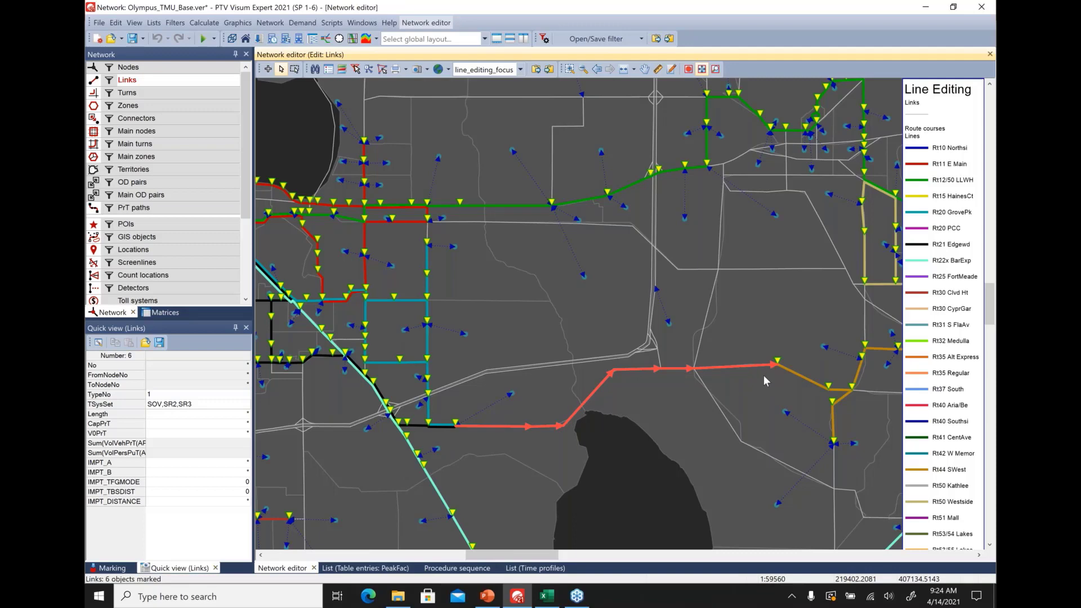
click(613, 428)
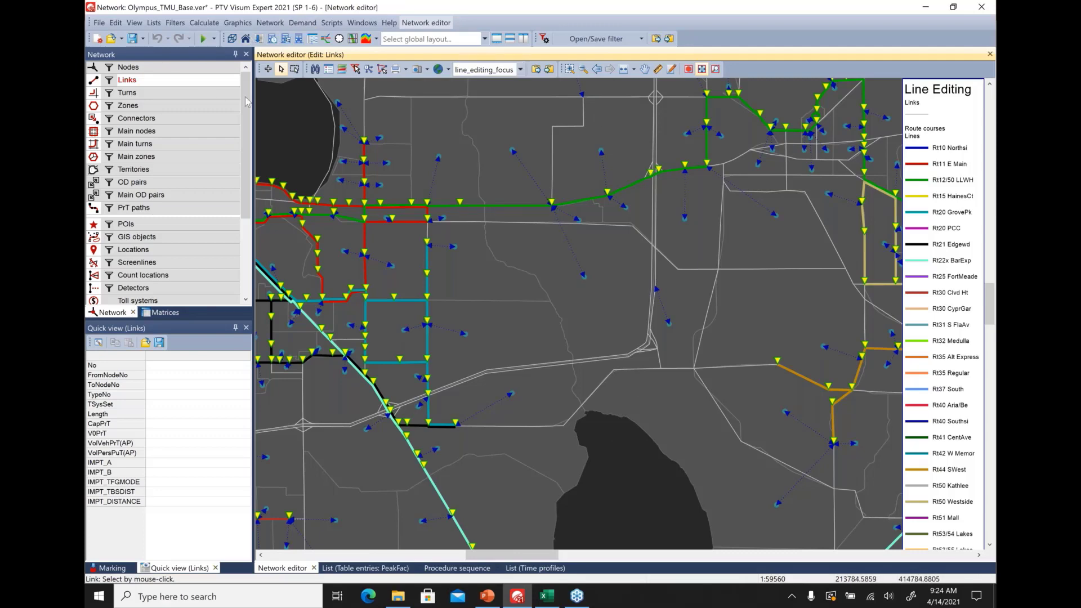
Step: Display the nodes and insert a stop point with its stop and stop area on the node at the lake's northwest bend
drag(246, 88, 257, 183)
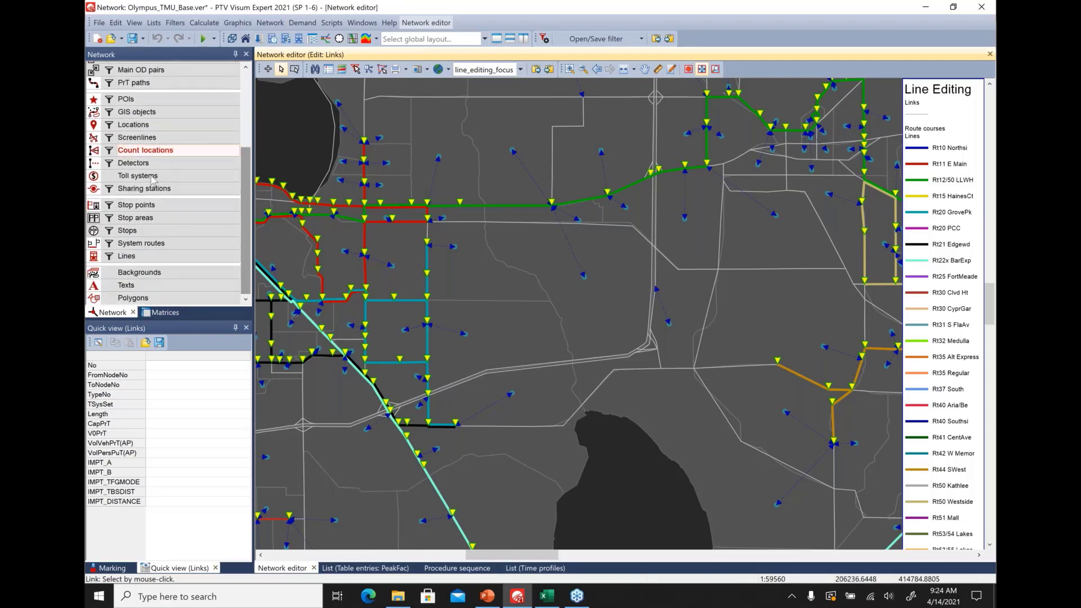
click(148, 206)
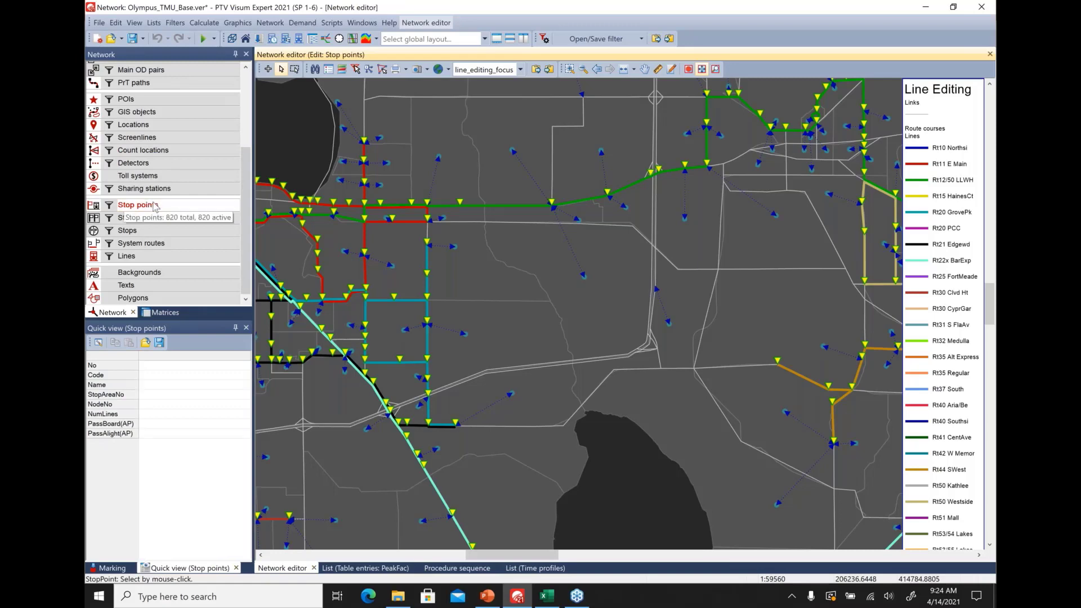
click(268, 69)
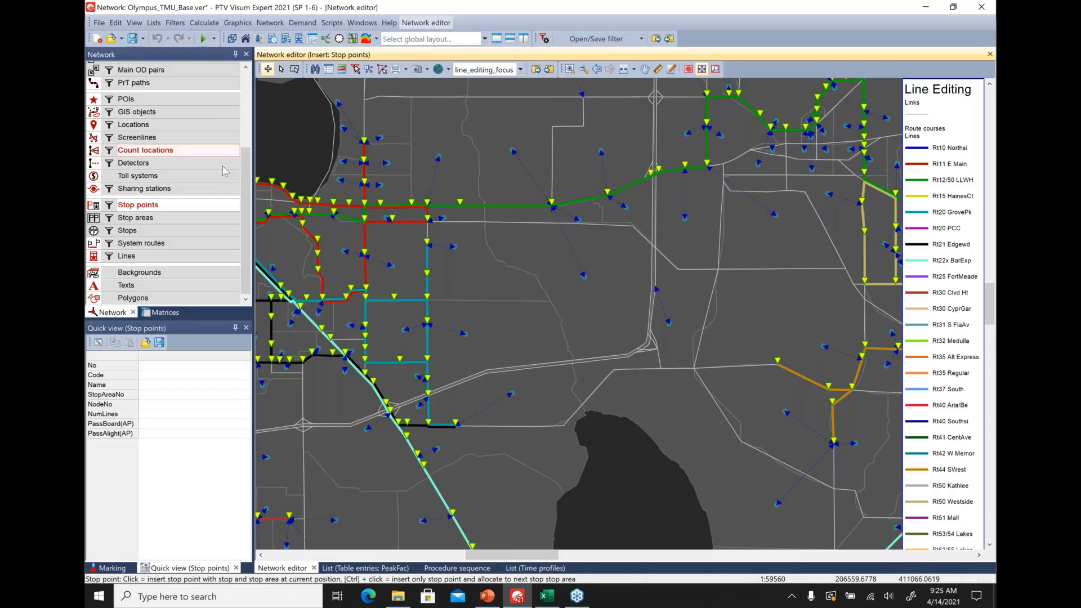
scroll(131, 101, up, 4)
click(93, 67)
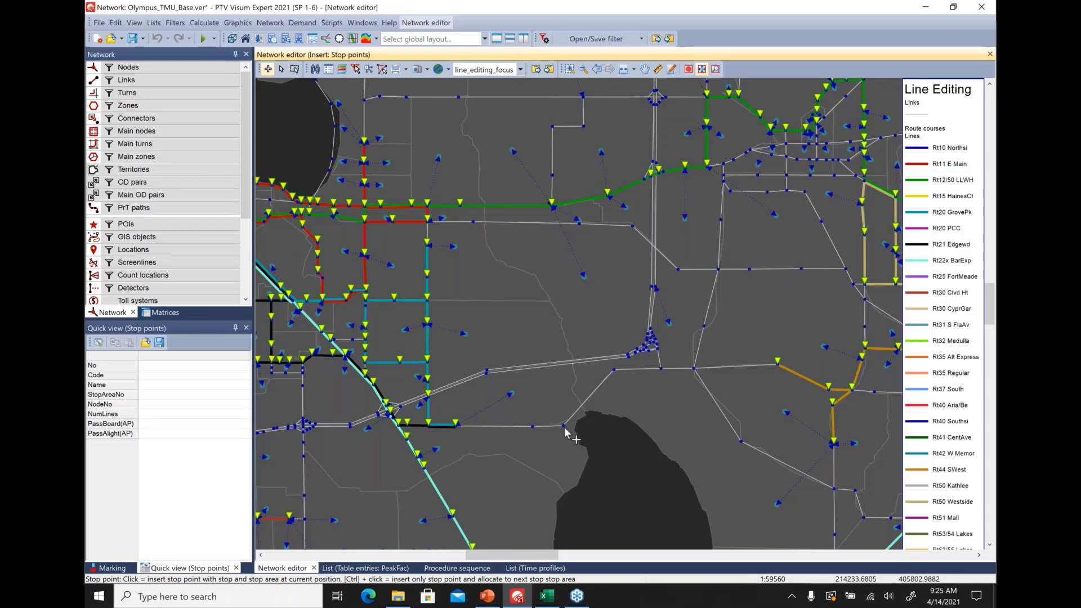
click(565, 428)
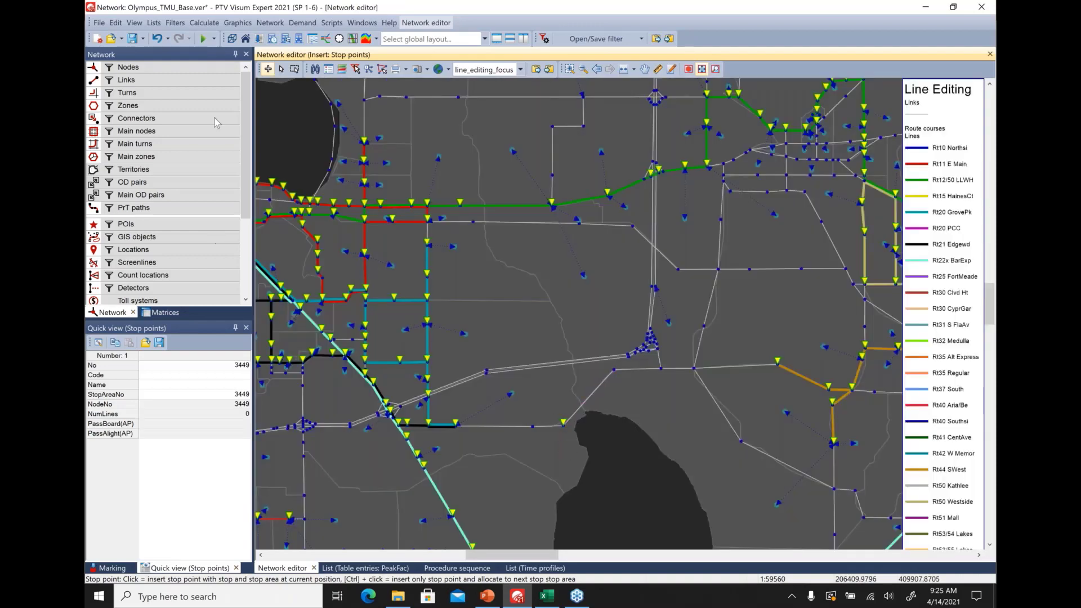
click(281, 69)
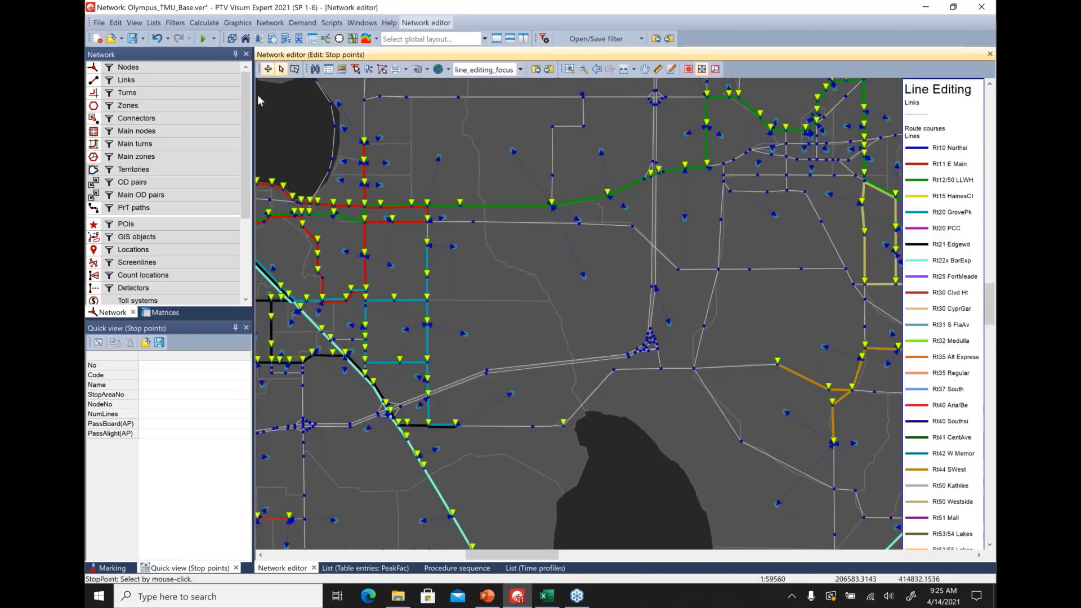
Step: Review the attributes of the new stop point beside the lake and confirm them without changes
scroll(248, 107, down, 3)
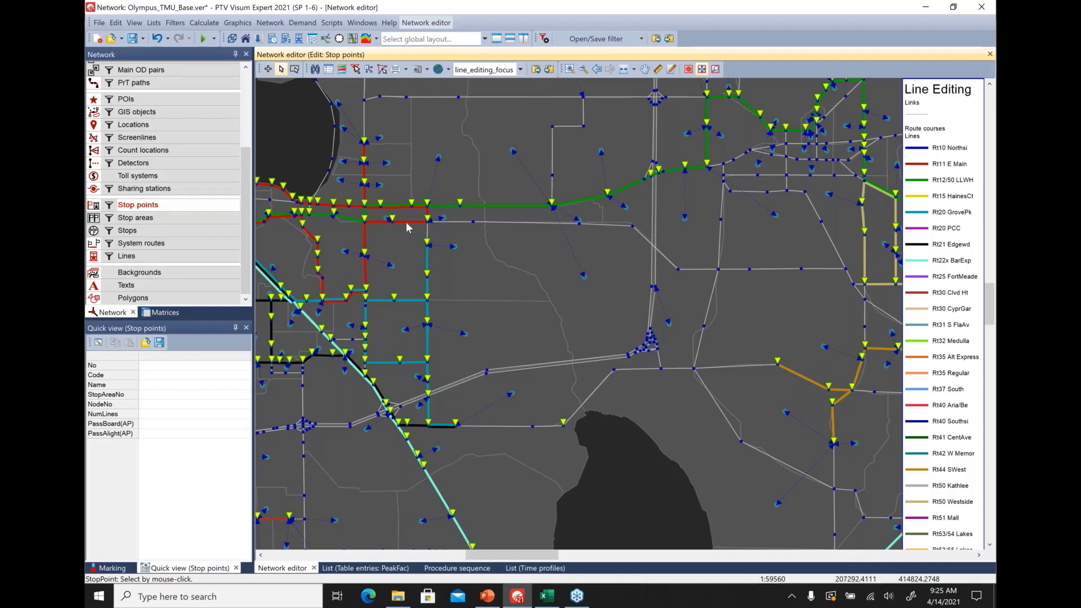
double_click(563, 427)
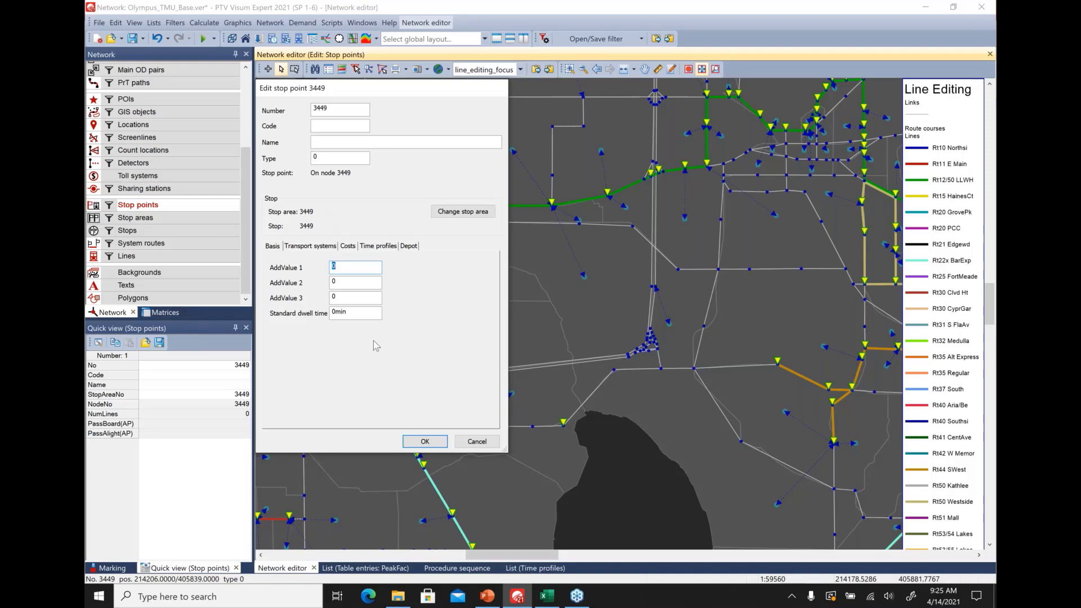
click(426, 442)
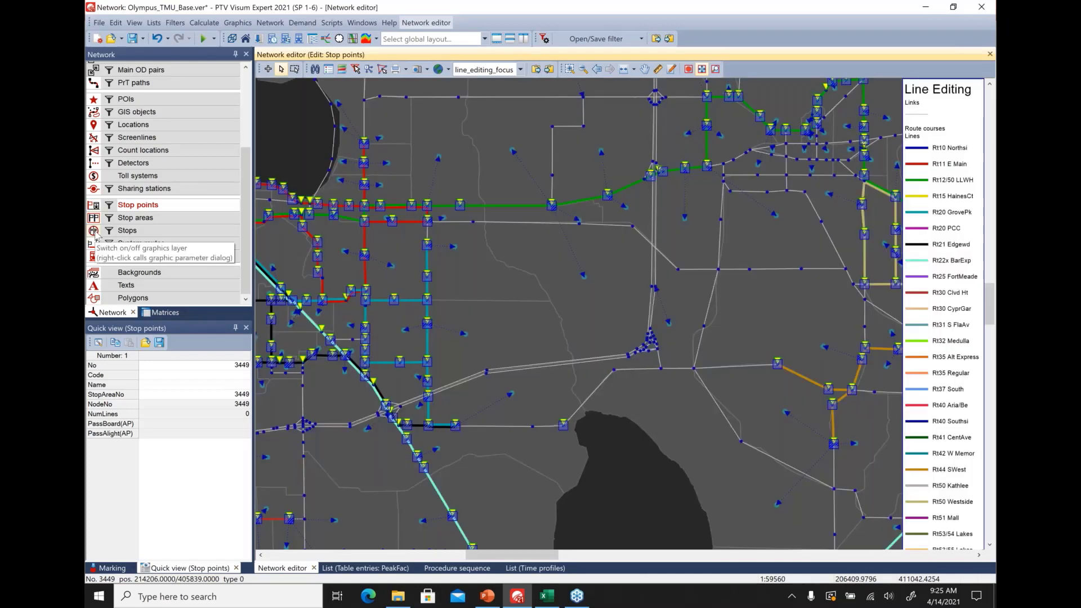
Step: Show the stop and stop area layers to compare their locations with the stop points, then hide both layers again
click(94, 232)
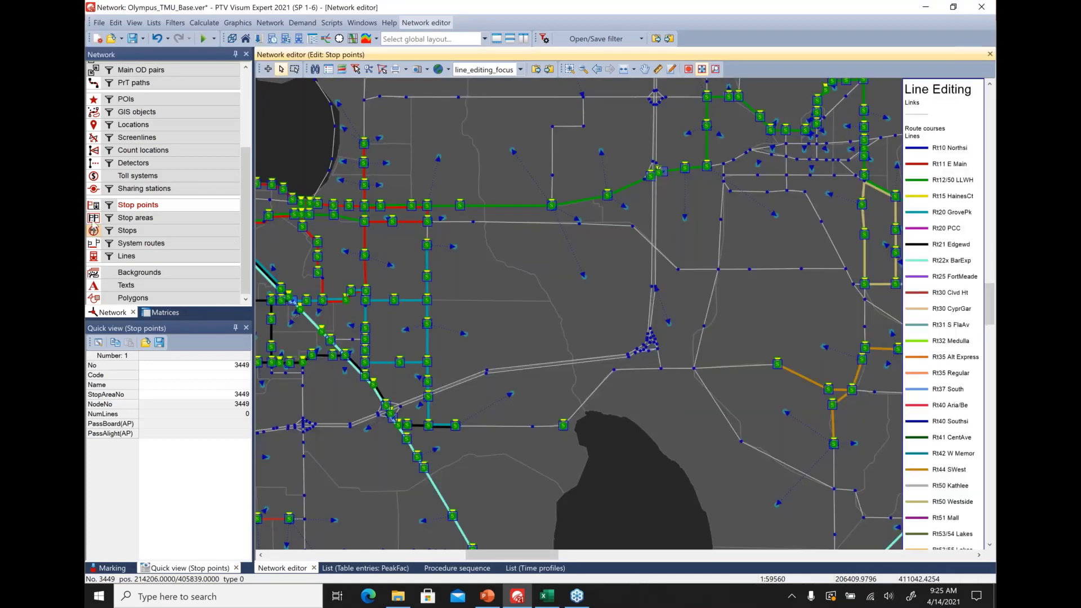
click(93, 221)
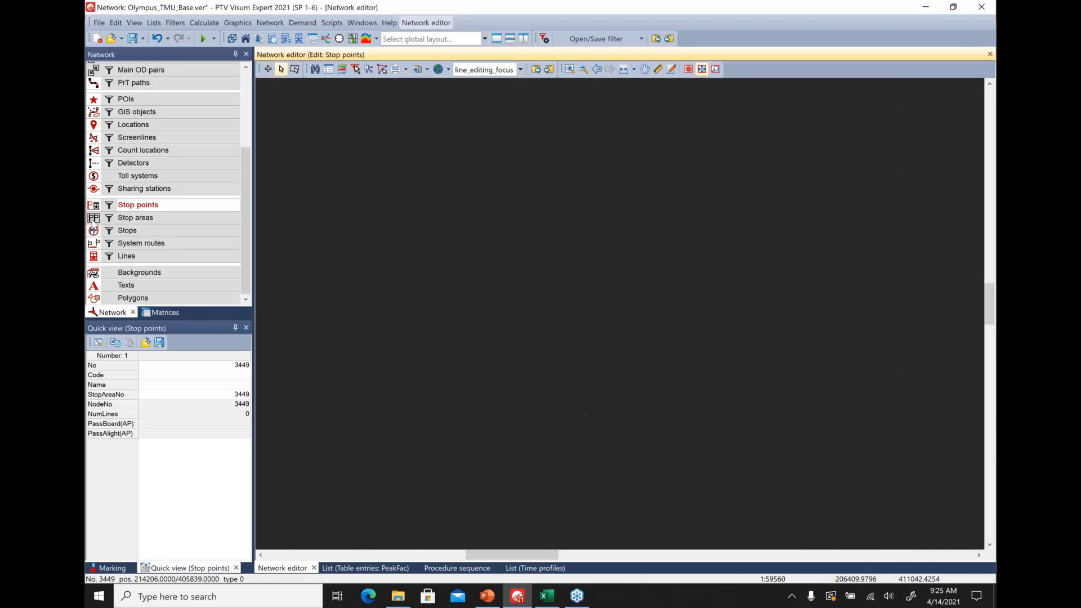
click(94, 221)
click(93, 230)
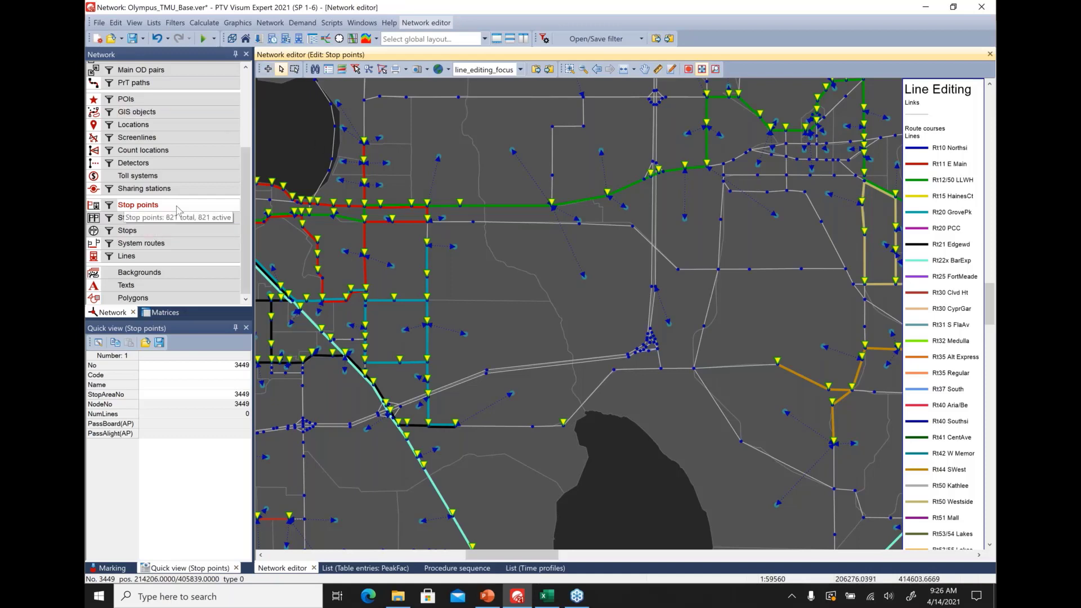
Step: Insert a second stop point about 2002 ft from node 3379, on the link running east from the bend north of the lake
click(268, 72)
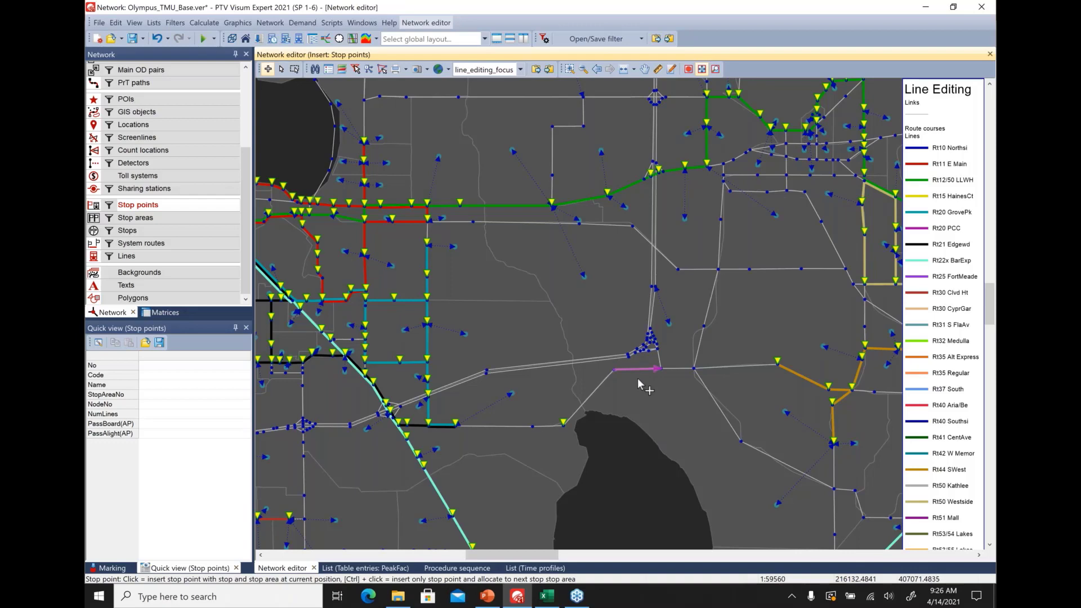
click(638, 380)
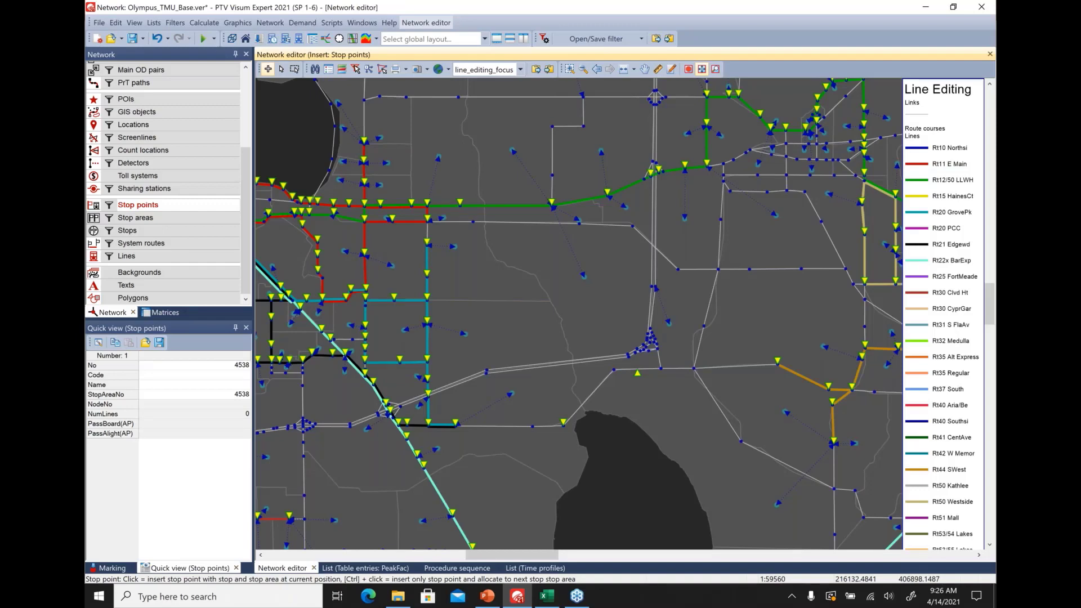
click(284, 70)
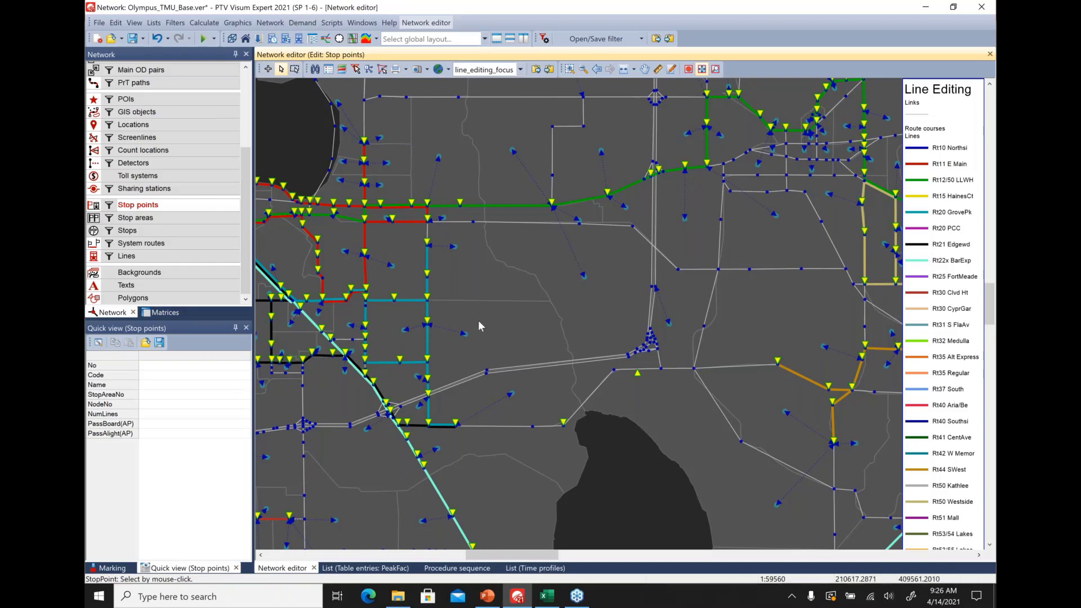
Step: Review the link position and stop area allocation choices of the new stop point on the link north of the lake, then discard any changes
double_click(639, 378)
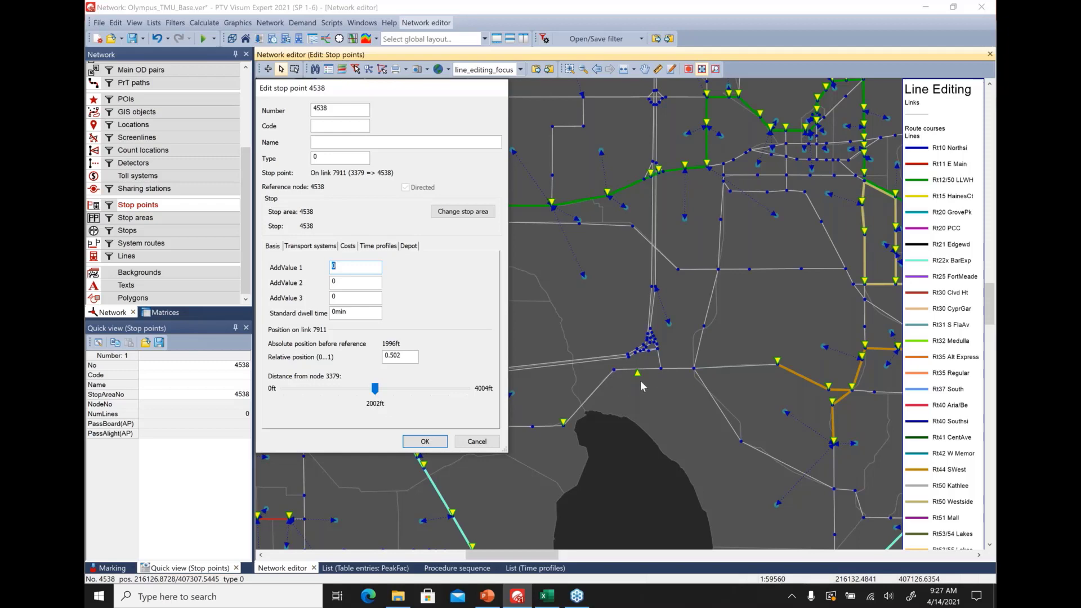
click(375, 388)
mouse_move(374, 387)
mouse_down()
mouse_move(356, 390)
mouse_move(445, 397)
mouse_move(303, 397)
mouse_move(446, 398)
mouse_move(372, 404)
mouse_up()
click(460, 219)
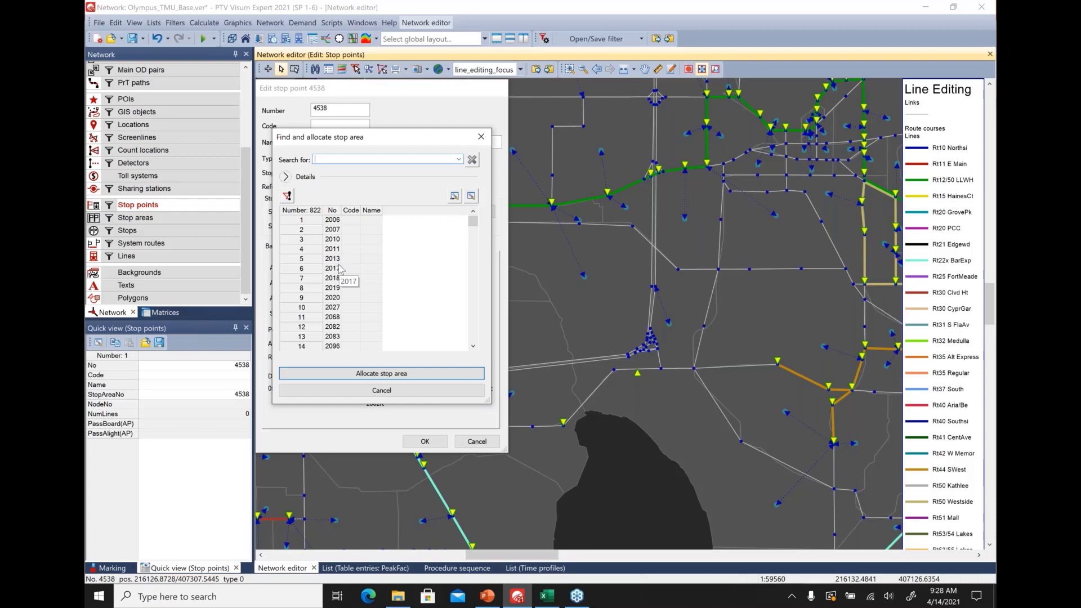
key(Escape)
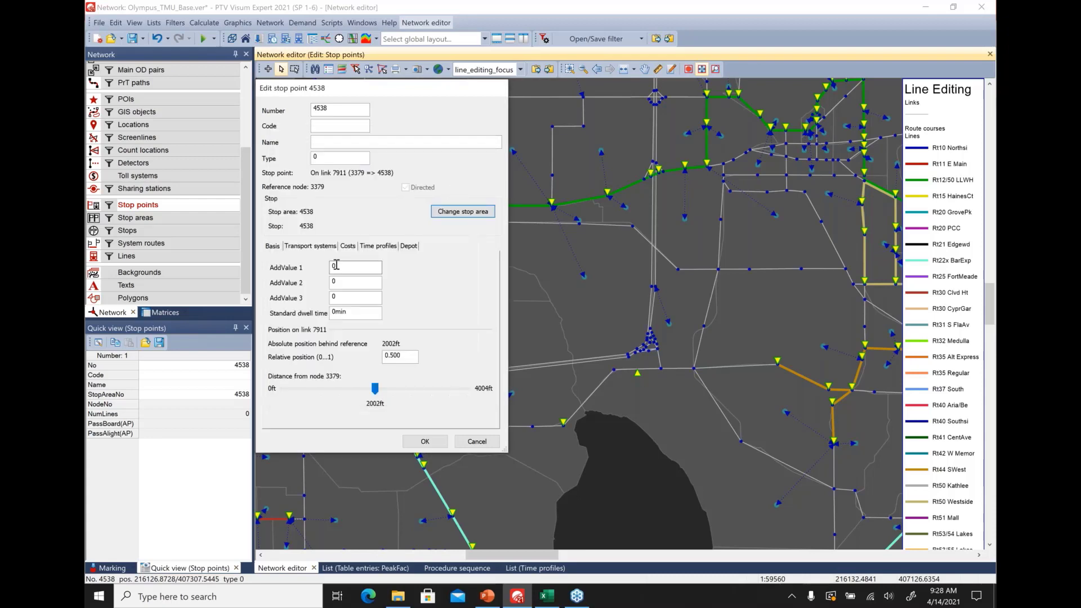
click(478, 443)
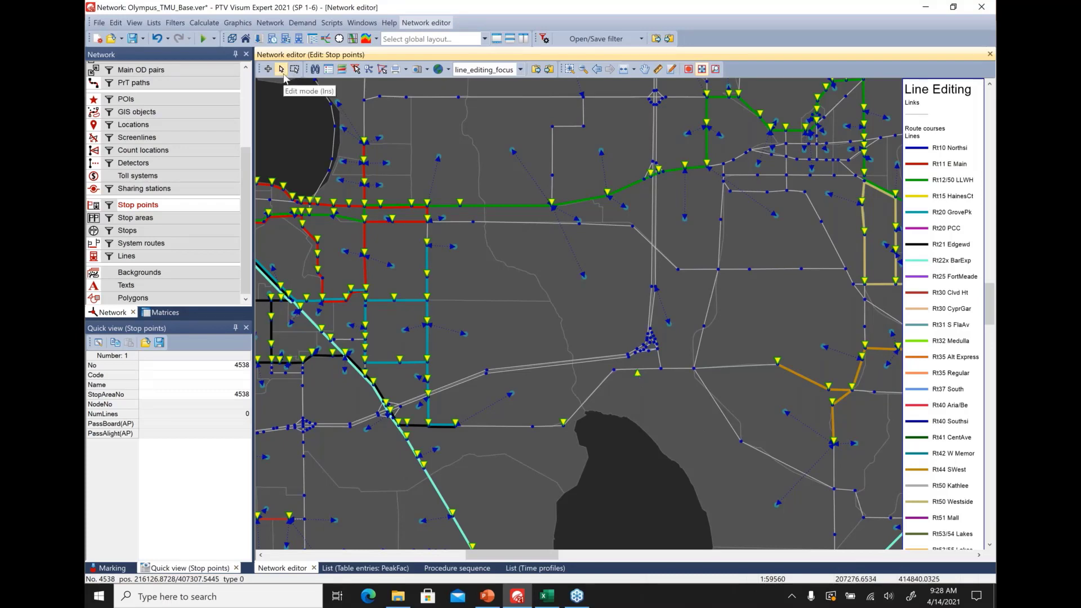
Step: Flip the new stop point to the opposite side of its link and review its attributes without changing them
click(638, 374)
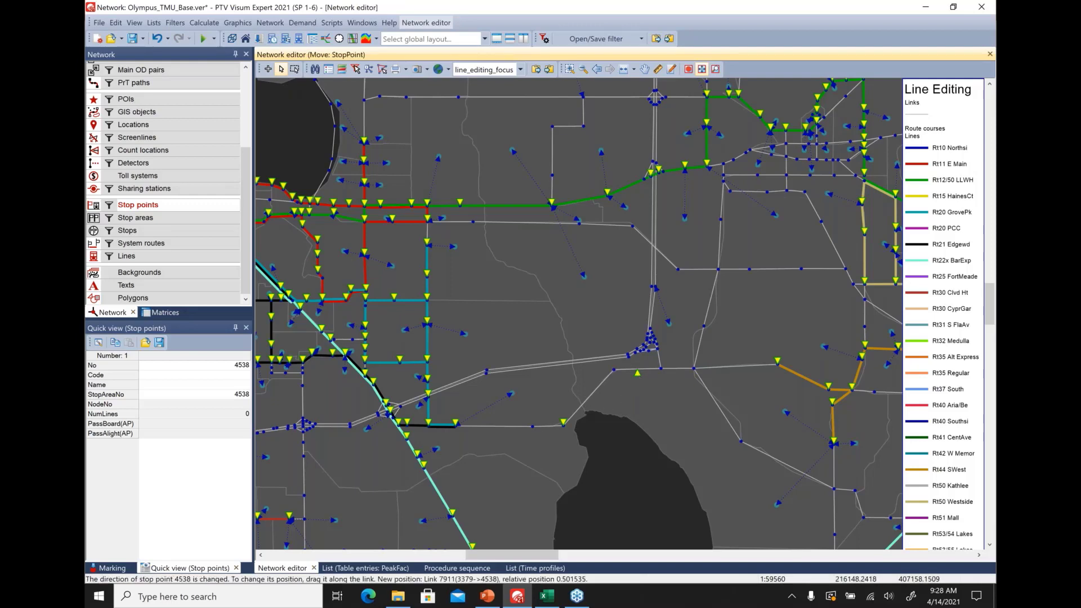
drag(640, 370, 637, 370)
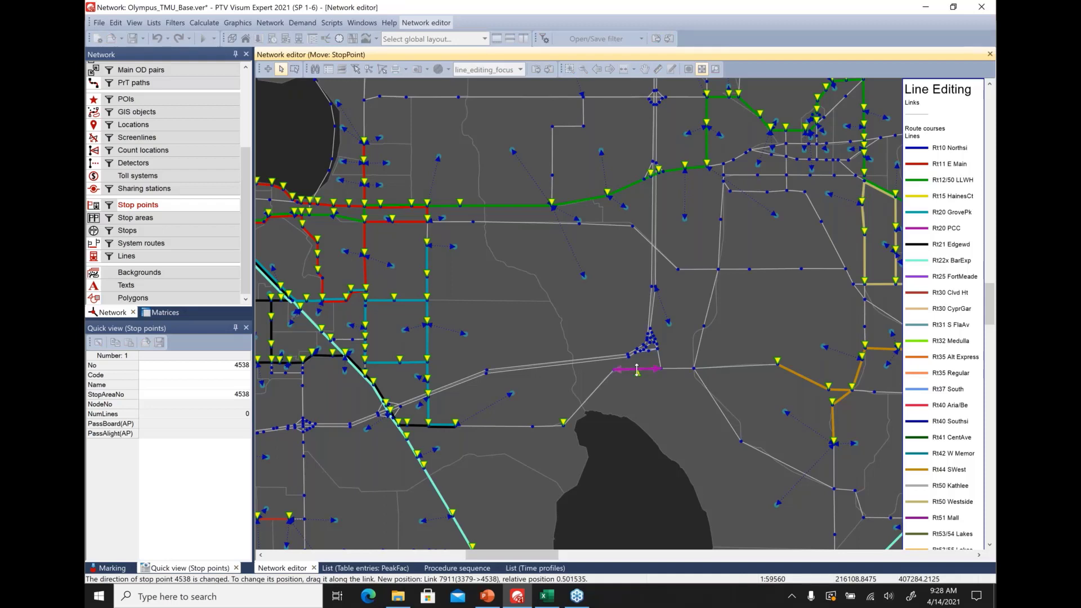
drag(636, 370, 637, 370)
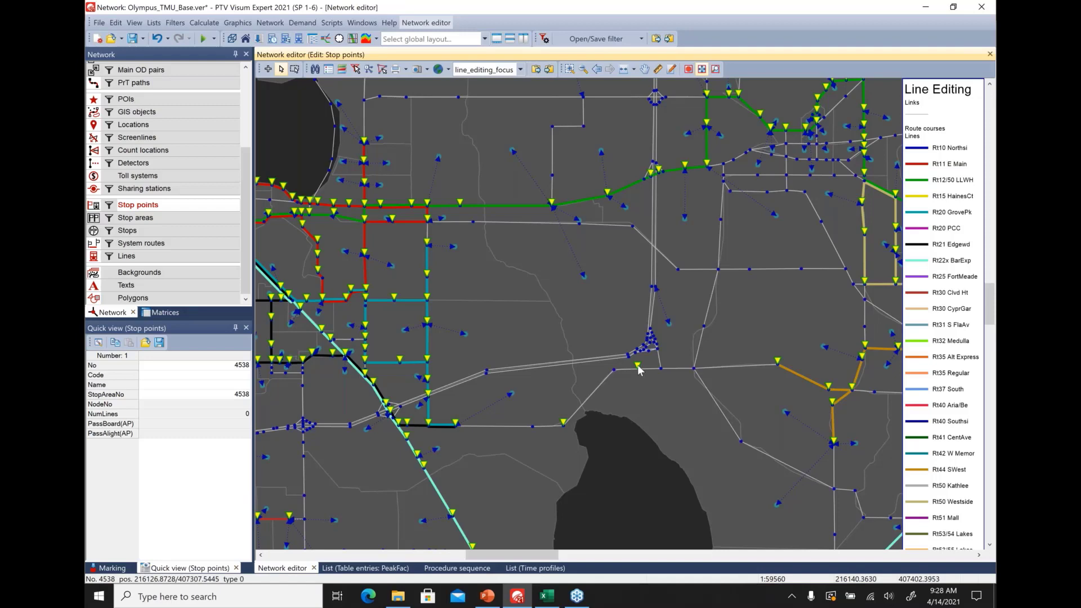
double_click(638, 366)
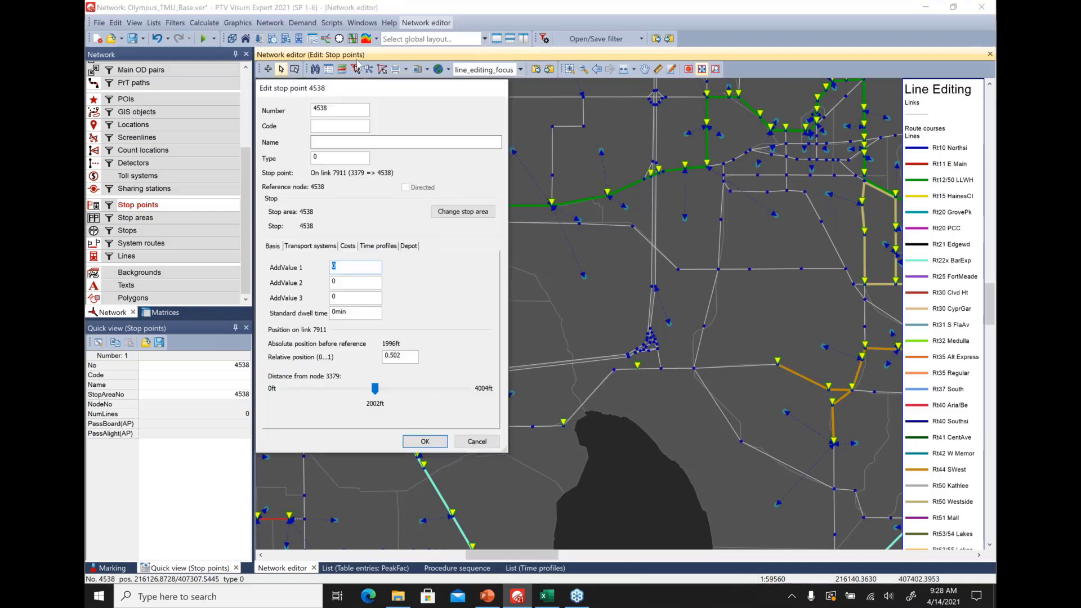
click(477, 442)
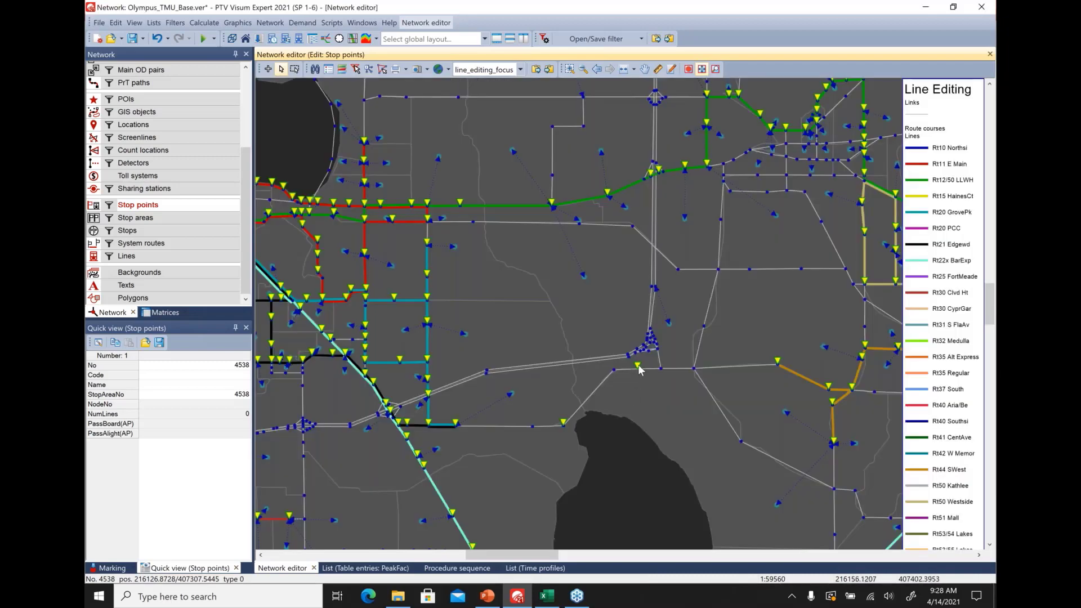
click(638, 367)
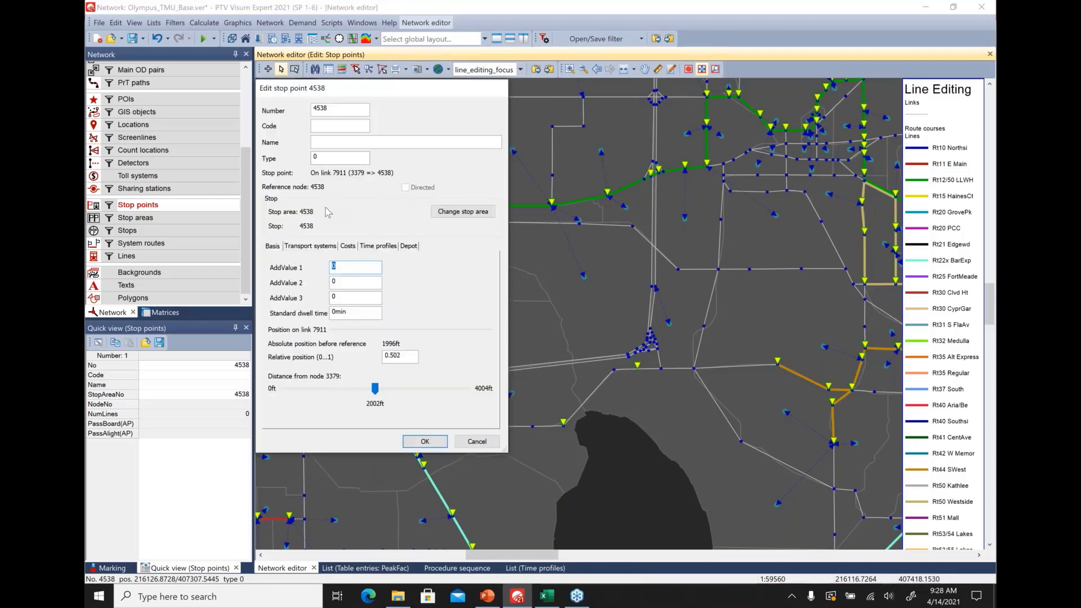
click(477, 442)
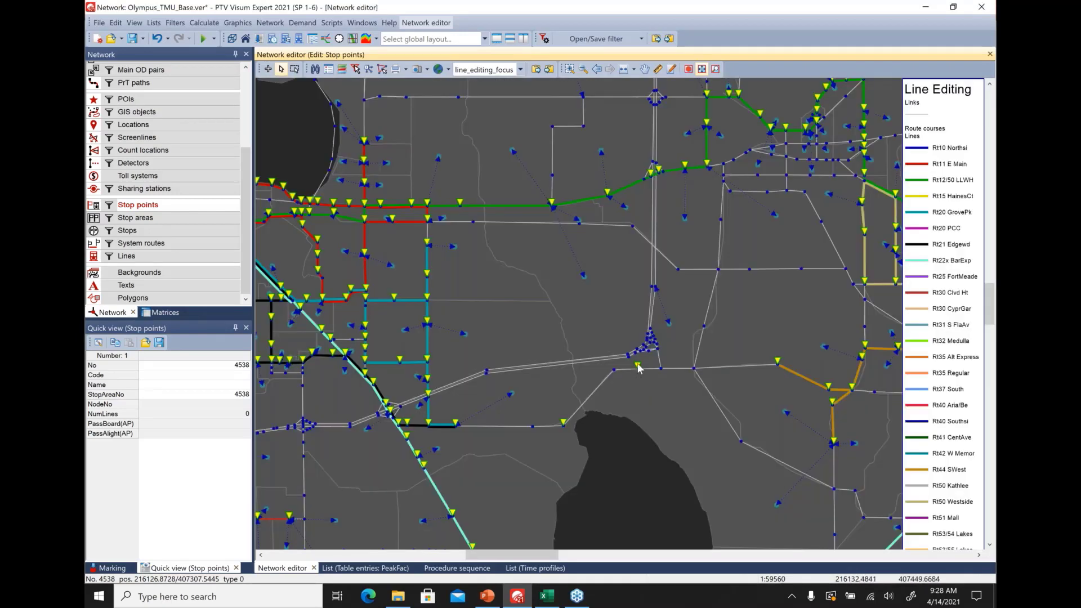
Step: Return the stop point to its original, southern side of the link
click(638, 369)
click(638, 372)
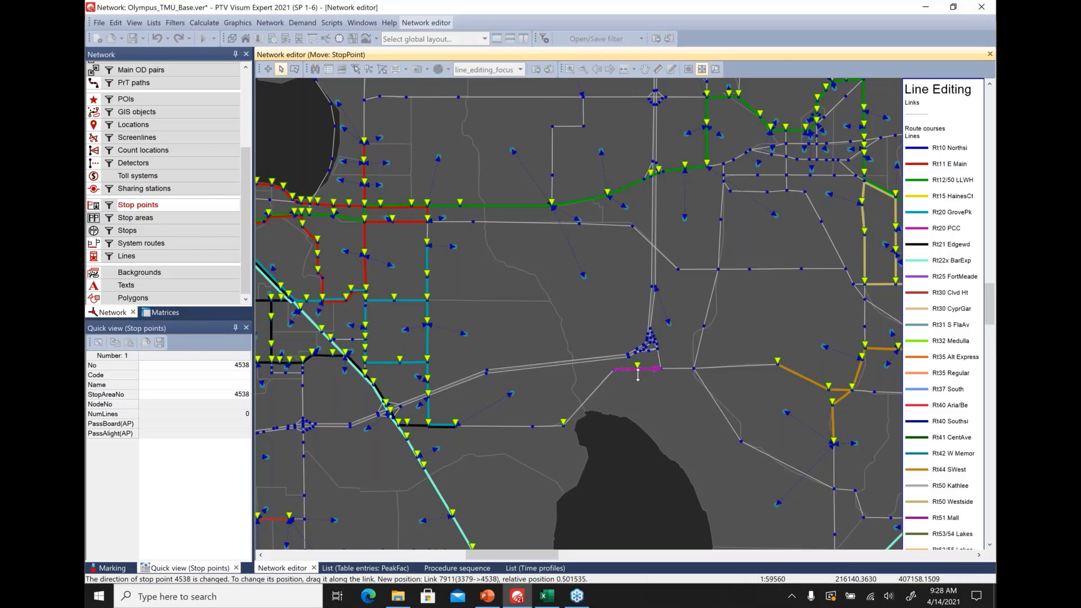
click(638, 373)
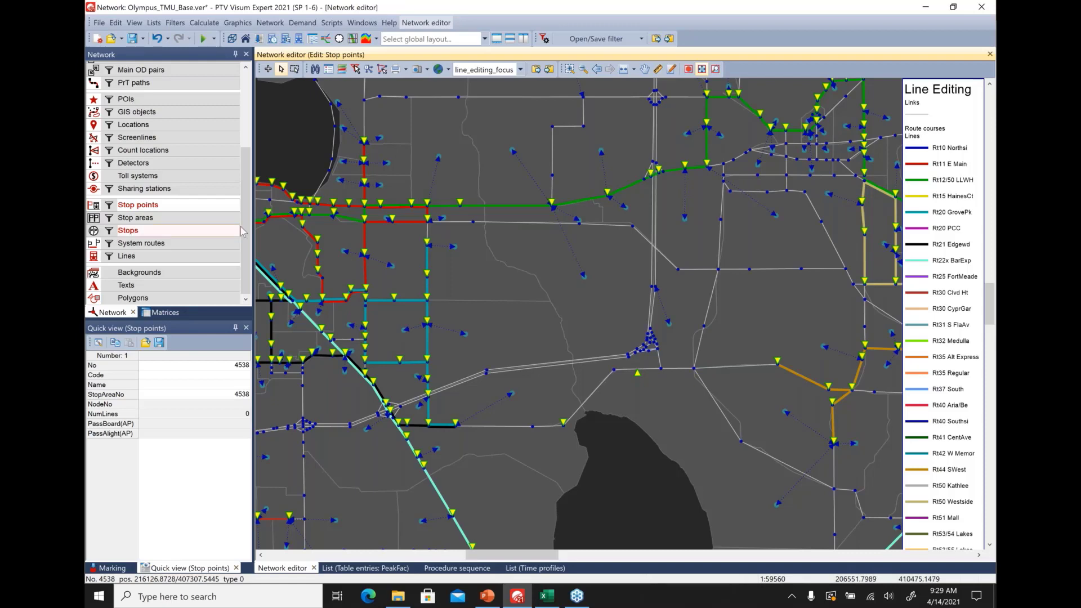
Step: Create a public transport line named NEW_LINE with the transport system ALL_BUS
mouse_move(206, 260)
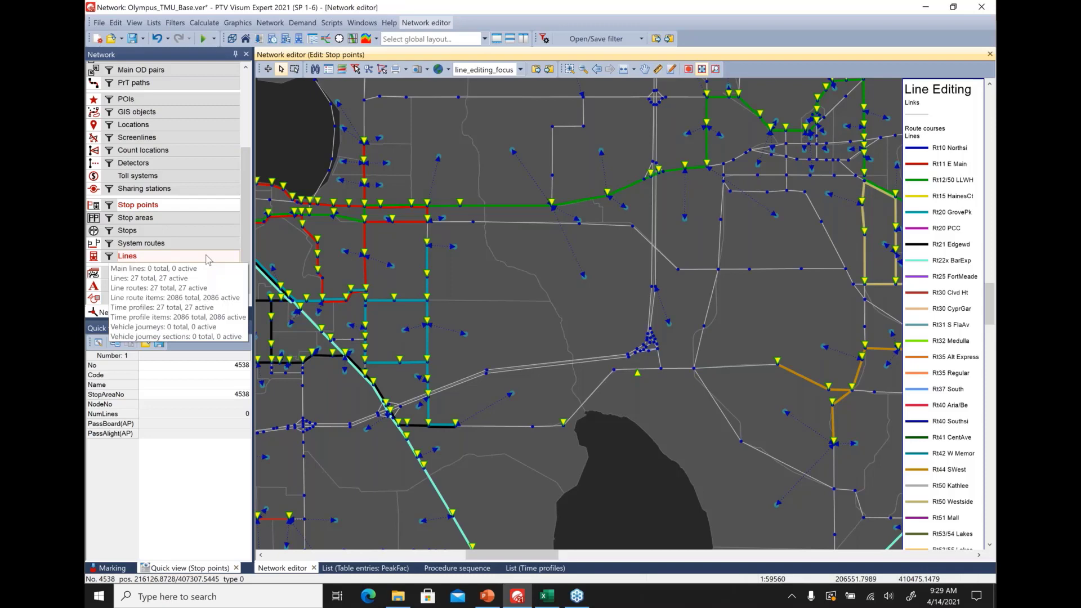
click(206, 258)
drag(262, 90, 245, 127)
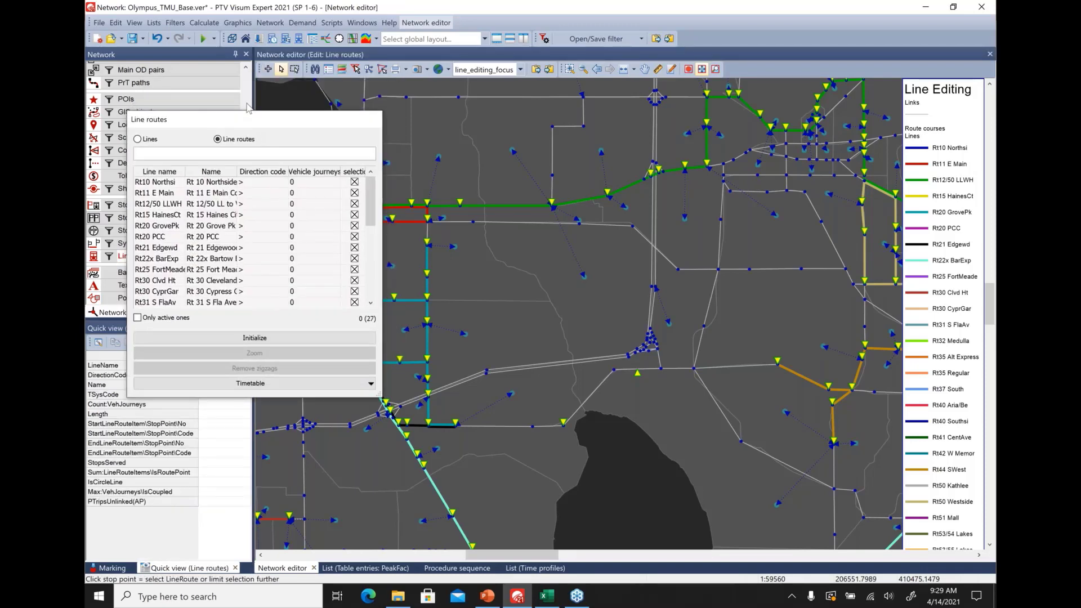
click(266, 72)
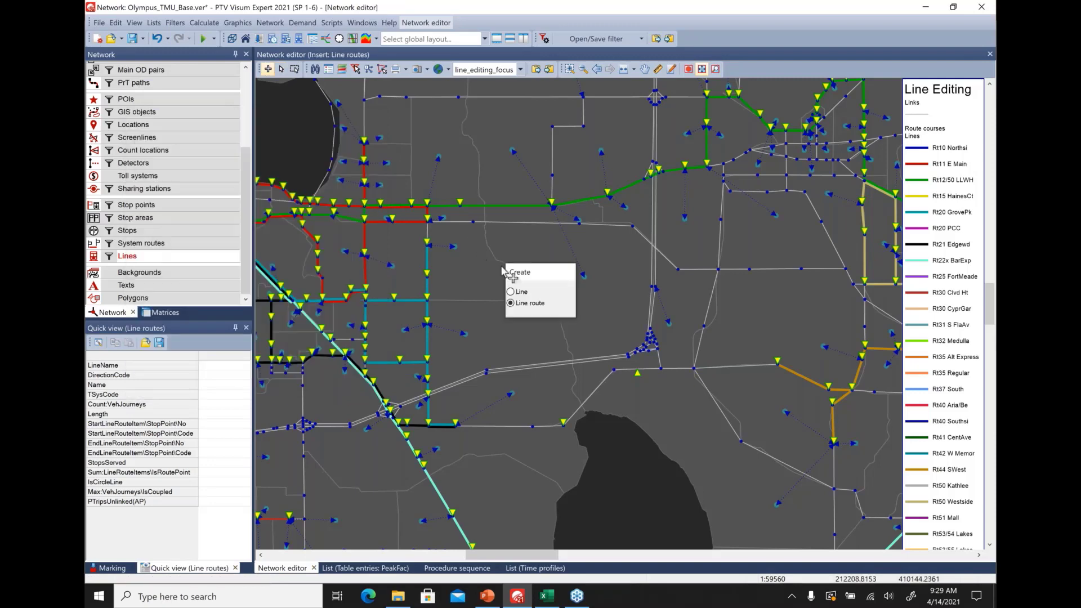
drag(533, 276, 432, 114)
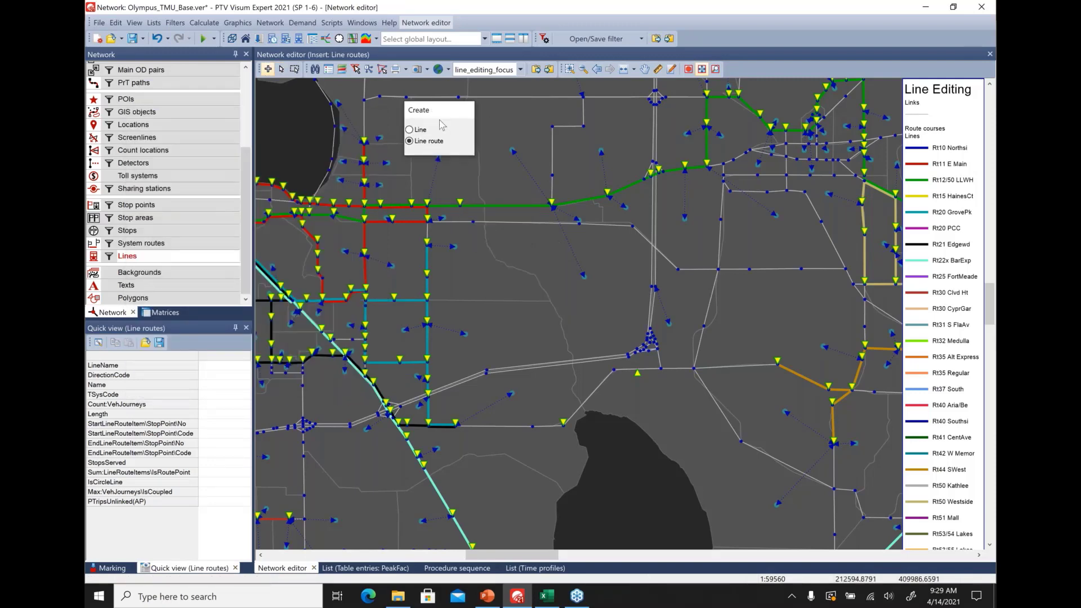
click(410, 130)
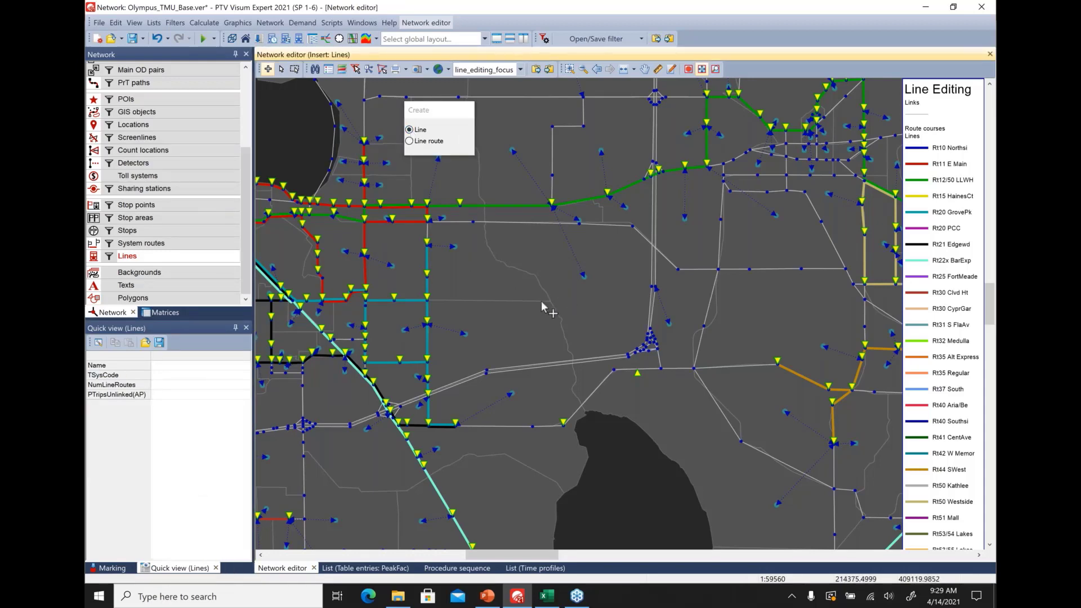
click(516, 311)
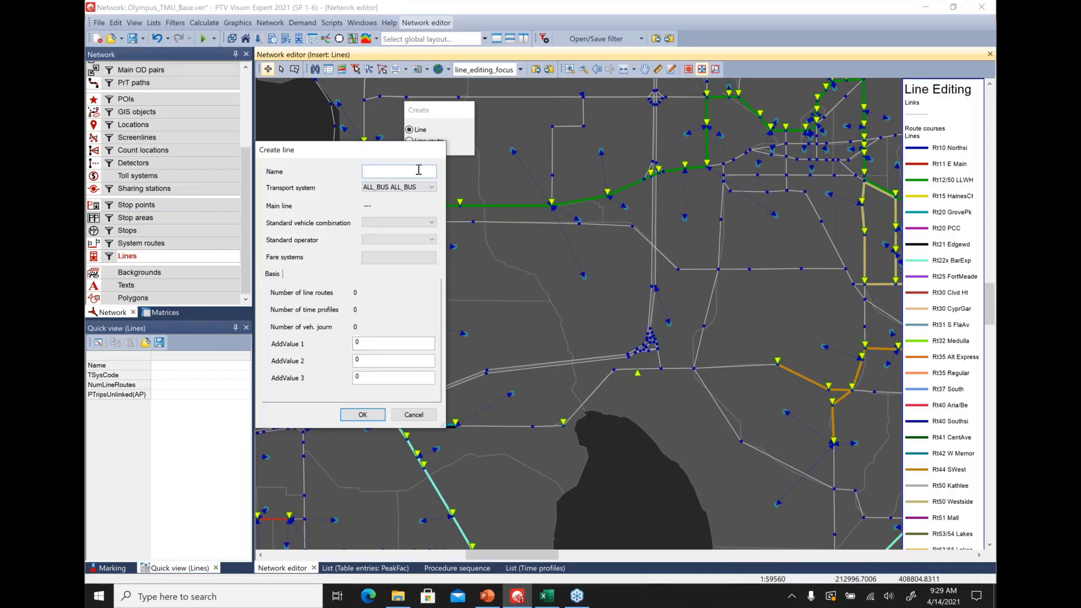
text(NEW_LINE)
click(431, 189)
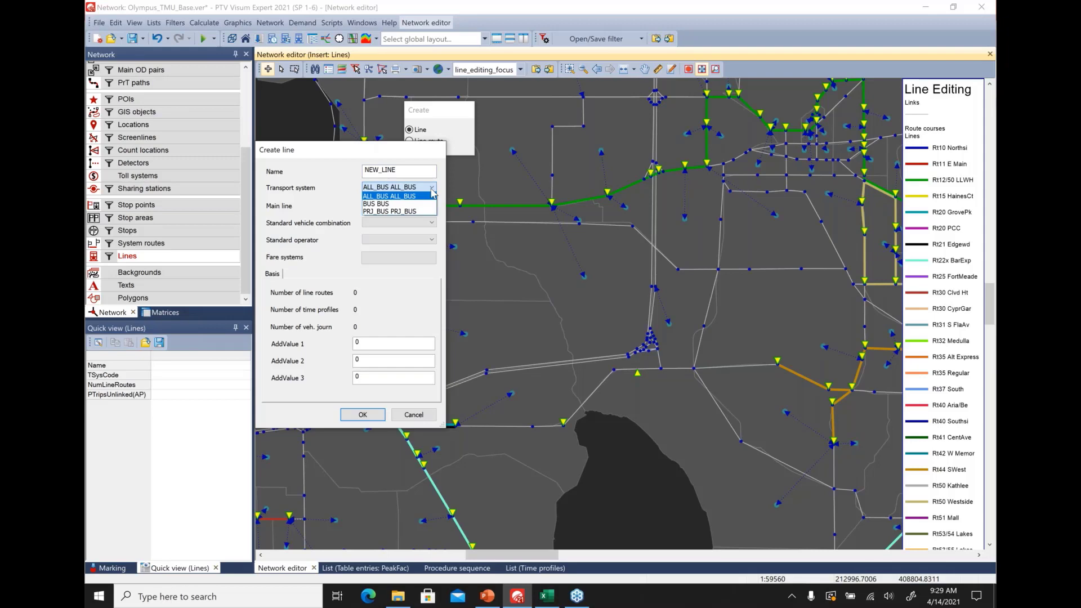
click(433, 194)
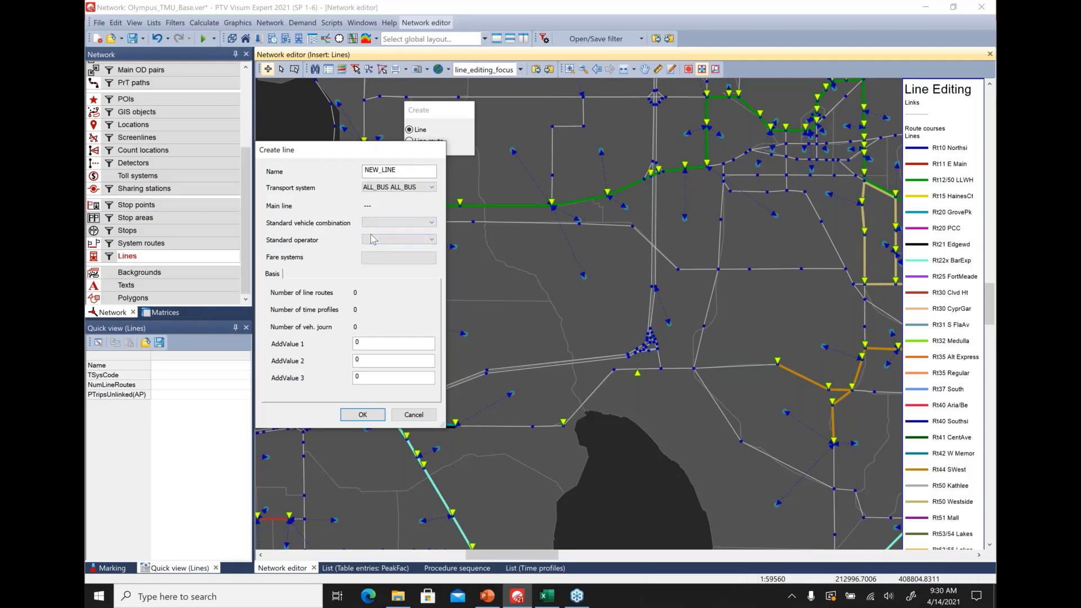
click(364, 415)
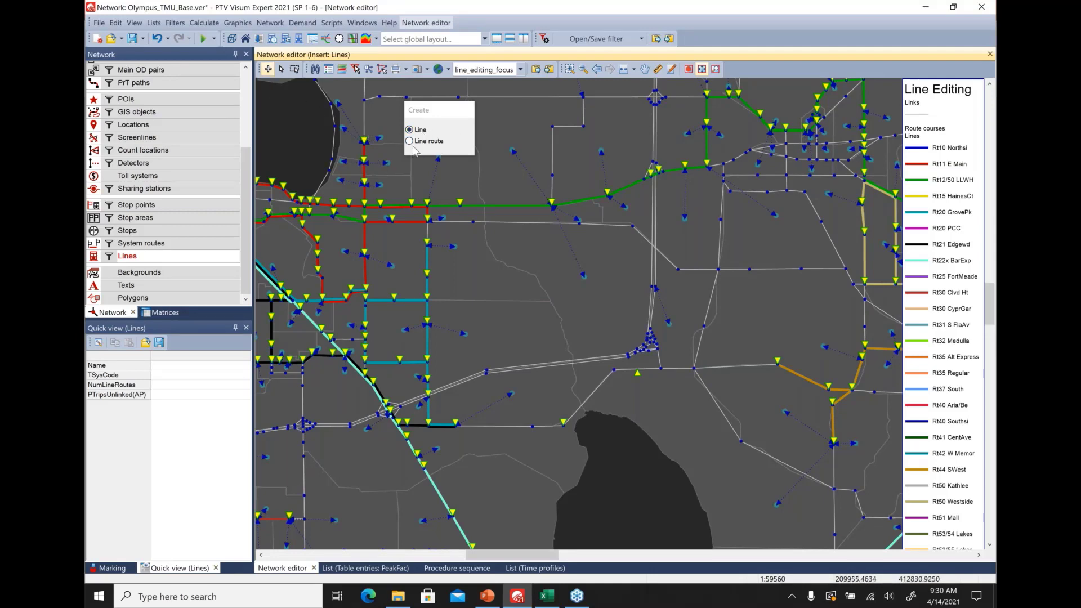
Step: Create a line route named NL_EB for NEW_LINE in the up direction
click(411, 141)
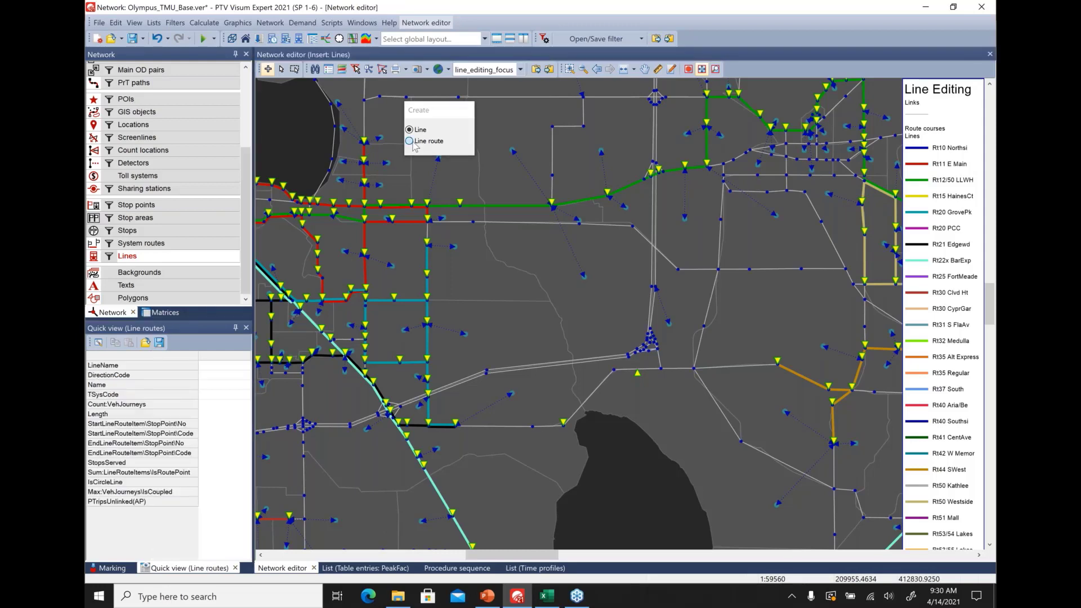
click(497, 283)
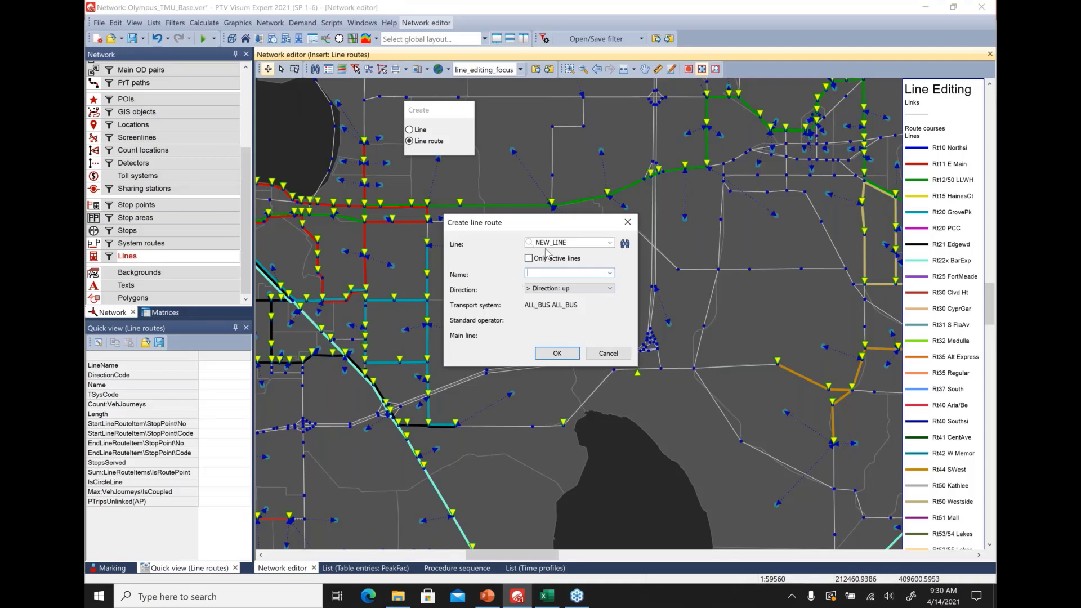
drag(549, 223, 379, 207)
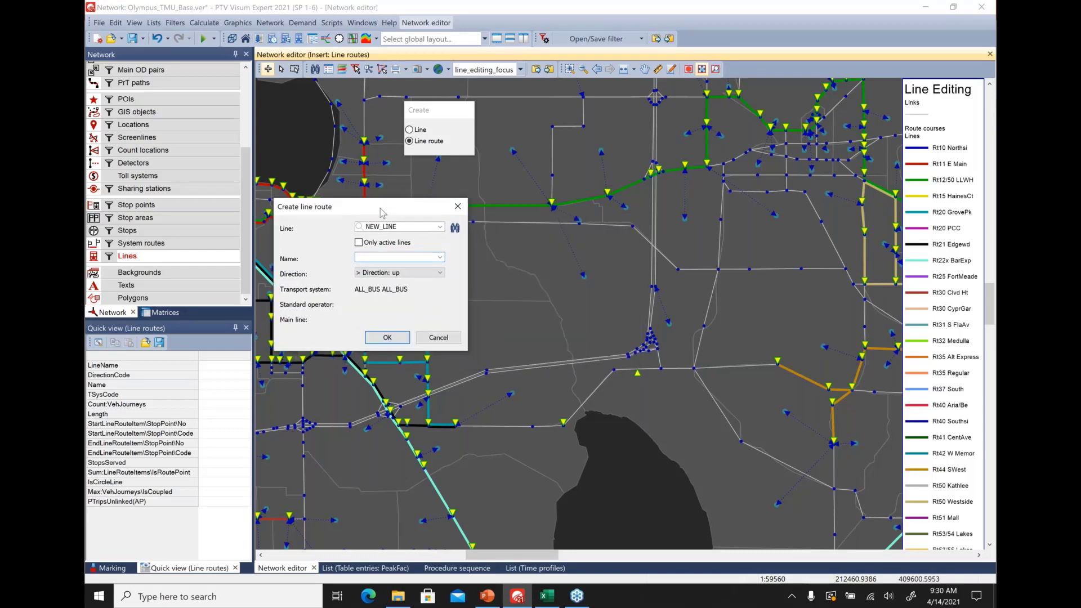
text(NL_EB)
click(386, 338)
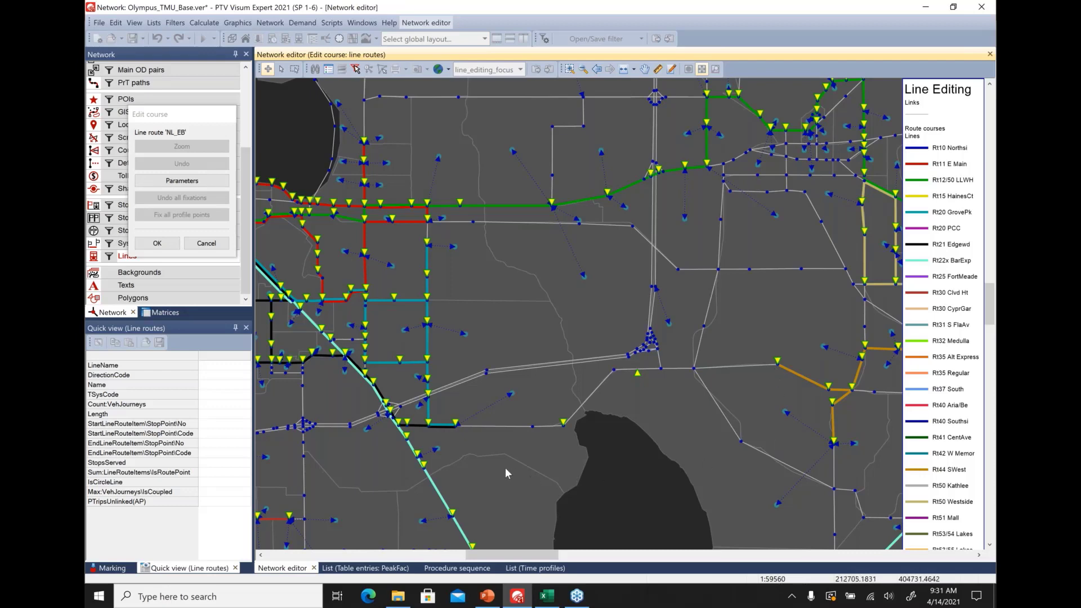
Step: Allow closed links to be used for routing in the course search parameters of line route NL_EB
click(179, 180)
drag(195, 108, 472, 93)
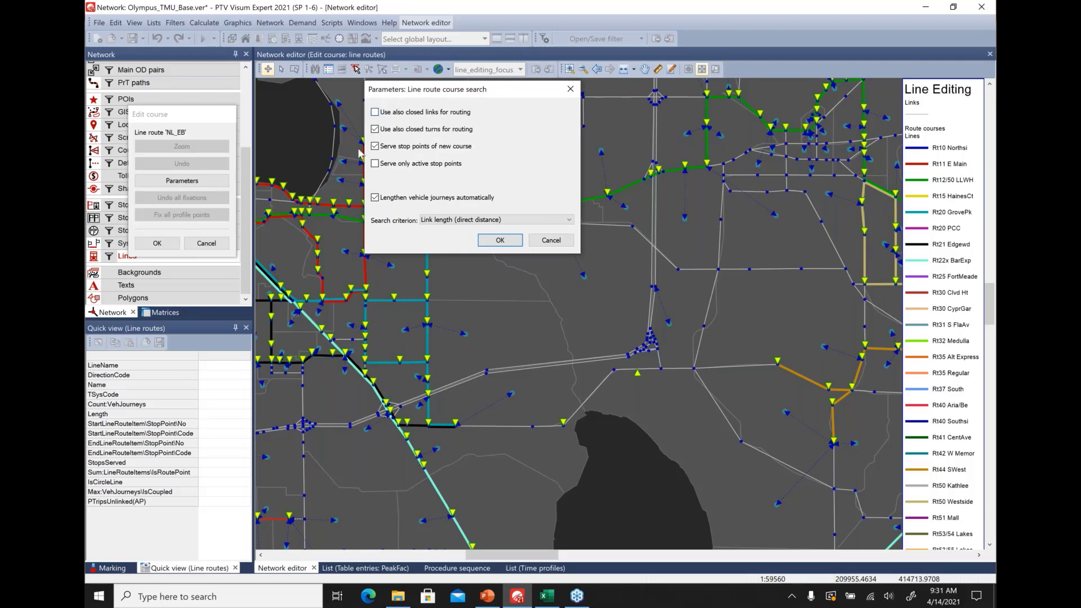
click(428, 115)
click(498, 241)
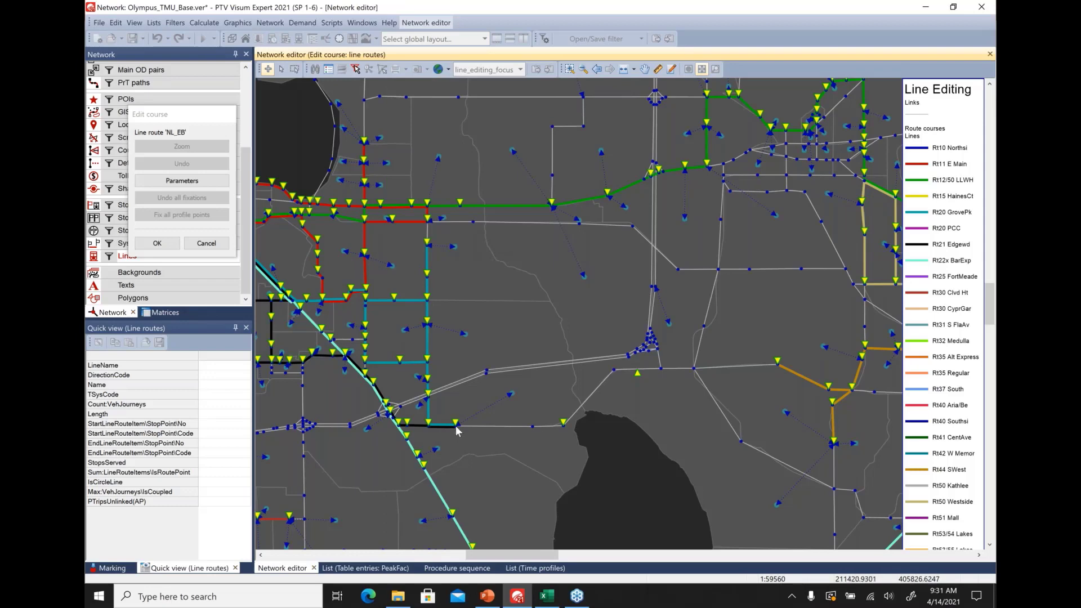
Step: Trace the NL_EB course from the eastern end of Rt21 Edgewd through the new stop points to the western end of Rt44 SWest
drag(457, 430, 638, 371)
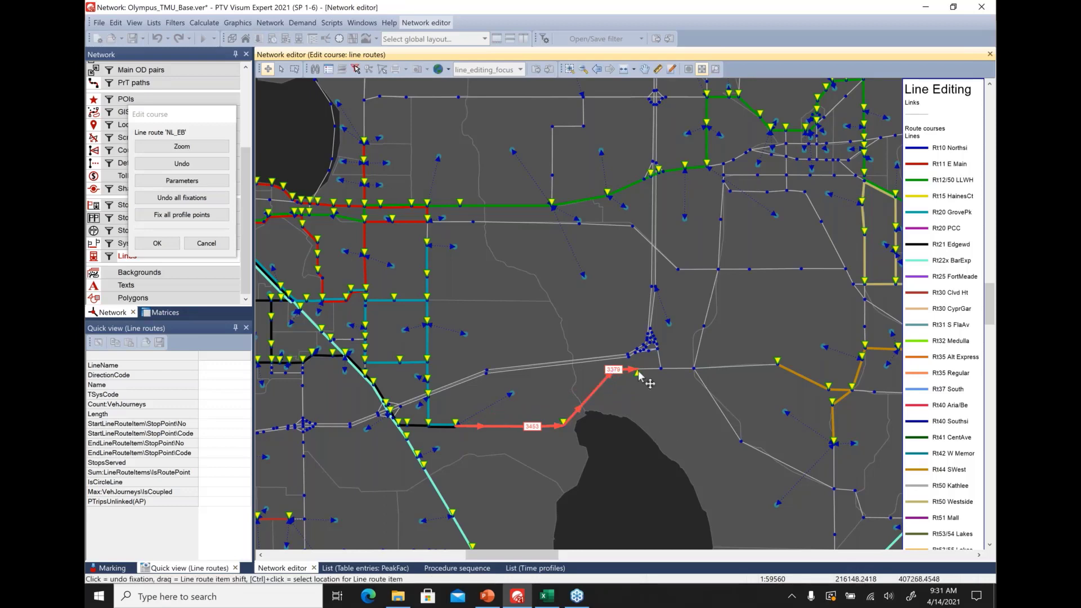
drag(639, 373, 786, 377)
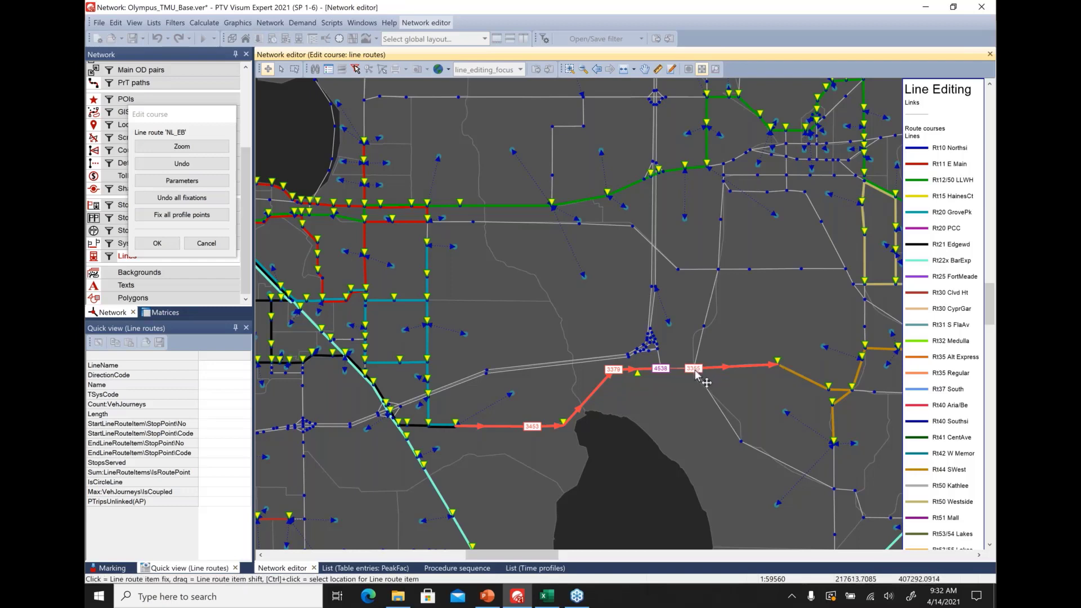
Step: Try rerouting the course's eastern part through node 3521 in the southeast and through the northern links, and undo both reroutes
drag(696, 374, 850, 491)
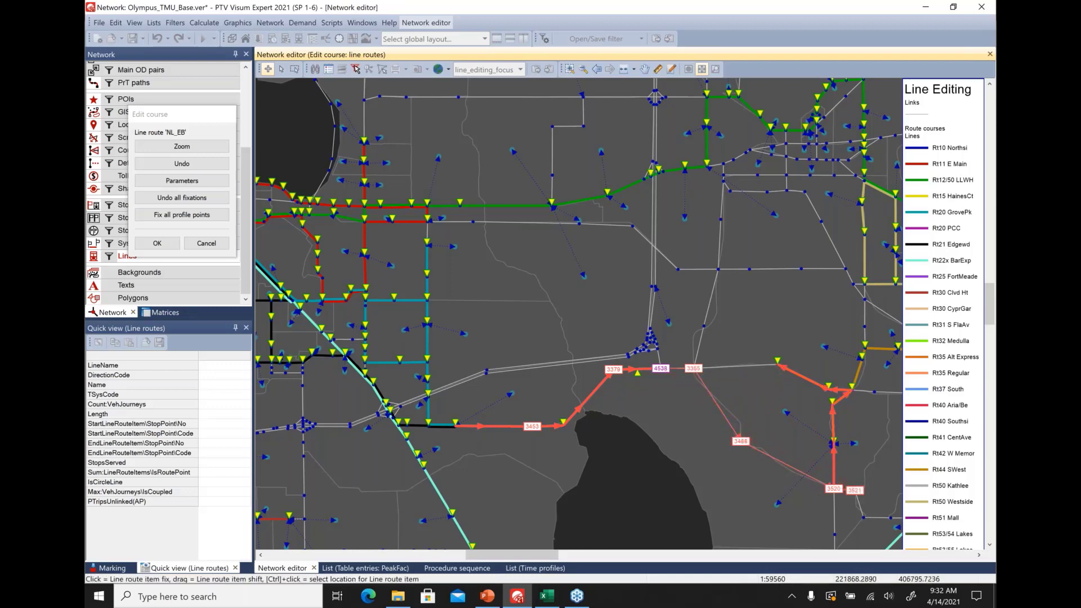
drag(859, 487, 831, 280)
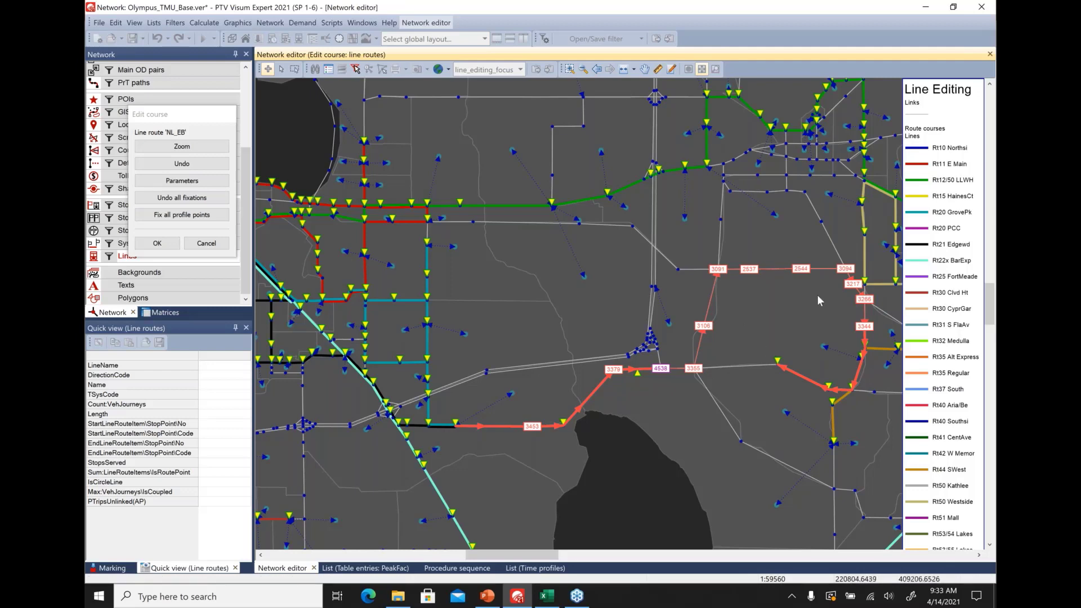
click(175, 168)
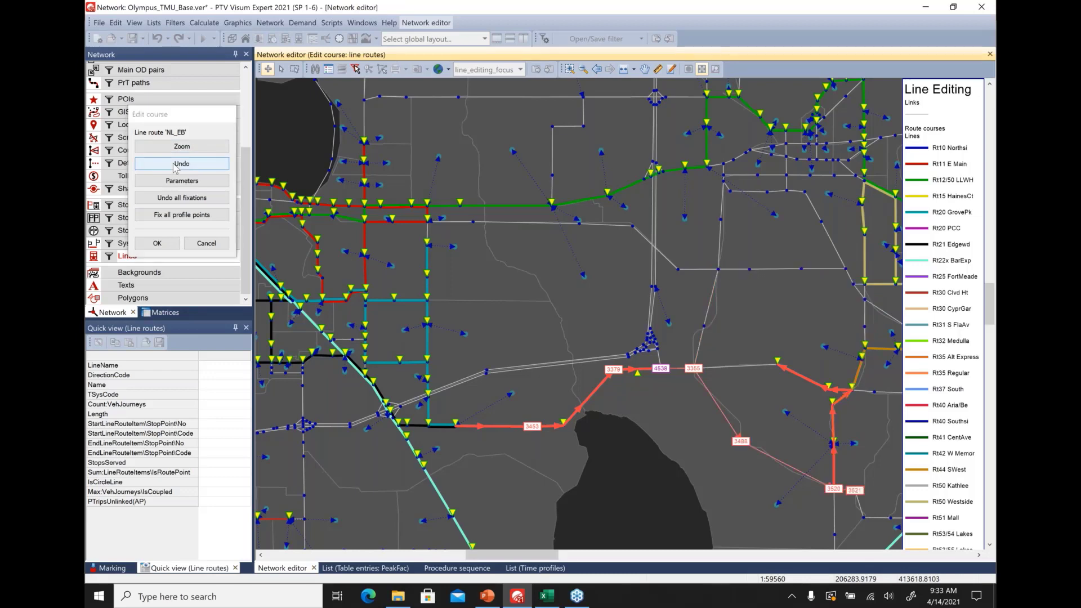
click(174, 165)
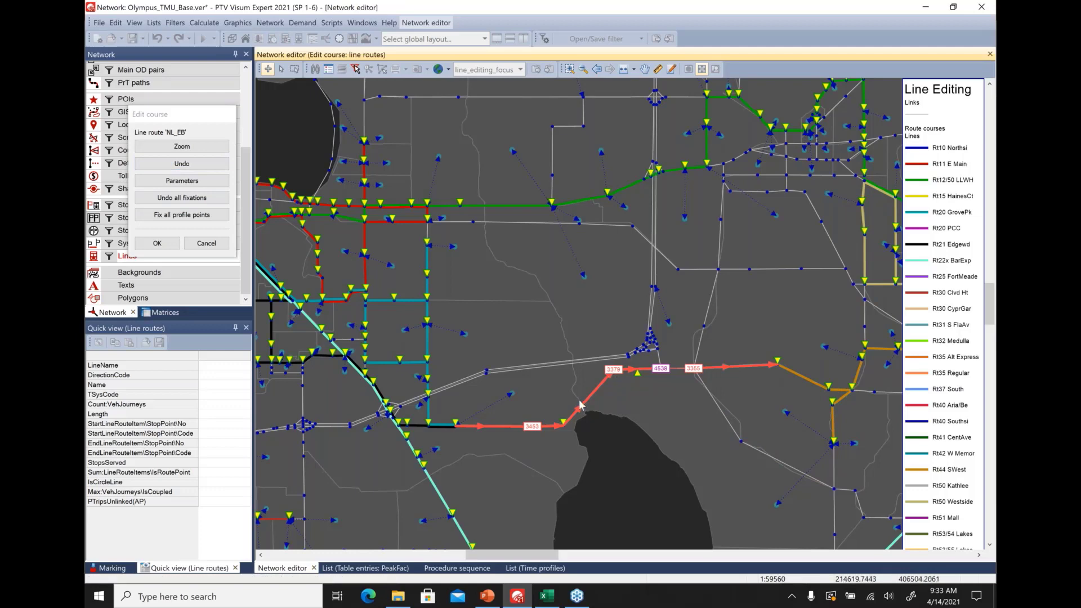
Step: Accept the NL_EB course and open all concerned stop points, links and turns for transport system ALL_BUS
click(158, 244)
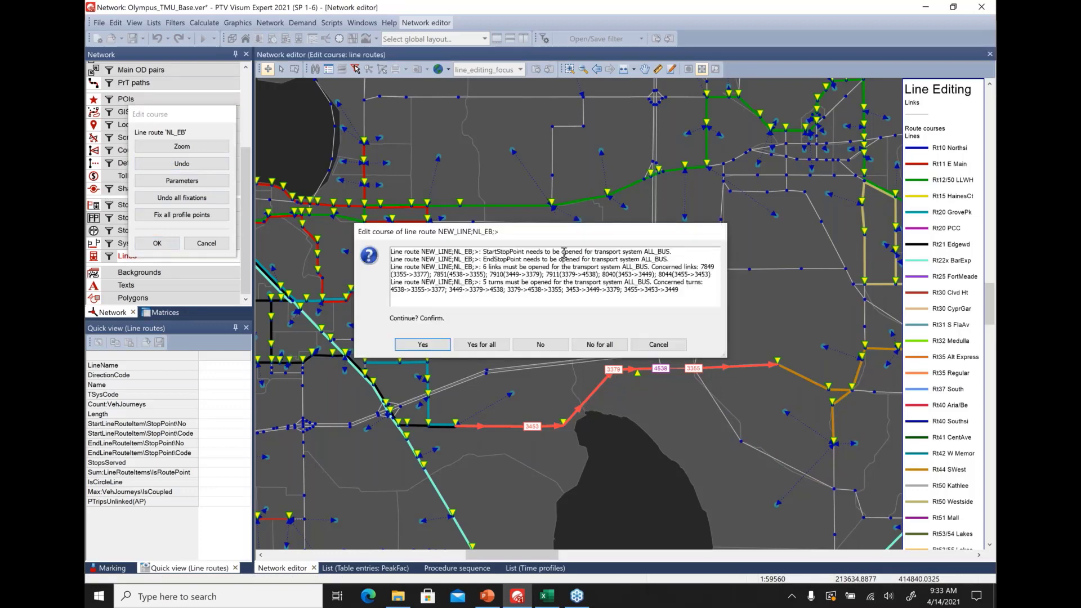
drag(556, 228, 527, 188)
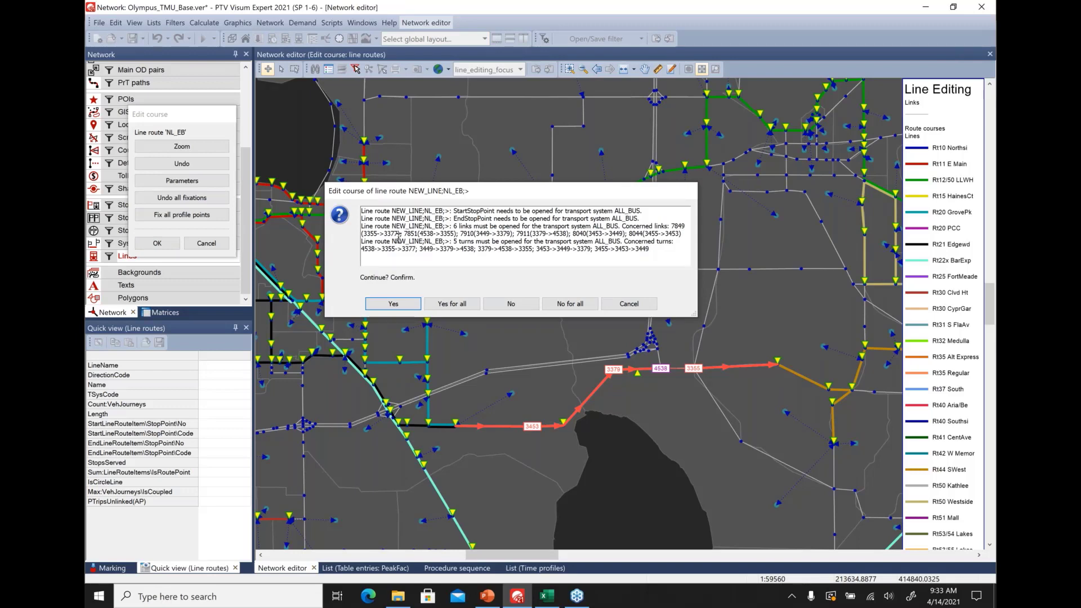
double_click(365, 211)
drag(397, 214, 657, 250)
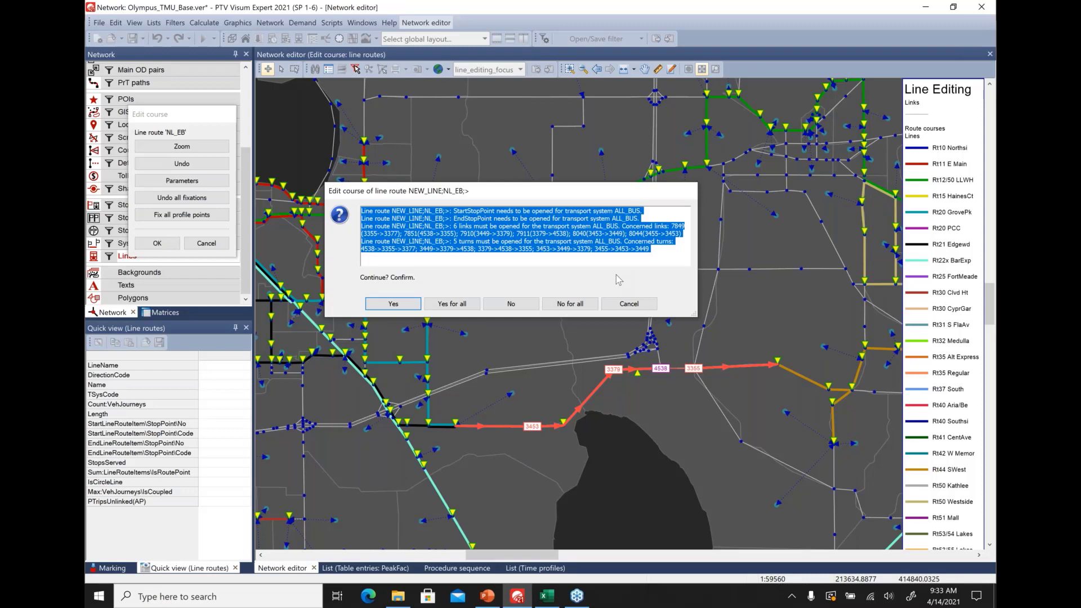
click(452, 304)
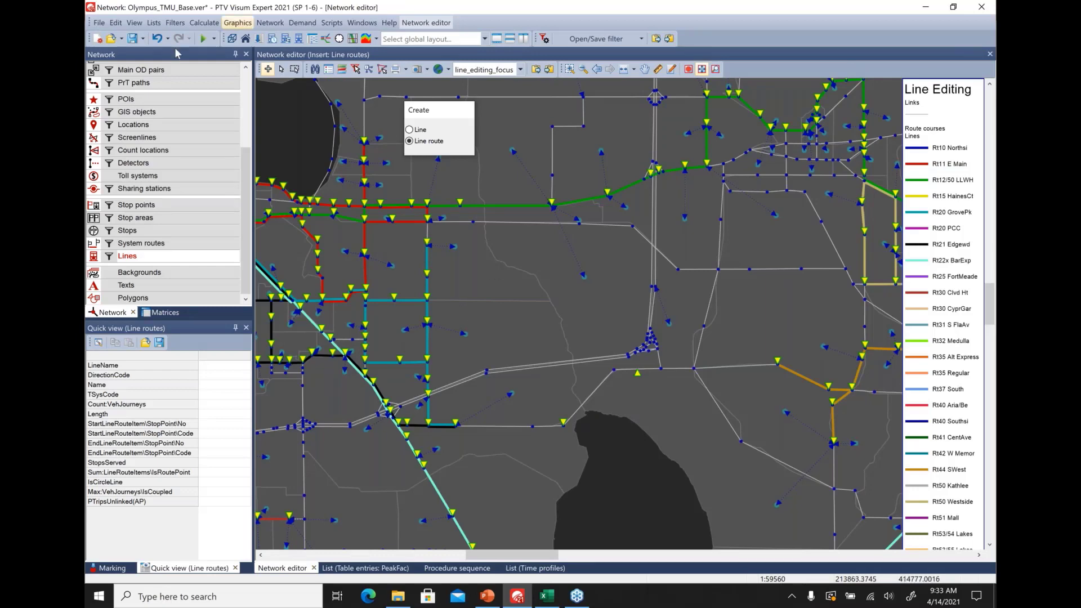
Step: Review the stops and run times of NL_EB in the line route editor, then close it and the PeakFac list
click(282, 71)
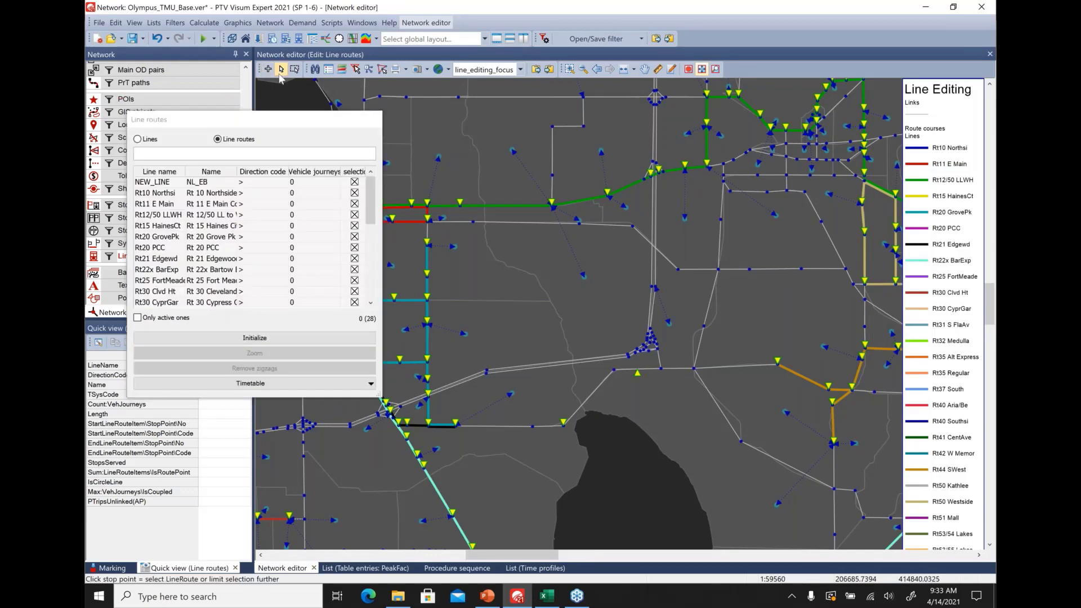
click(167, 184)
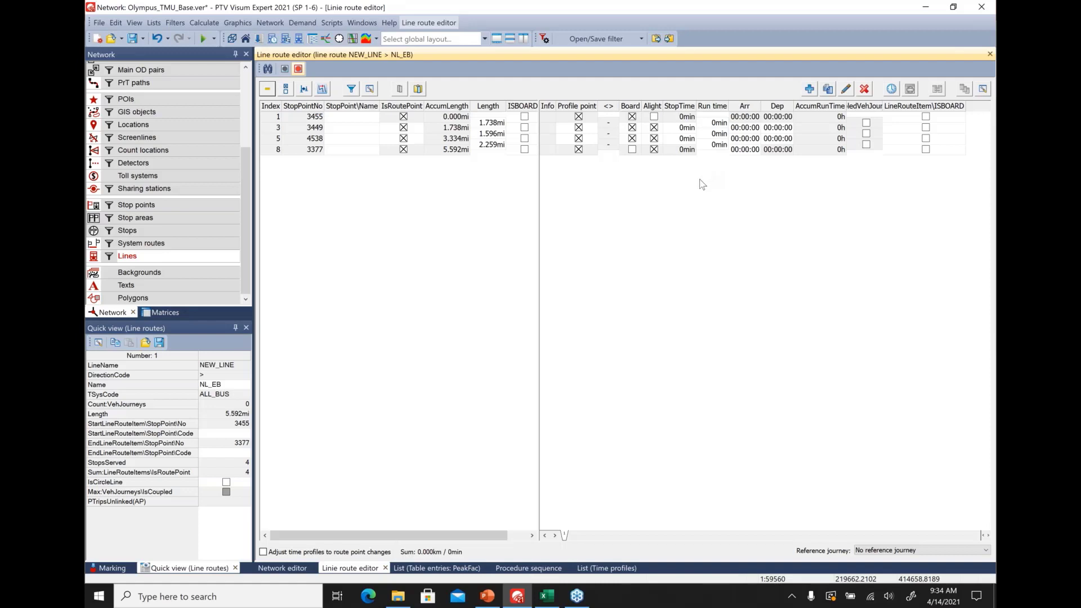
click(386, 568)
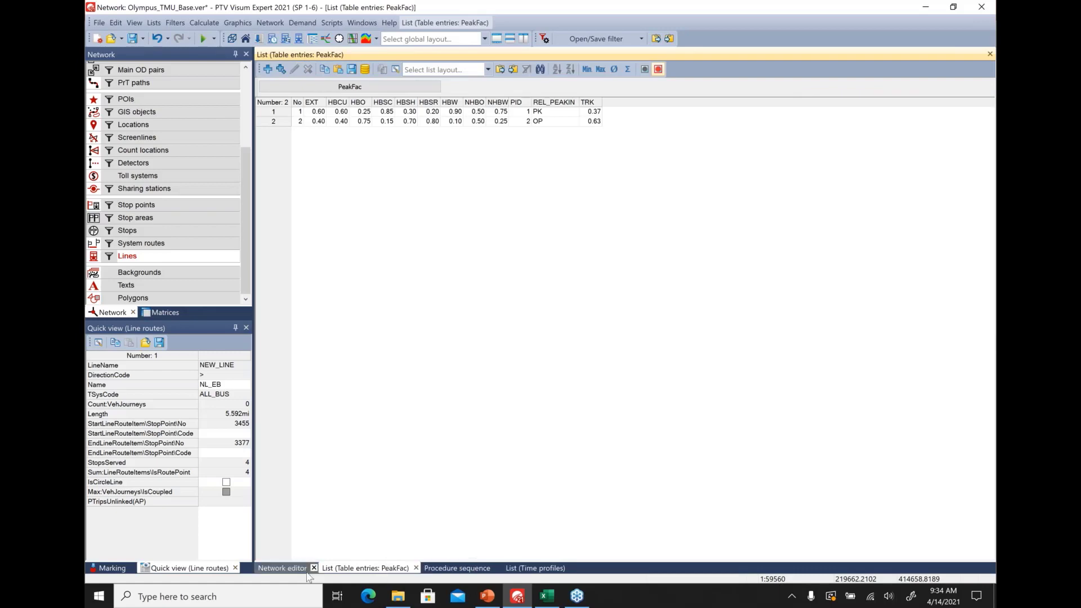
click(417, 568)
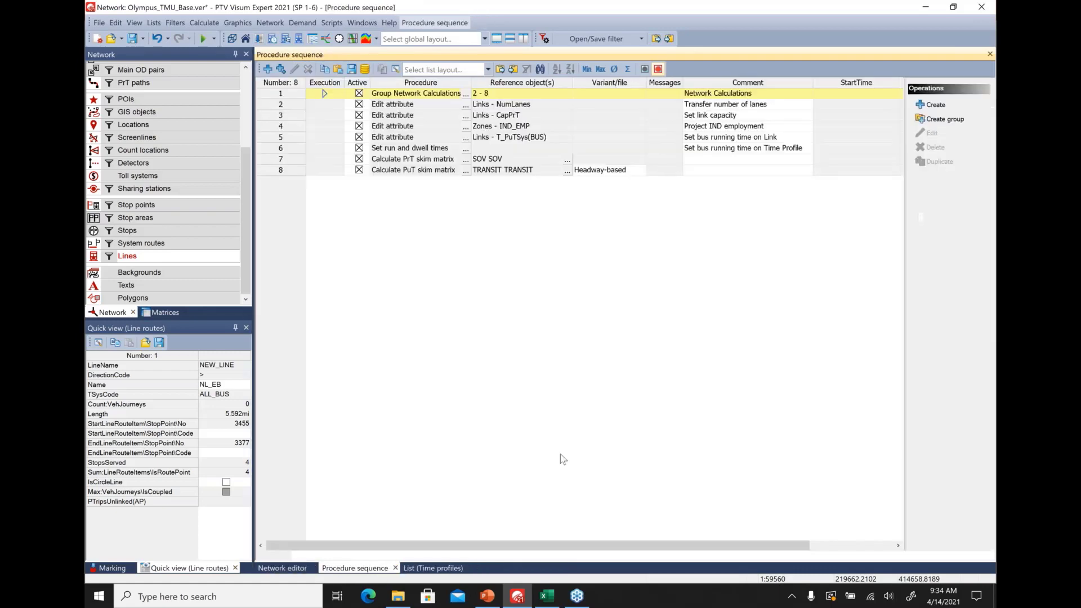
click(282, 569)
drag(279, 120, 271, 92)
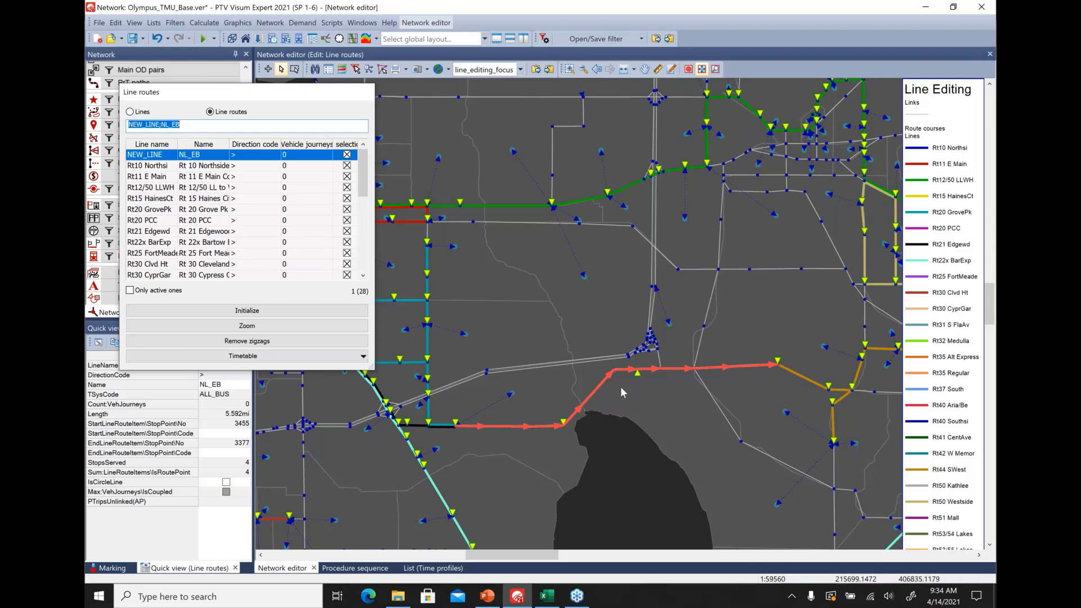
Step: Set both HW1 and HW2 of NEW_LINE's route NL_EB to 1800 in the time profiles list
click(155, 25)
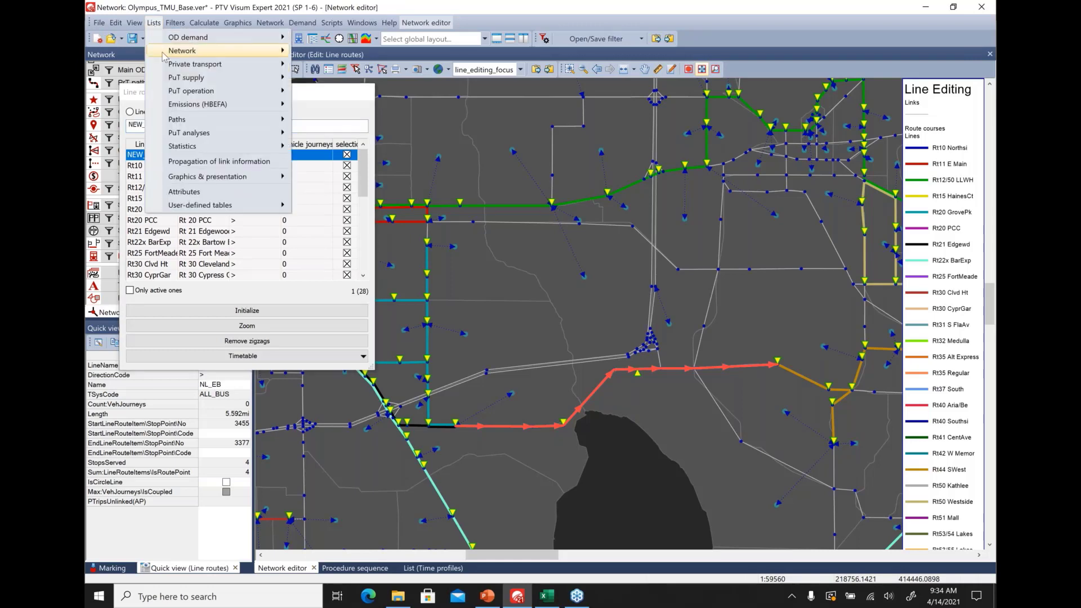
mouse_move(165, 55)
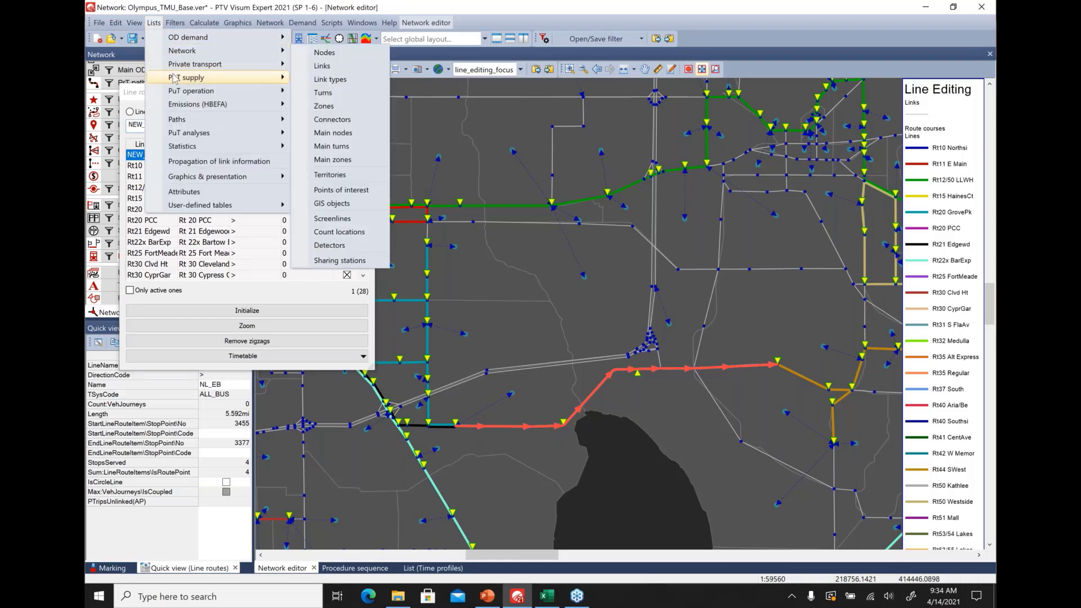
mouse_move(181, 79)
mouse_move(336, 96)
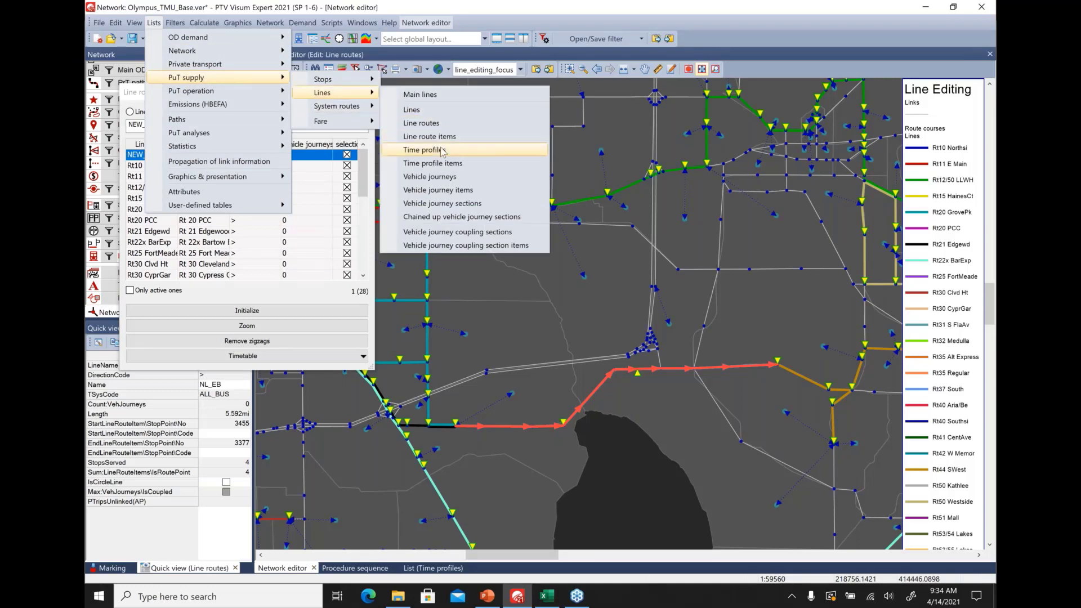
click(432, 569)
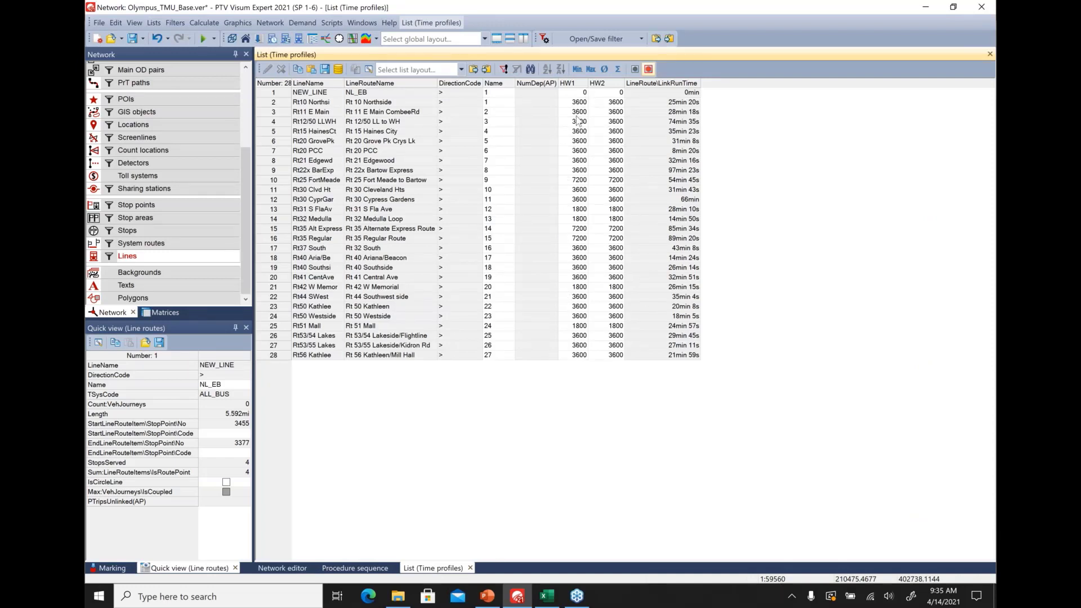
click(580, 93)
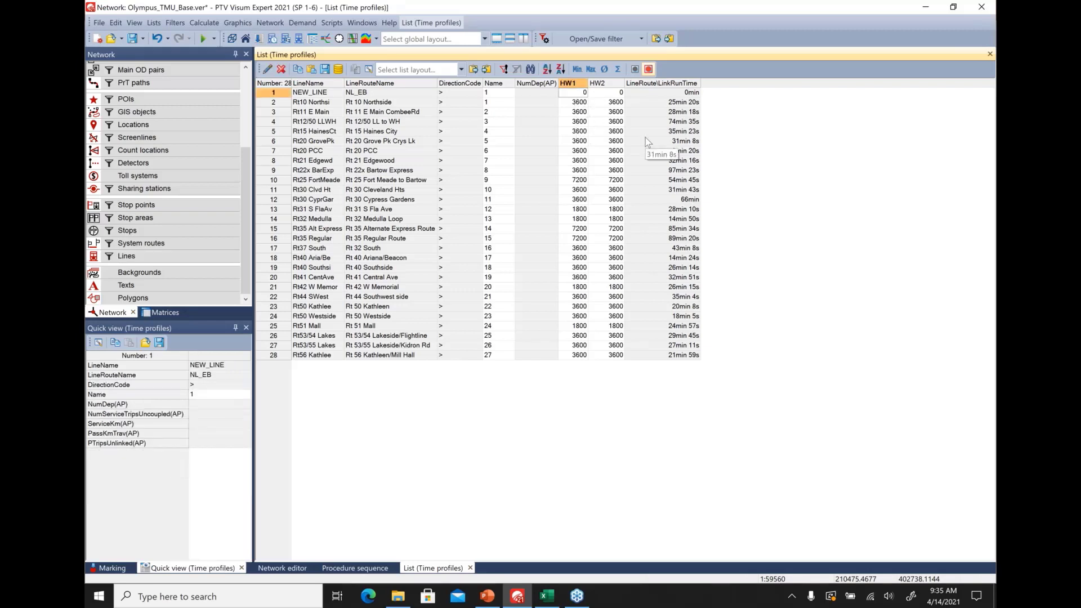
text(1800)
key(Return)
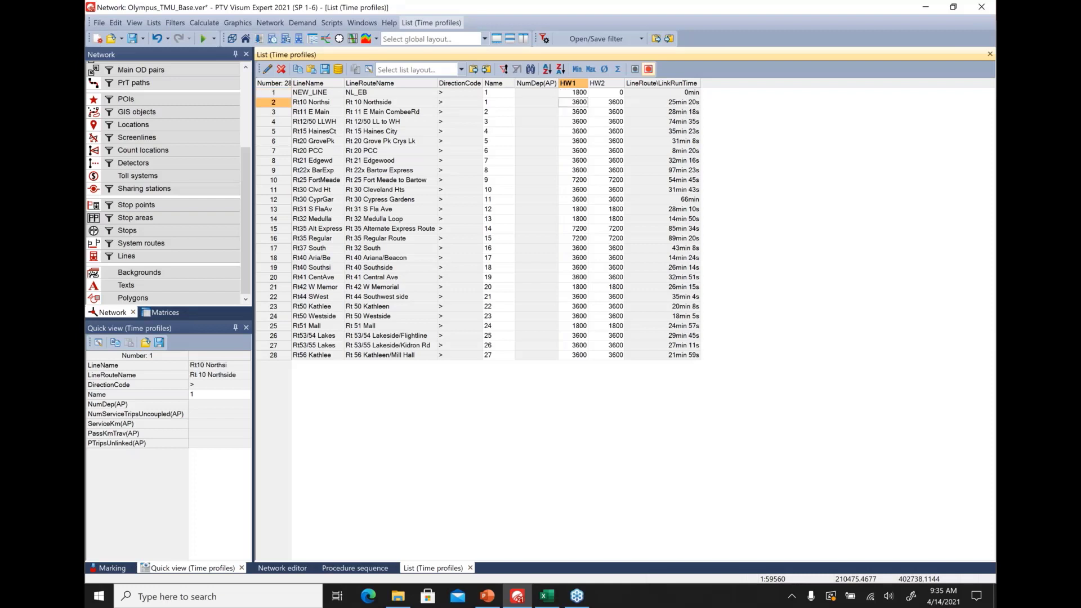
click(611, 93)
text(1800)
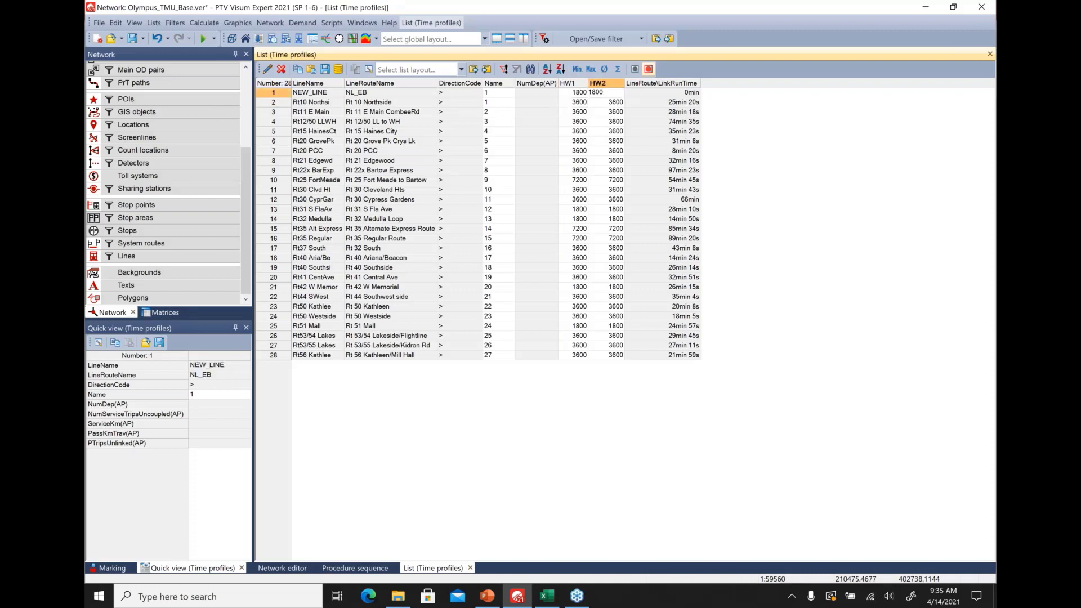
key(Return)
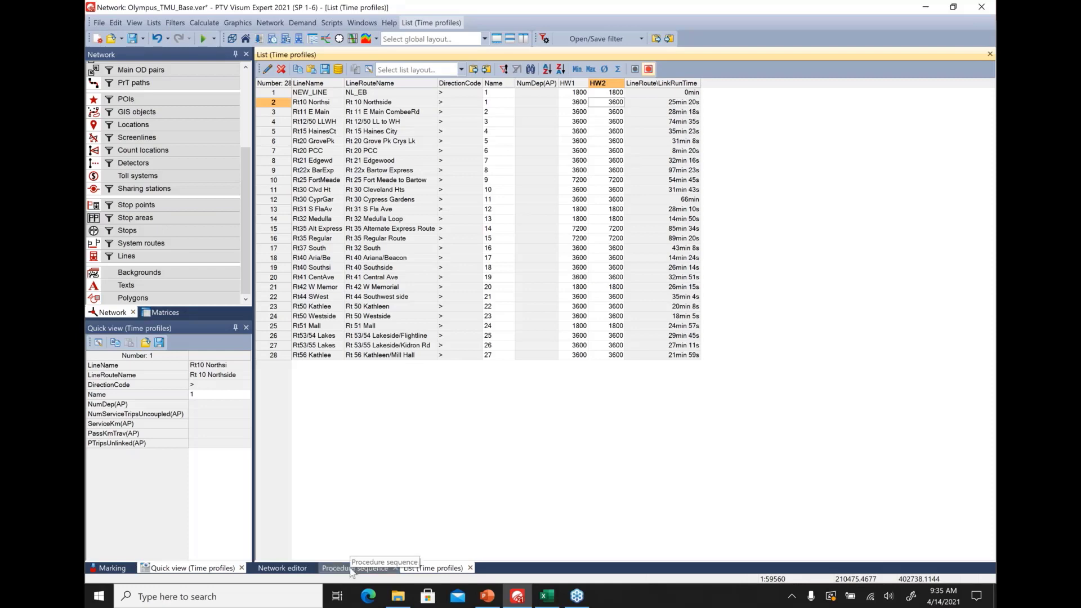
Step: Return to the network map and reapply the line_editing_focus graphic parameters
click(280, 569)
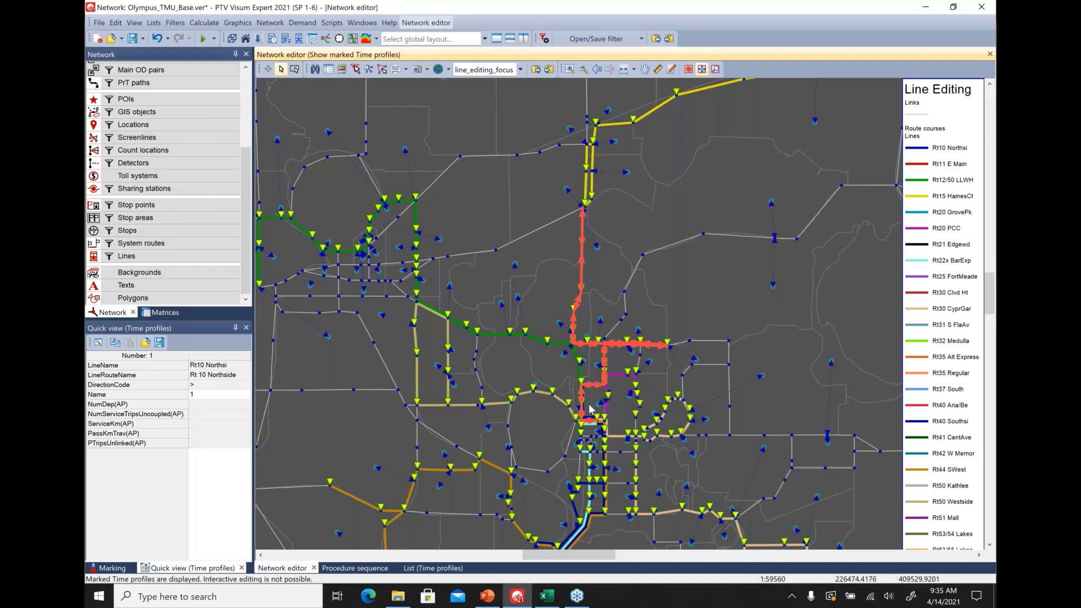
click(519, 69)
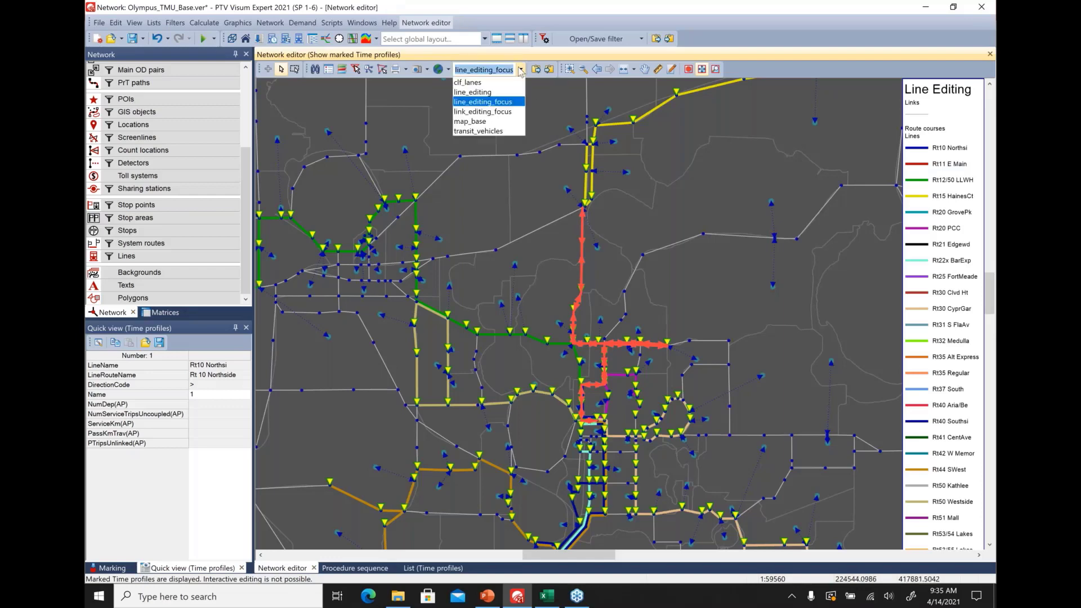
click(507, 103)
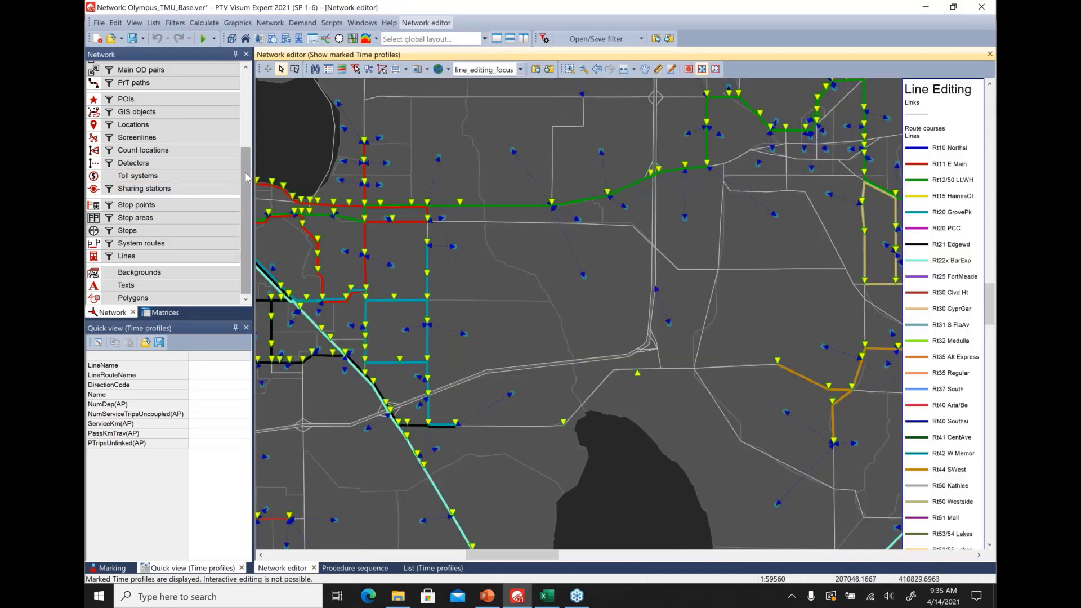
Step: Open the tabular timetable for line route NL_EB of NEW_LINE and widen its attribute name column
click(168, 261)
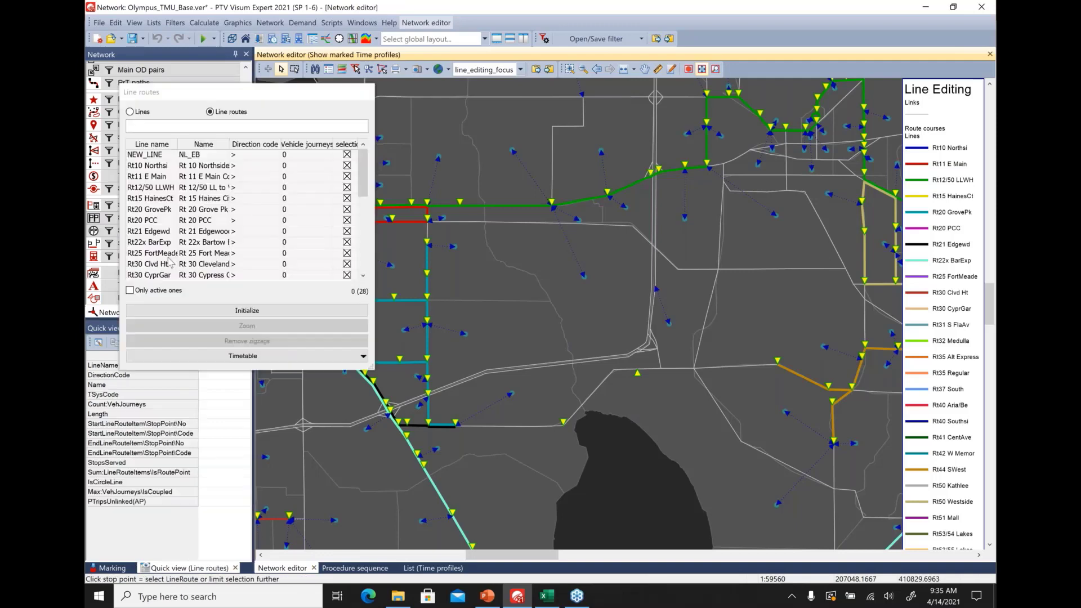
click(161, 156)
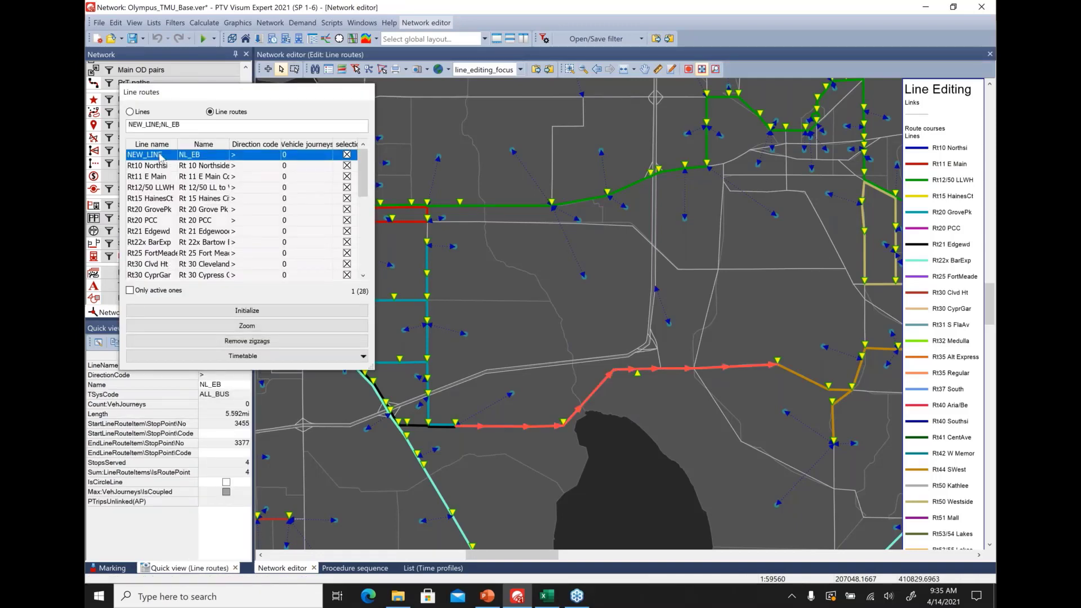
click(309, 360)
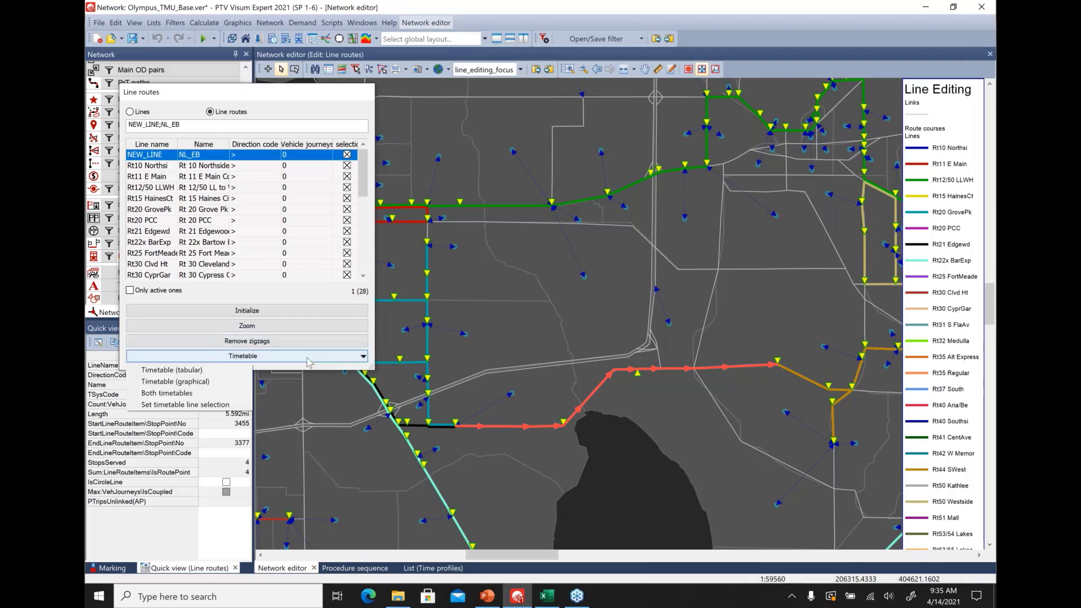
click(221, 373)
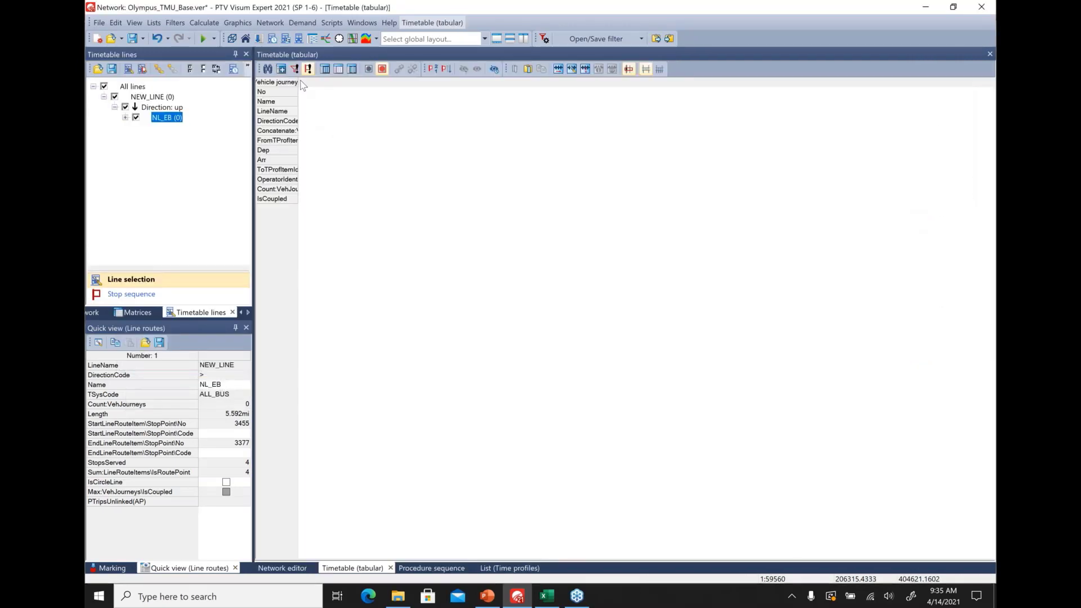
drag(298, 82, 377, 83)
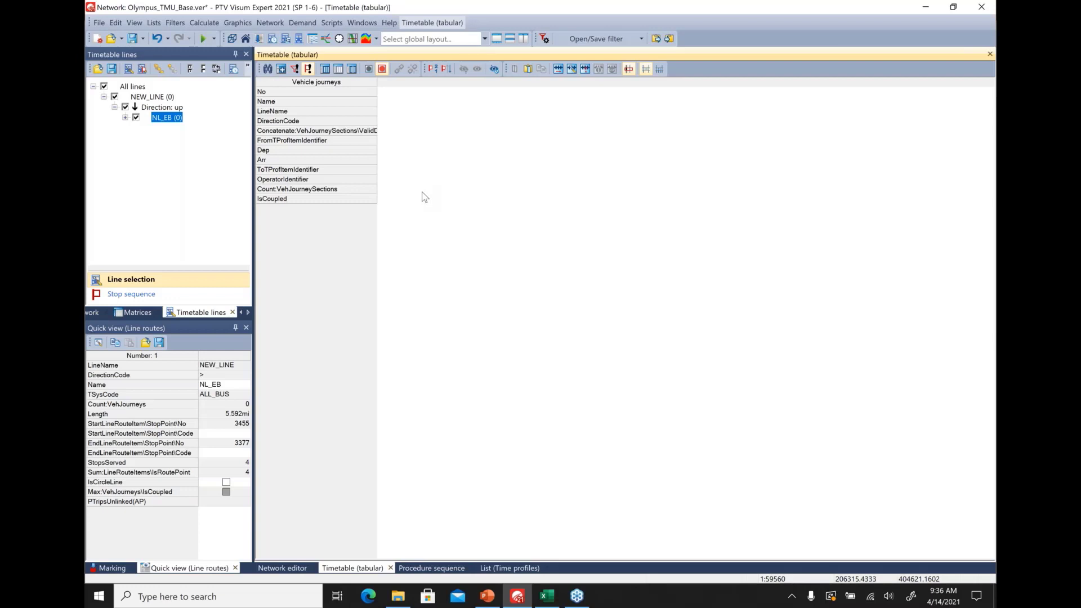
Step: Create regular-service vehicle journeys for NL_EB from 07:00:00 to 09:00:00 at 15-minute intervals
click(283, 71)
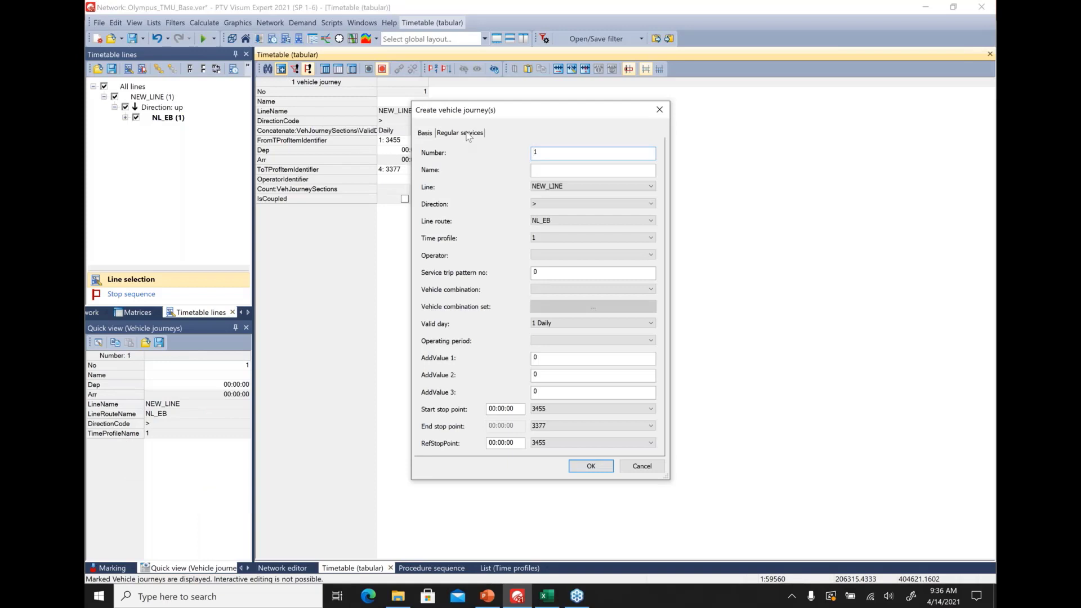
click(461, 133)
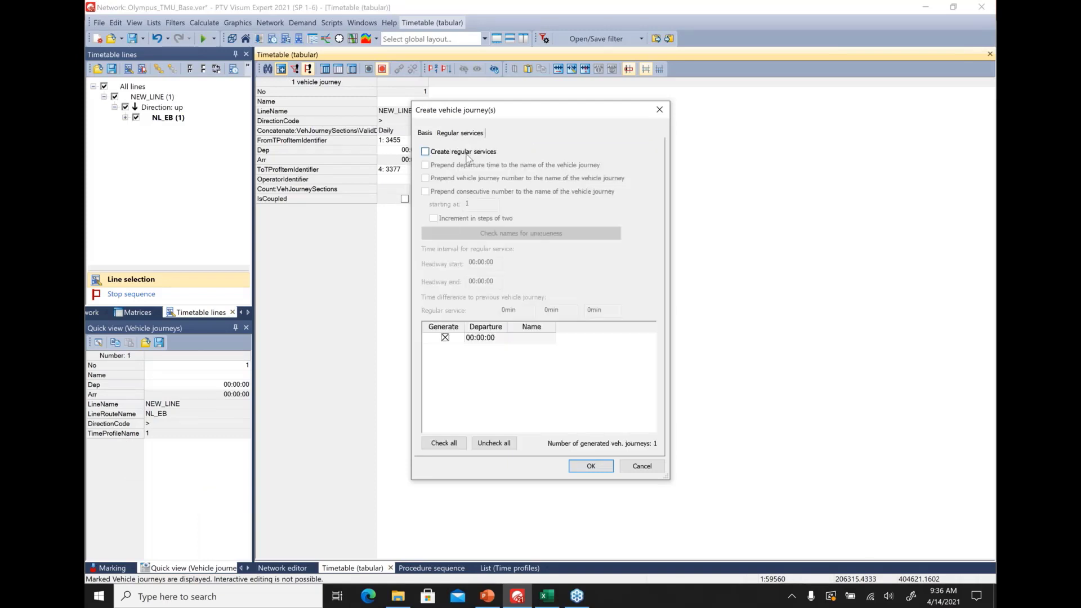
click(466, 153)
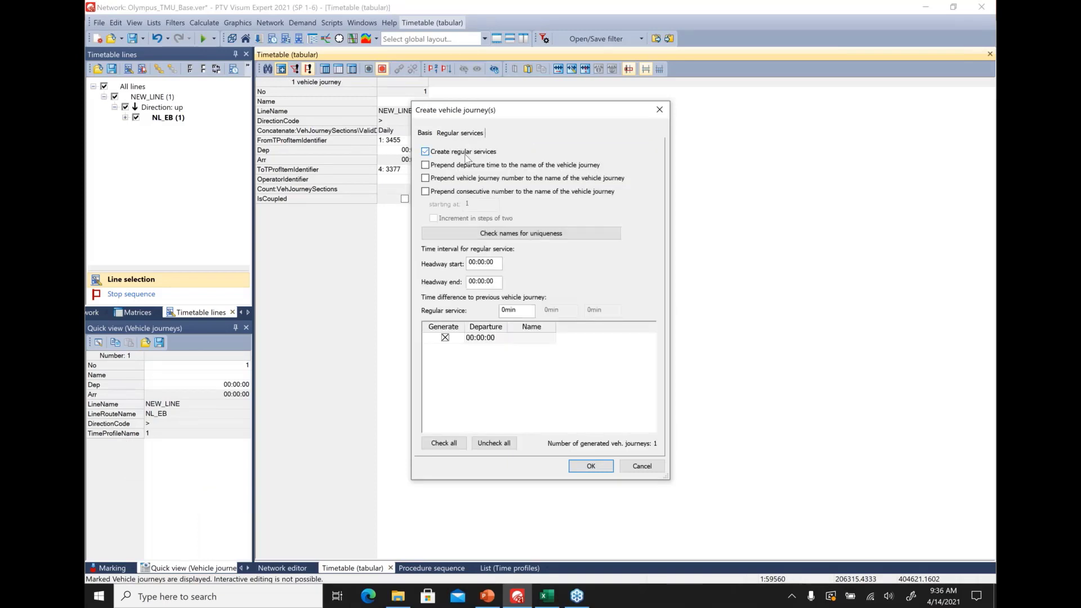
click(472, 263)
text(7)
click(472, 281)
text(9)
click(503, 310)
text(15)
click(536, 341)
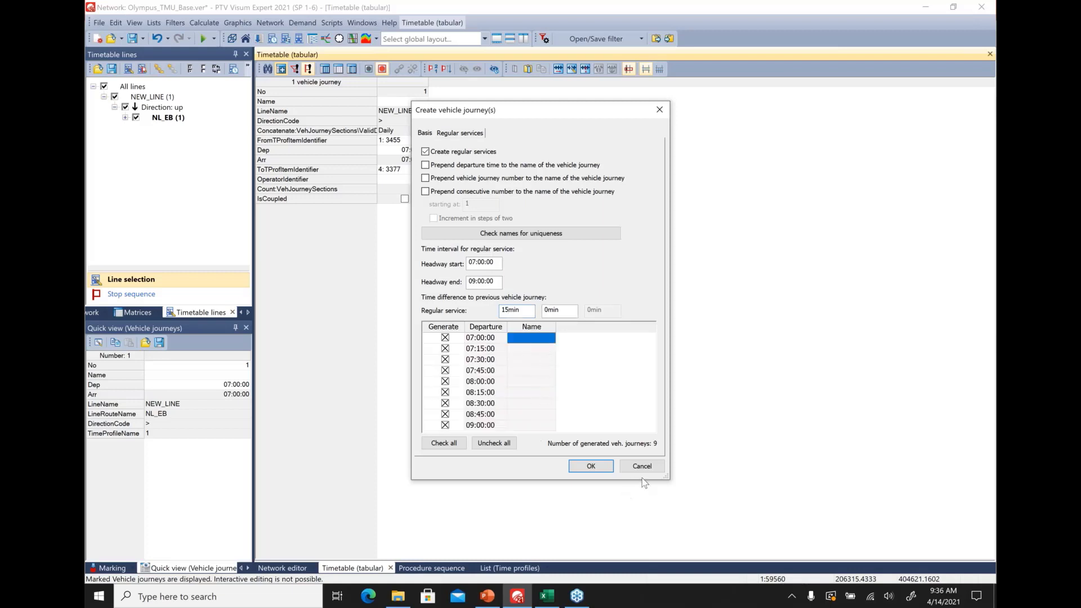
drag(666, 477, 667, 490)
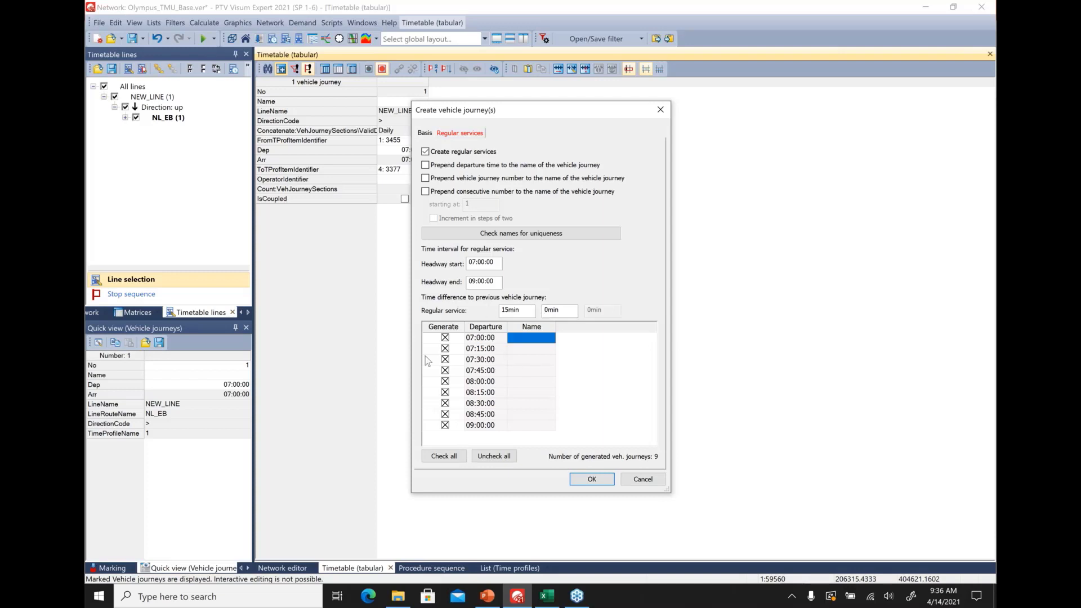
click(591, 479)
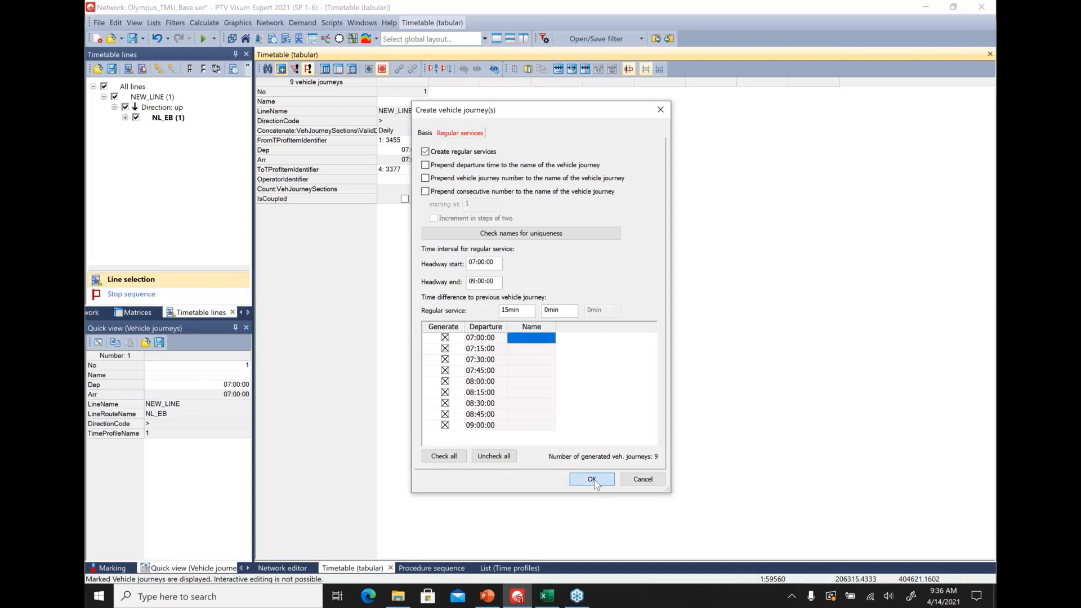
click(572, 299)
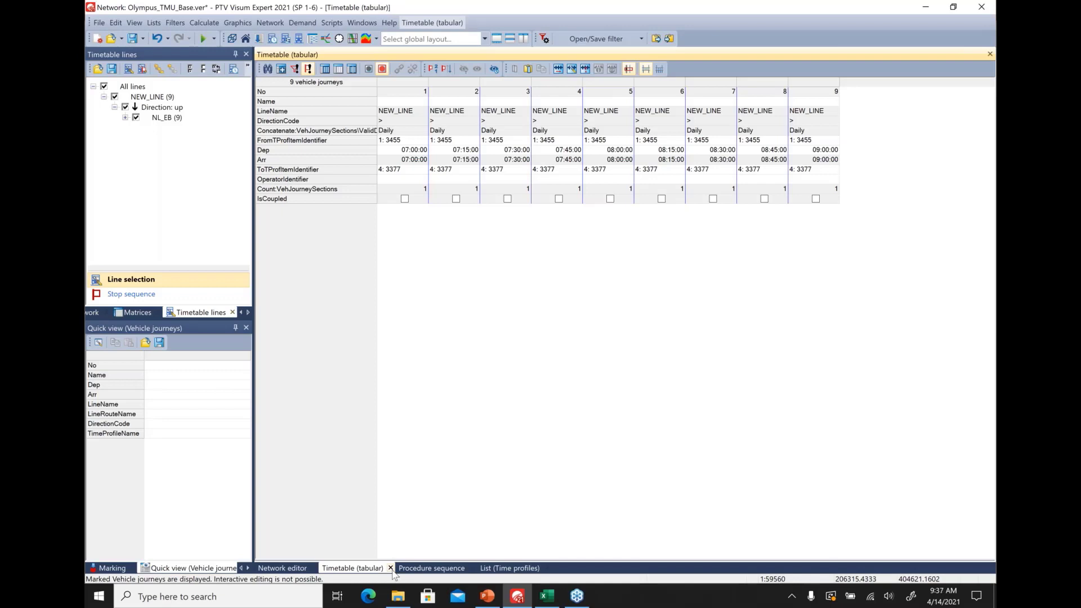
Step: Close the tabular timetable, return to the network map and open the Create Regular Timetable PuT add-in
click(390, 568)
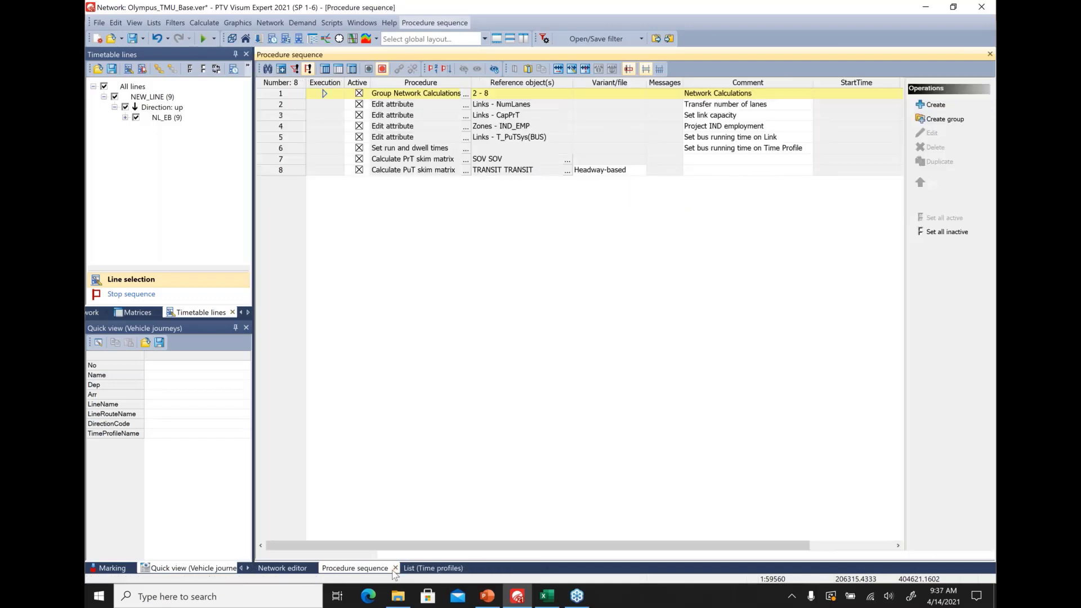
click(284, 568)
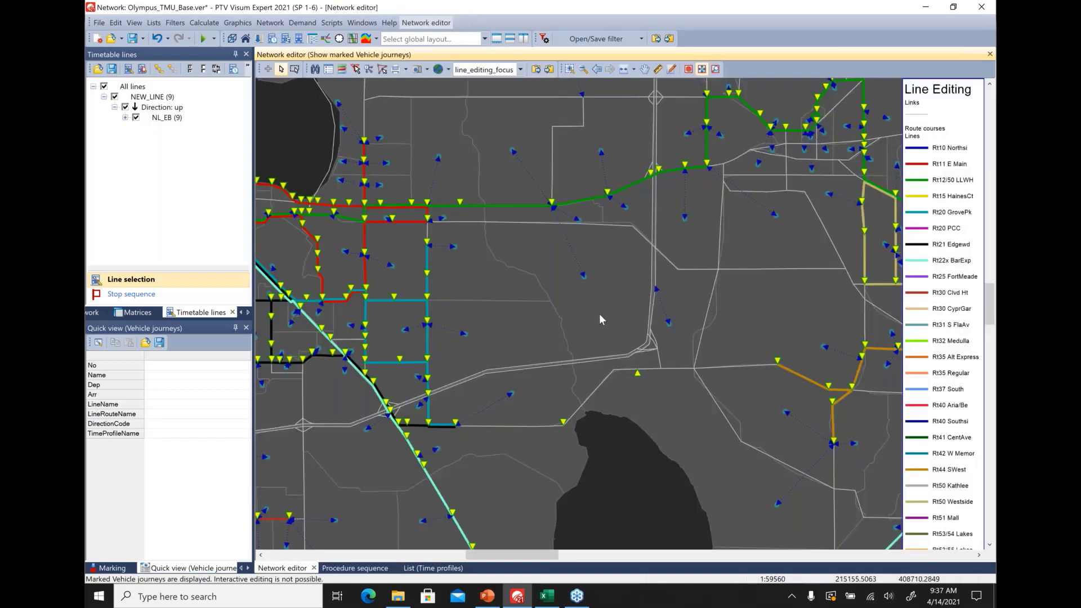
click(335, 23)
mouse_move(363, 84)
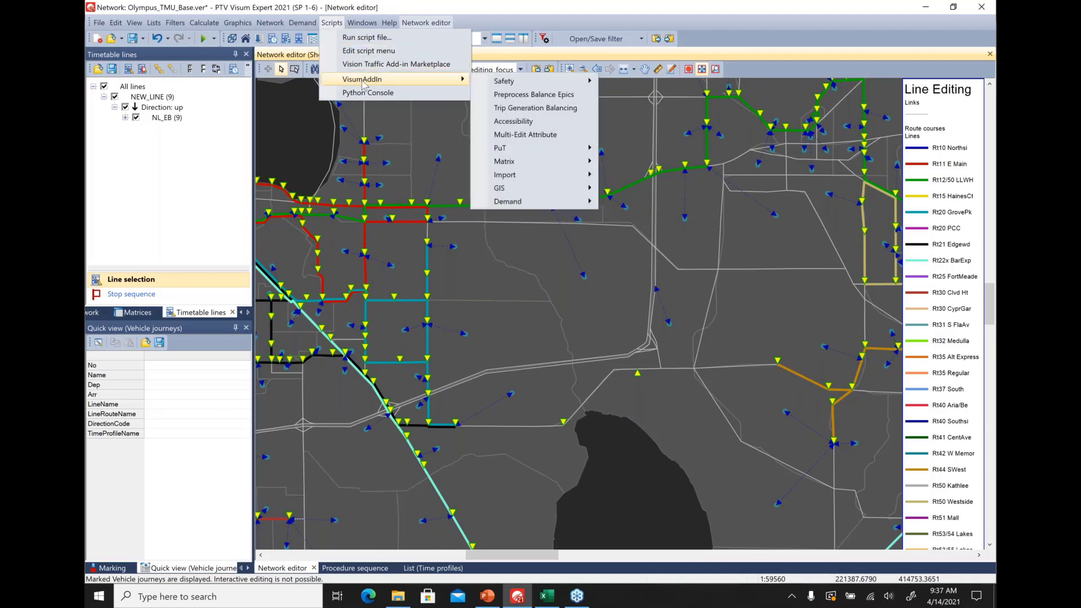
mouse_move(570, 157)
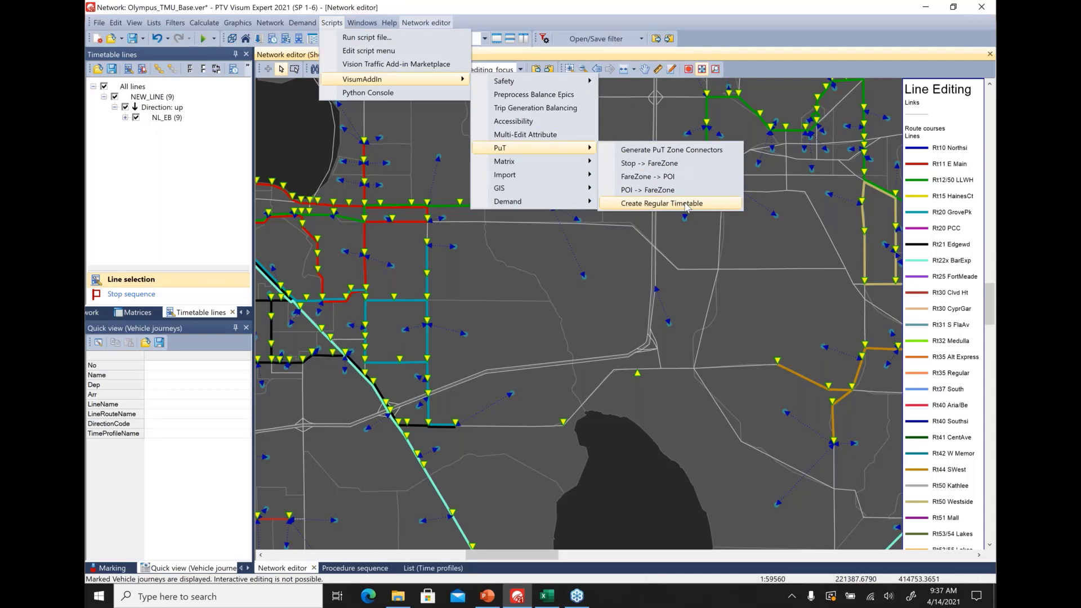
click(685, 203)
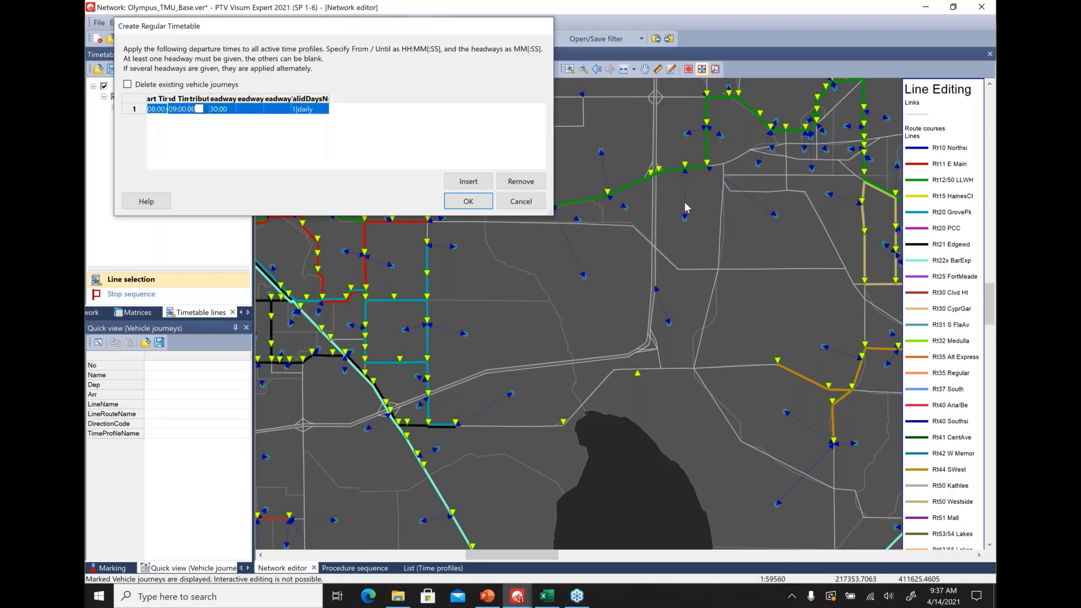
Step: Move the Create Regular Timetable dialog and widen its Start Time, End Time, Attribute? and Headway1 columns
drag(477, 33, 579, 116)
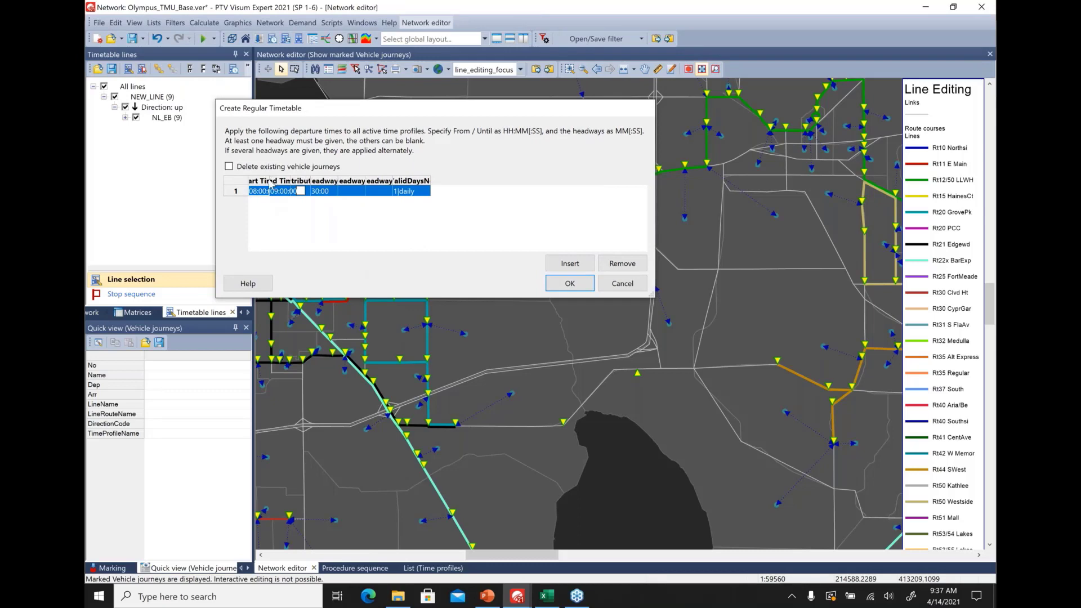
drag(271, 184, 292, 184)
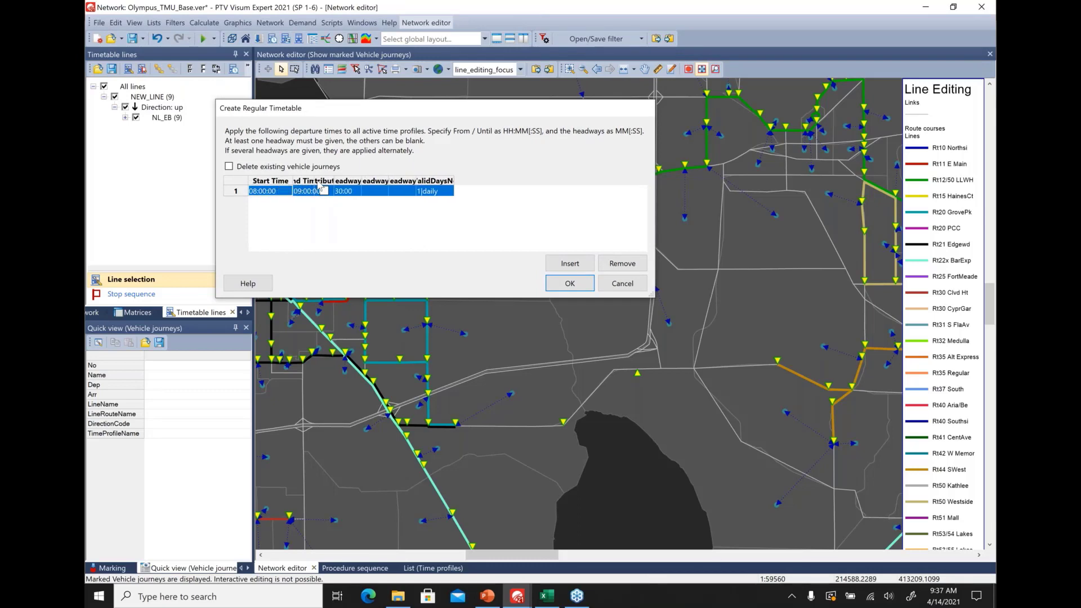
drag(314, 182, 333, 182)
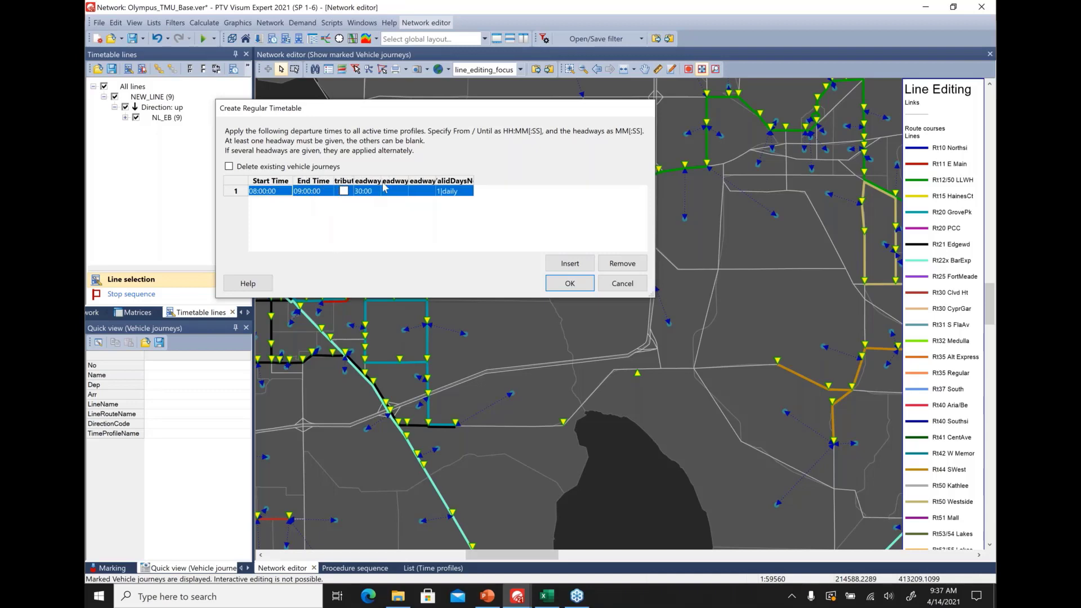
mouse_move(381, 183)
mouse_down()
mouse_move(398, 183)
mouse_move(374, 183)
mouse_up()
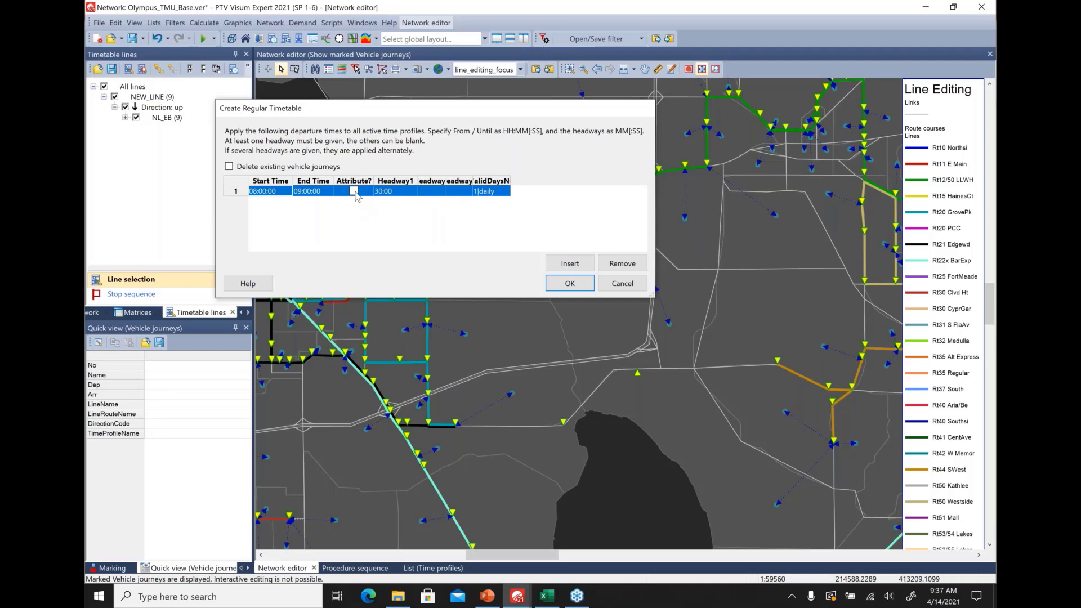
Step: Set the start time of the first regular timetable row to 07:00:00
click(269, 193)
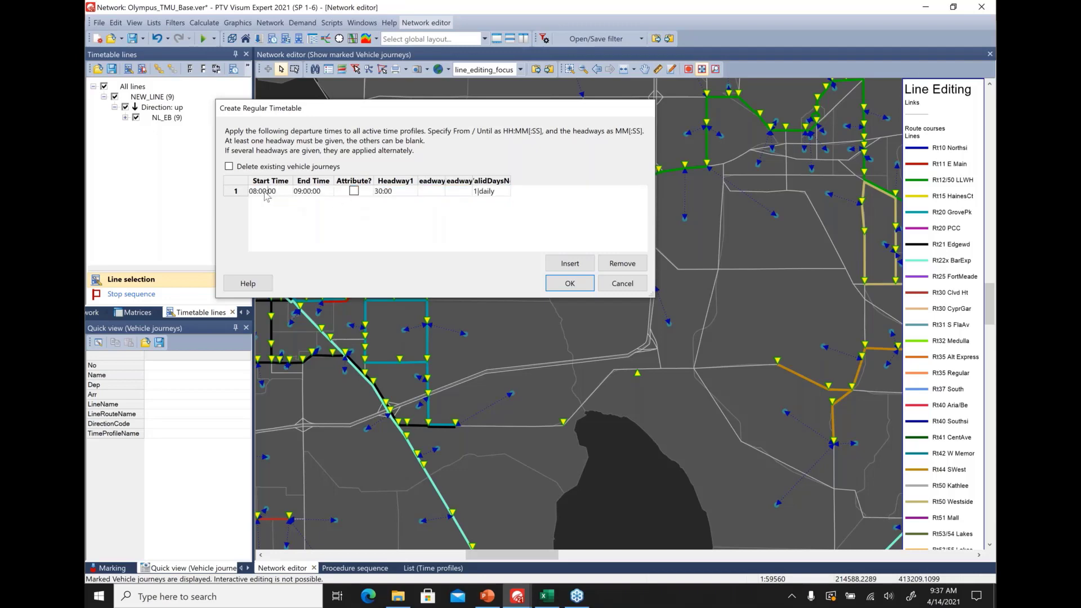
click(256, 192)
key(BackSpace)
text(7)
key(Return)
Step: Take the row's Headway1 from the time profile attribute HW1 and enable deletion of existing vehicle journeys
click(354, 195)
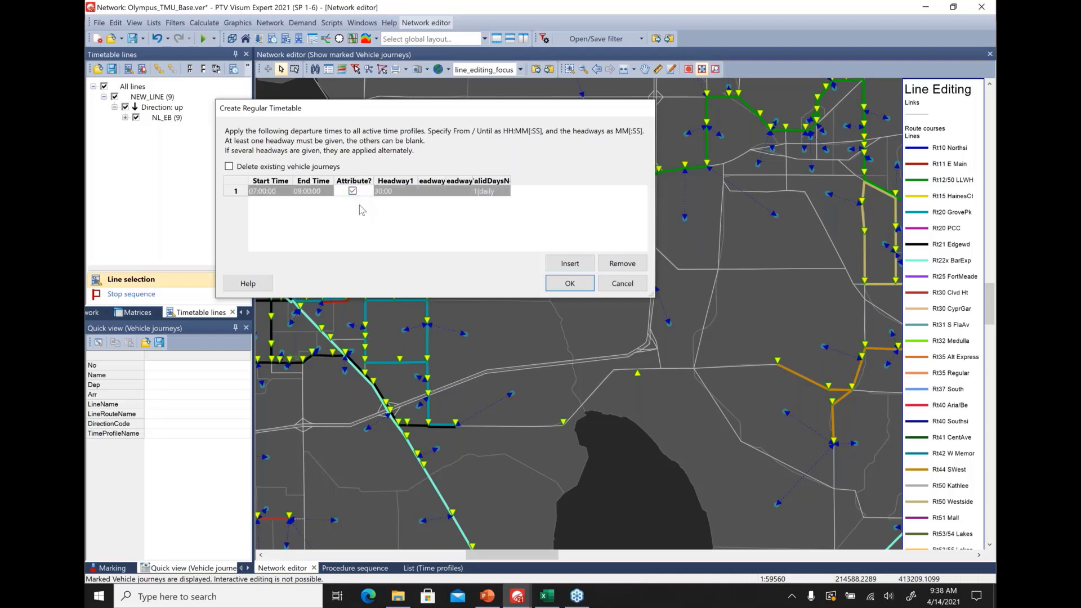
click(356, 194)
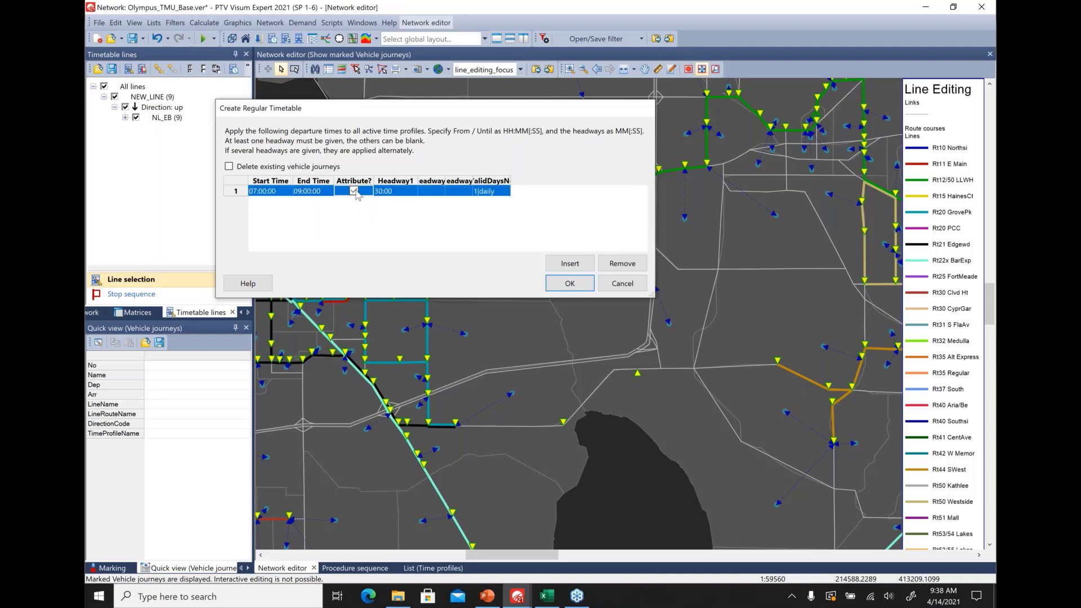
click(401, 192)
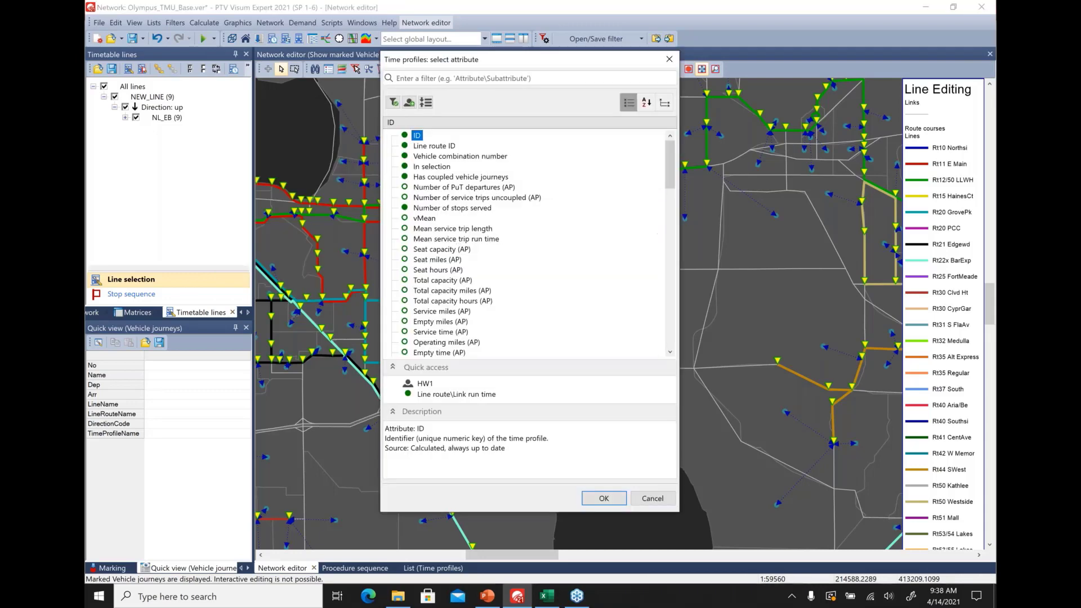
drag(675, 177, 680, 325)
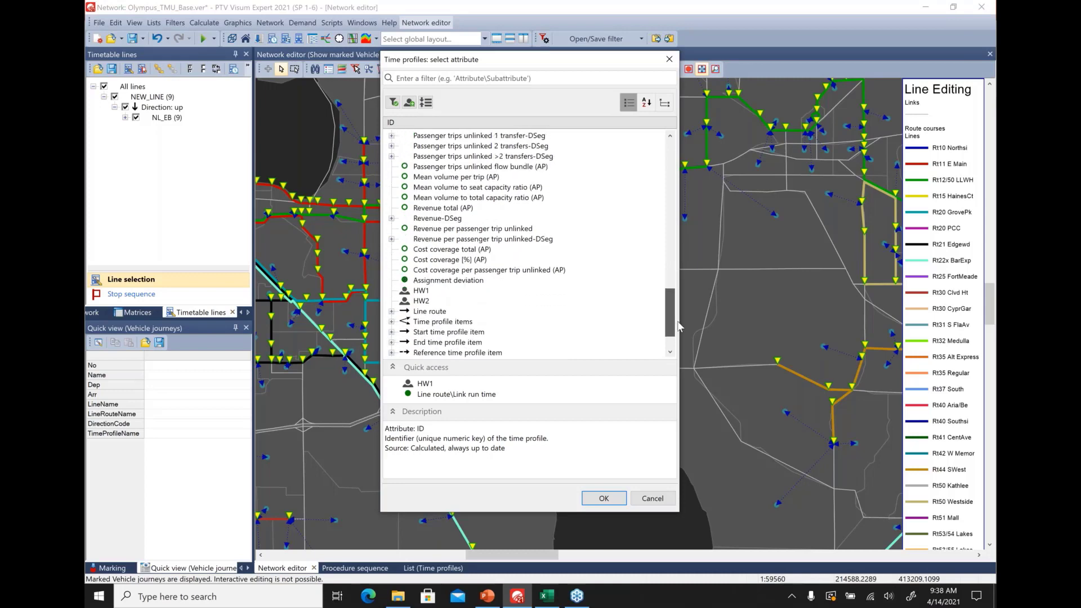
click(421, 290)
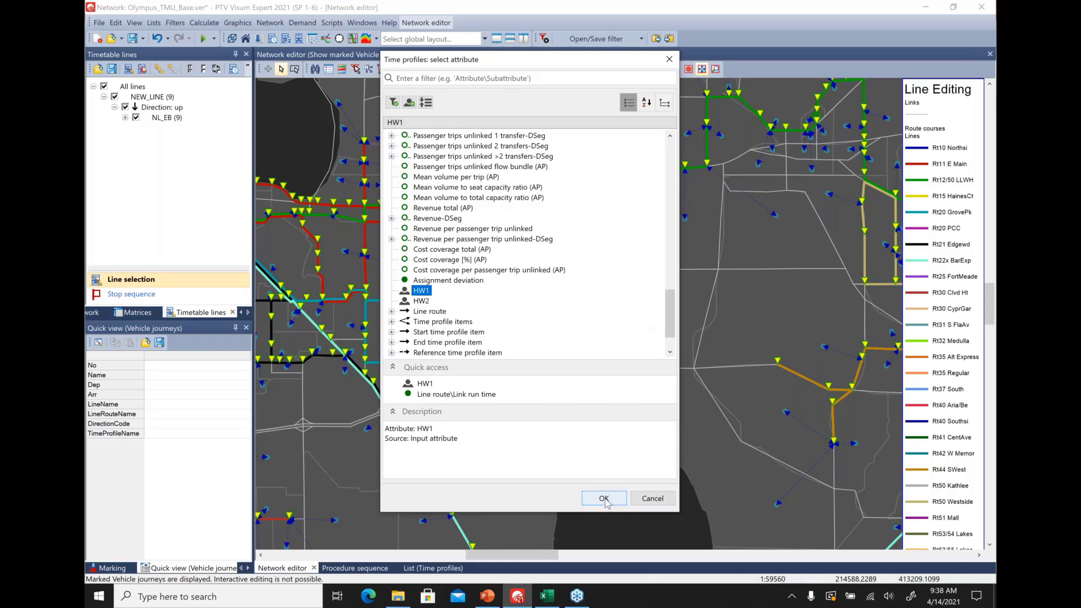
key(Return)
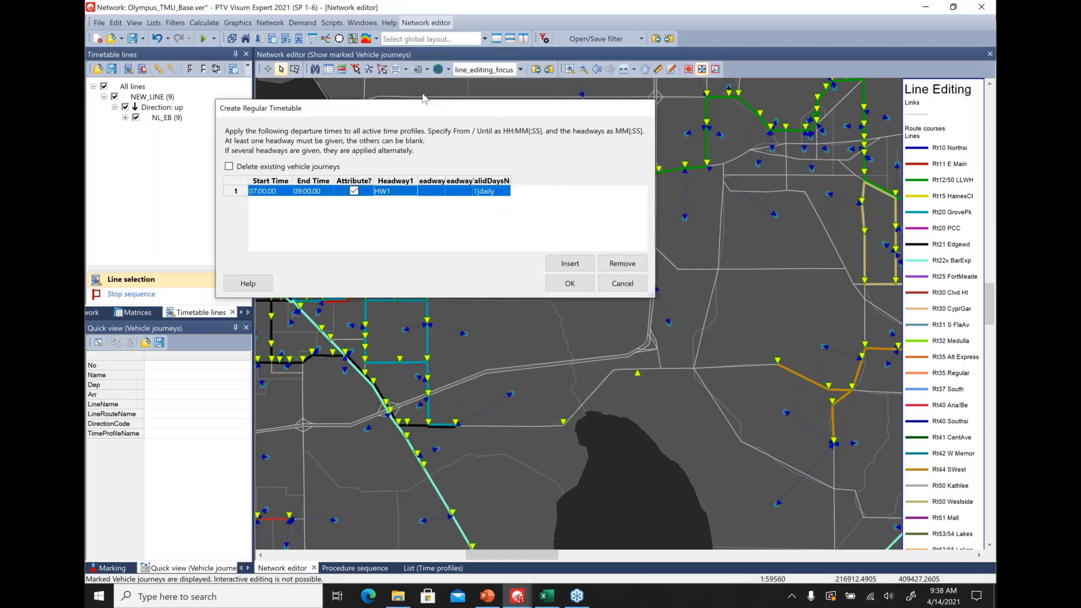
click(230, 167)
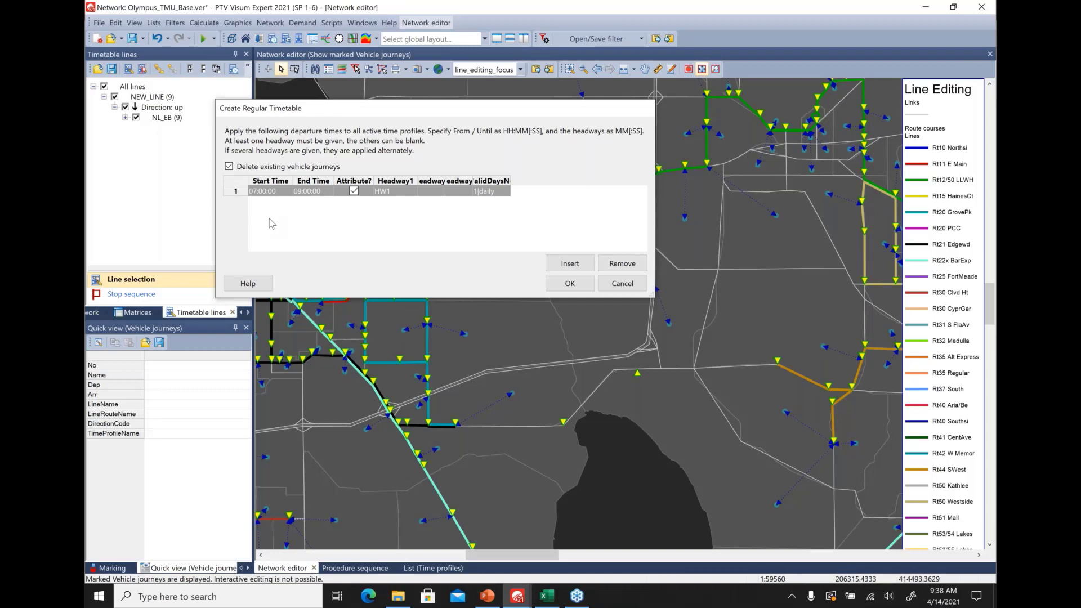
Step: Insert two extra rows in the regular timetable definition and remove them again
click(569, 264)
click(570, 265)
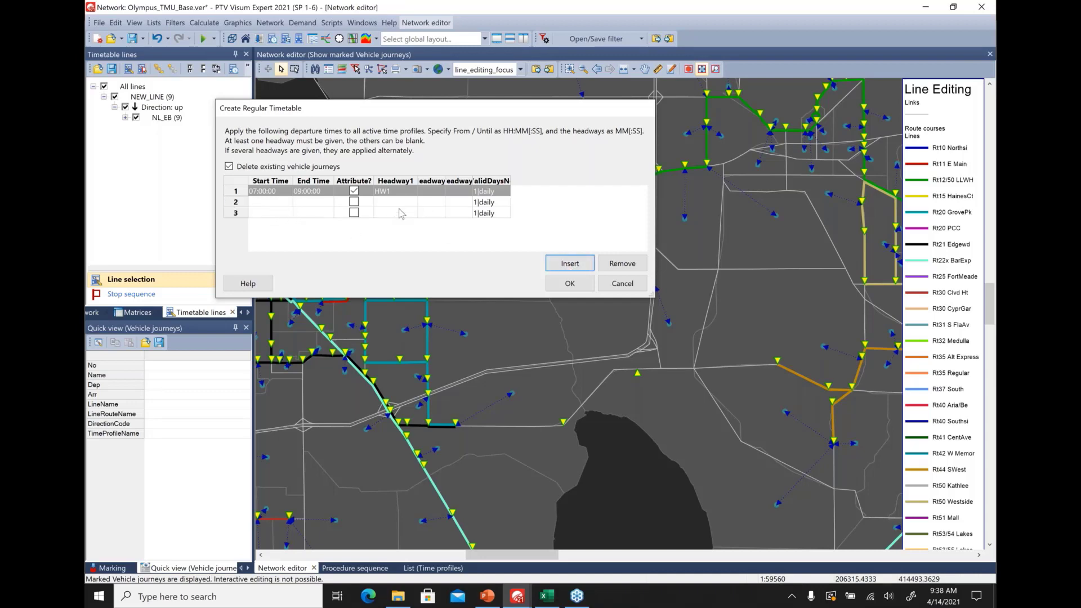
click(265, 214)
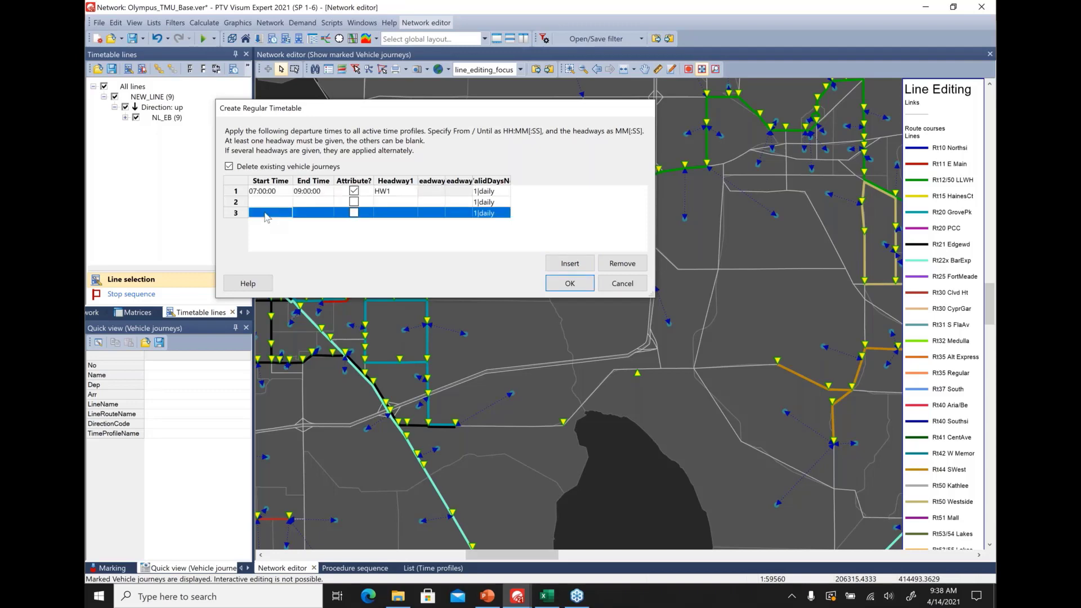
click(623, 265)
click(462, 204)
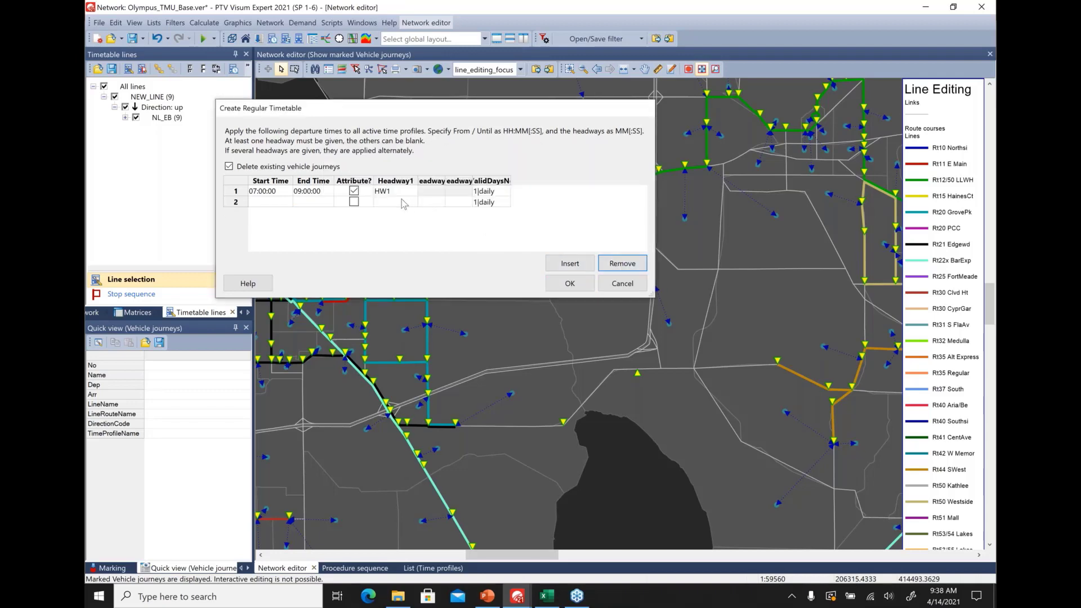
click(617, 261)
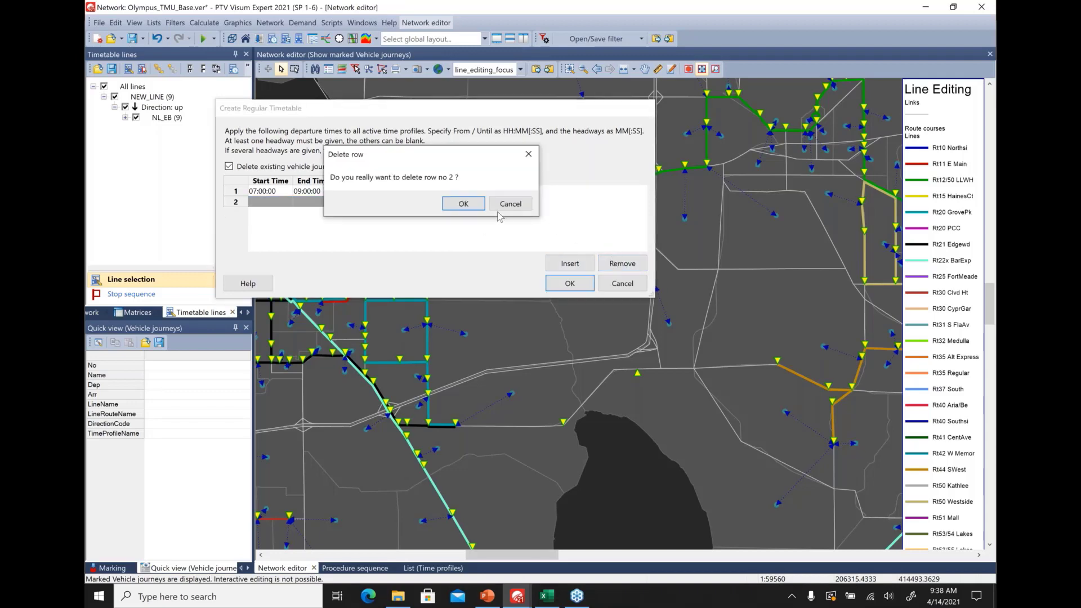
click(478, 206)
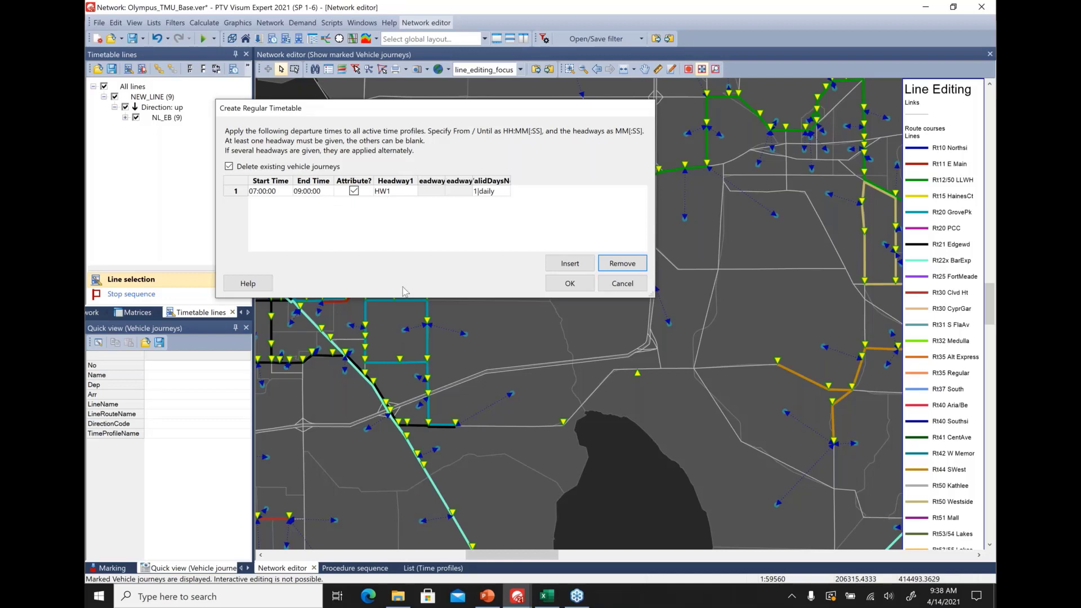
Step: Generate the regular timetable for all active time profiles and bring up the network's line routes list
click(570, 283)
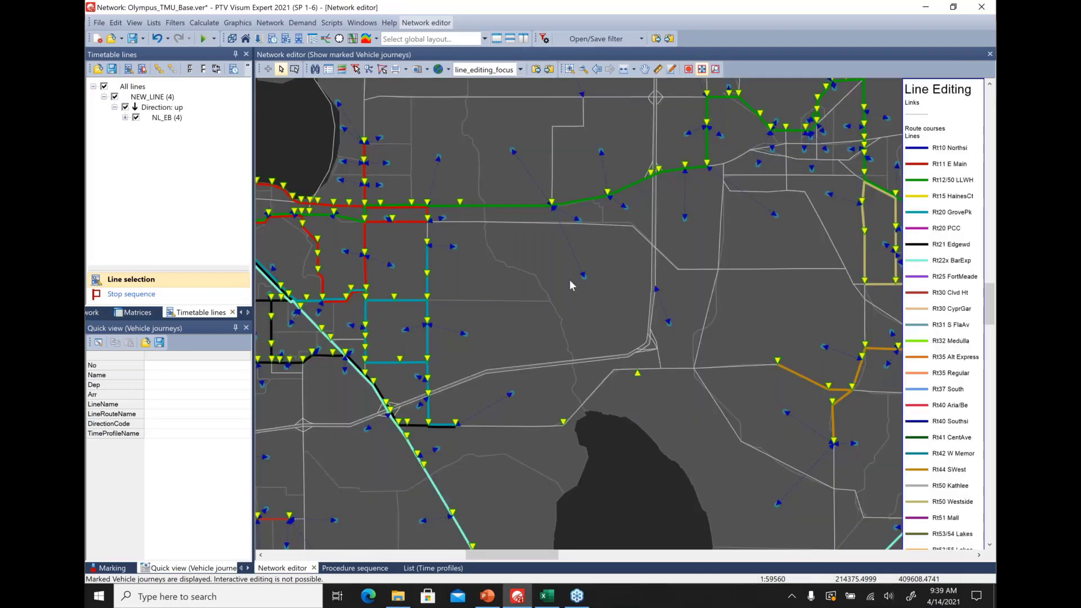
click(92, 313)
click(170, 257)
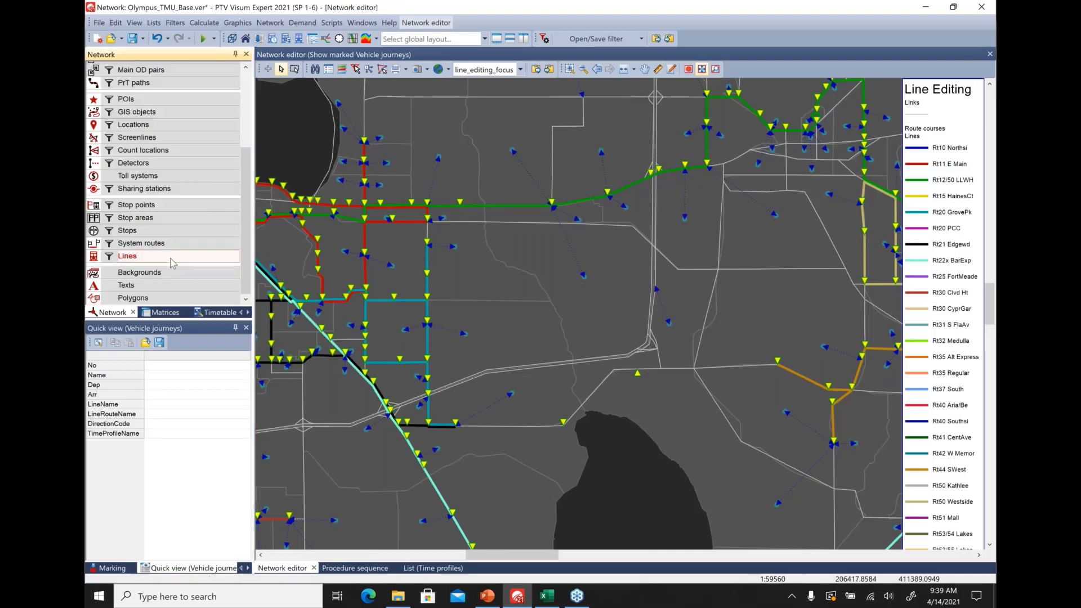
Step: Check the vehicle journeys of line Rt22x BarExp in the tabular timetable and return to the network map
click(158, 166)
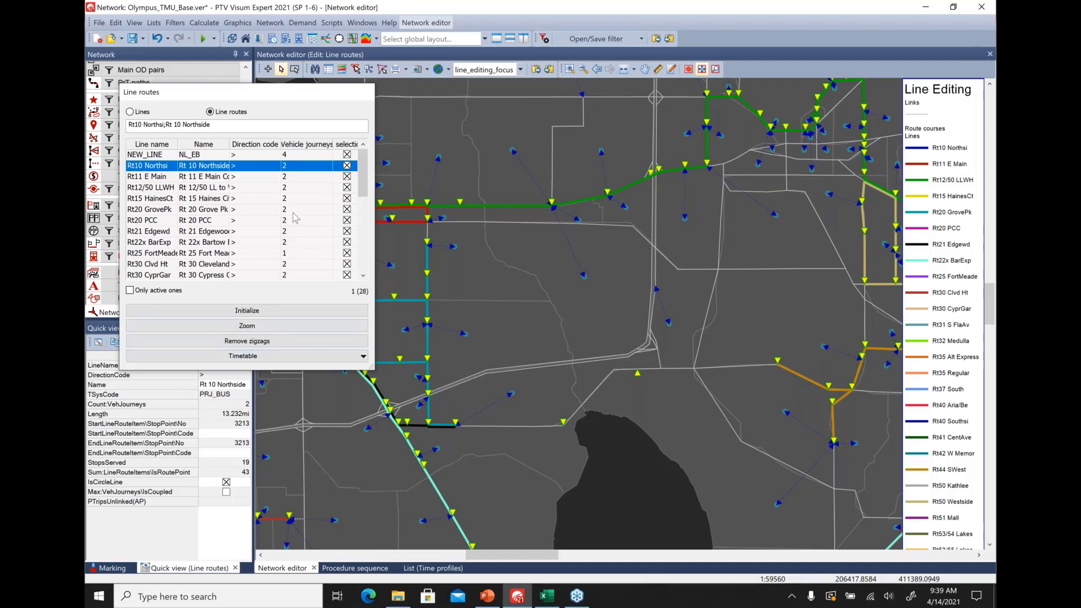
click(295, 243)
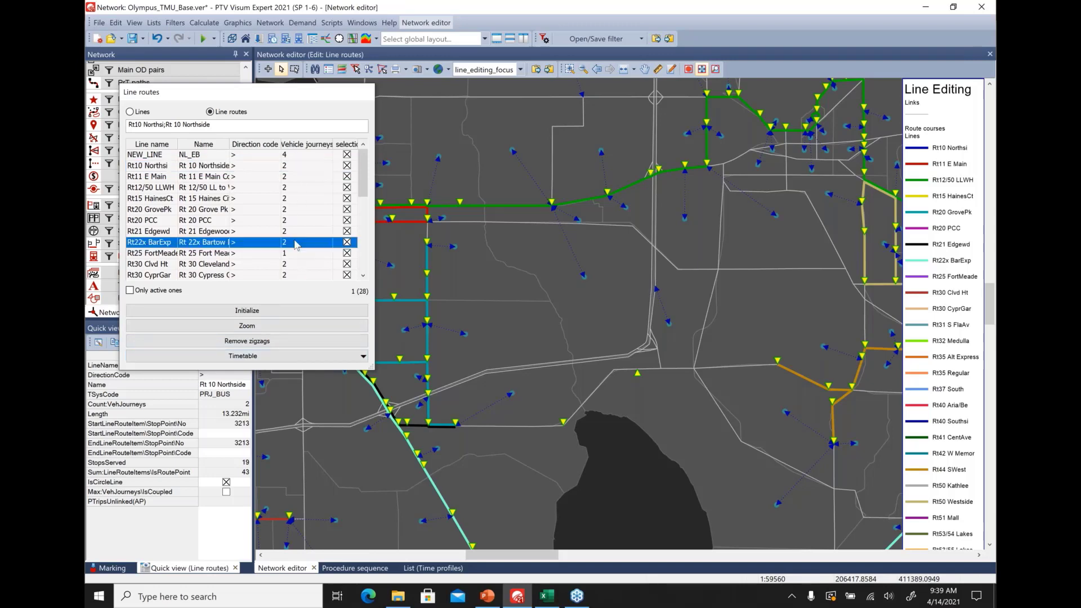
click(253, 359)
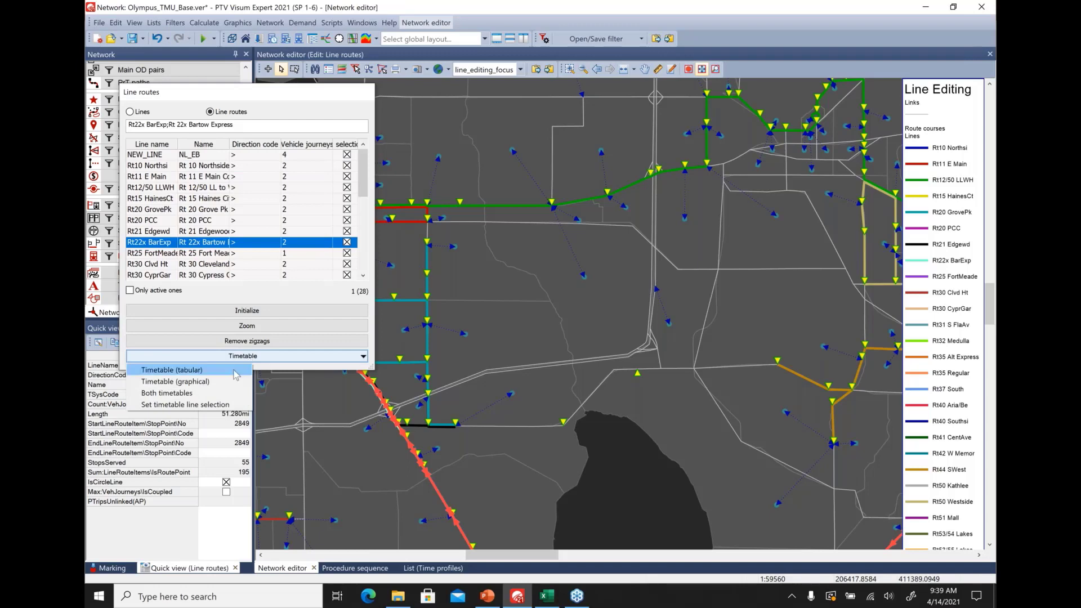
click(235, 370)
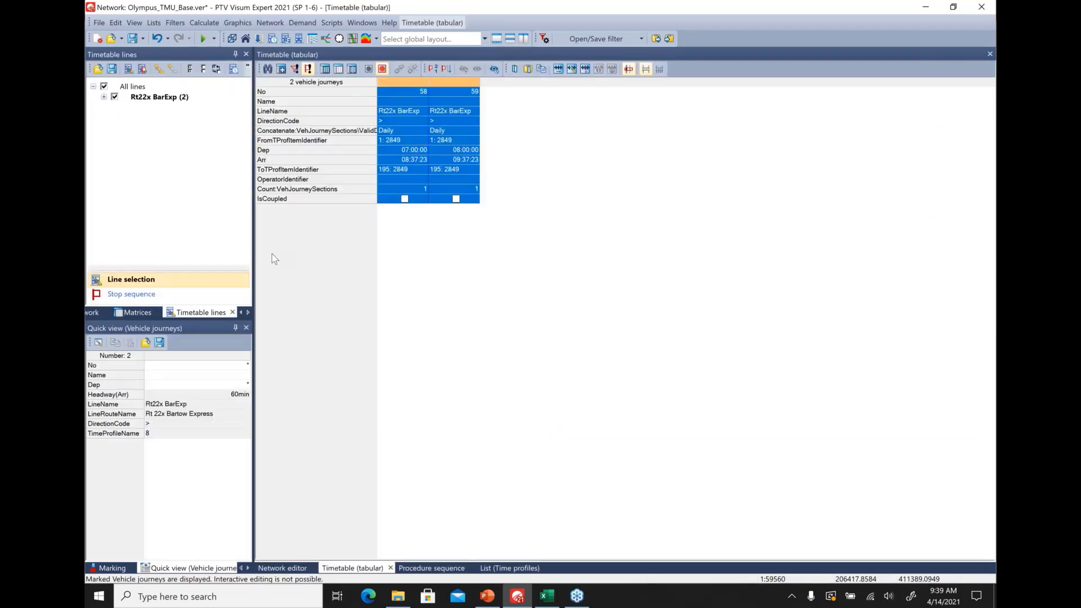
click(390, 568)
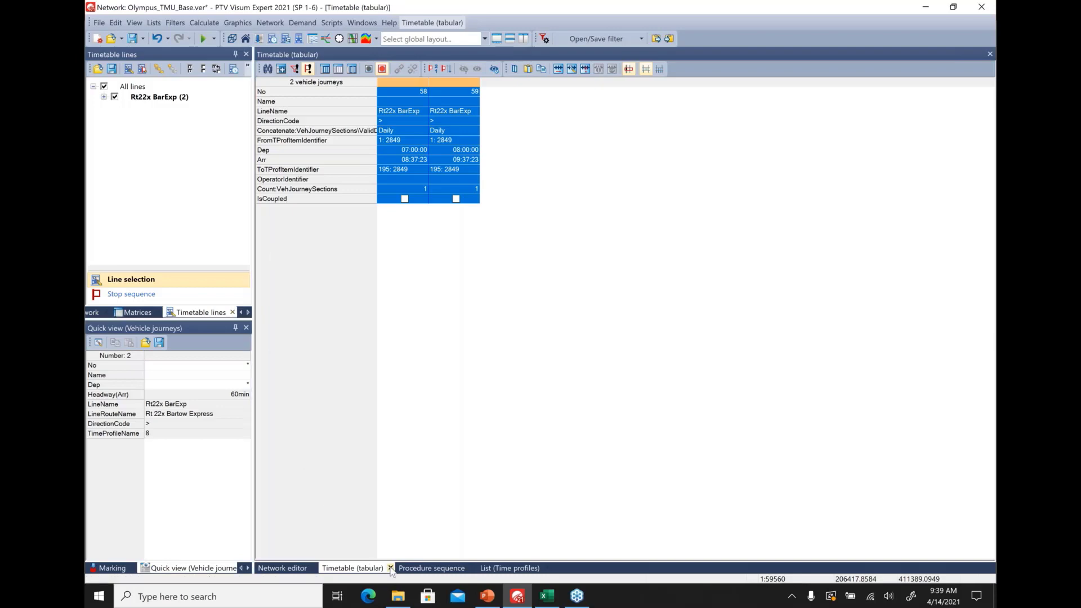
click(280, 568)
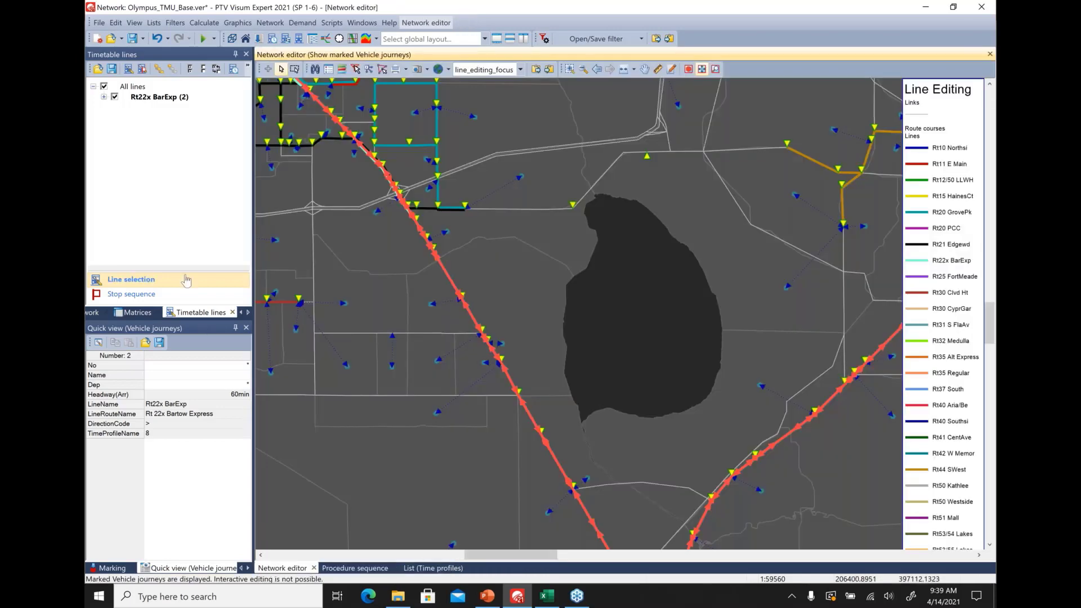
Step: Open the graphical timetable for line route NL_EB of NEW_LINE
click(89, 312)
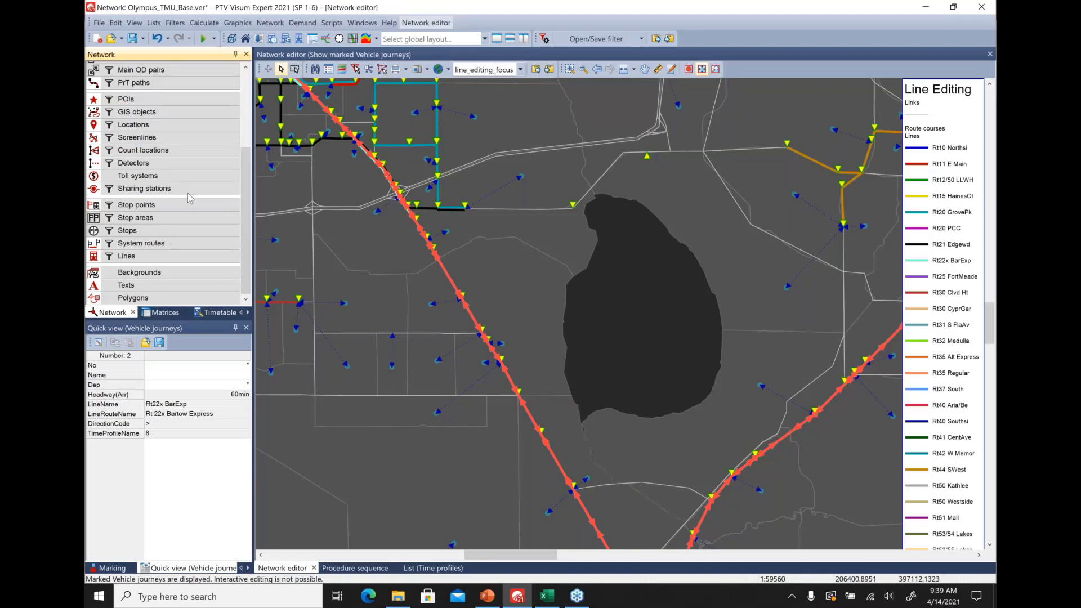
click(180, 255)
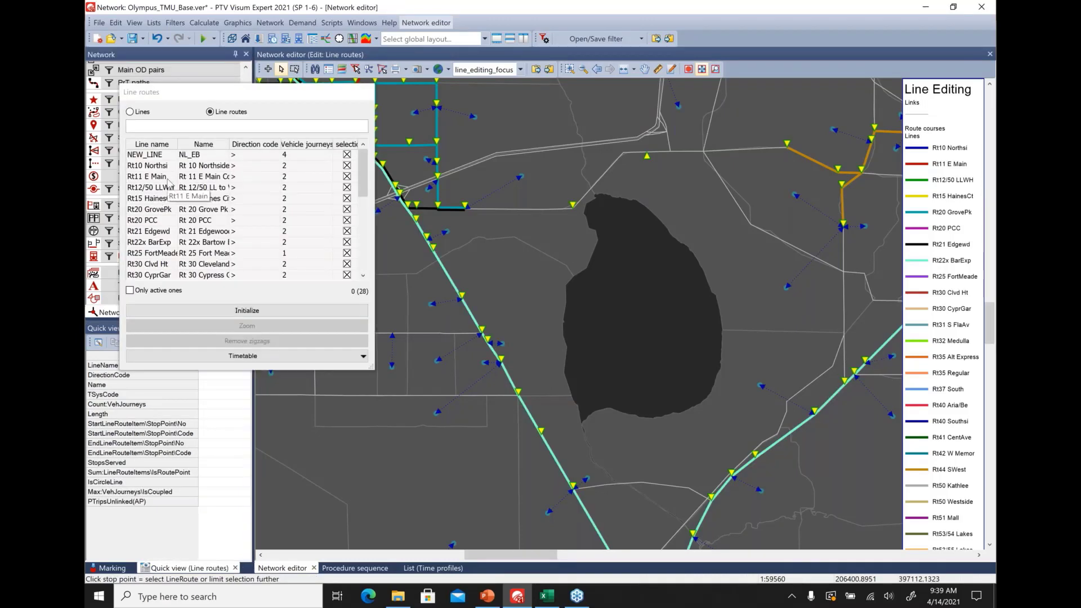
click(169, 156)
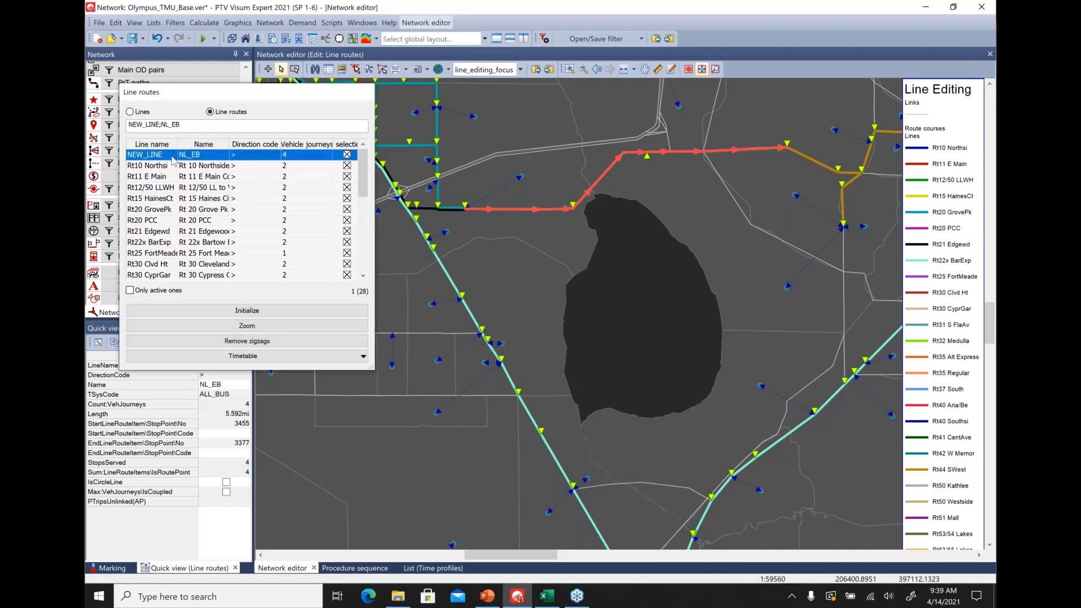
click(244, 357)
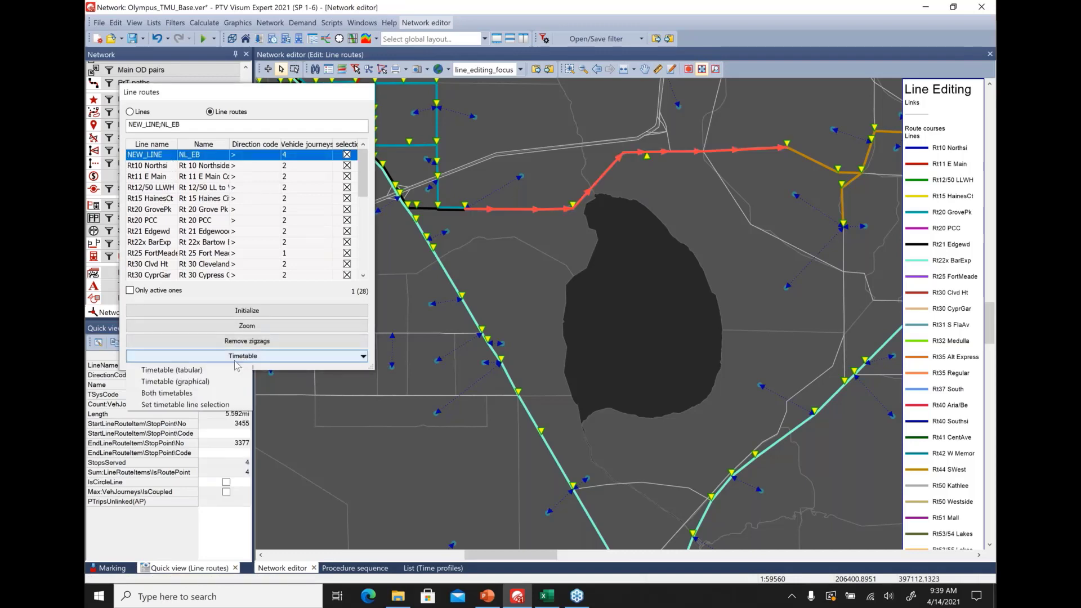
click(222, 382)
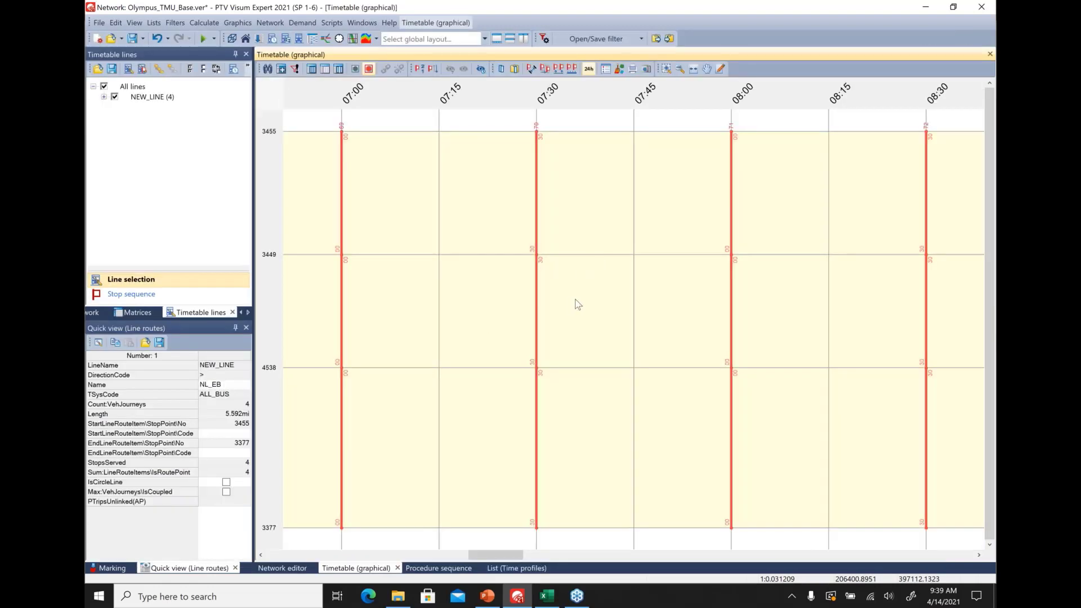
Step: View the full span of NL_EB departures in the graphical timetable, close it, and reposition and shrink the line routes window
scroll(577, 304, down, 4)
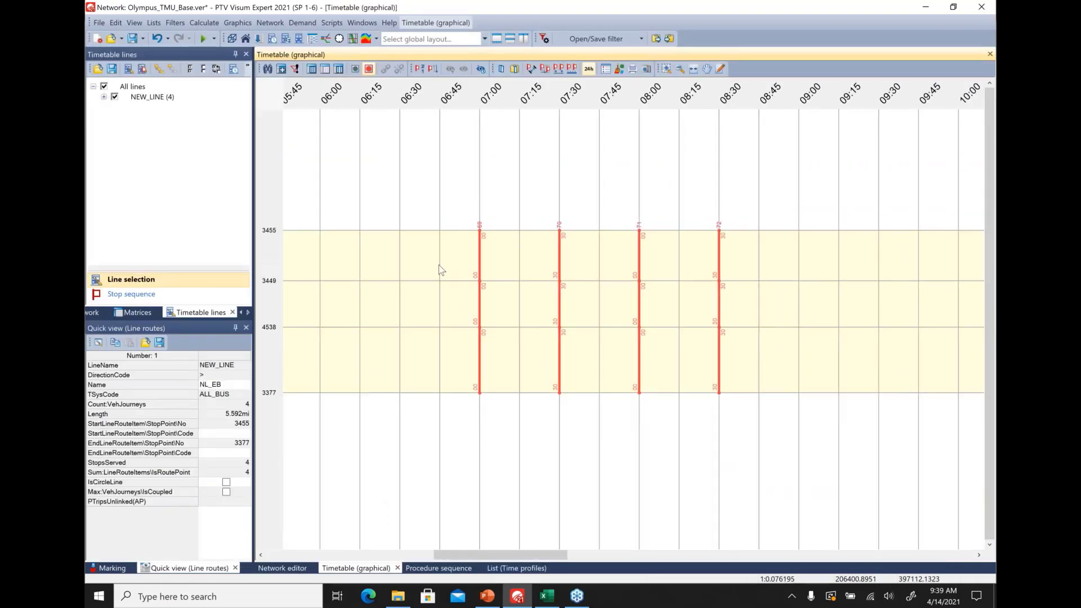
click(397, 568)
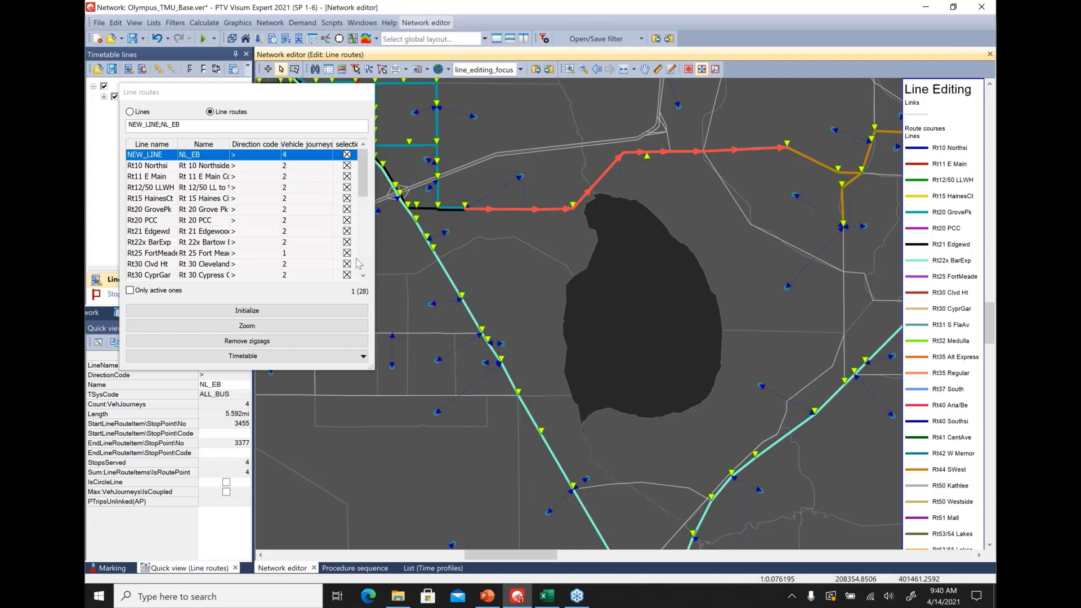
drag(268, 89, 419, 135)
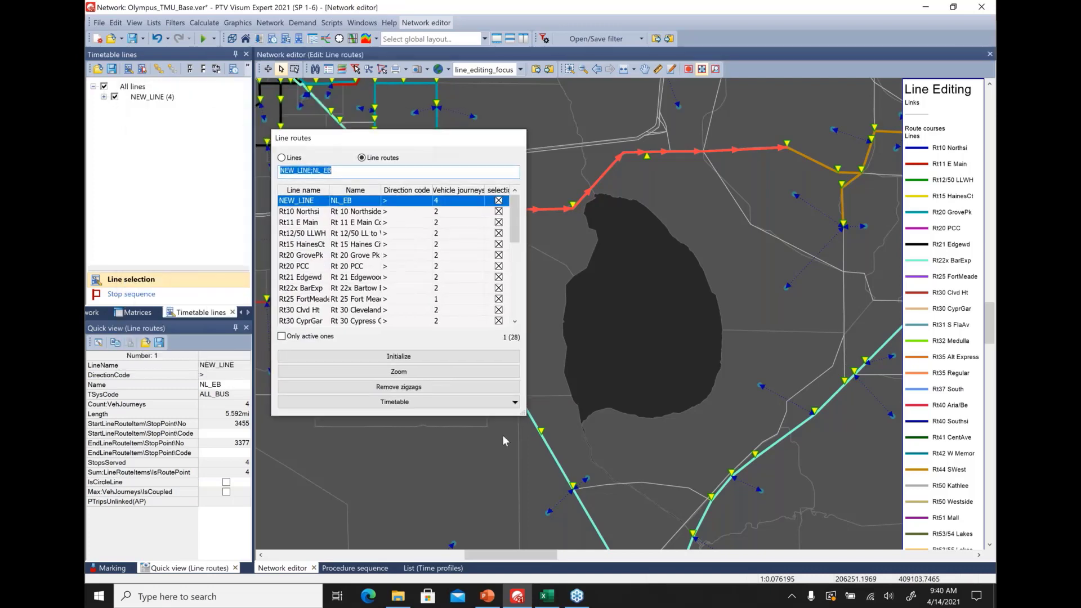
drag(522, 413, 477, 381)
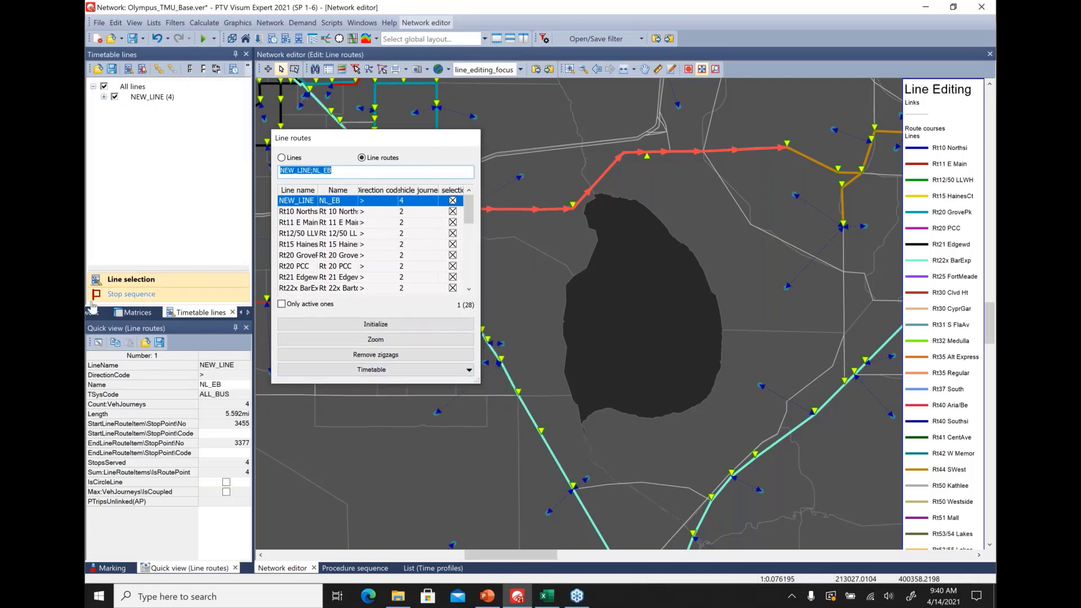
Step: Return to the network object types and make links the active type for editing
click(92, 312)
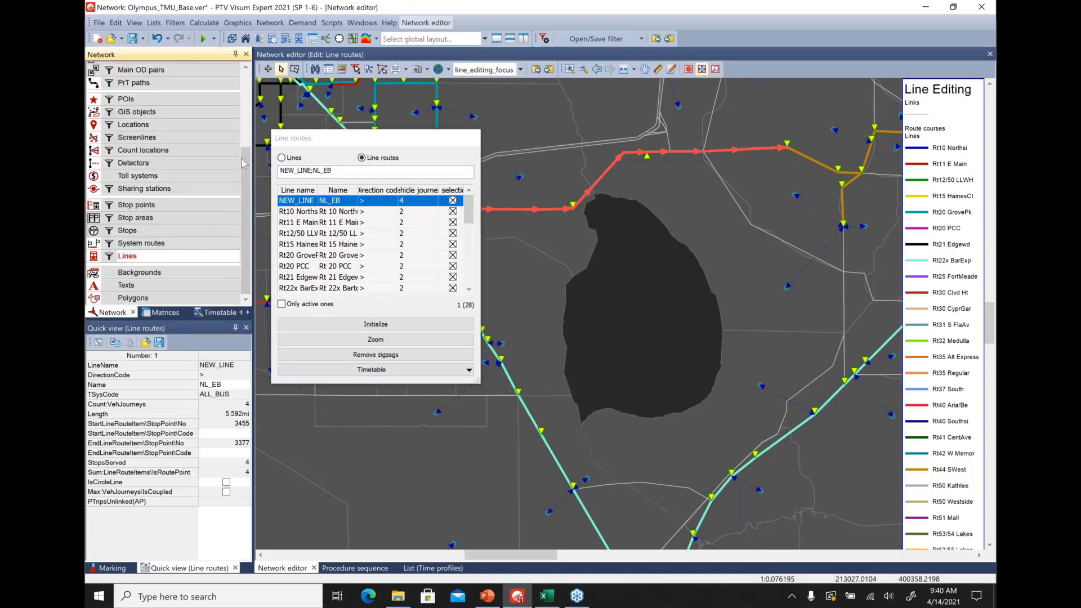
scroll(209, 102, up, 3)
click(201, 79)
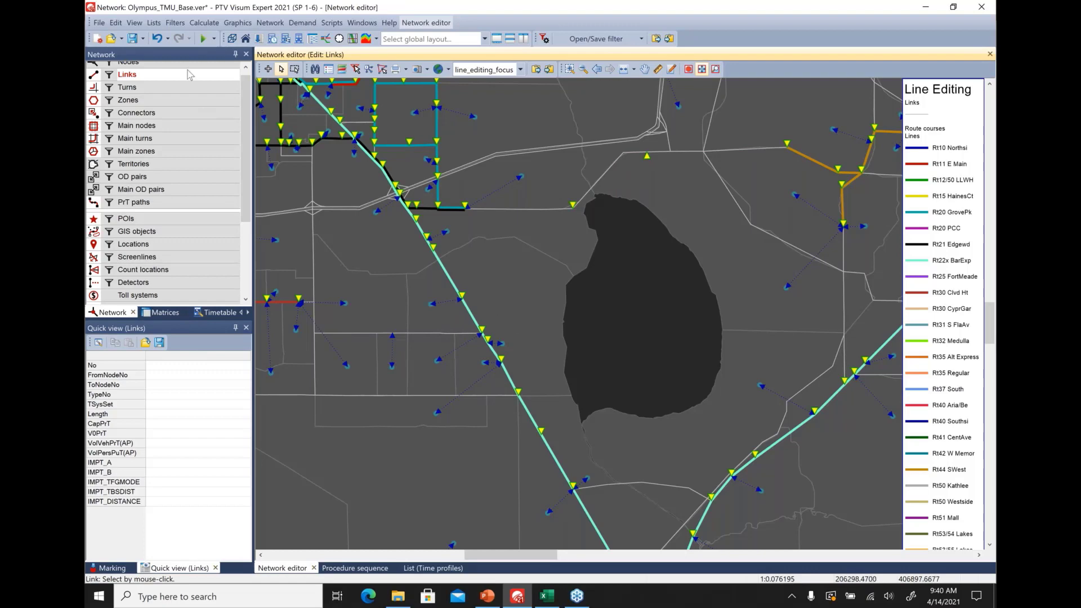
Step: Check the list of undoable actions and the backup copy and work environment settings in the user preferences
click(169, 39)
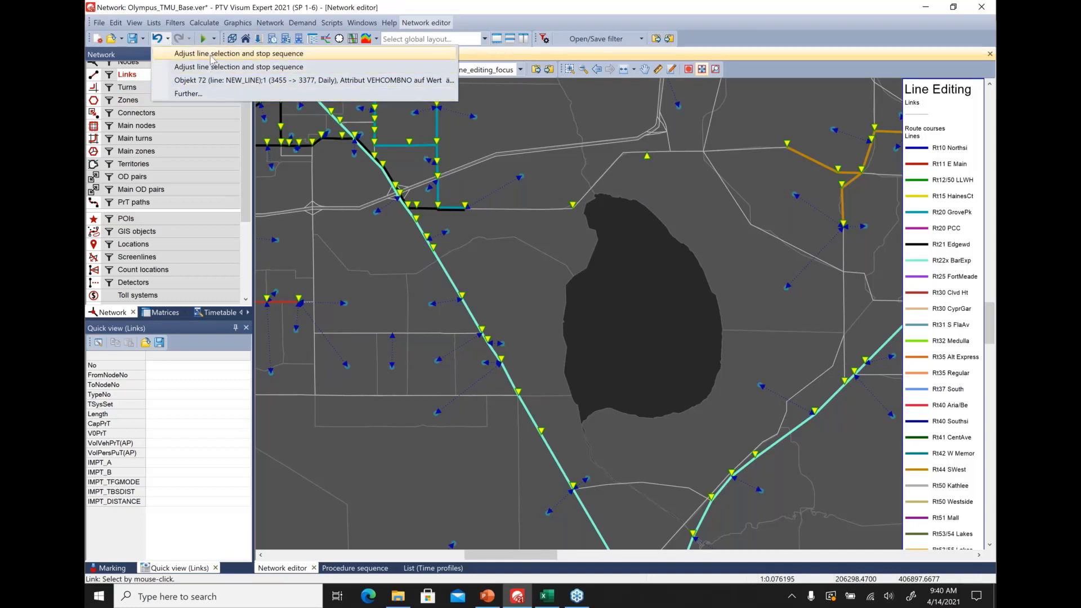
click(168, 40)
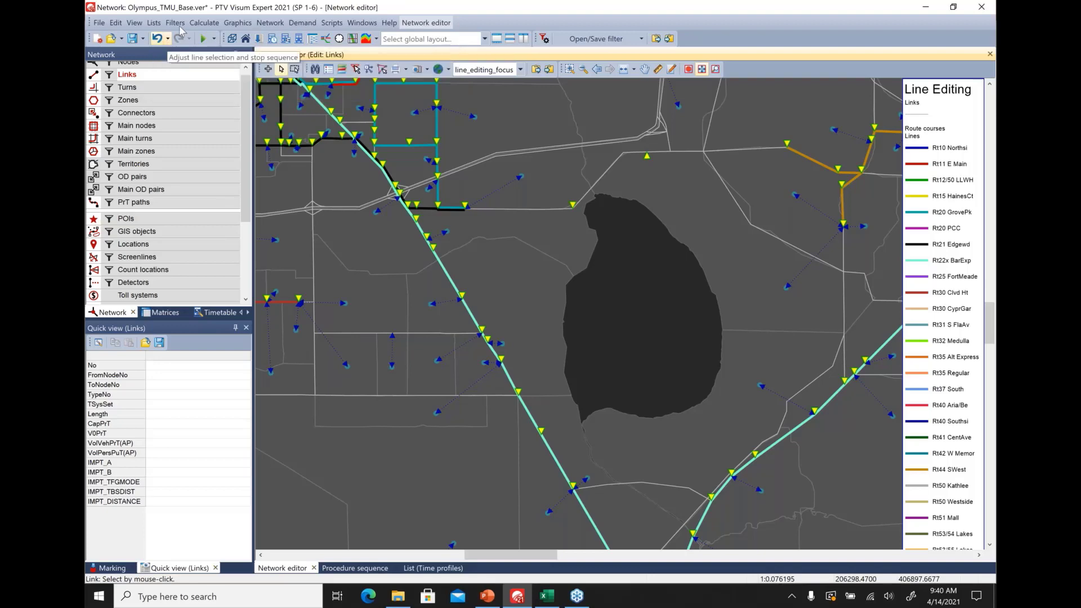
click(119, 24)
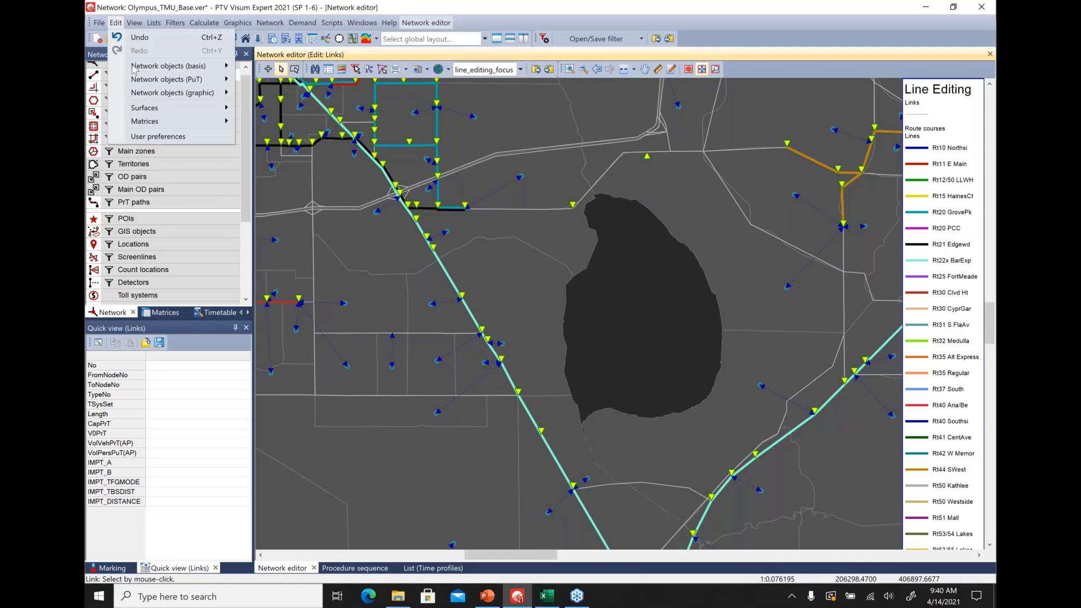
click(163, 139)
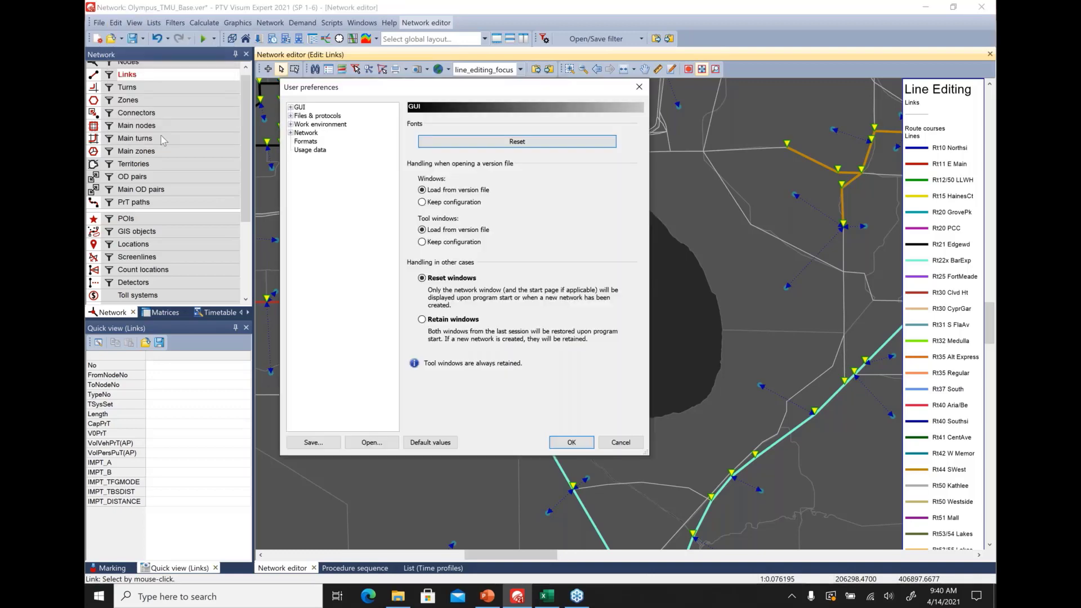
click(314, 117)
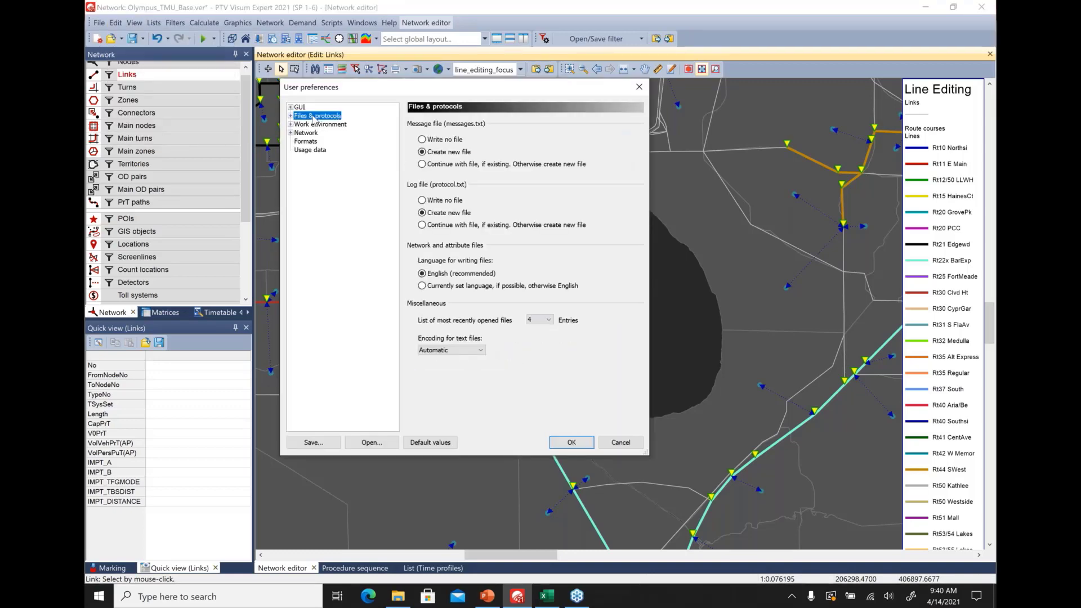
double_click(313, 117)
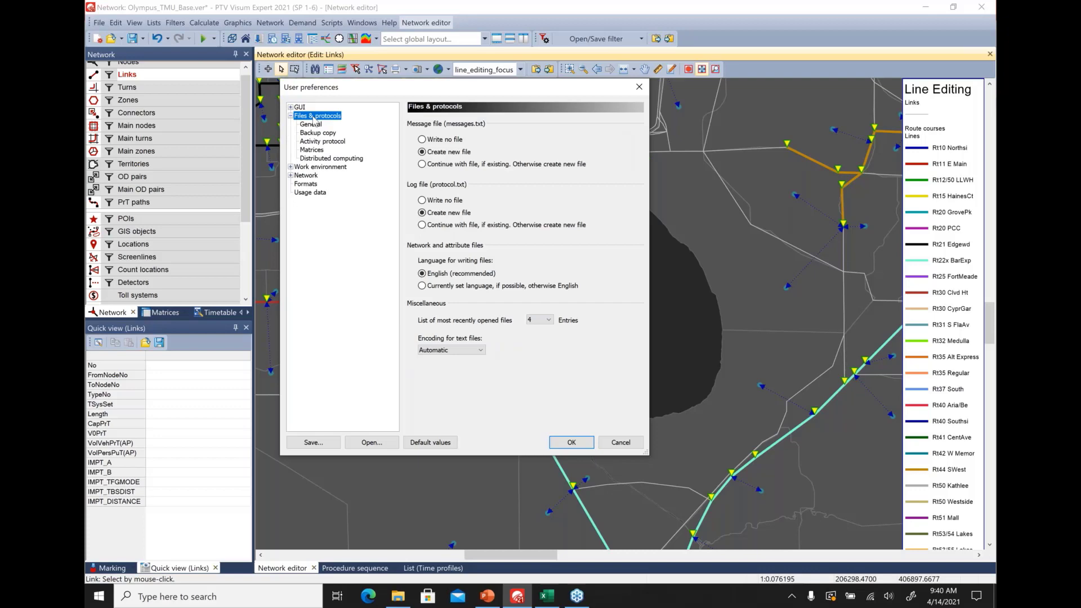
click(312, 125)
click(315, 133)
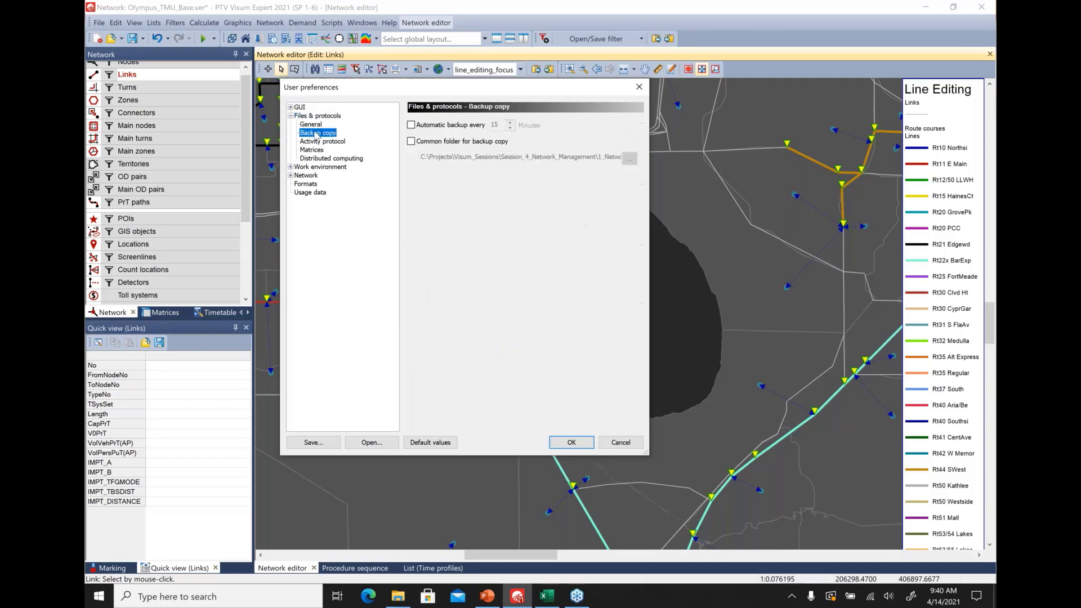
click(316, 168)
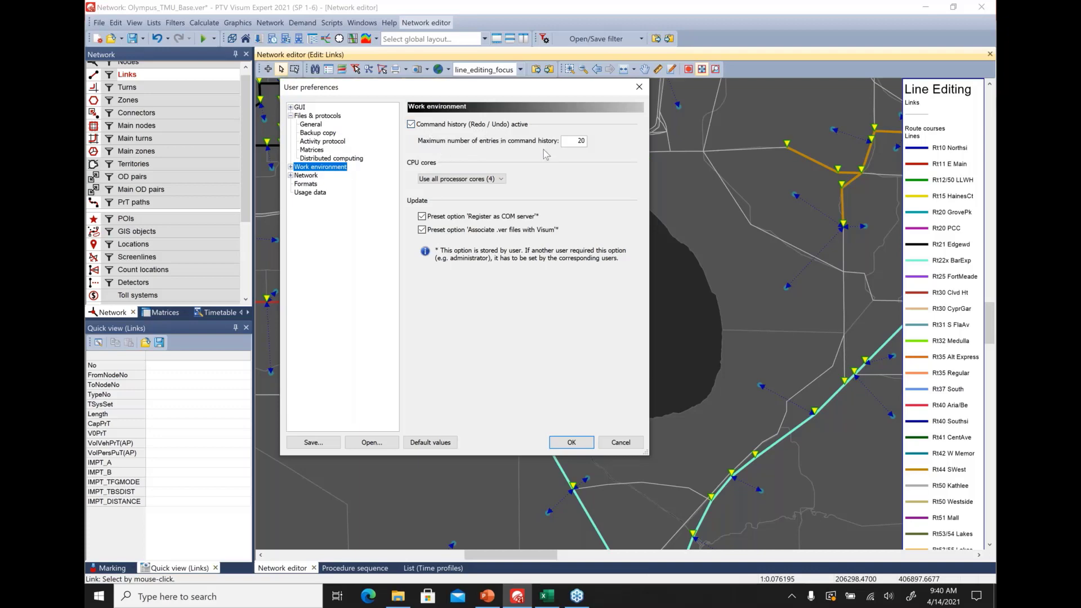
Step: Try a maximum of 40 entries for the command history and discard the preference change
double_click(578, 140)
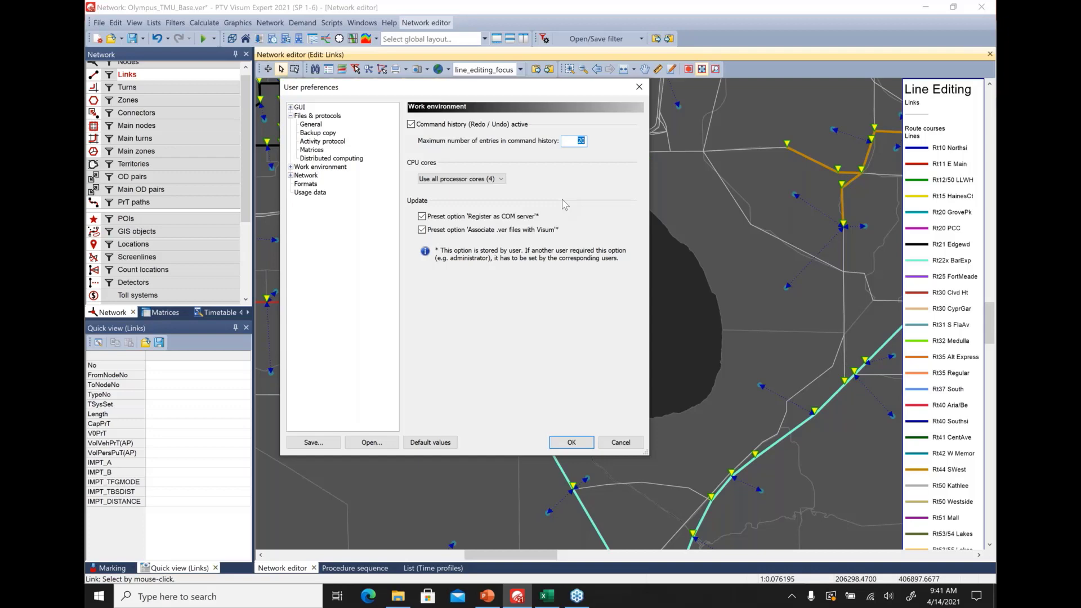
text(40)
click(642, 444)
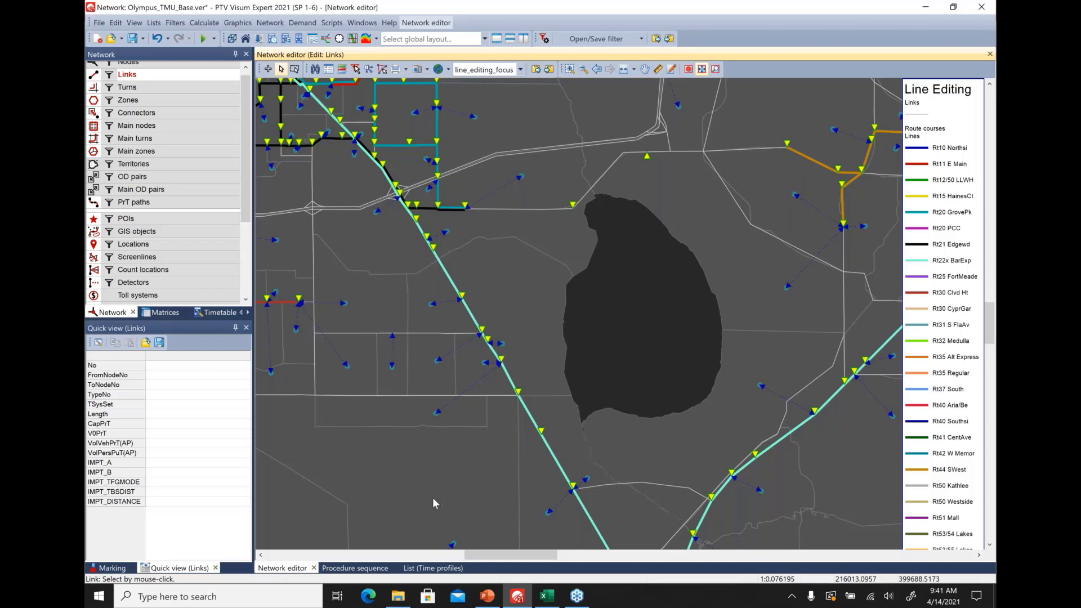
Step: Switch to PowerPoint to read the slide on committing PrT & PuT edits to a transfer file, and return to Visum
click(488, 596)
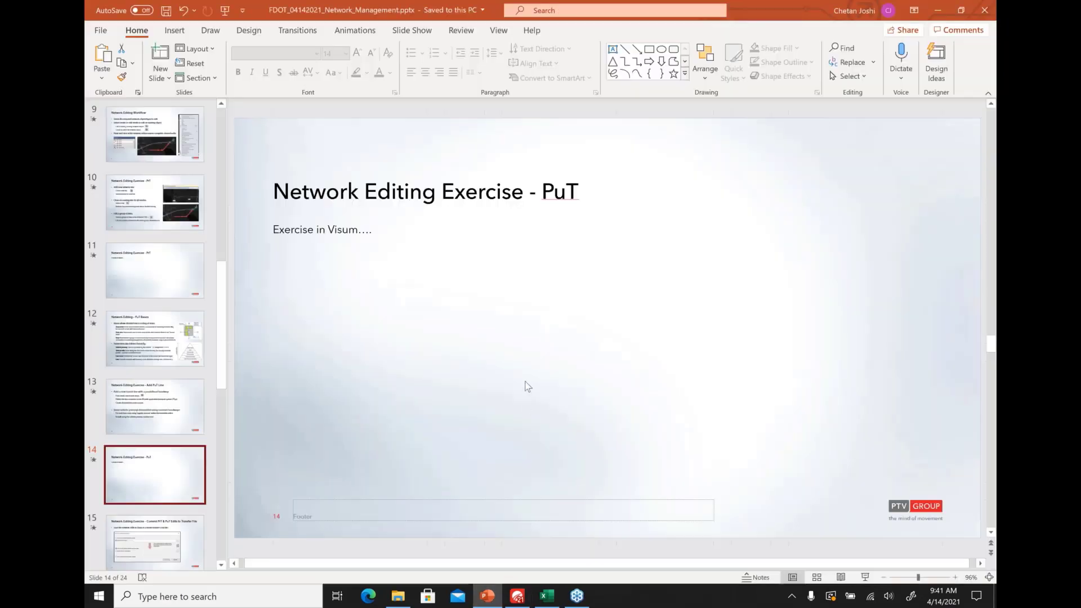
scroll(528, 386, down, 1)
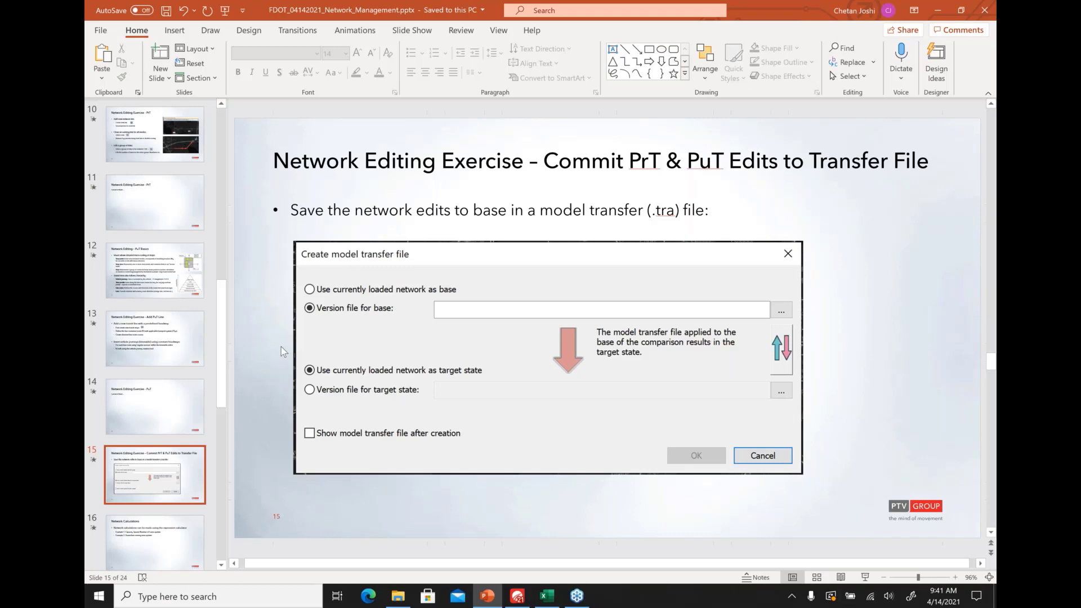
click(518, 598)
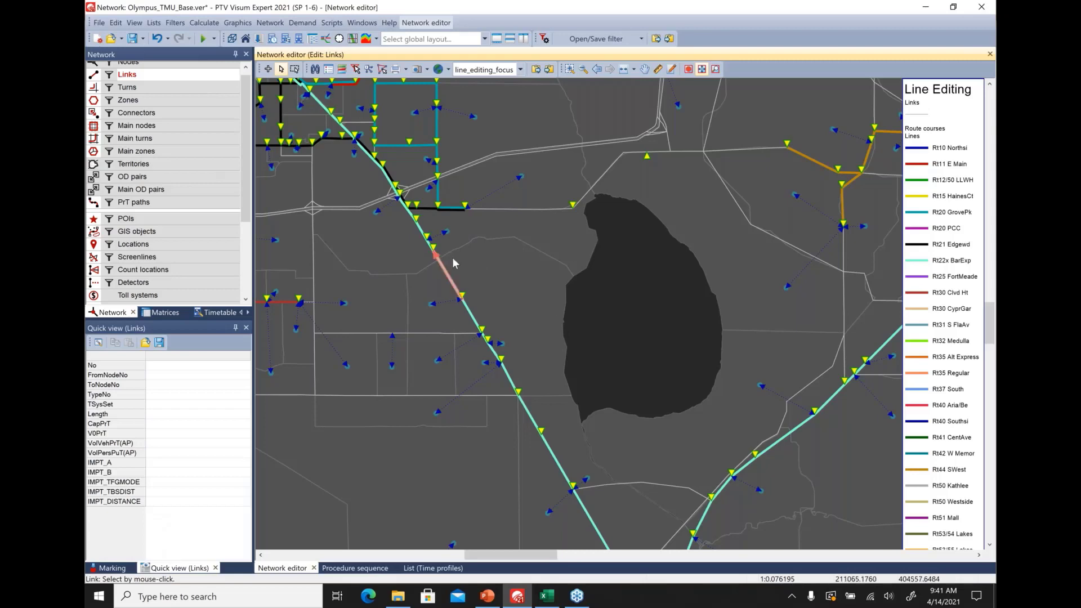
Step: Save the edited network as a new version file named Olympus_TMU_Build.ver in the 1_Network_Editing folder
click(98, 24)
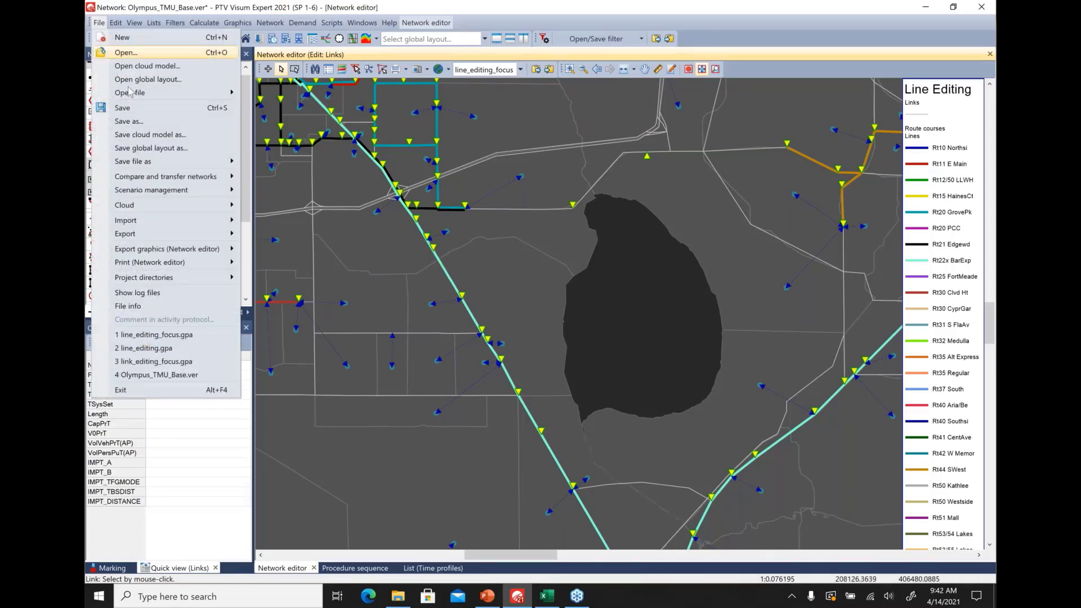
click(160, 120)
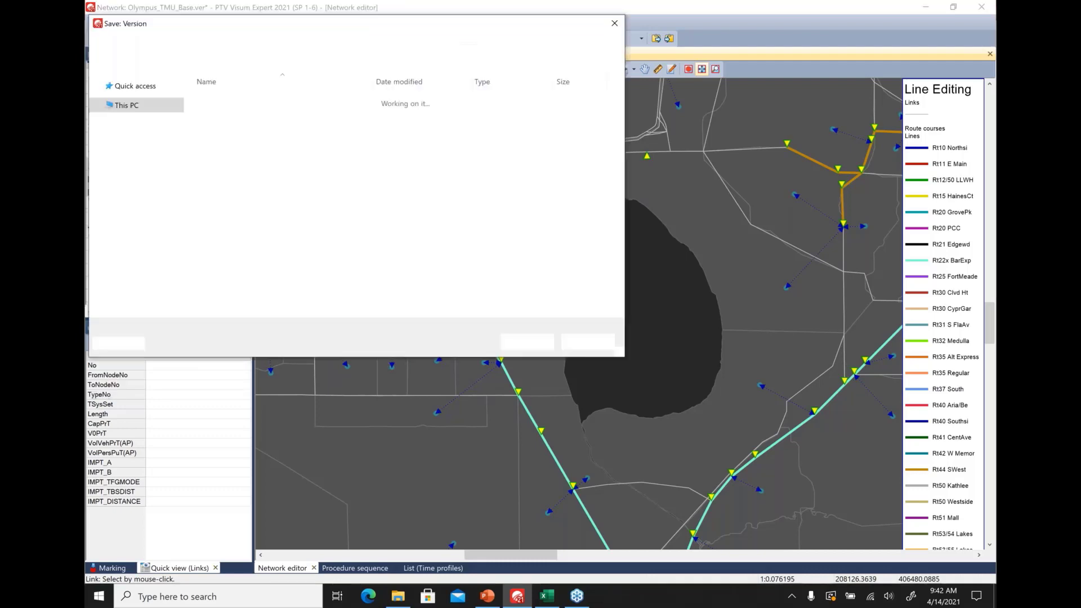
click(244, 291)
key(BackSpace)
key(BackSpace)
key(BackSpace)
text(uild)
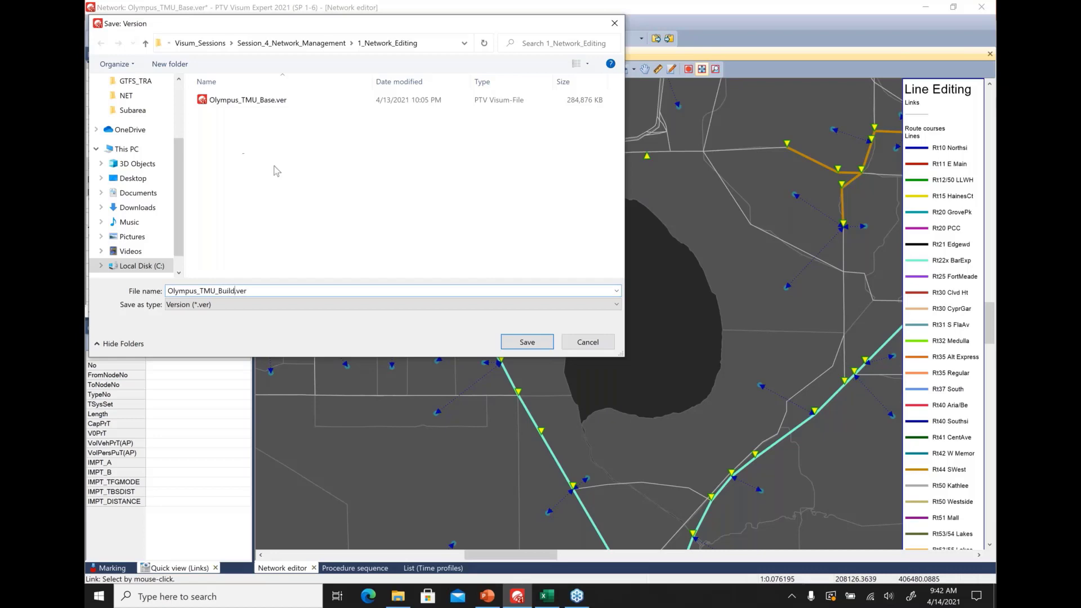
click(527, 343)
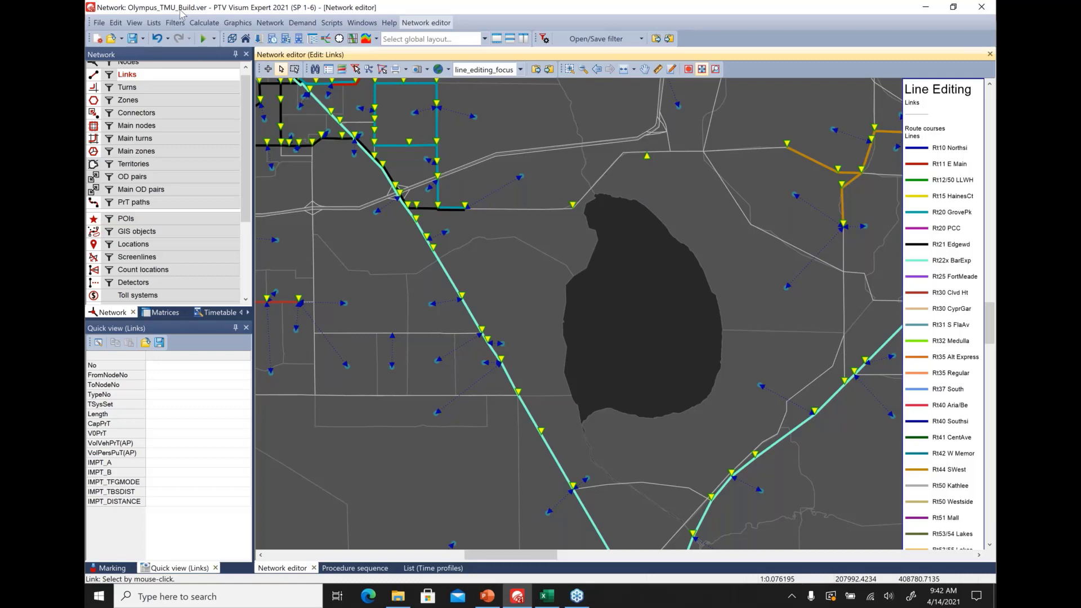
Step: Set up a model transfer file with Olympus_TMU_Base.ver as the base and the currently loaded network as the target state
click(98, 23)
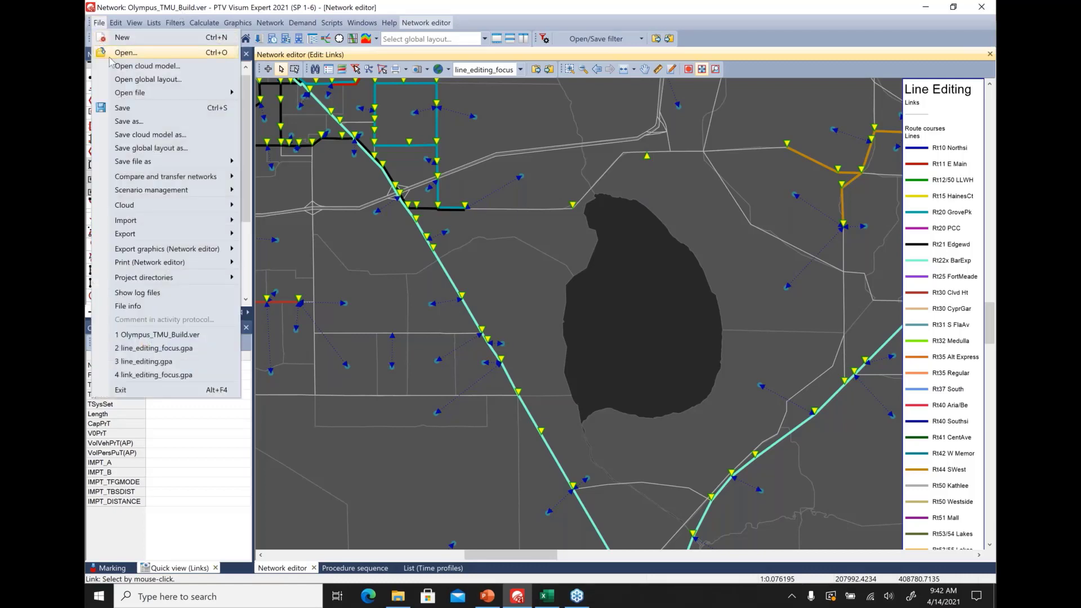
mouse_move(206, 181)
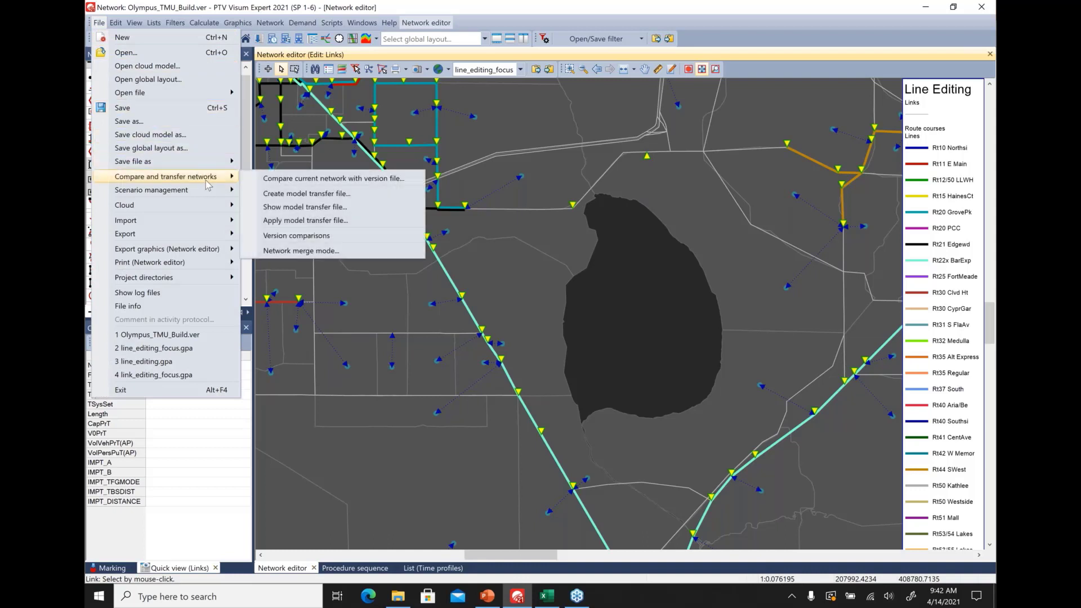
click(365, 199)
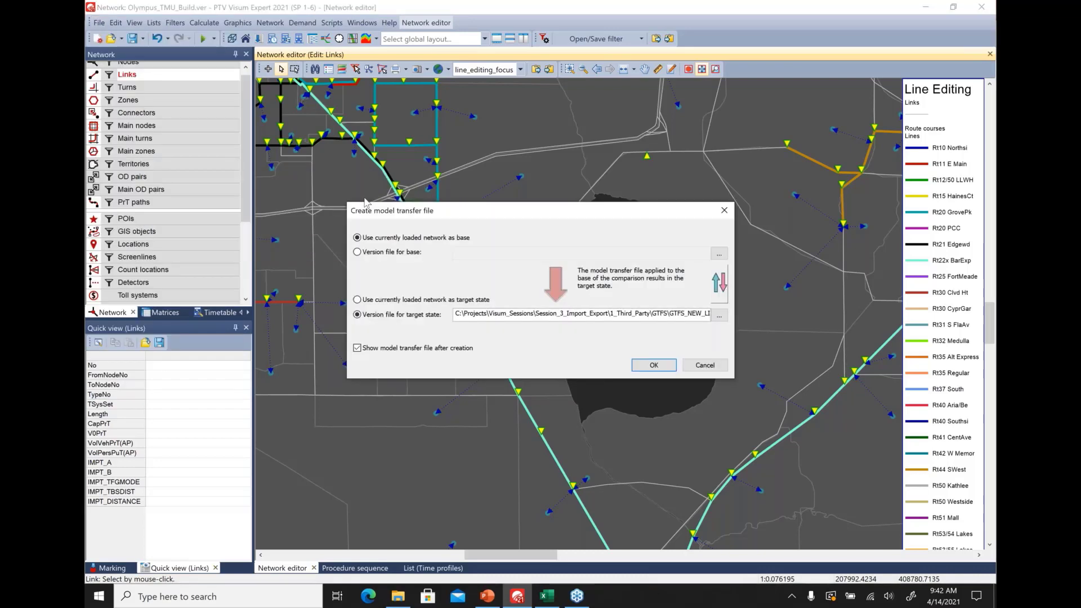
click(389, 257)
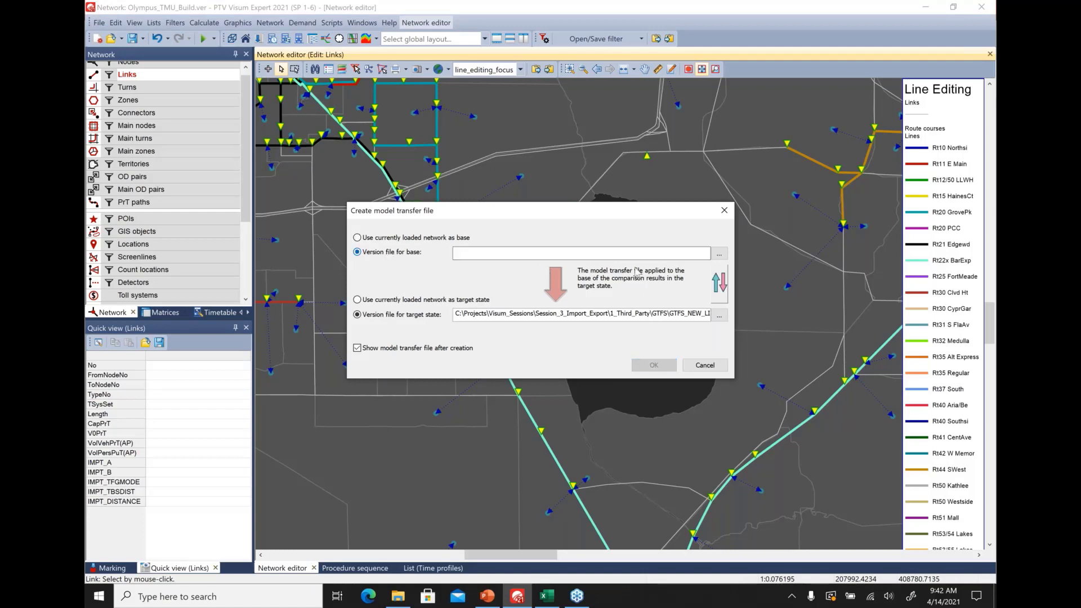
click(719, 254)
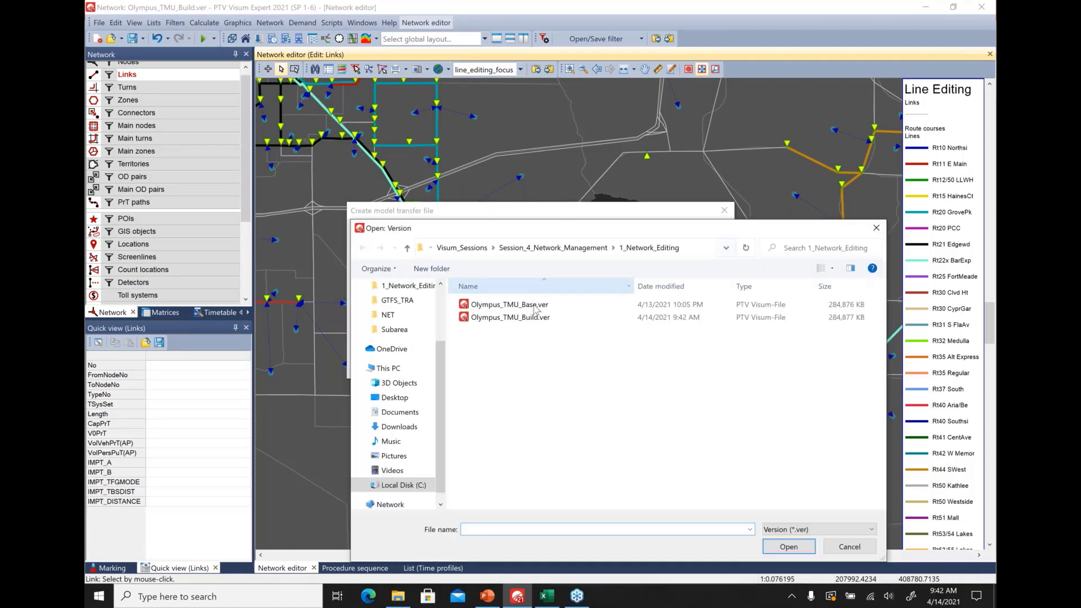
click(524, 304)
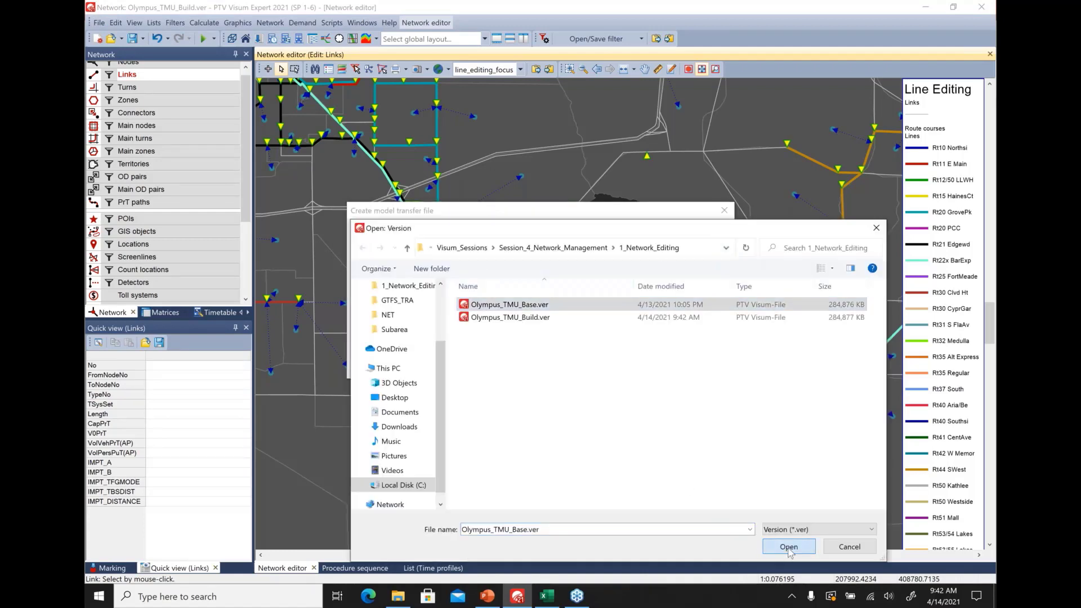
click(789, 547)
click(416, 300)
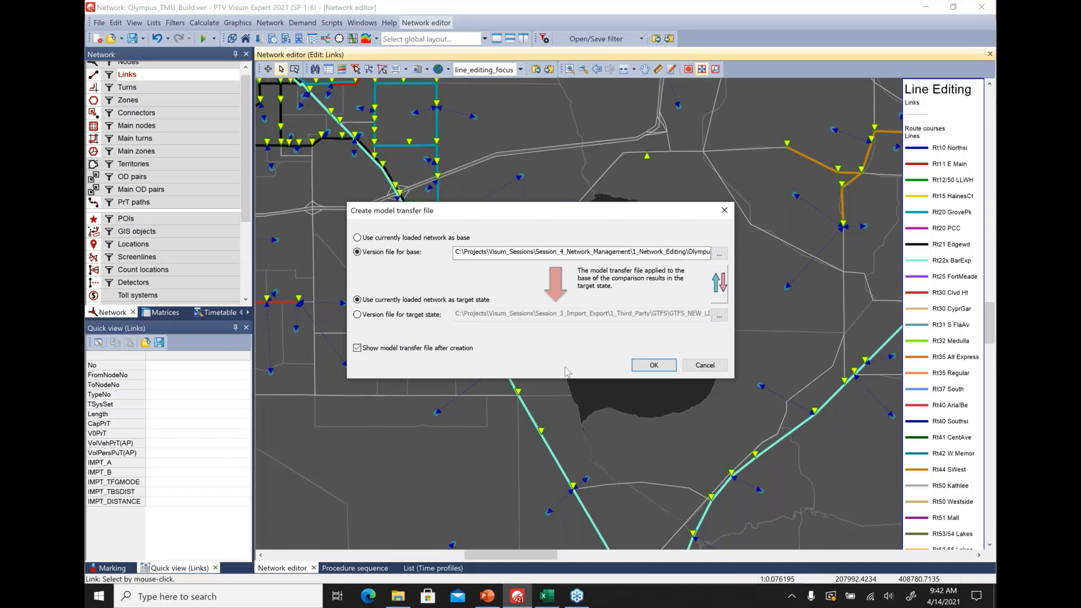
Step: Create the model transfer file as Olympus_TMU_Base To Olympus_TMU_Build.tra, keeping the default table and attribute selection
click(654, 366)
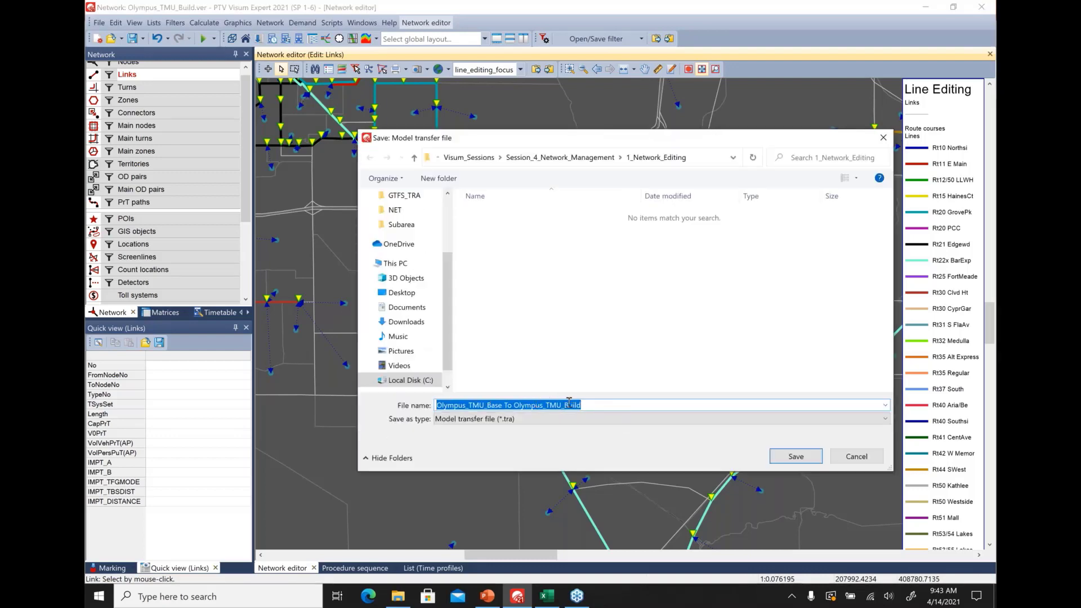
click(796, 456)
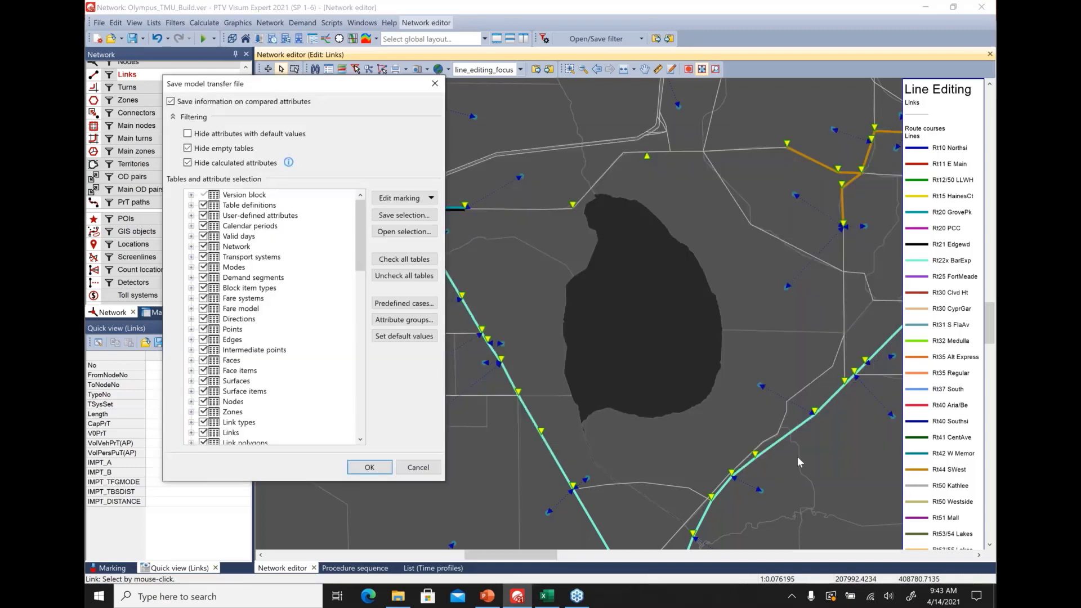
click(373, 470)
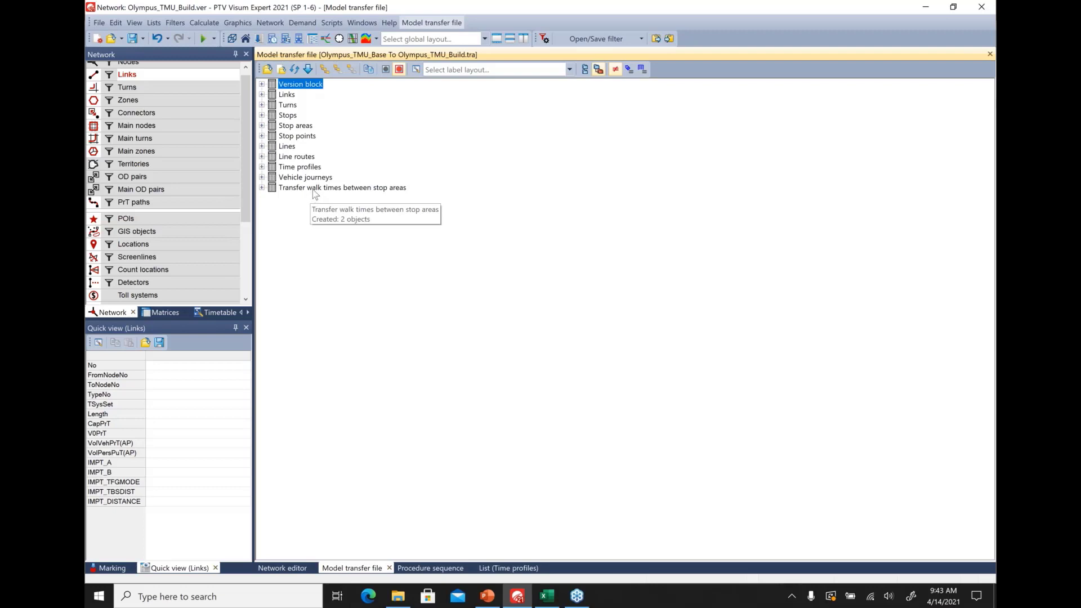
Step: Examine the inserted lines, stop points and links recorded in the model transfer file
click(261, 146)
click(272, 157)
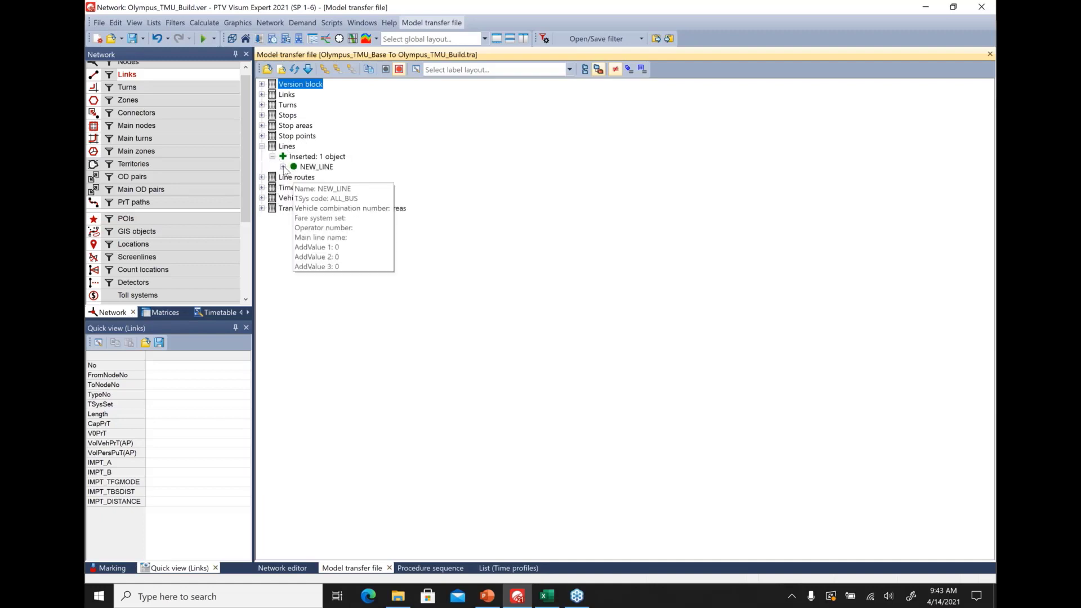
click(262, 137)
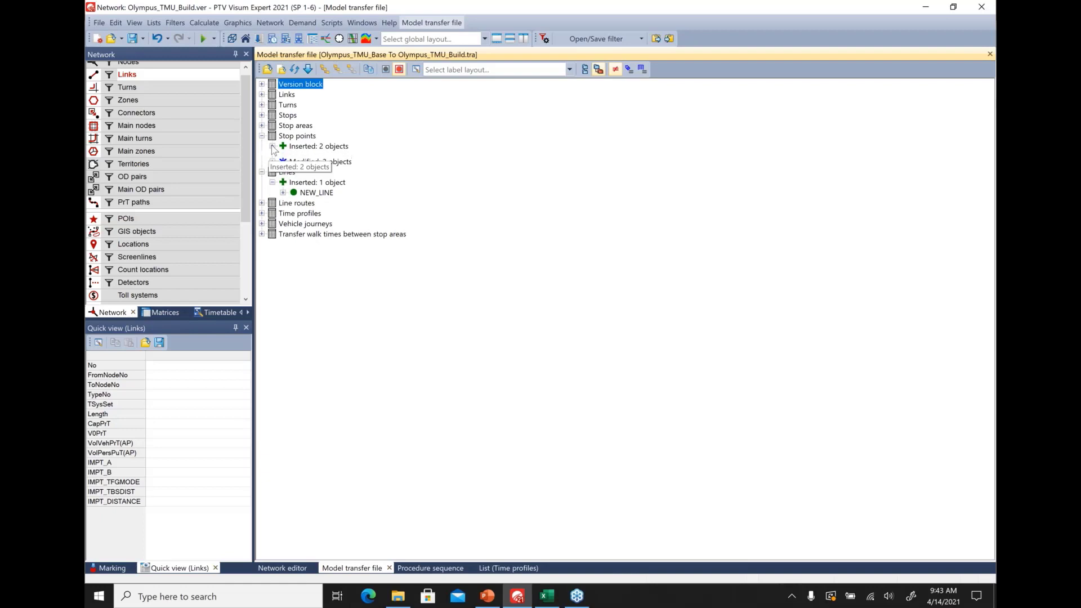
click(273, 147)
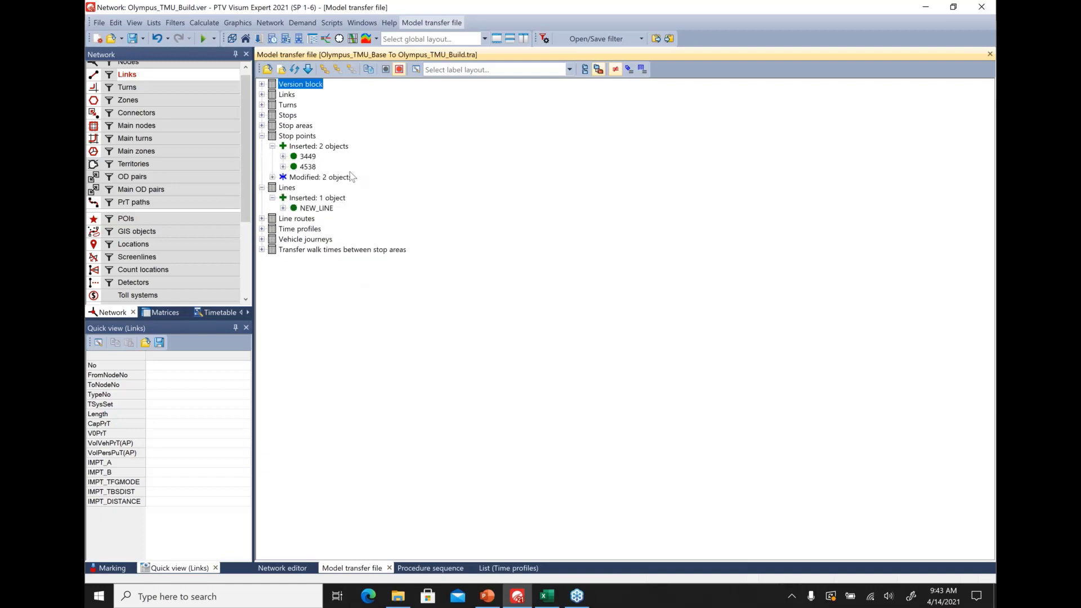
mouse_move(306, 161)
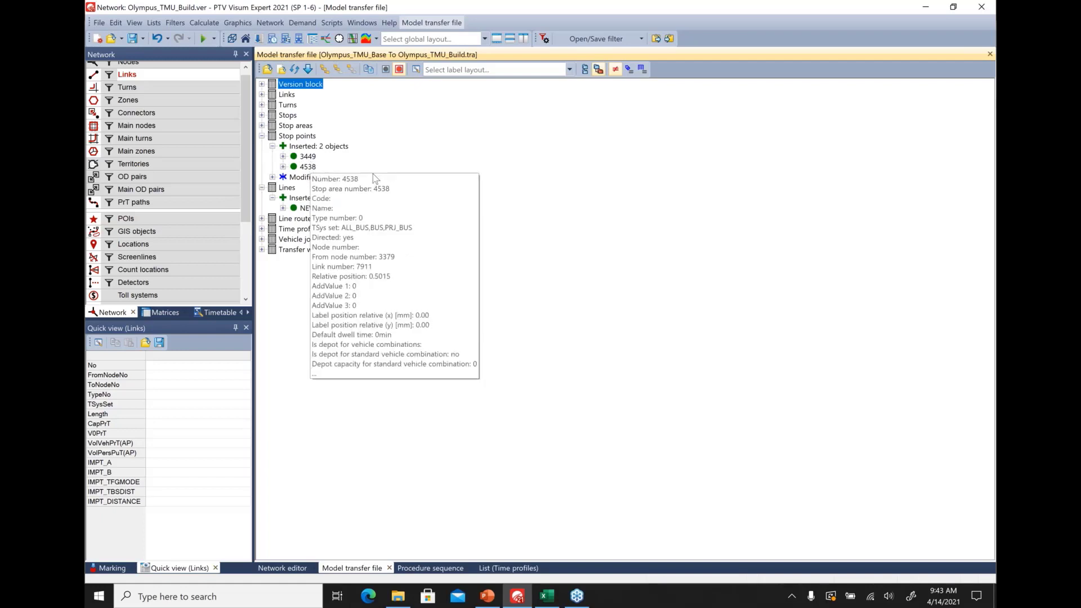
click(262, 94)
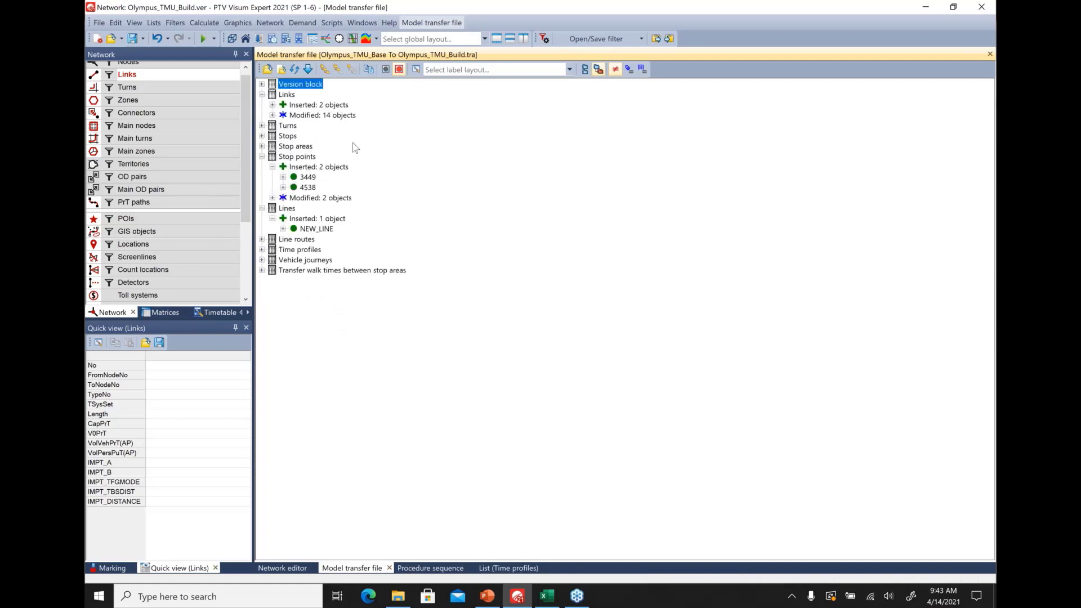
click(272, 105)
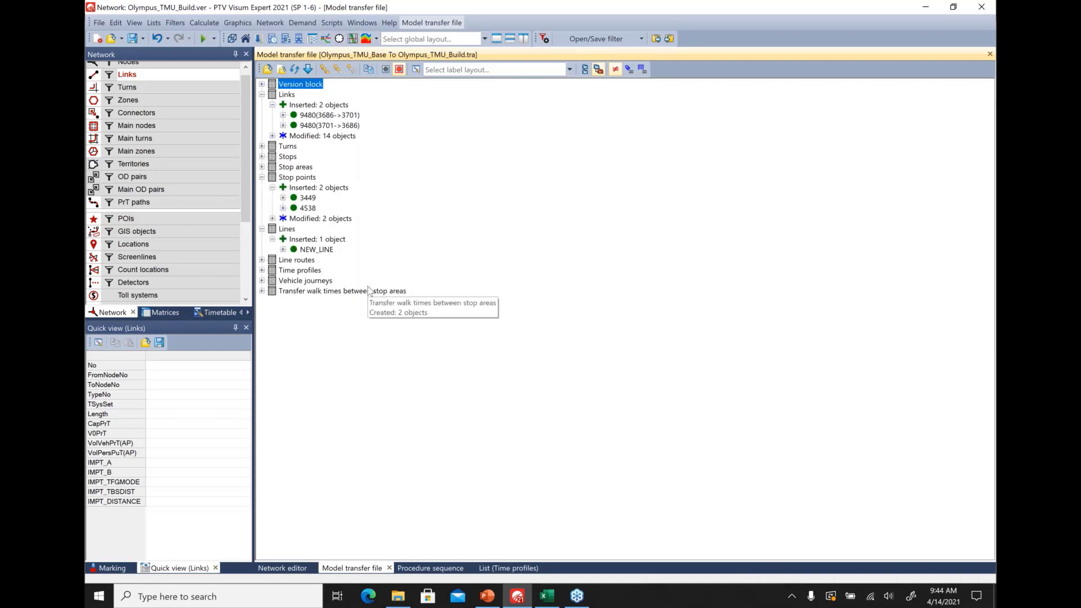
Step: Return to the network view and locate Olympus_TMU_Base To Olympus_TMU_Build.tra in the 1_Network_Editing folder in File Explorer, showing its full name
click(284, 569)
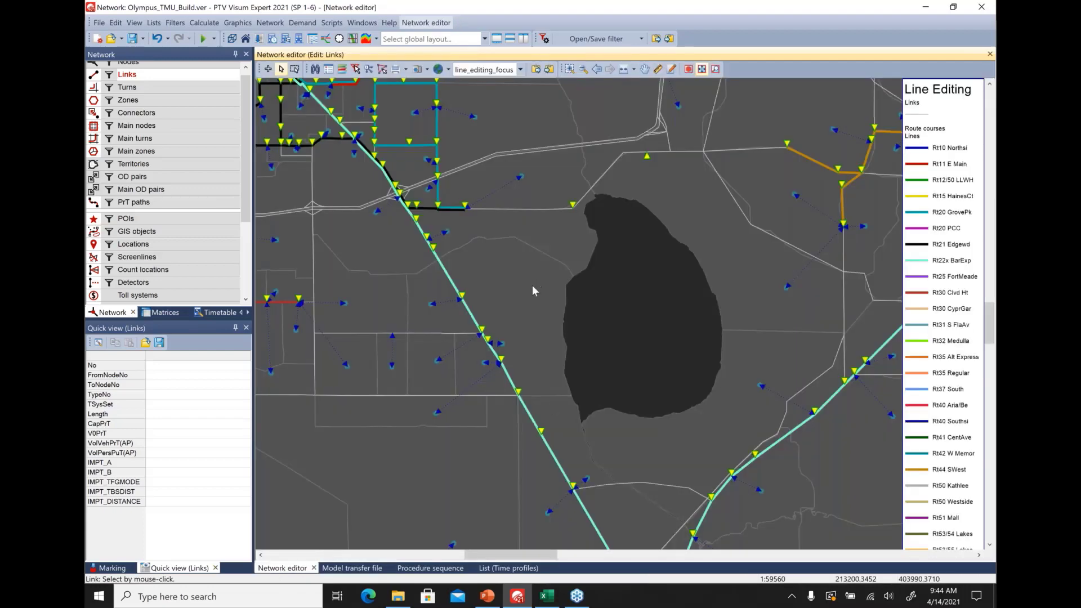
click(399, 600)
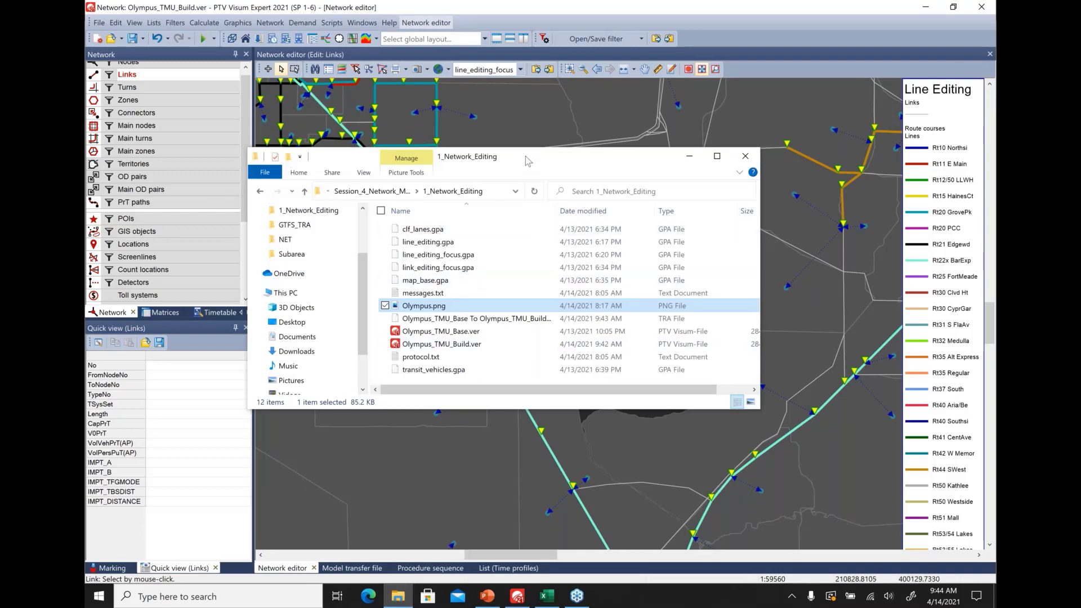
drag(530, 148, 530, 72)
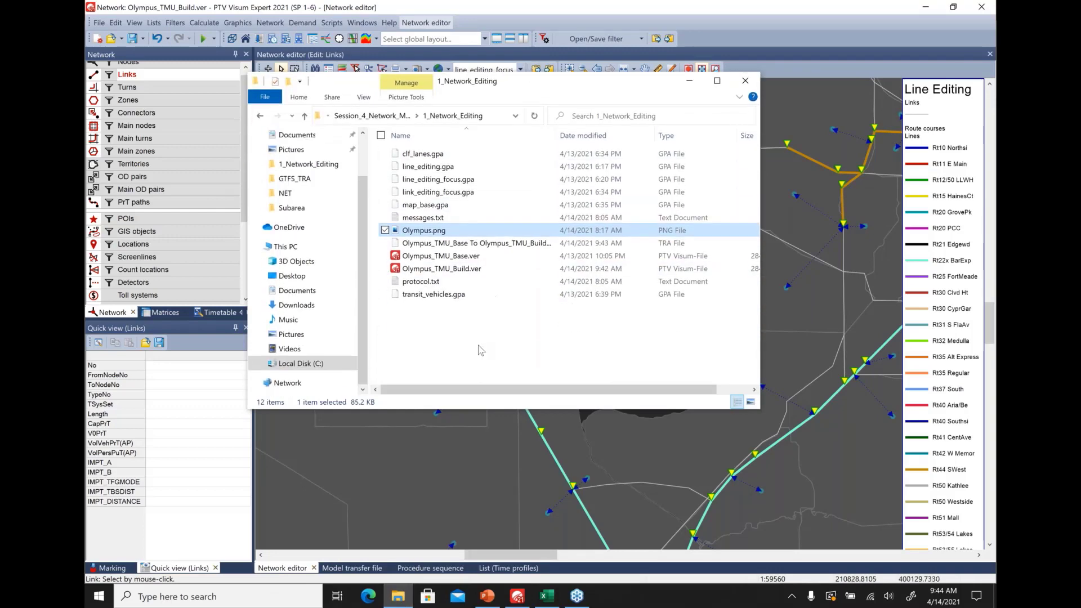
click(524, 242)
drag(556, 135, 589, 135)
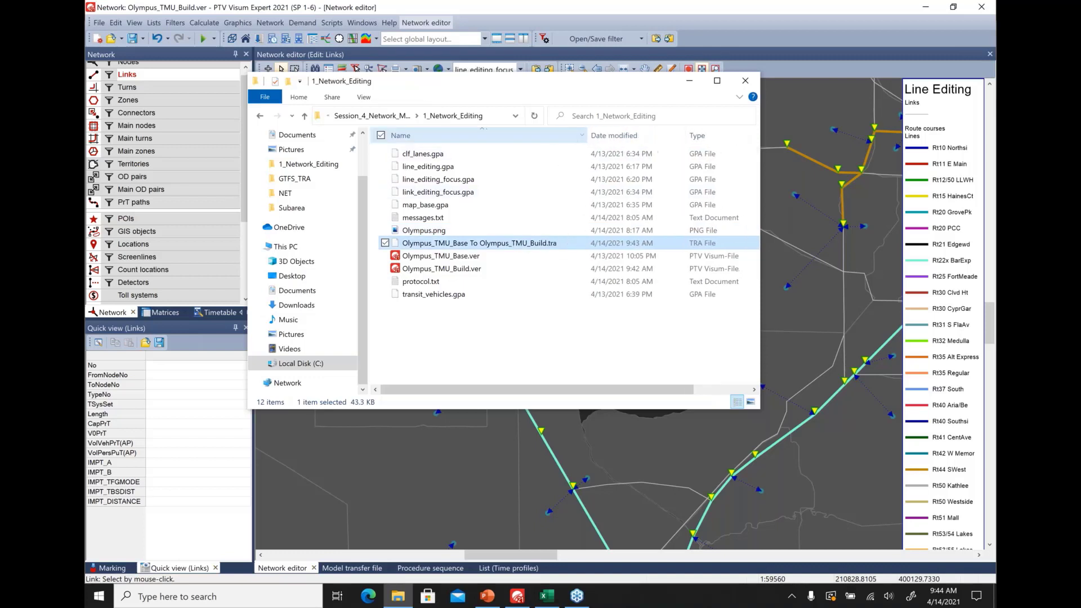
Step: Open the transfer file in Notepad++ to read its table contents, close it, and return to Visum
double_click(509, 244)
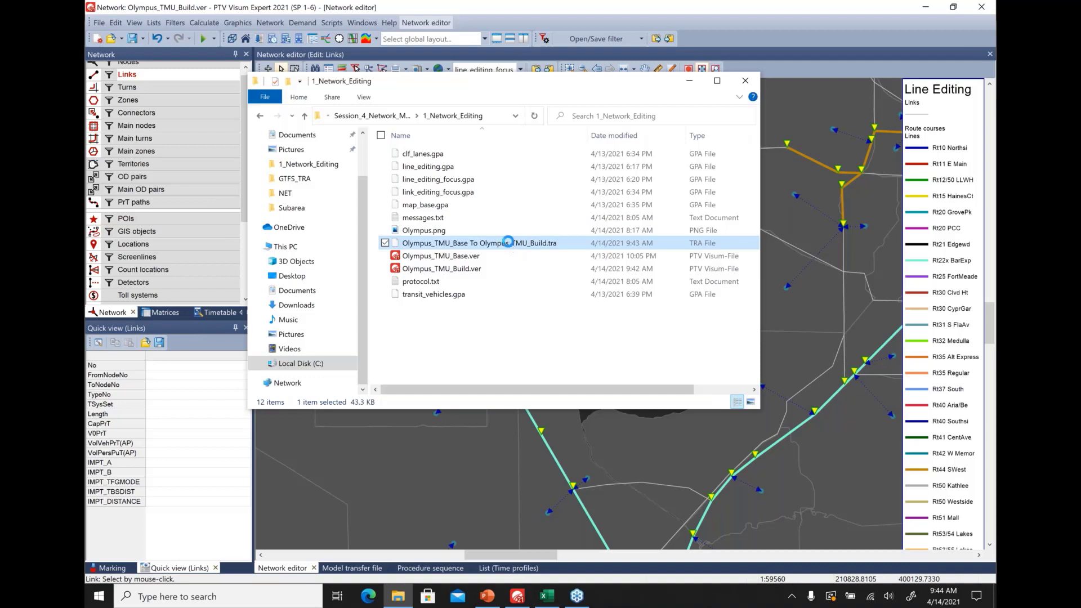
right_click(507, 243)
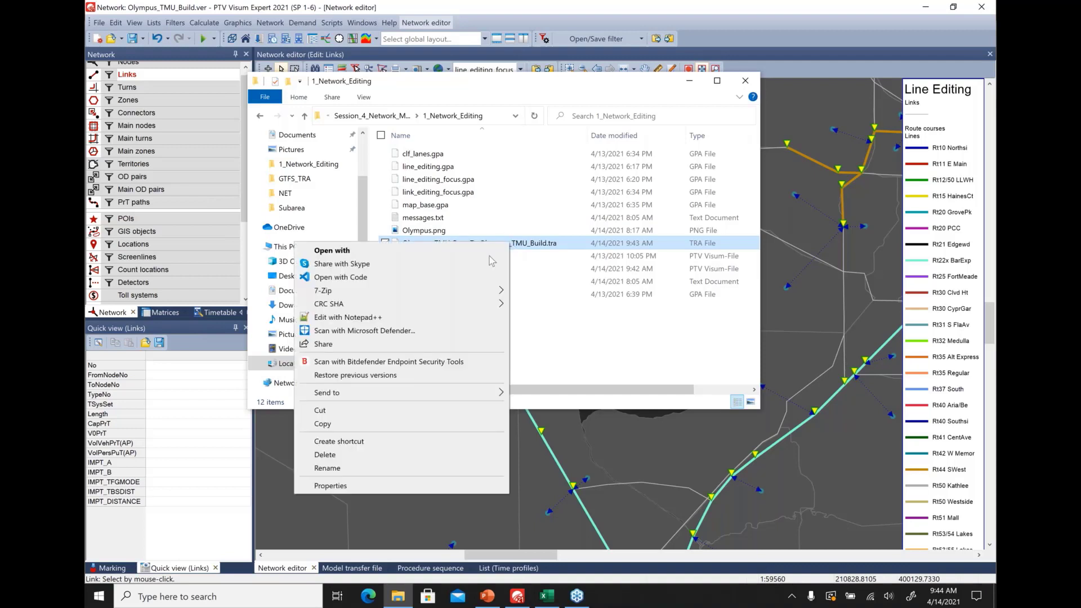
click(432, 319)
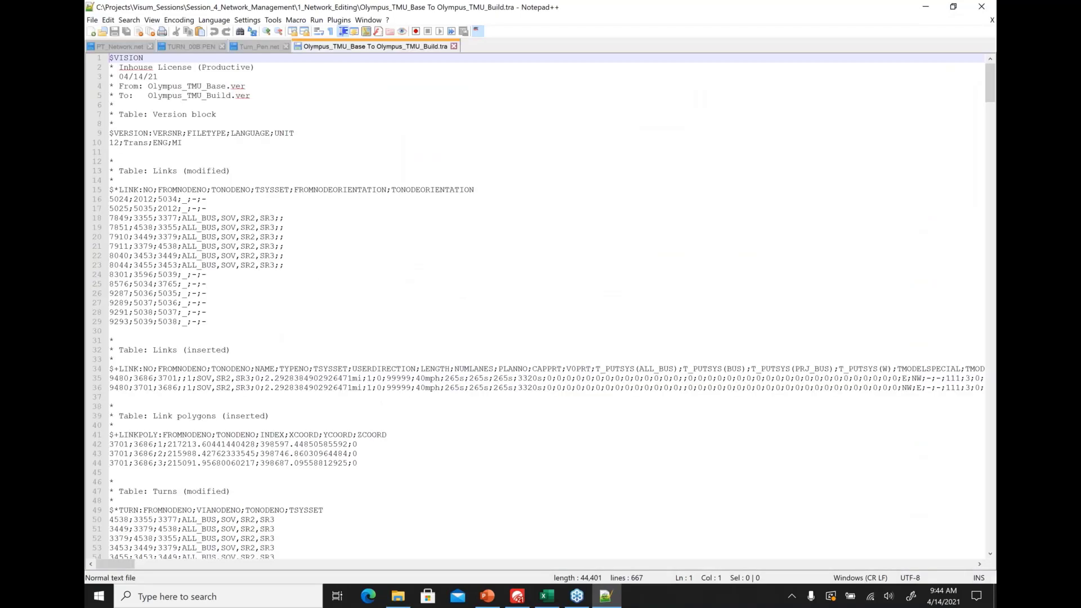
click(454, 46)
click(924, 8)
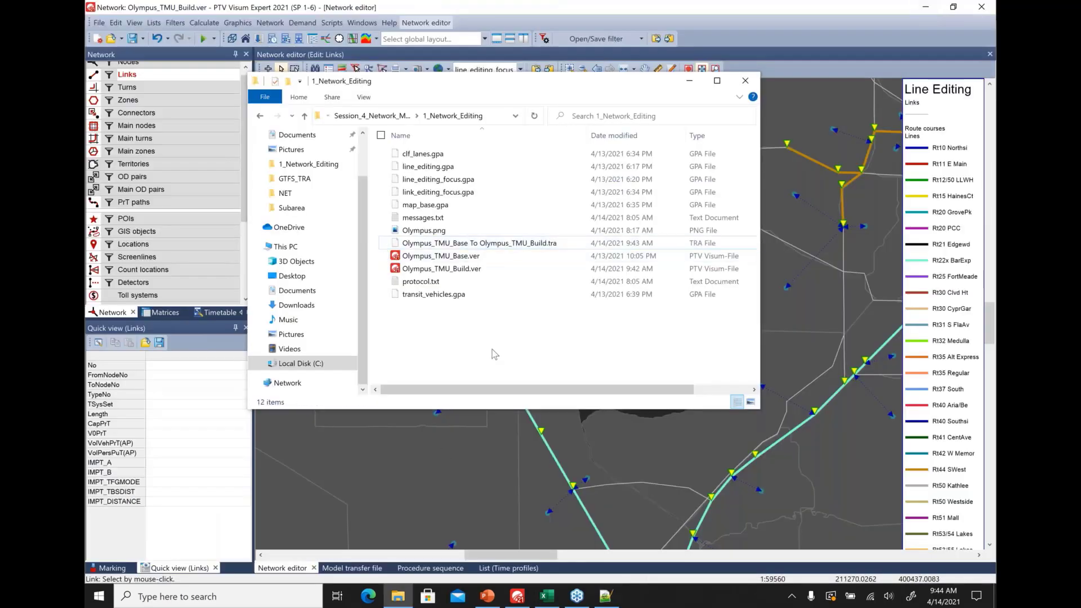
click(168, 12)
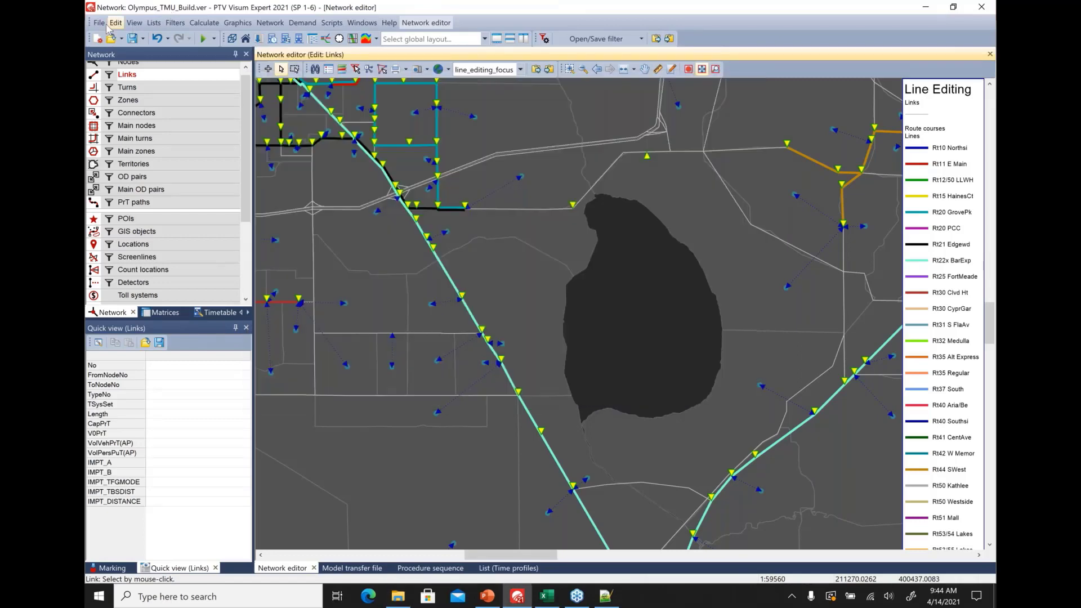
click(105, 23)
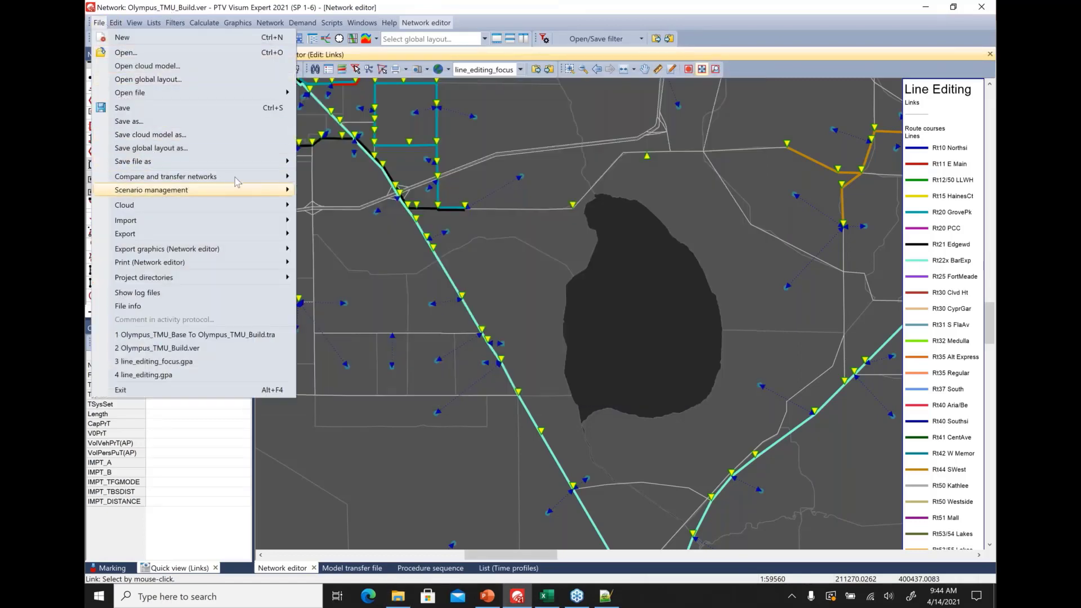
mouse_move(281, 179)
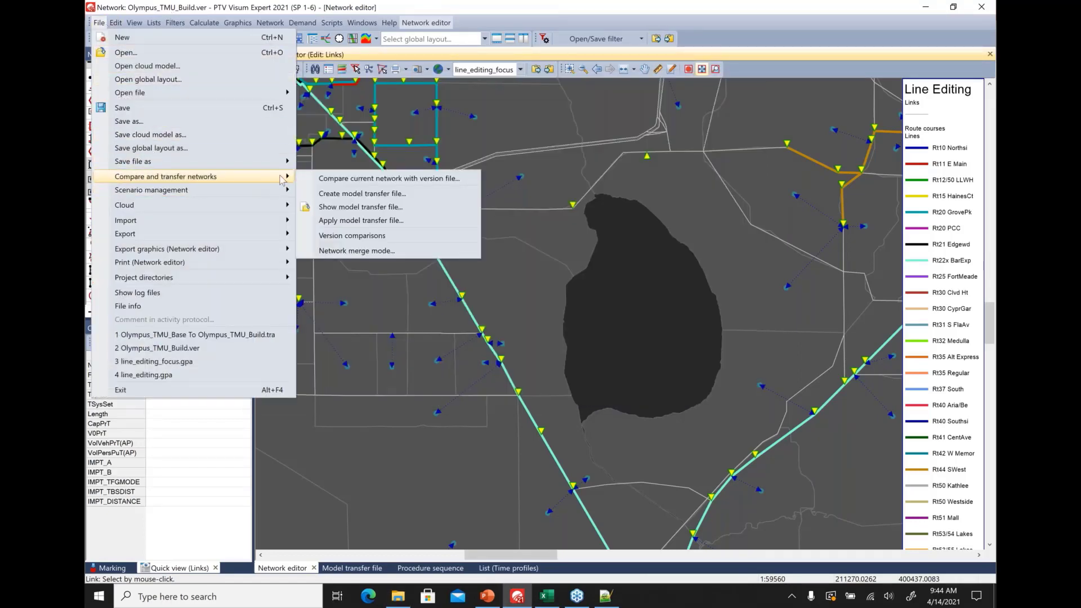
key(Escape)
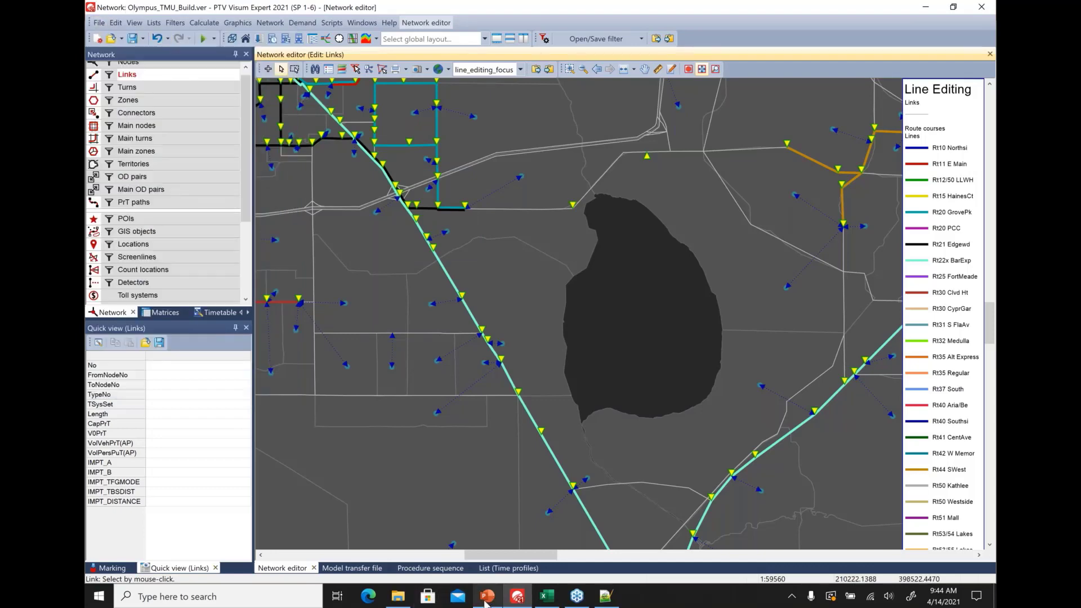
mouse_move(485, 602)
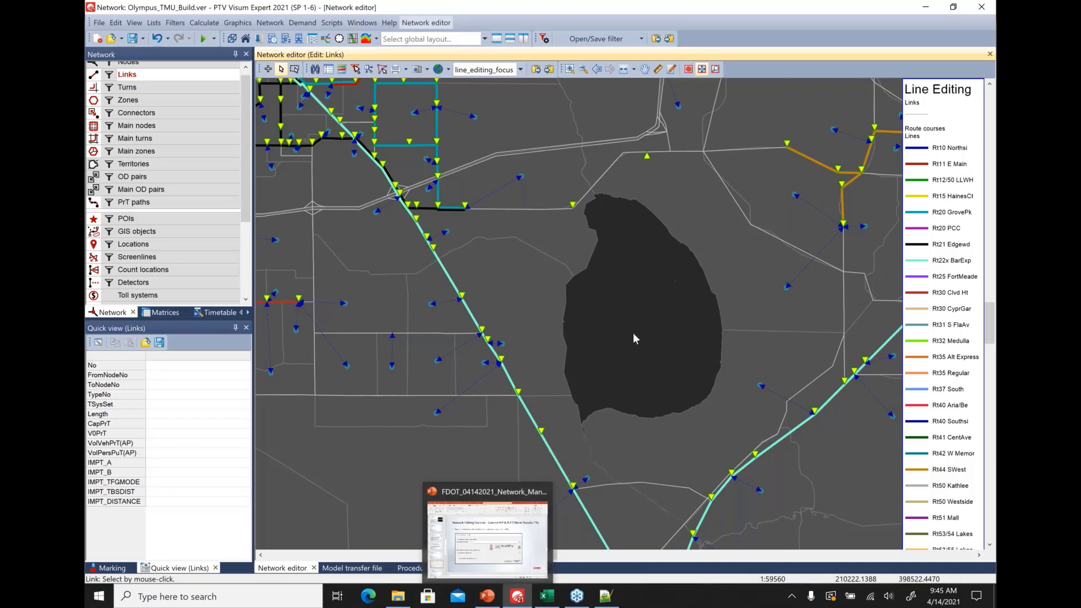
Step: Apply the clf_lanes graphic parameters to the network view
scroll(637, 330, down, 2)
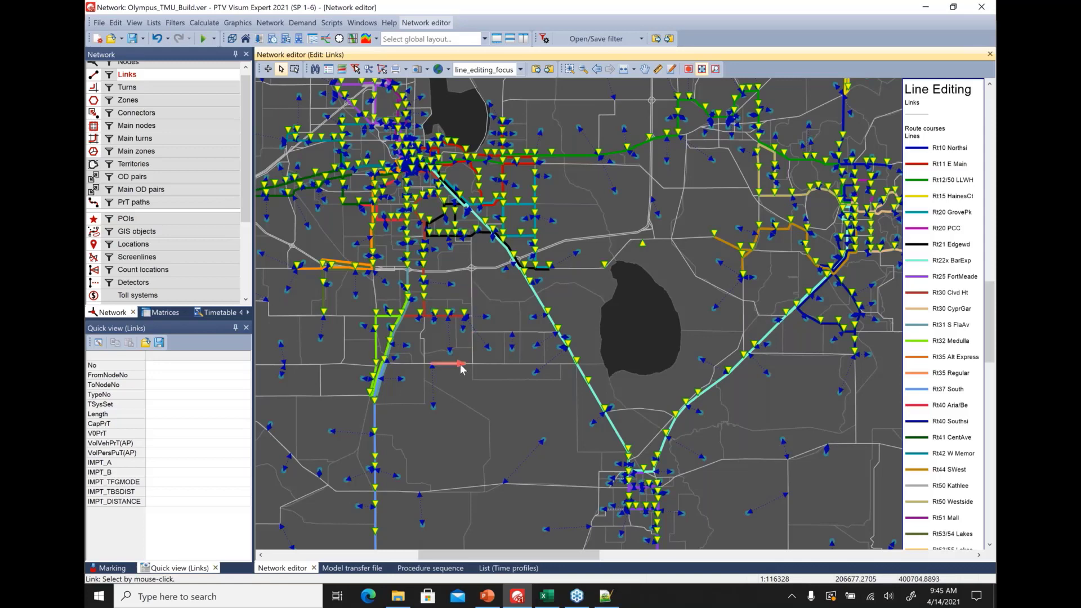
click(521, 69)
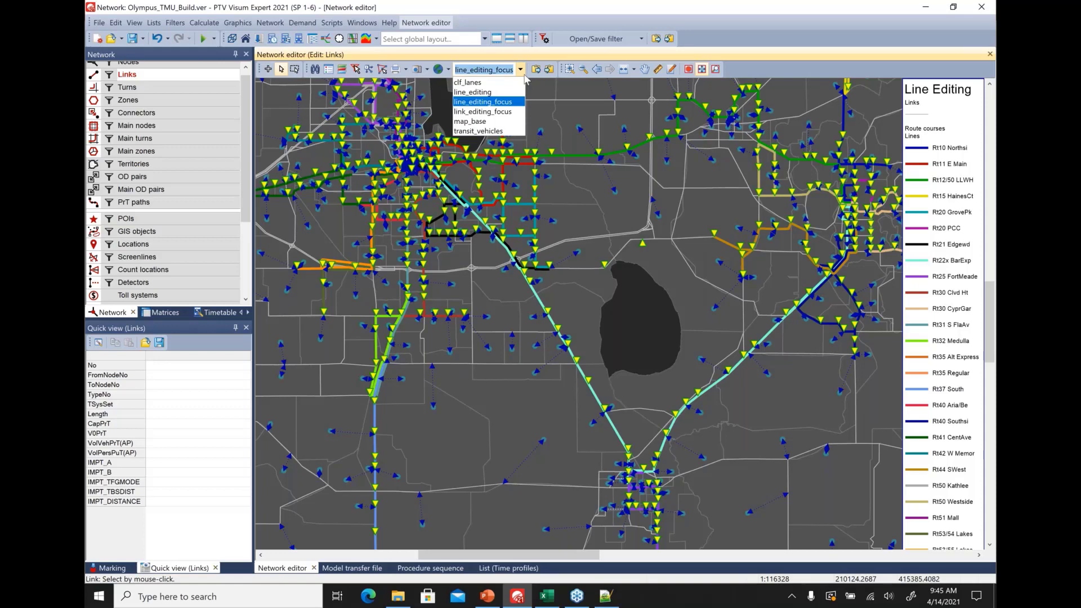
click(501, 83)
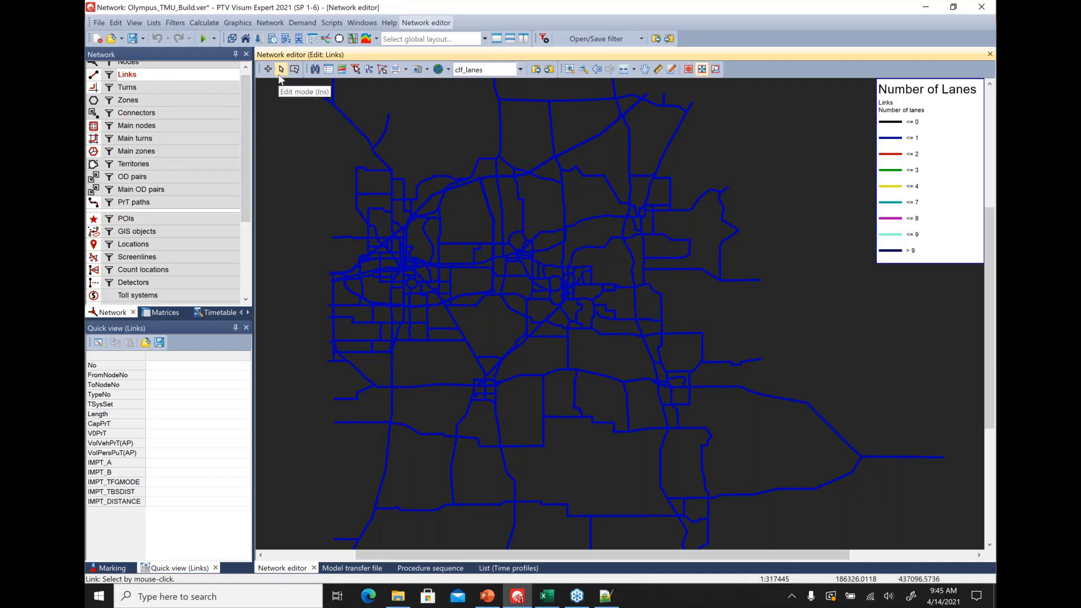
Step: Multi-edit eight consecutive links along the north–south road in the network's southwest, setting Number of lanes to the constant 3
click(384, 499)
ctrl+click(392, 445)
ctrl+click(393, 408)
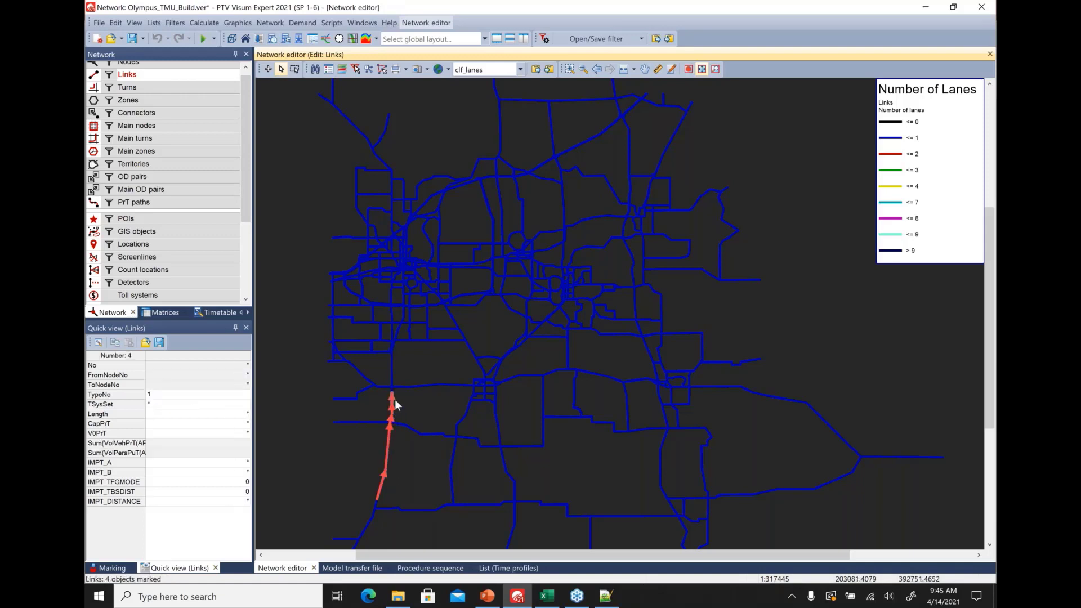
ctrl+click(396, 392)
ctrl+click(393, 377)
key(ctrl+e)
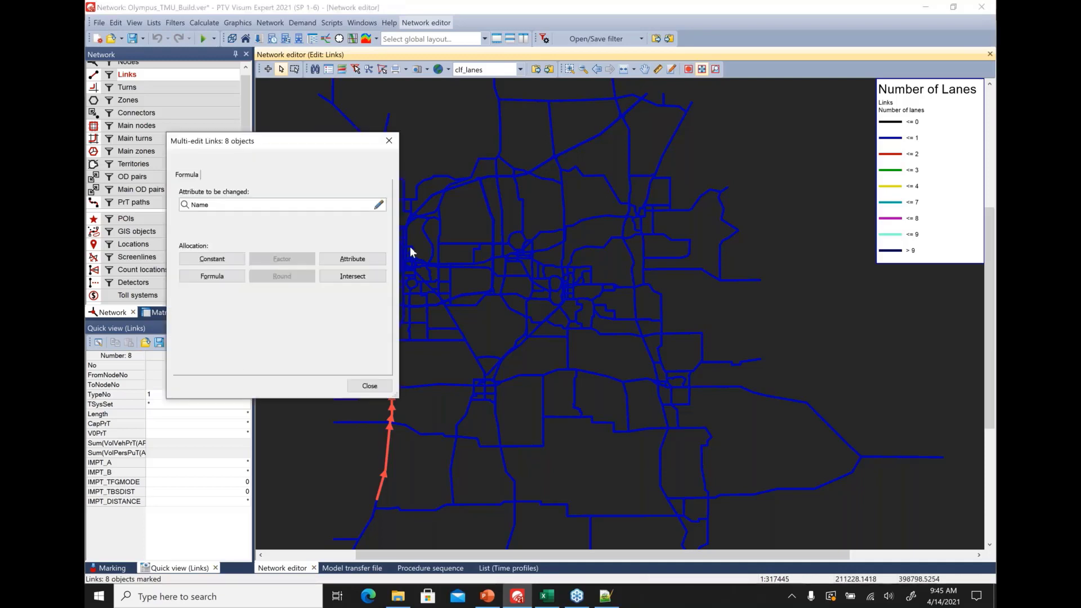
click(379, 205)
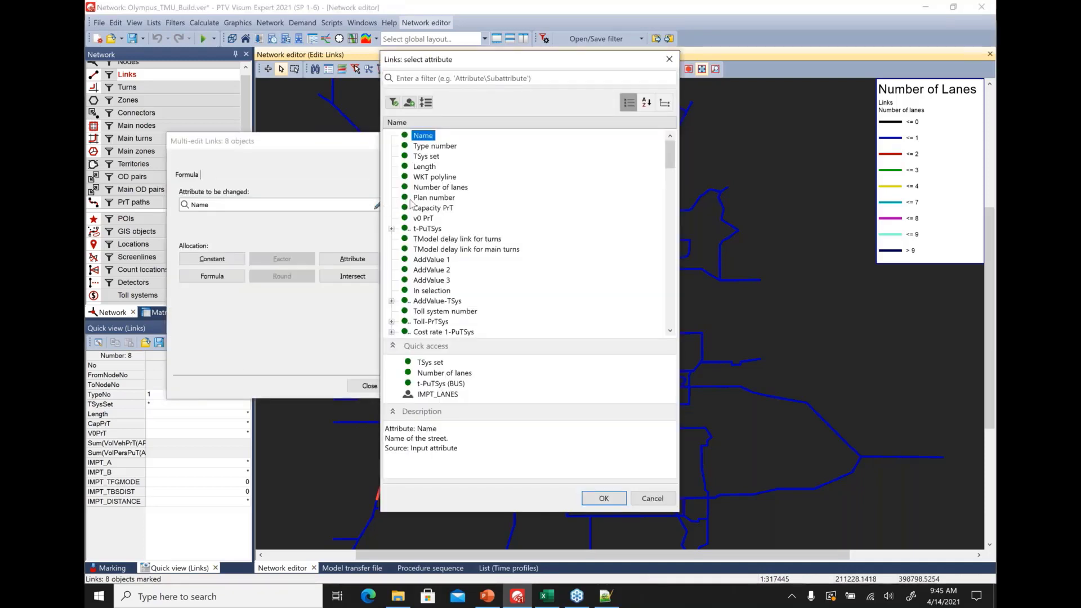
click(441, 188)
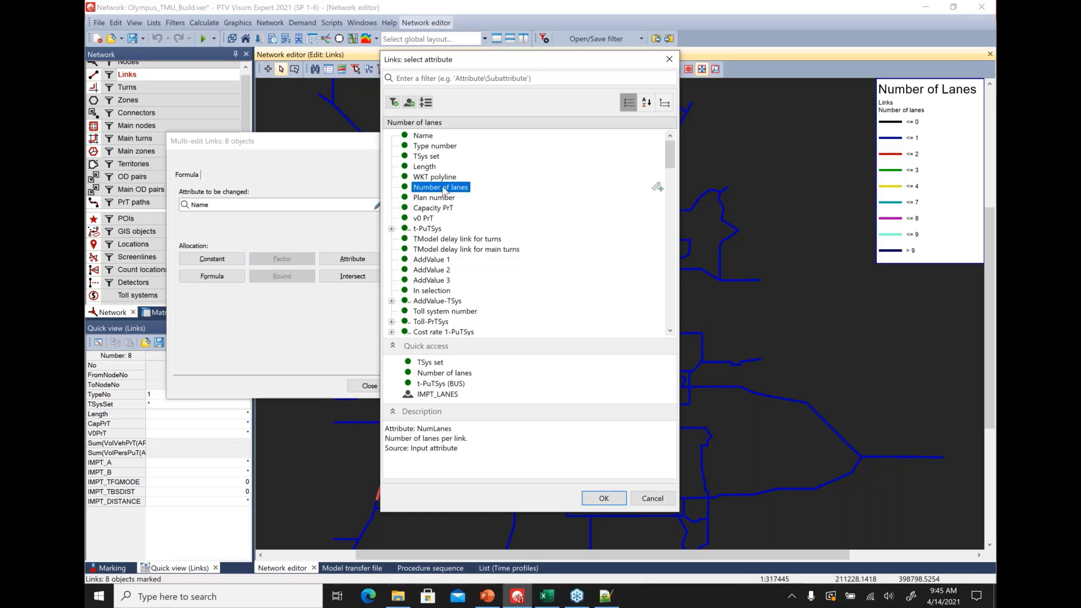
click(598, 499)
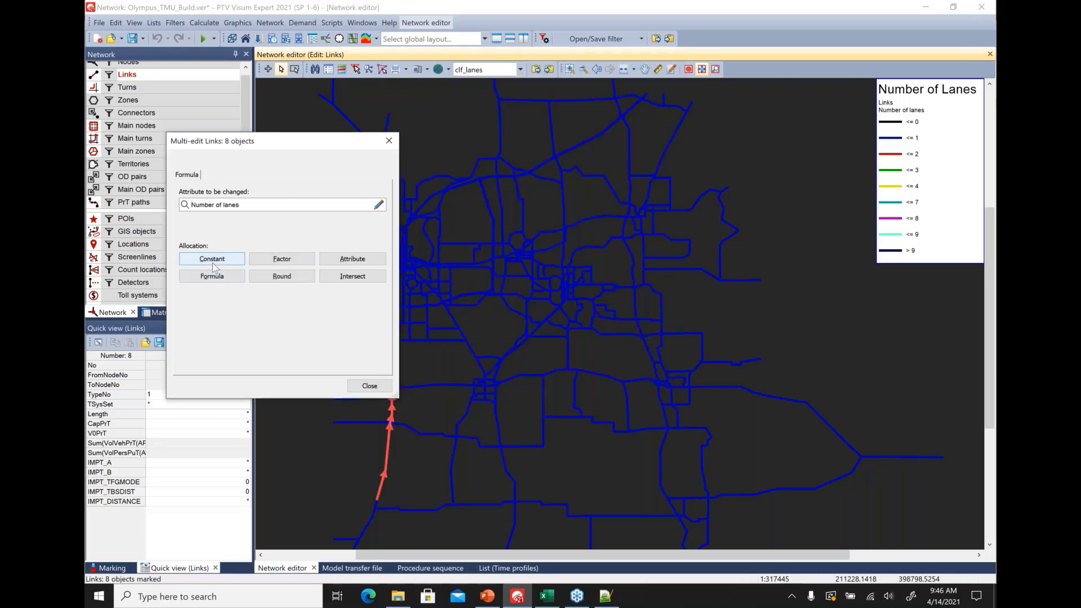
click(217, 263)
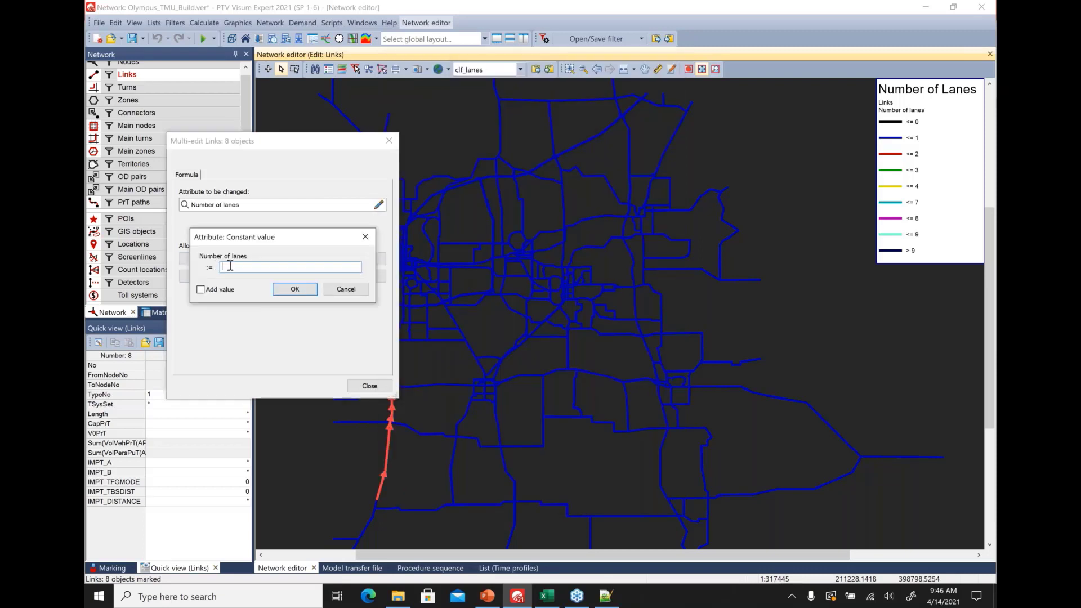
text(3)
click(294, 287)
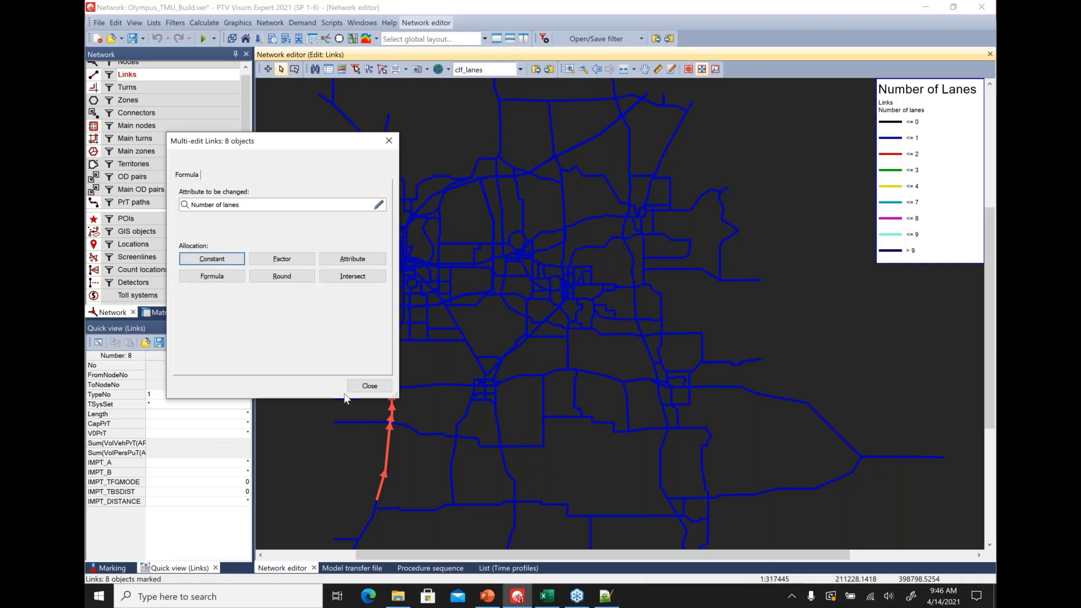
click(370, 386)
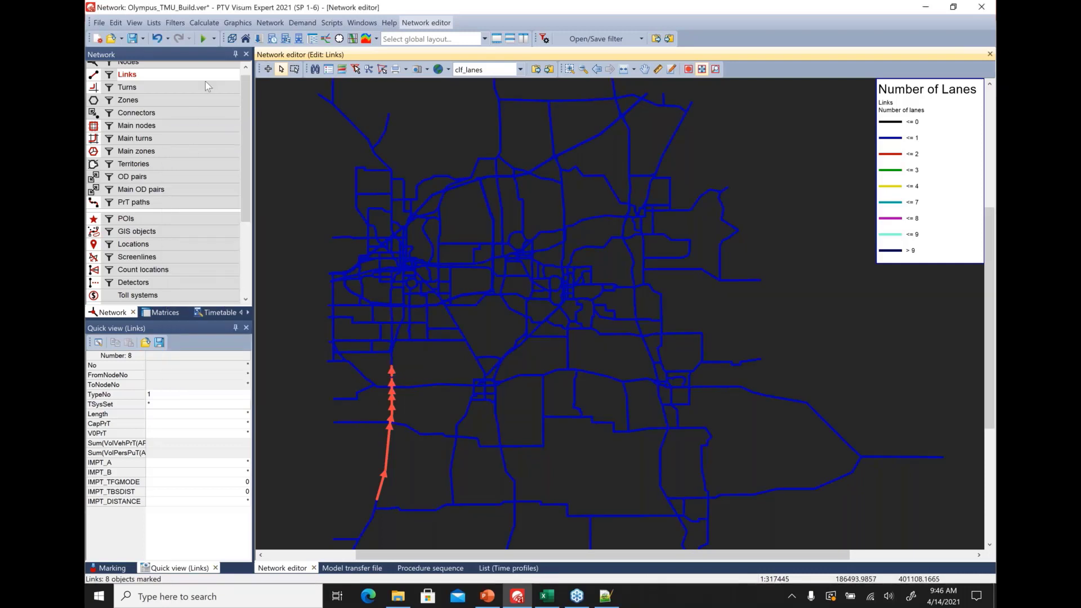
click(299, 350)
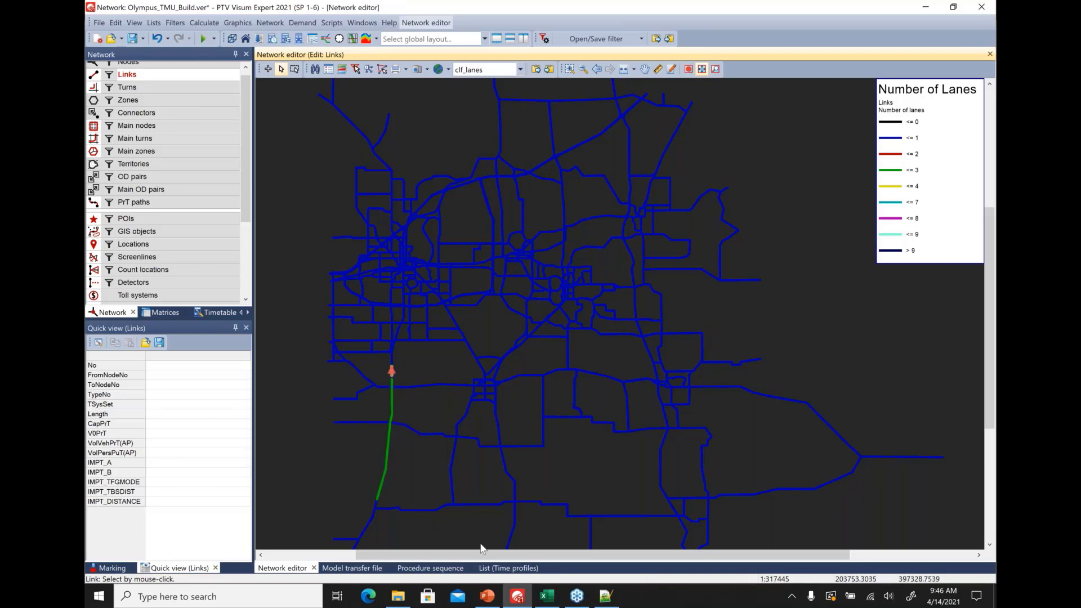
Step: Switch to PowerPoint and present the Network Calculations slide, revealing its two examples of expression calculator updates
click(488, 596)
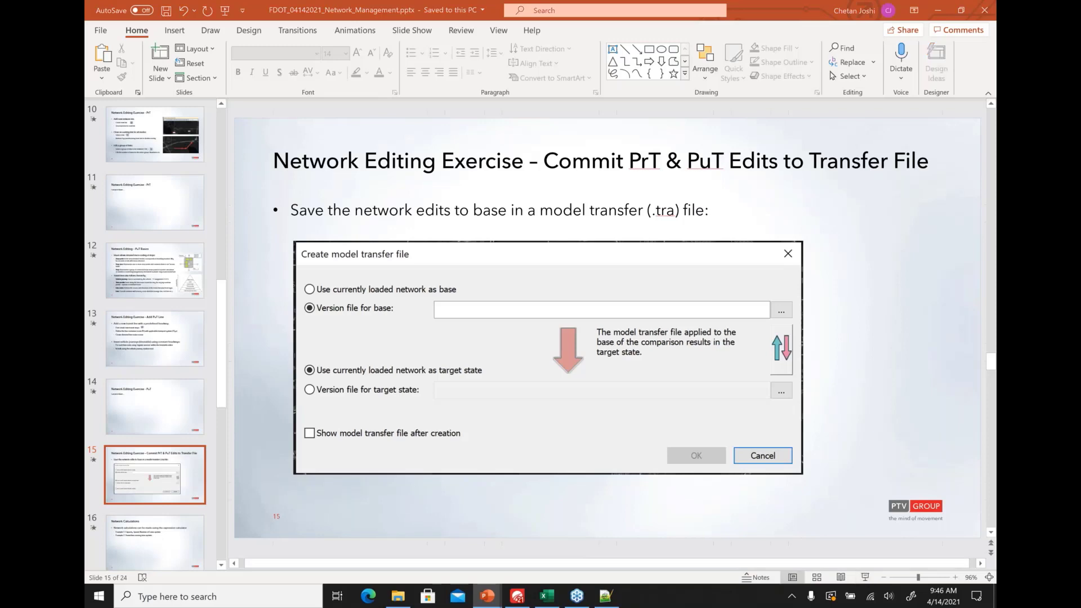
click(865, 577)
key(Right)
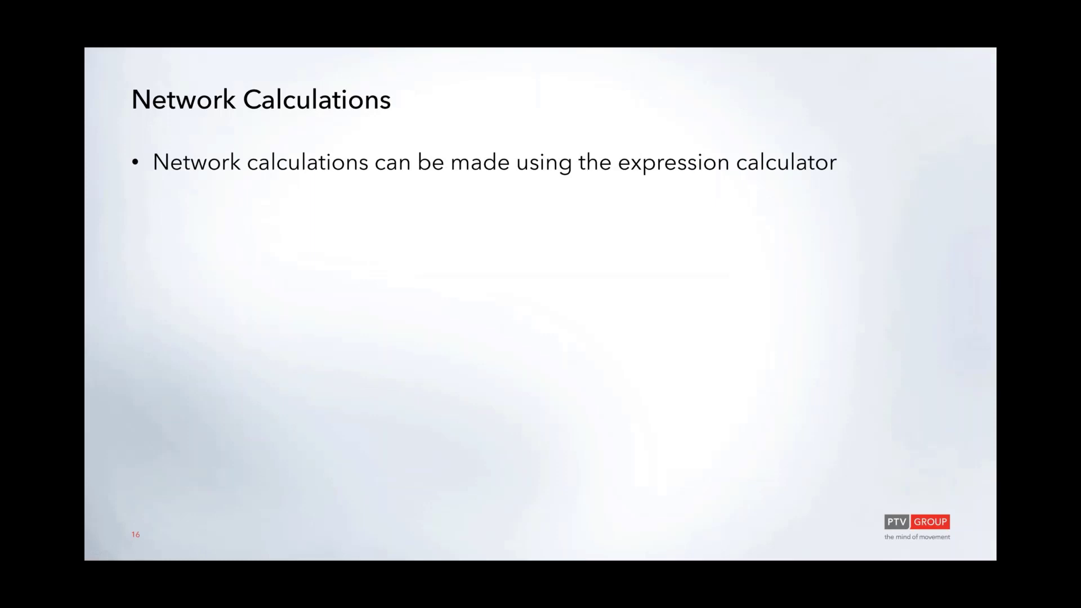
key(Right)
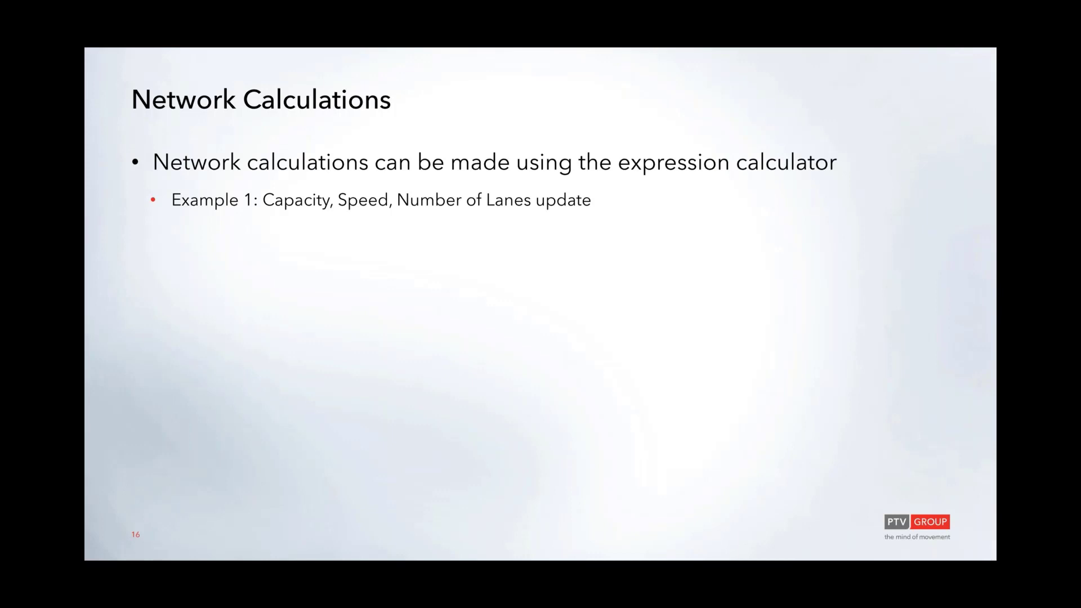
key(Right)
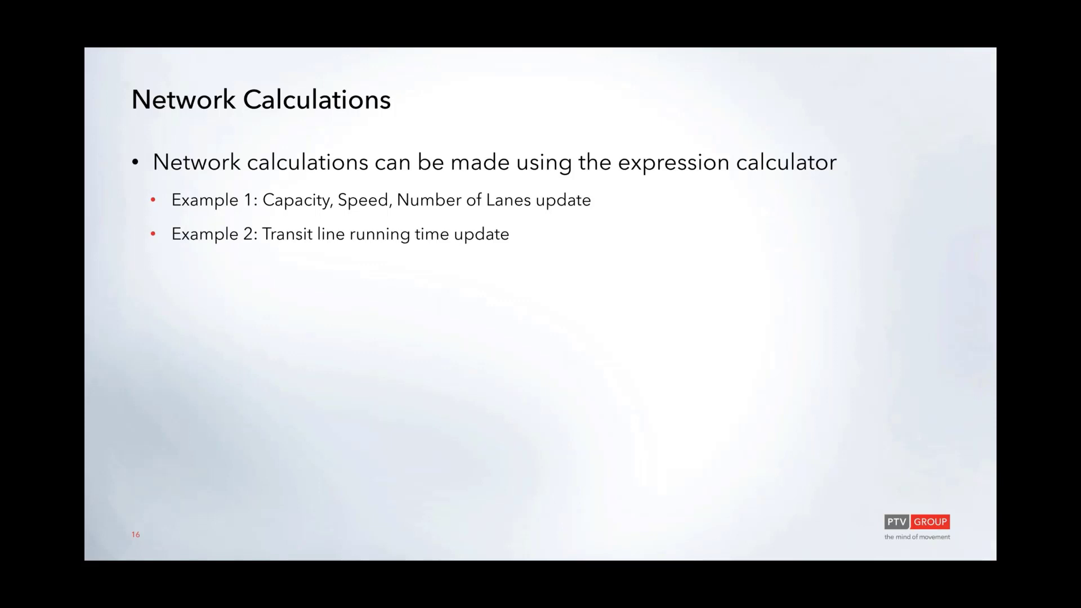
Step: End the slide show, switch back to PTV Visum, and open the procedure sequence
key(Escape)
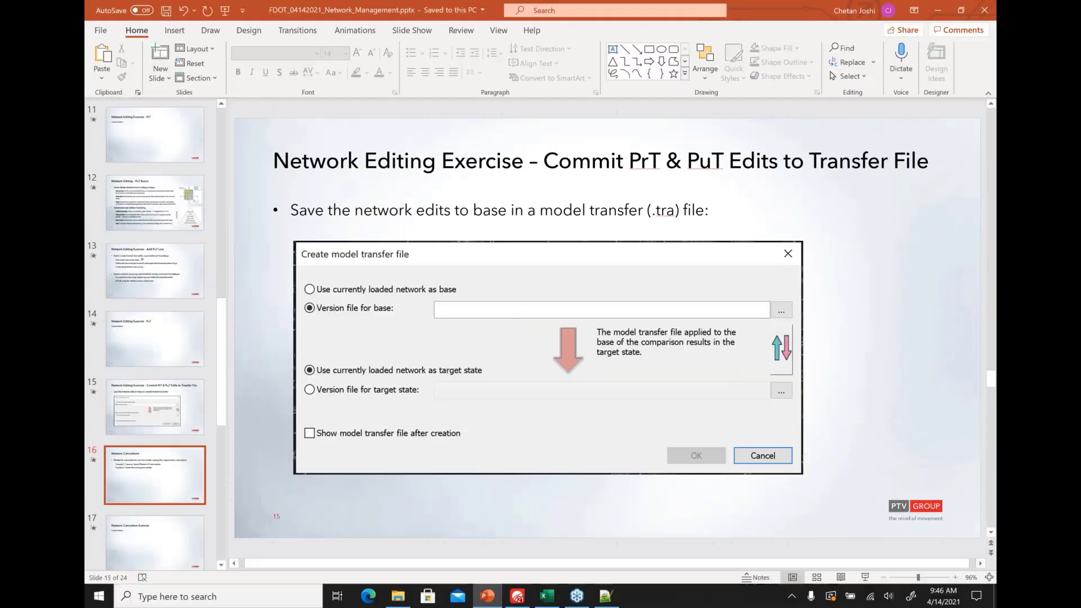
click(518, 597)
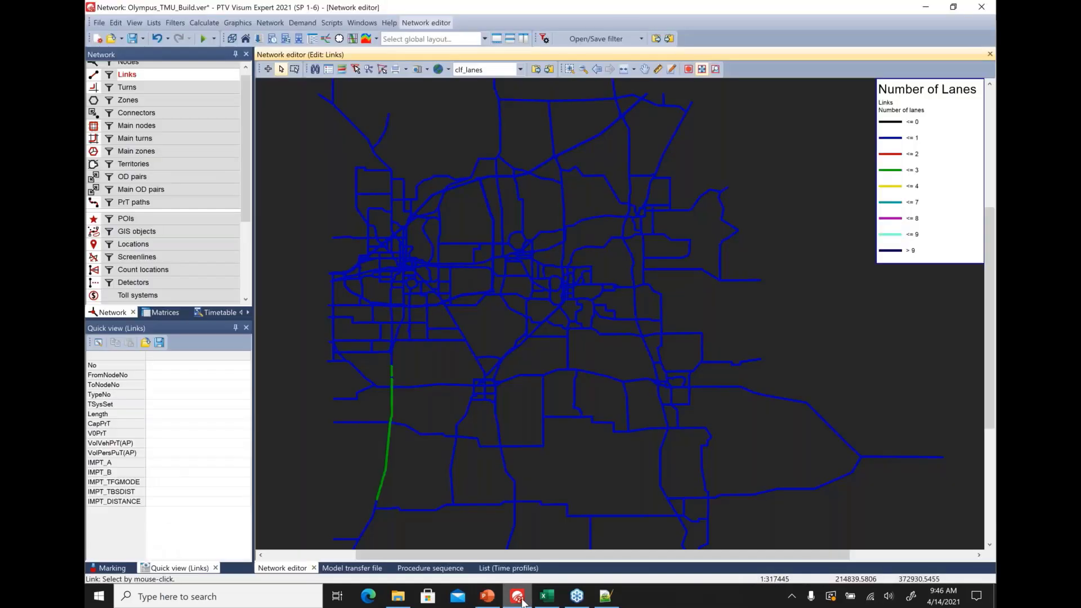
click(212, 25)
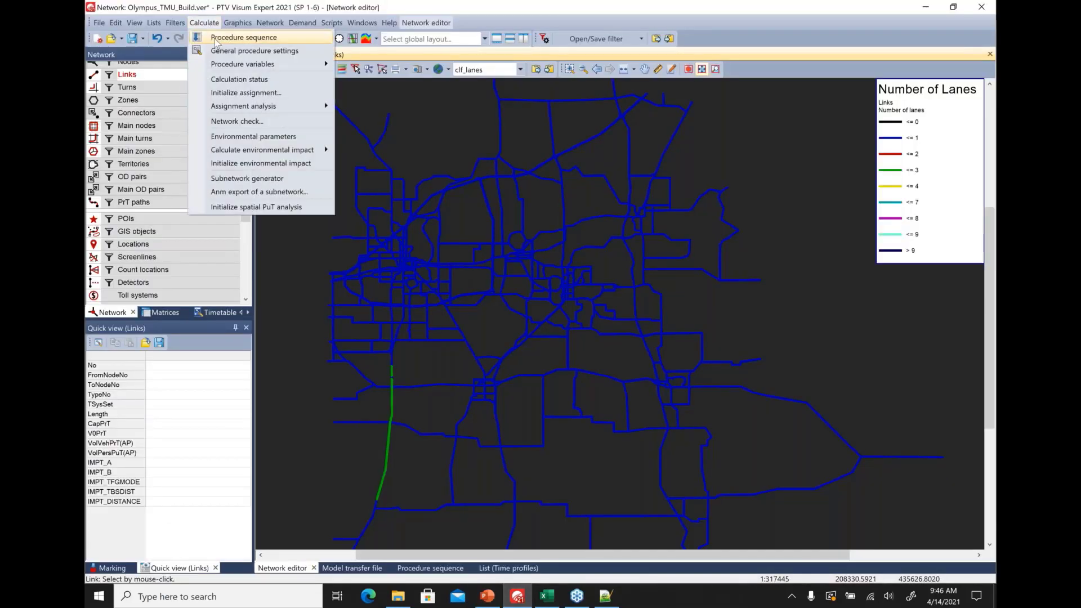
click(216, 39)
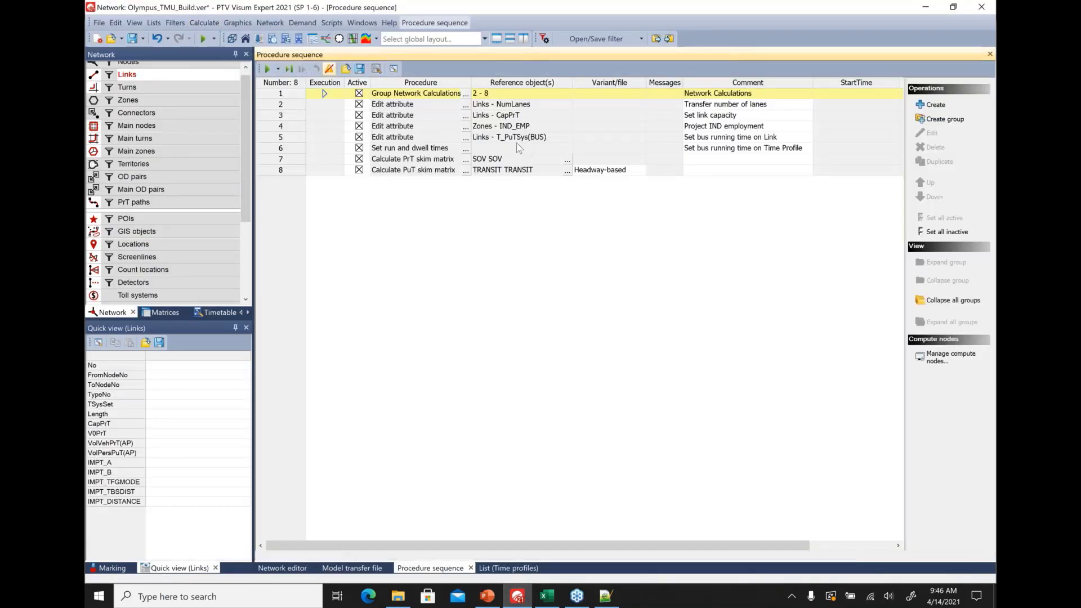
Step: Review the expression of the Edit attribute procedure for the links' number of lanes, and close its parameters
click(305, 107)
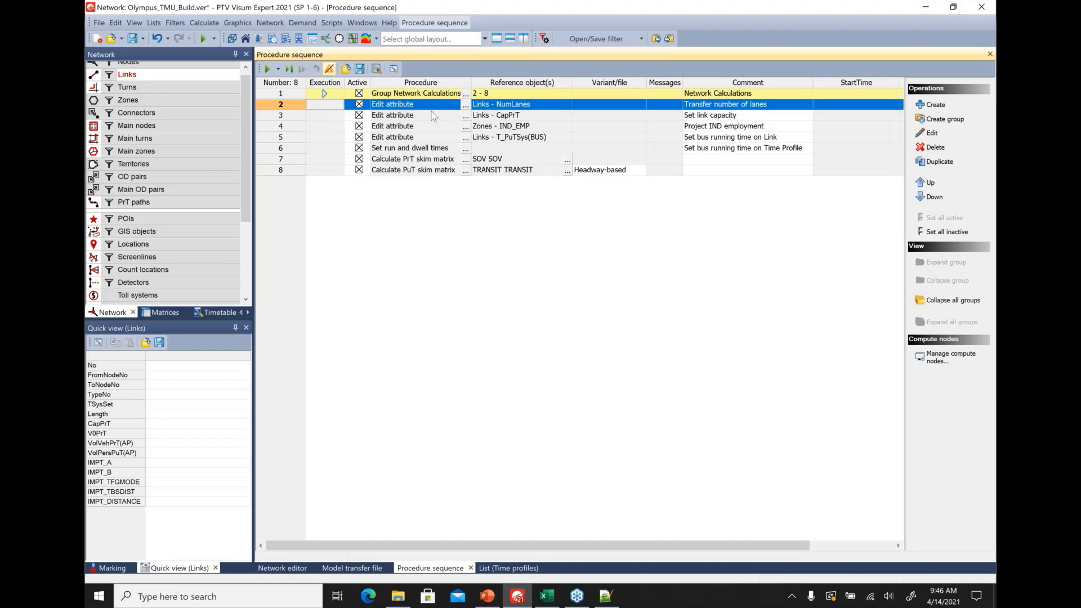
double_click(275, 107)
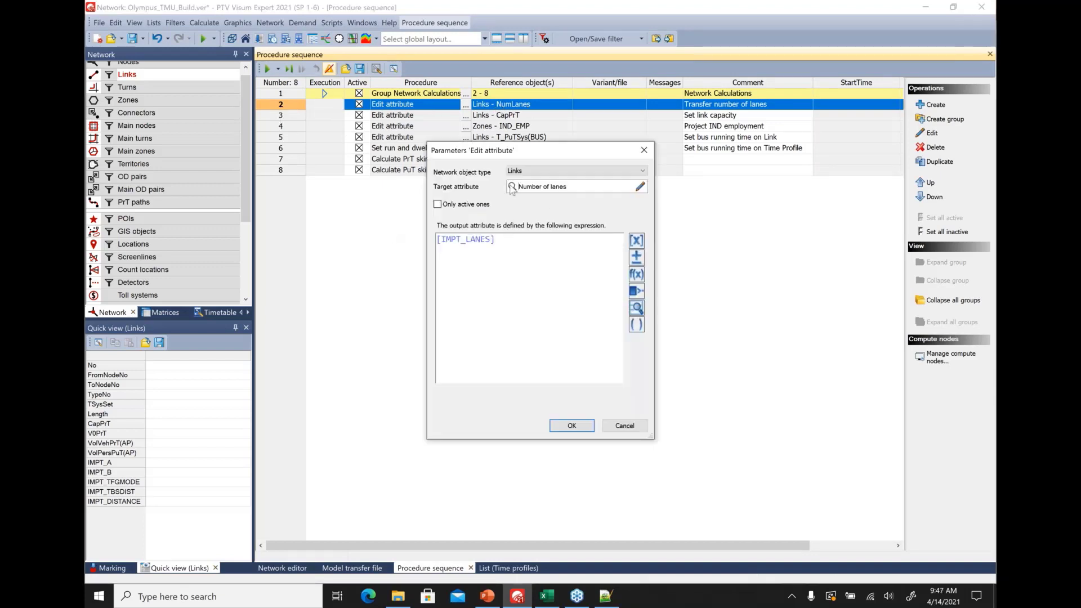
drag(495, 240, 402, 257)
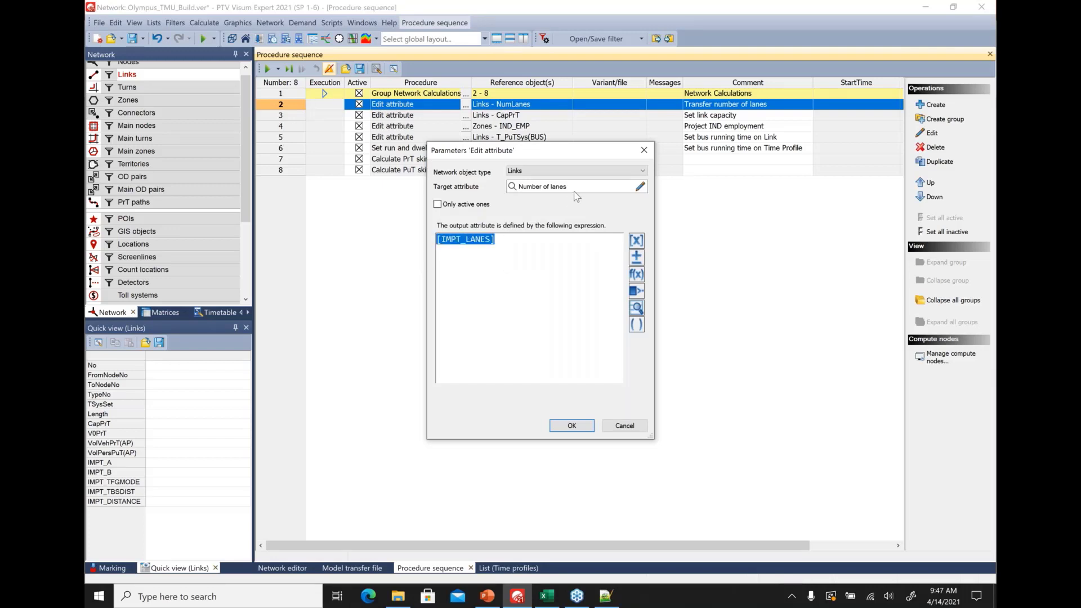
click(495, 242)
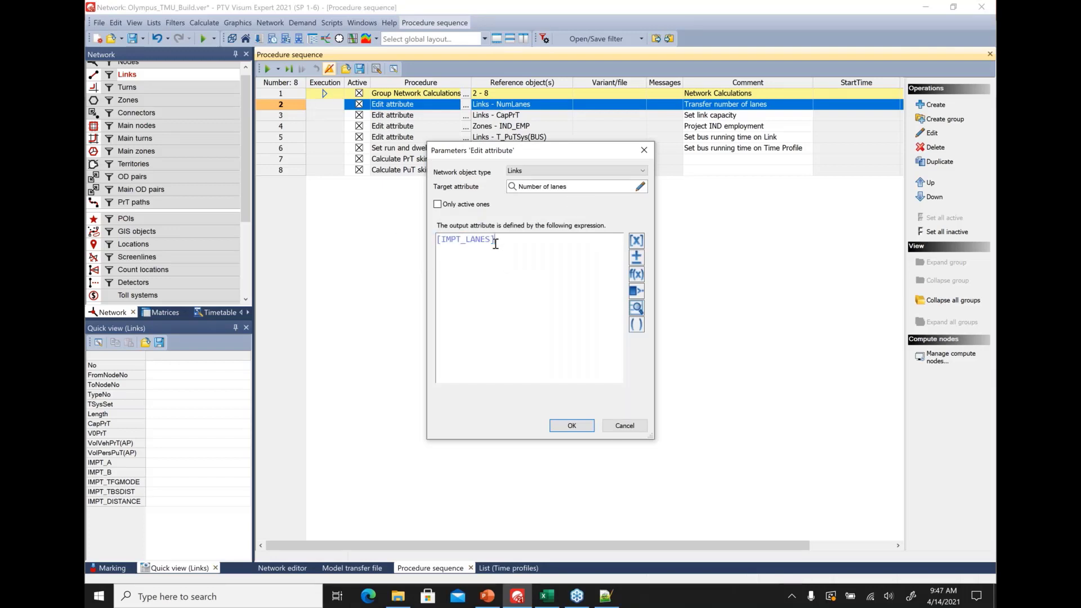
drag(496, 242, 423, 241)
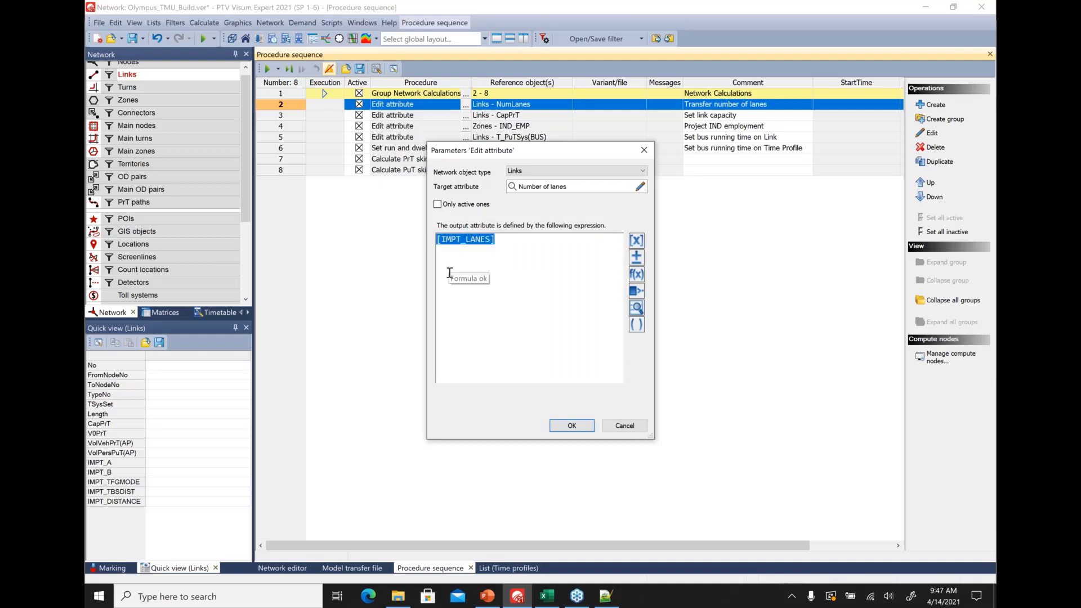
click(572, 425)
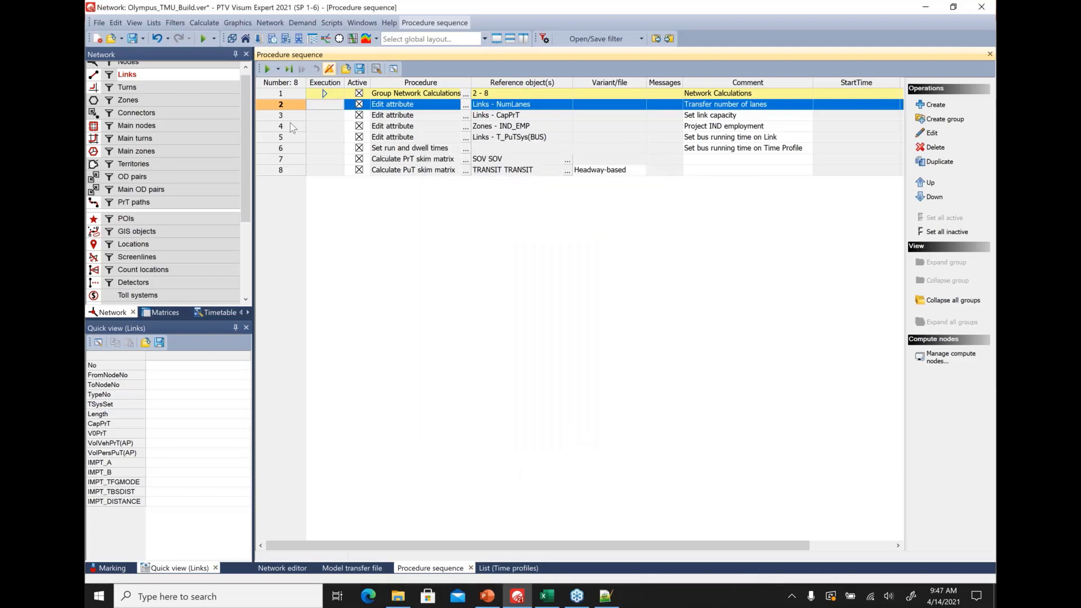
Step: Review the expression that sets link capacity PrT in the Edit attribute procedure, and close its parameters
key(Down)
key(Return)
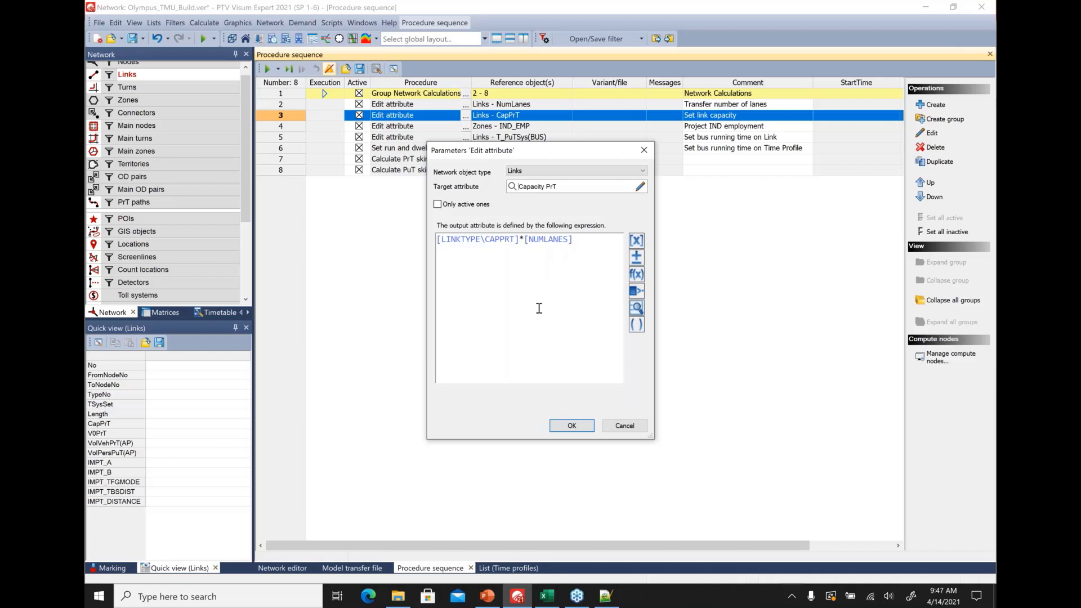
click(563, 426)
click(571, 426)
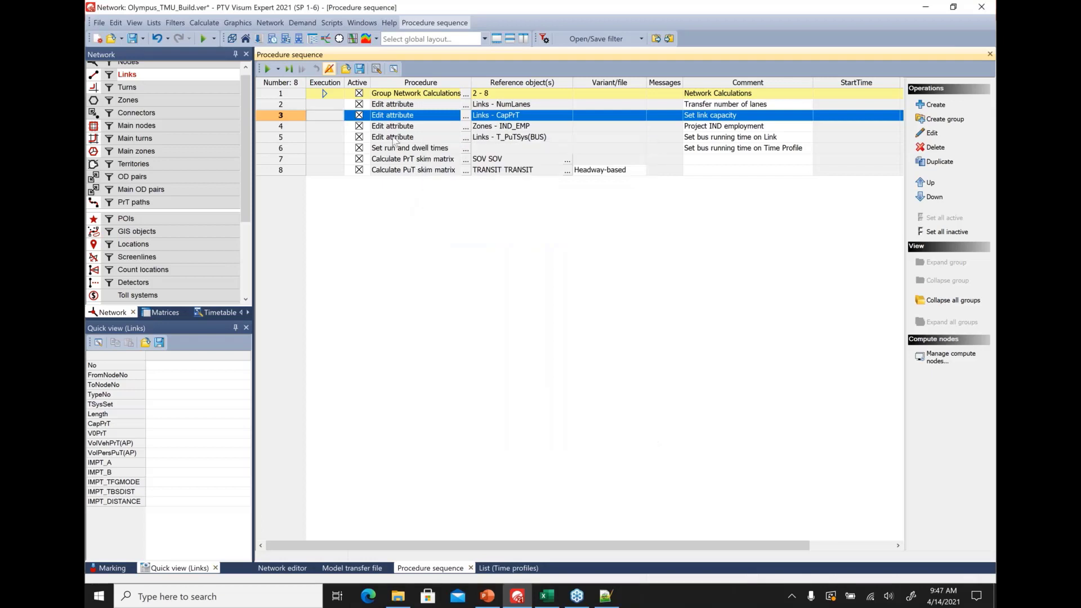
Step: Inspect the growth expression for zone attribute IND_EMP, including its rate and exponent, and close it without changes
click(291, 128)
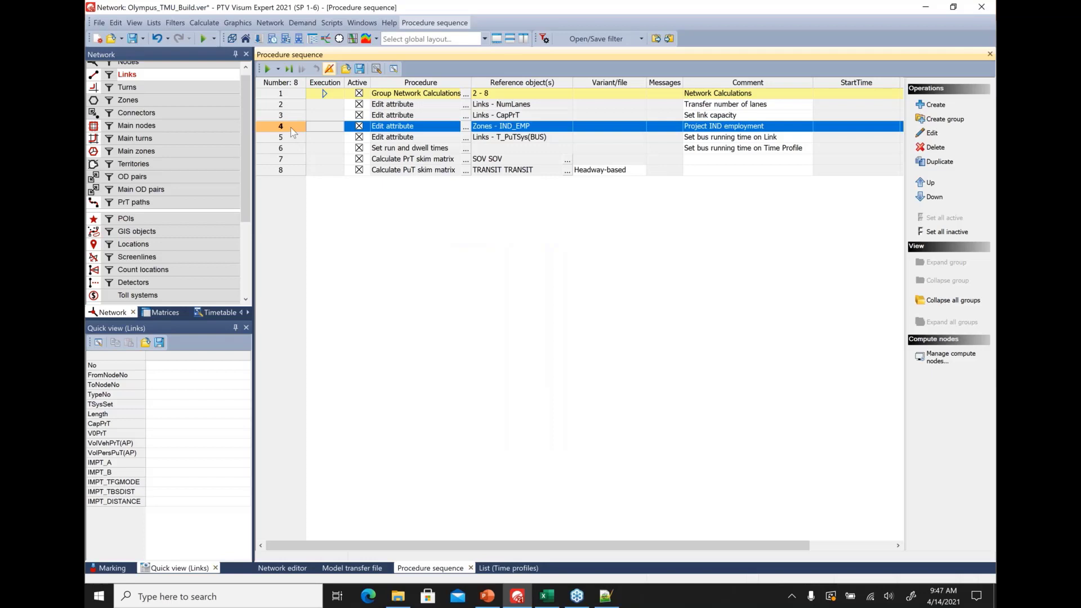
double_click(292, 132)
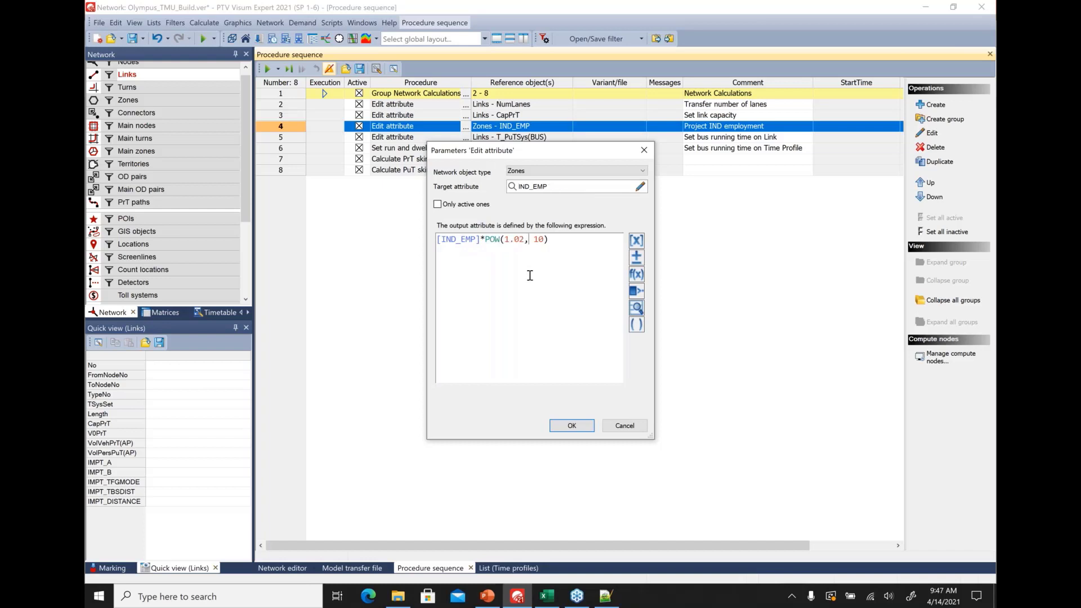
double_click(539, 240)
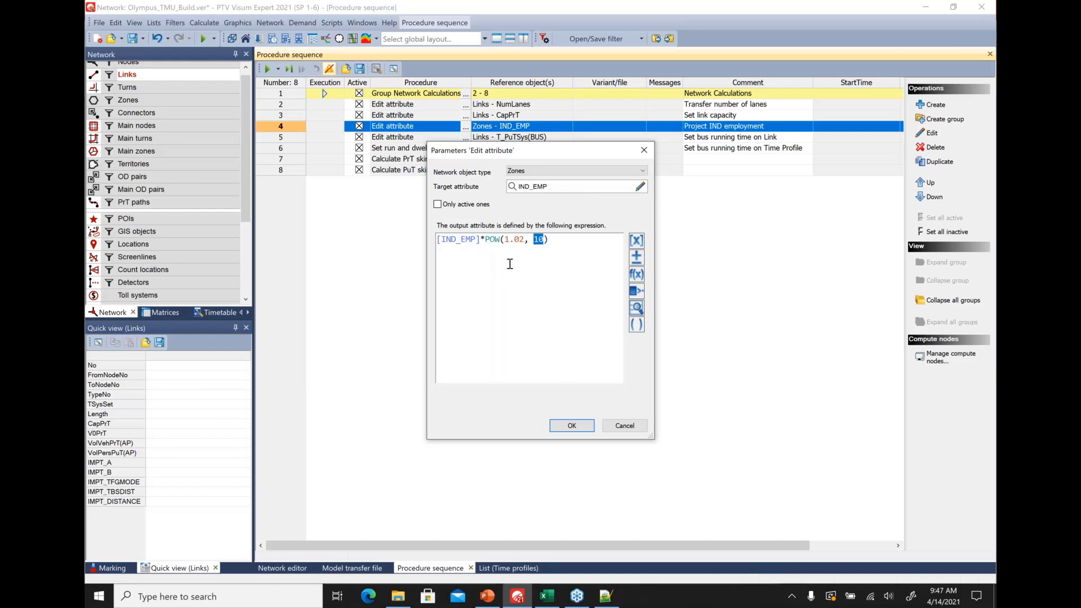
click(521, 240)
click(625, 427)
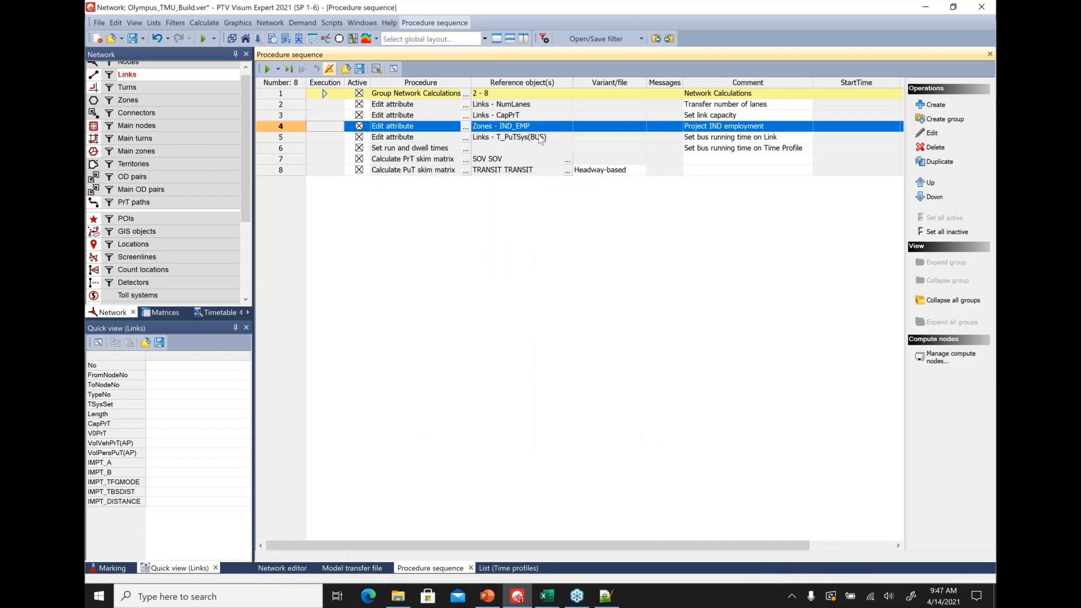
Step: Open the Edit attribute procedure for bus running time on links and examine its expression and speed divisor
click(284, 138)
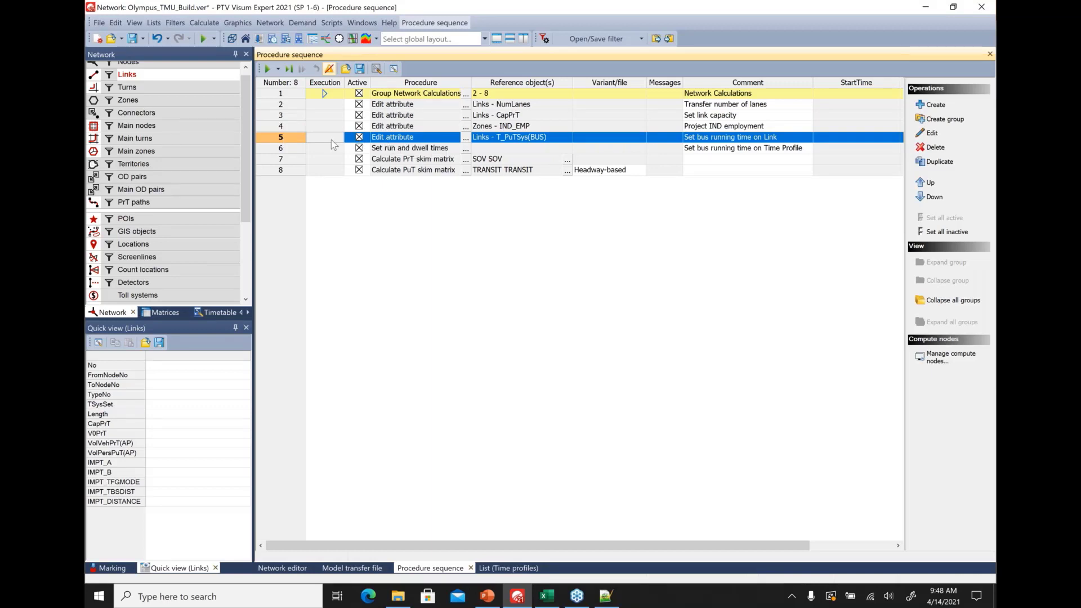
click(470, 140)
click(506, 140)
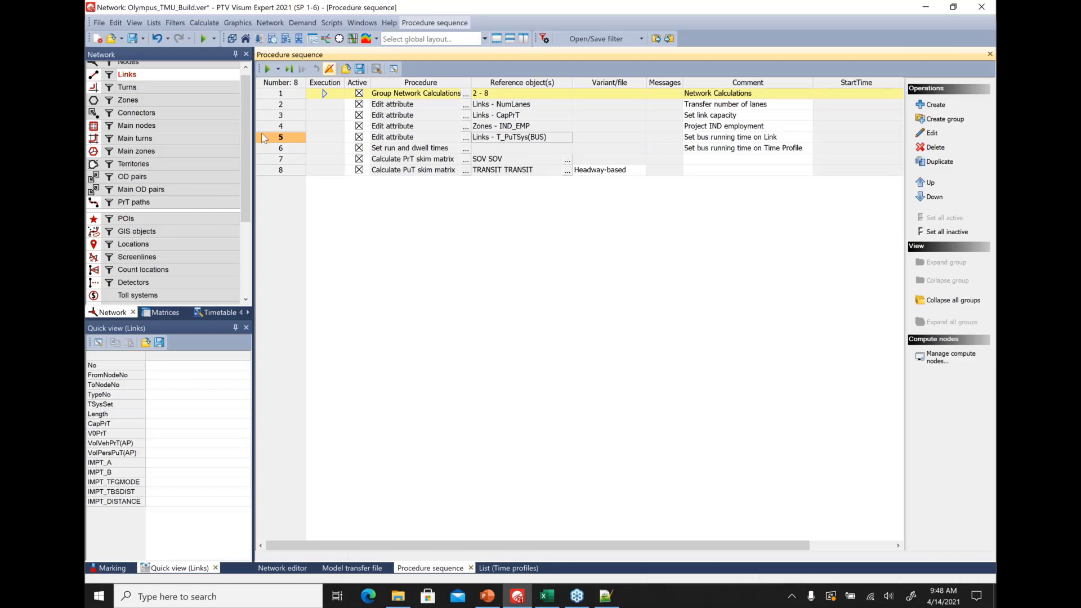
double_click(280, 143)
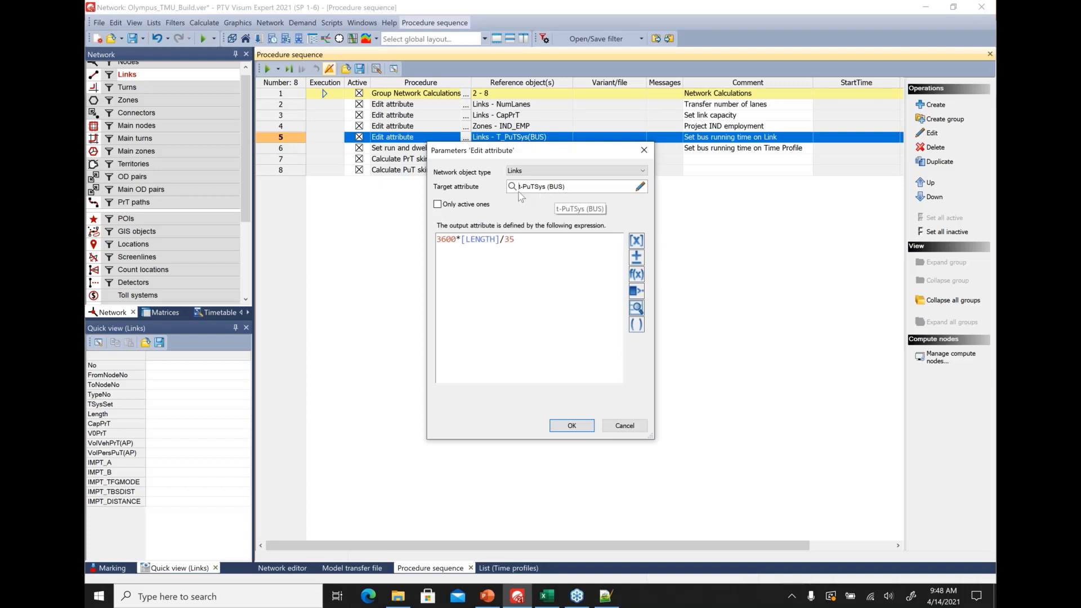
drag(515, 241, 436, 247)
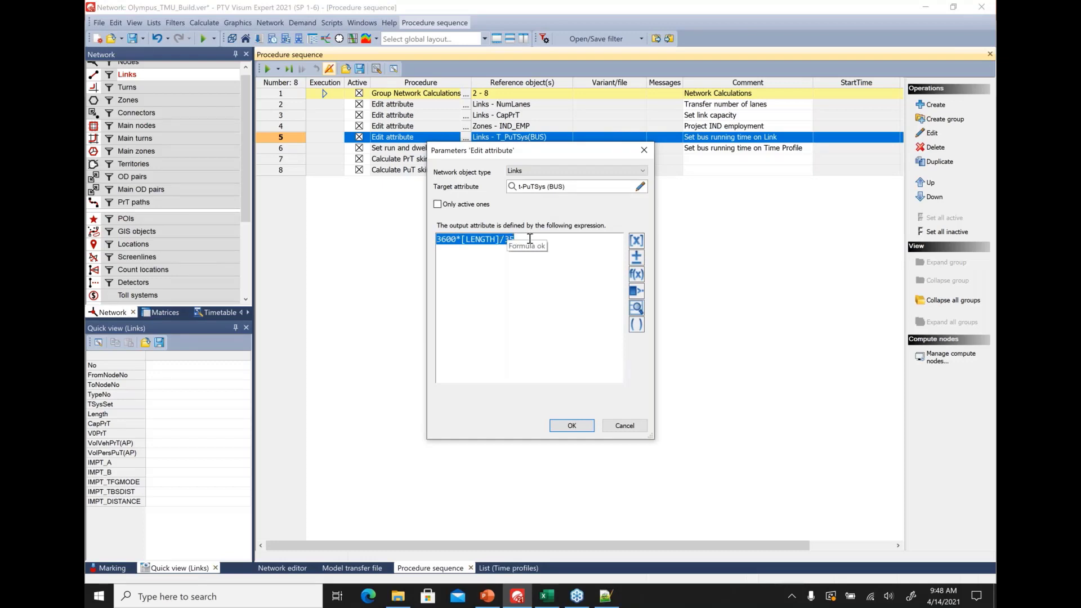
click(500, 264)
drag(505, 241, 516, 243)
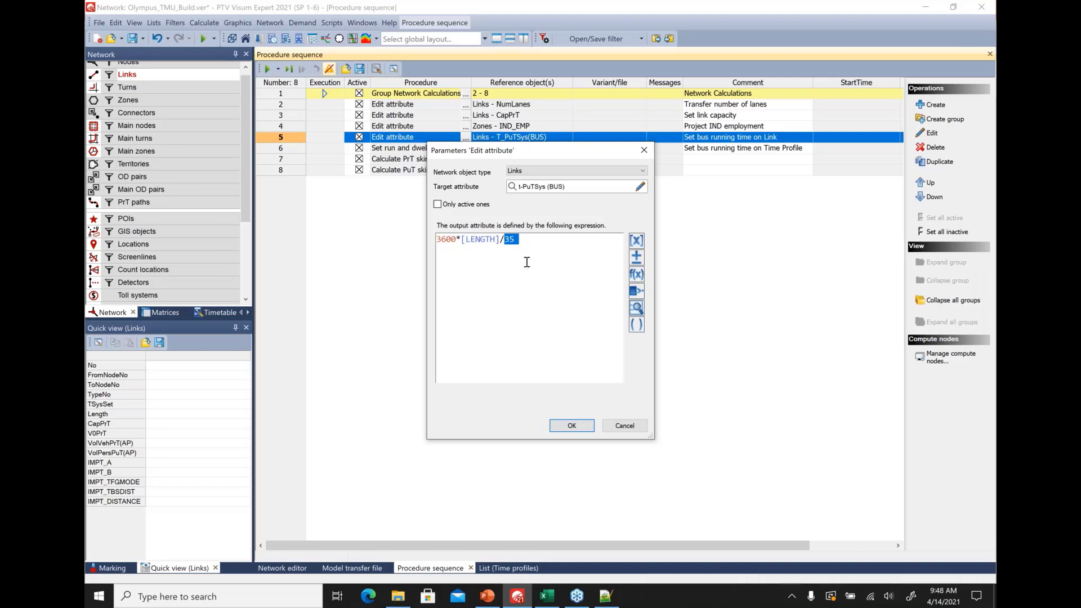
Step: Check the link attributes that could replace the fixed bus speed in the expression, and close the procedure's parameters
click(637, 241)
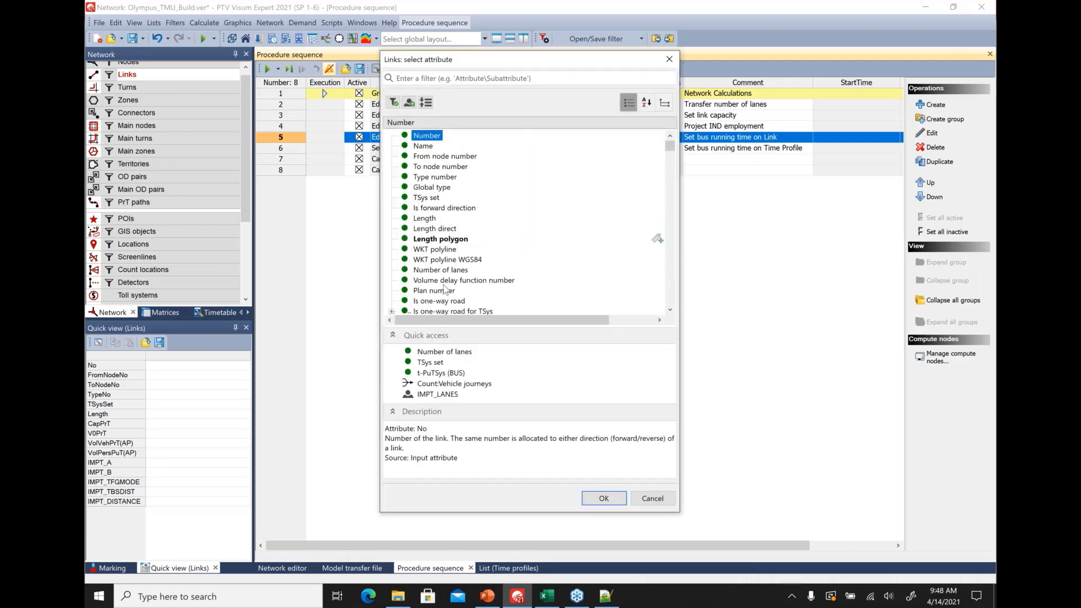
click(649, 496)
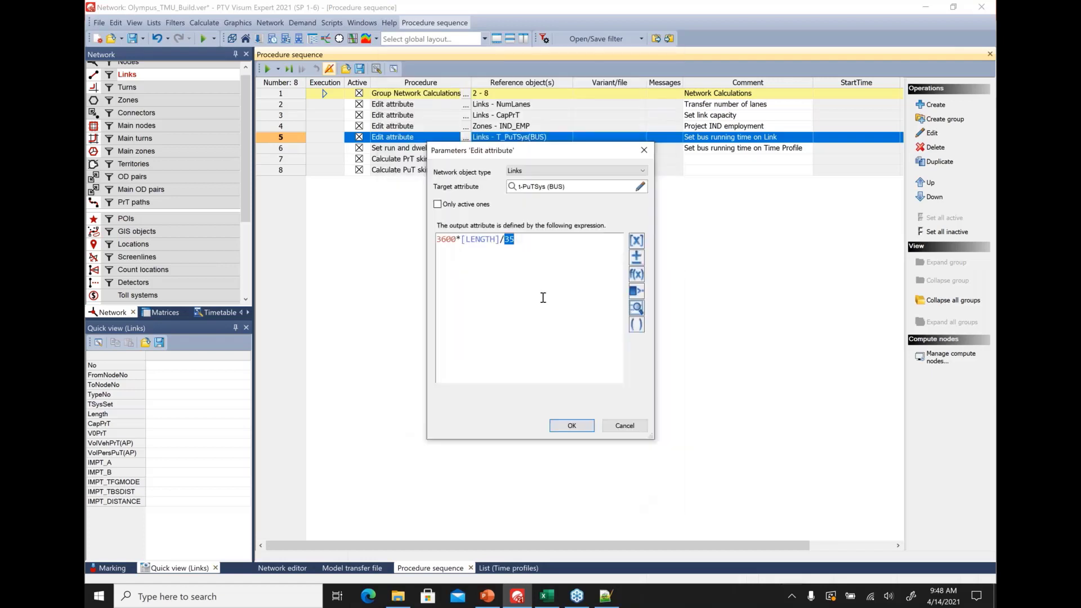
click(633, 246)
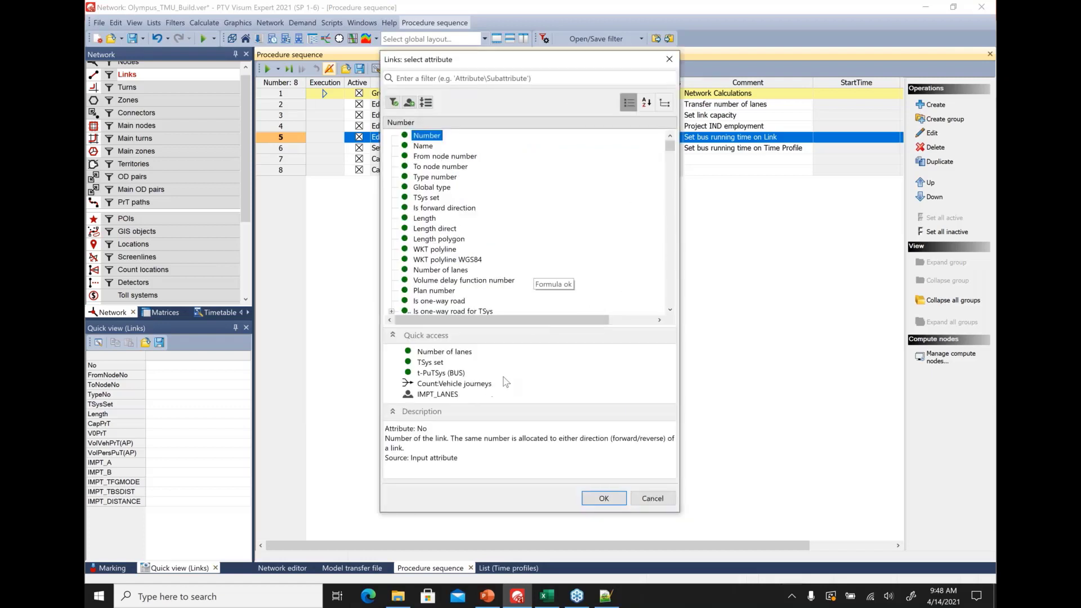
click(652, 498)
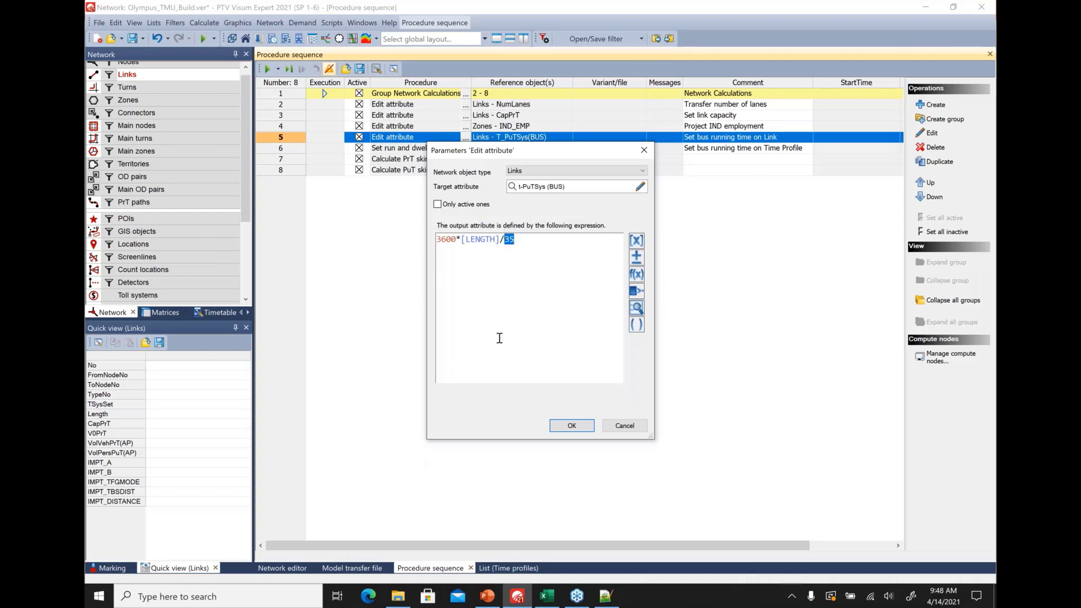
click(573, 426)
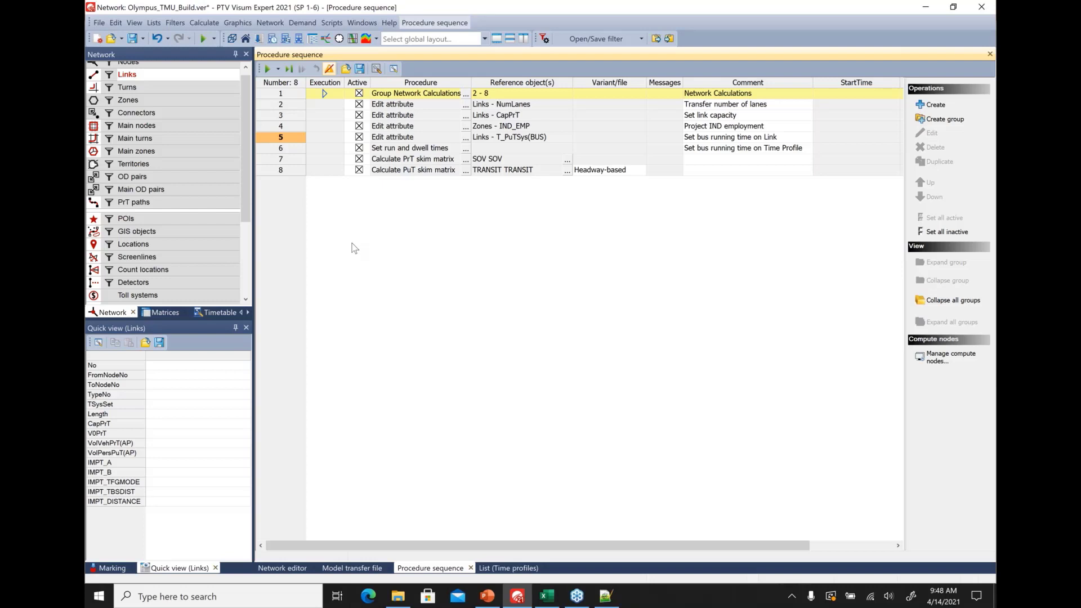
Step: Start execution at the Transfer number of lanes procedure, run it as a single step, and show the network editor
click(329, 106)
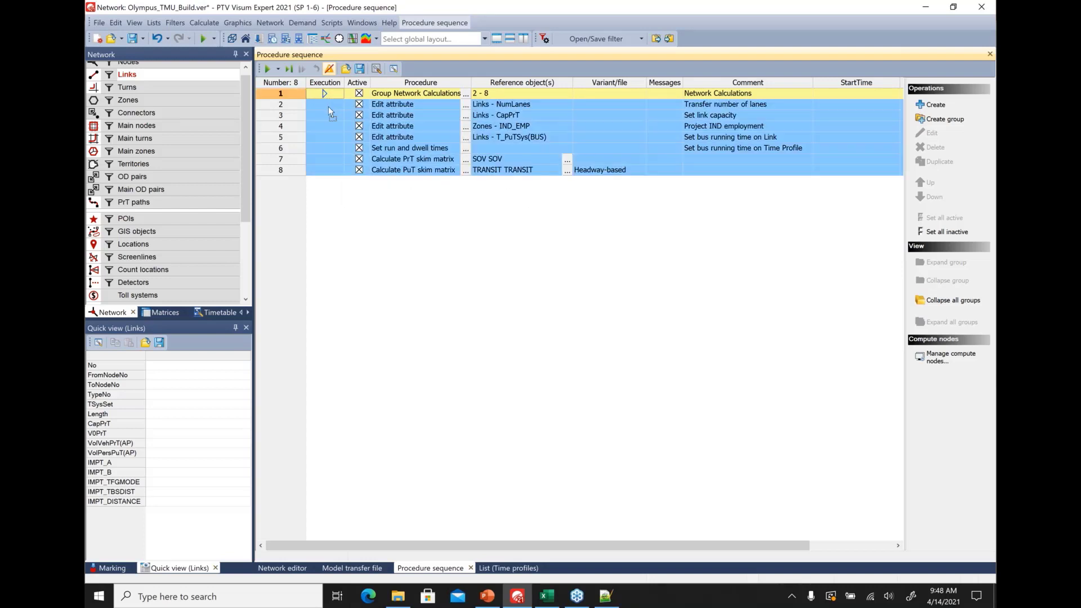
click(329, 106)
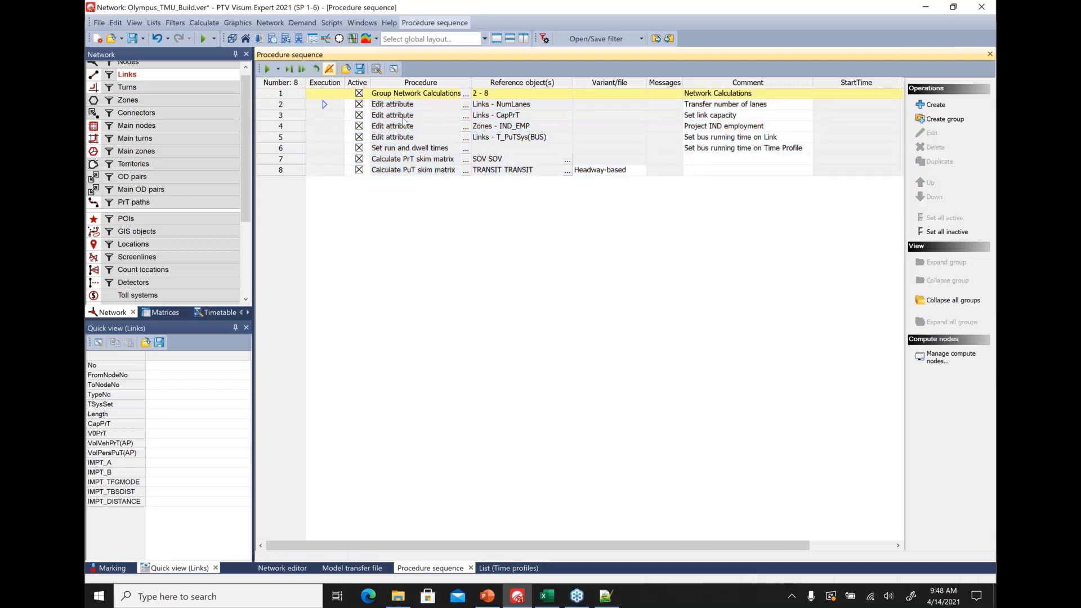
click(288, 69)
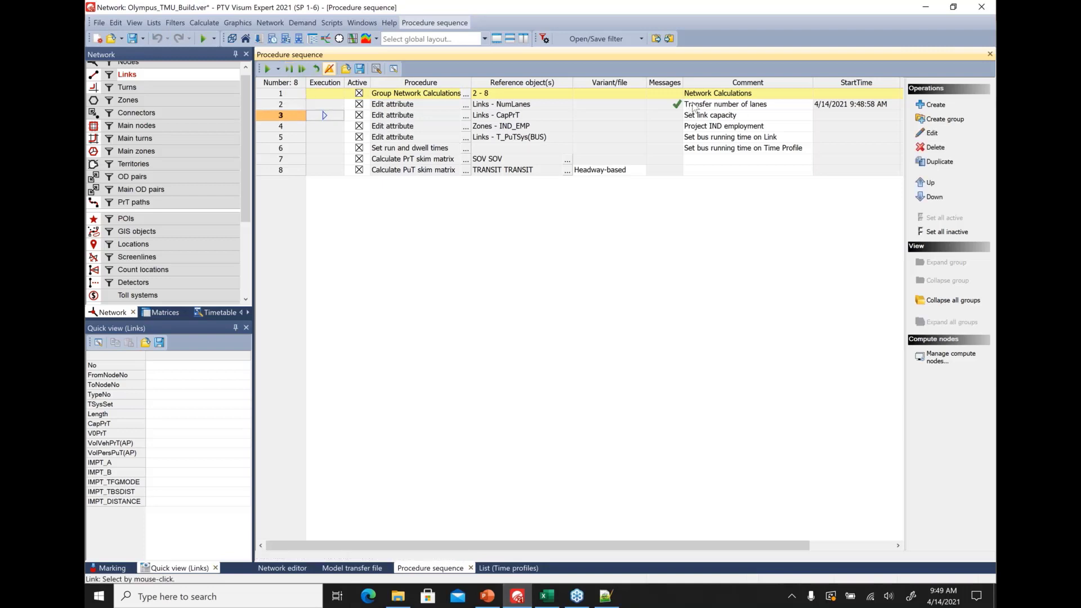
click(301, 567)
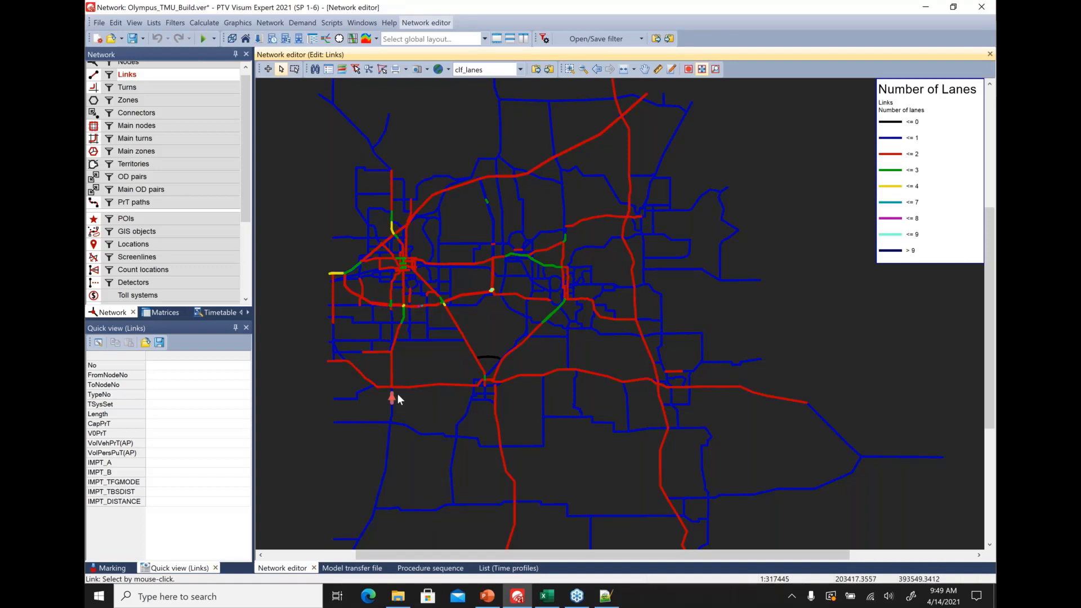
Step: Run the link capacity, IND employment and link bus running time procedures one at a time from the procedure sequence
click(431, 568)
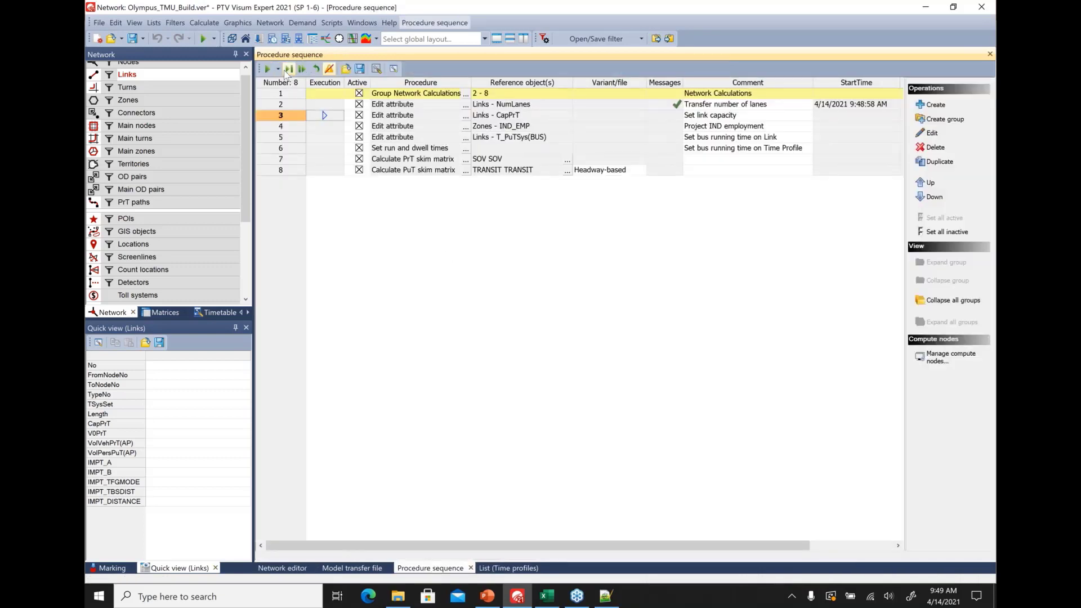
click(285, 70)
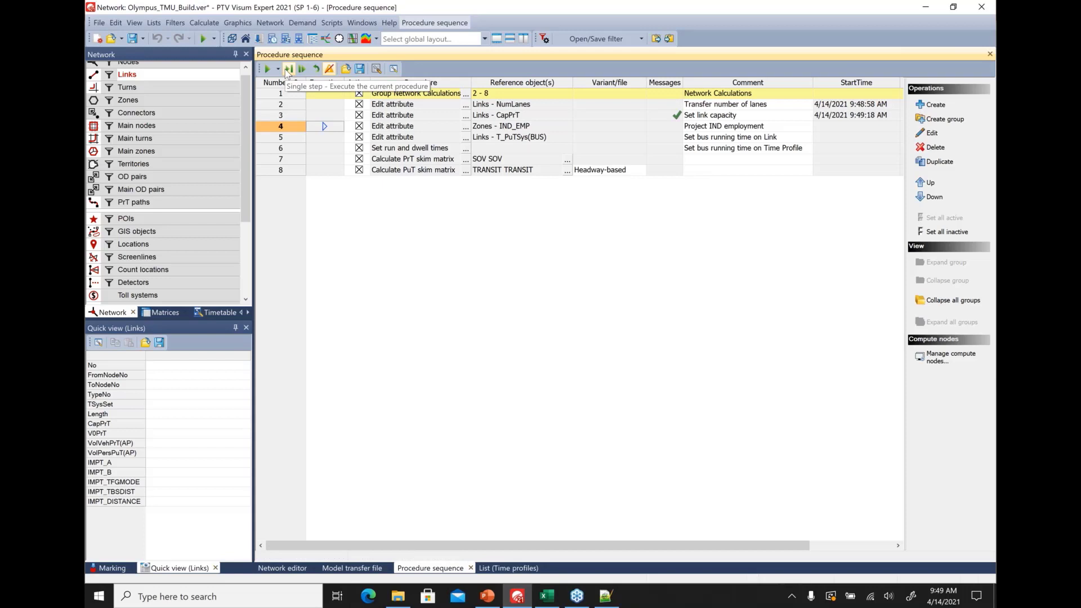
click(286, 70)
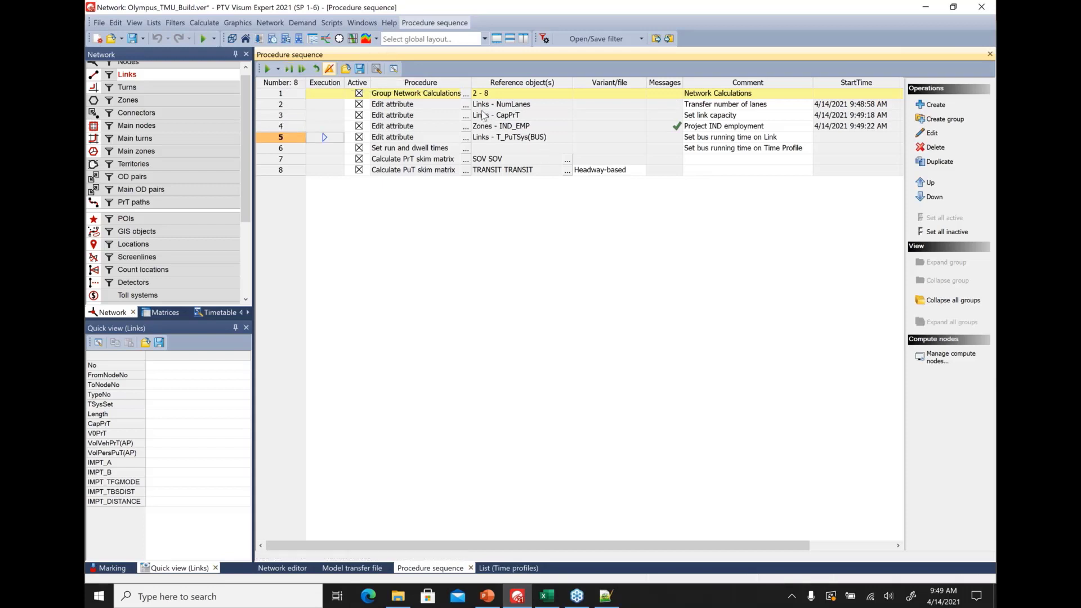
click(287, 71)
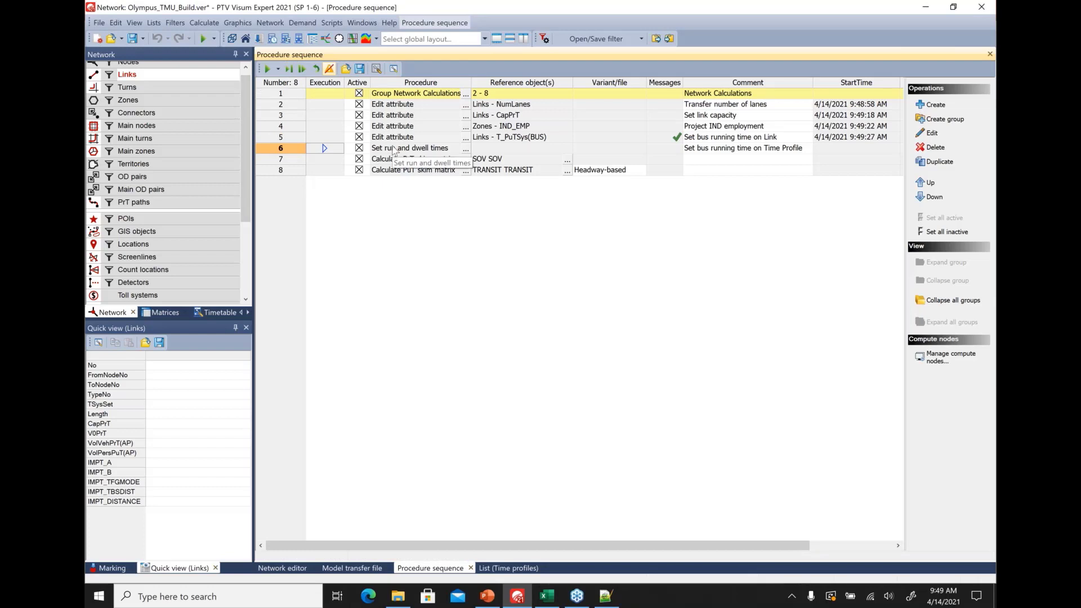
Step: Examine the Set run and dwell times settings based on link attribute t-PuTSys (BUS), confirm them, and run only that procedure
double_click(299, 150)
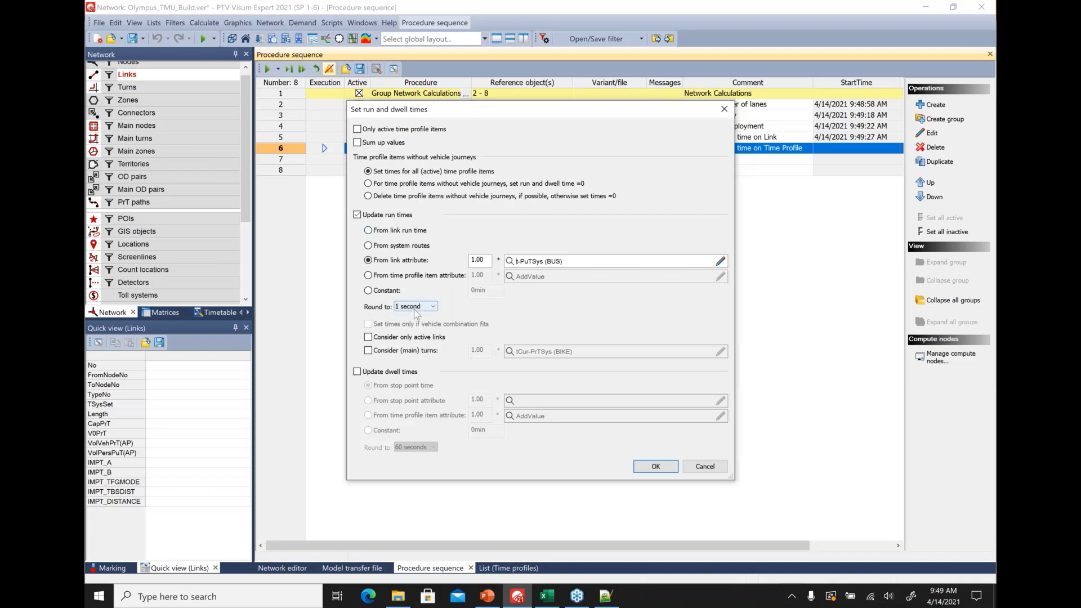
click(543, 260)
drag(538, 110, 529, 163)
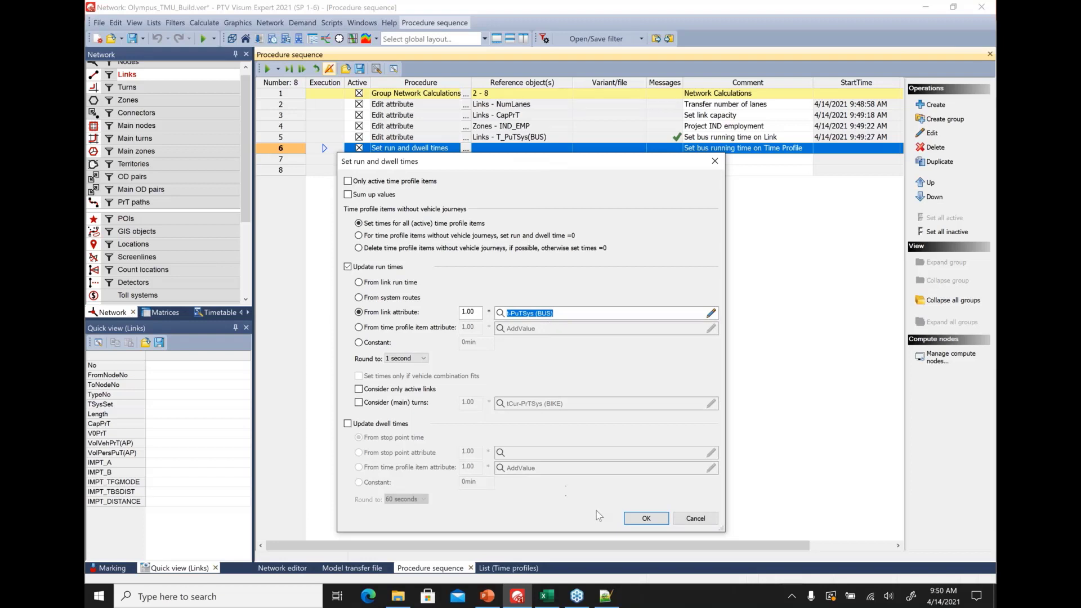
click(645, 519)
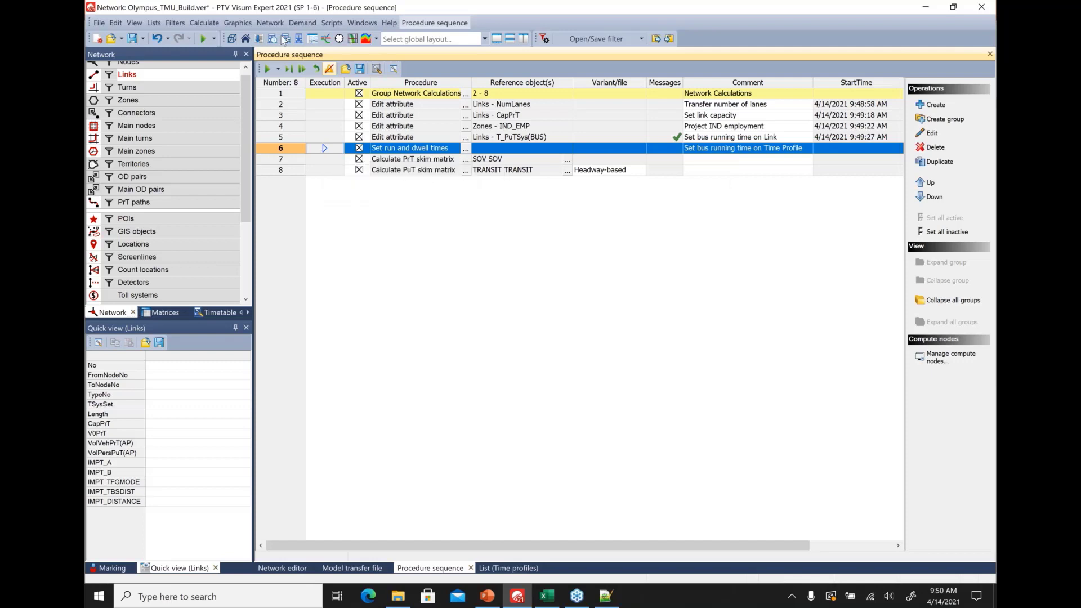
click(289, 69)
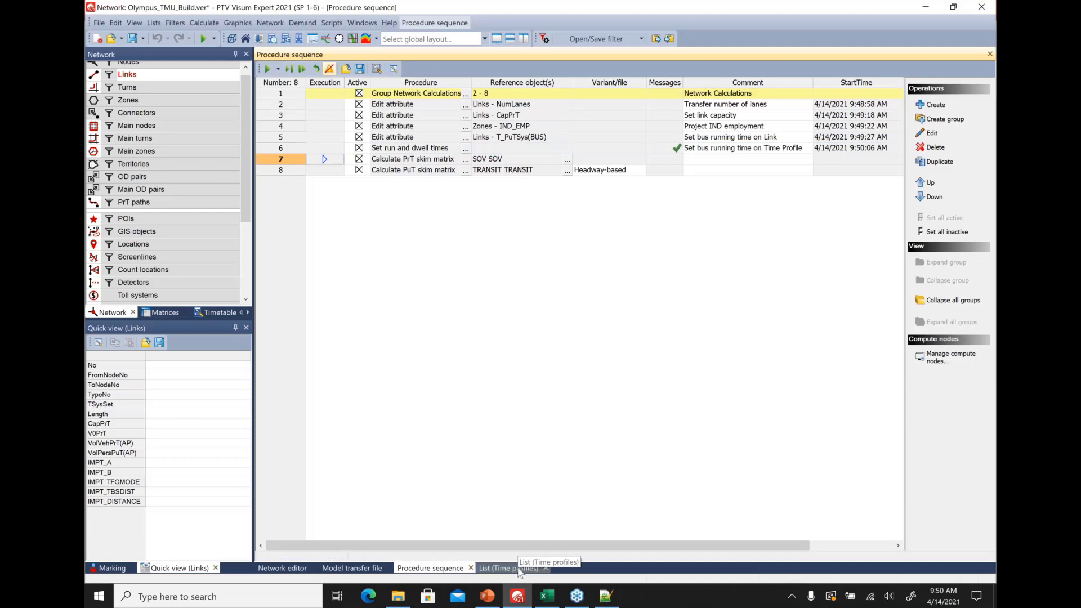
Step: Check the link run time of NEW_LINE in the time profiles list and return to the procedure sequence
click(519, 569)
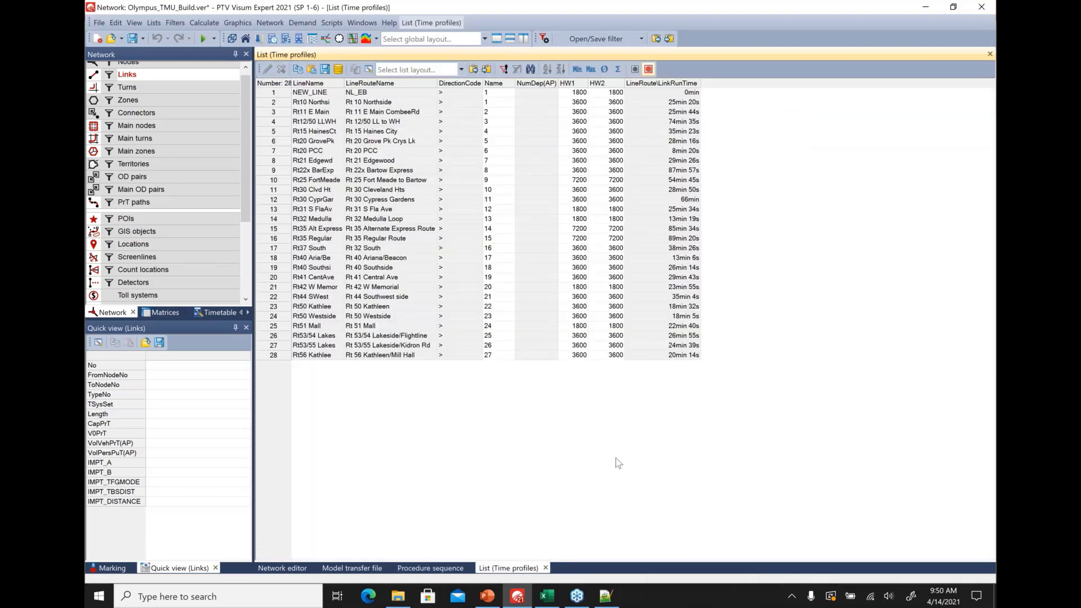
click(677, 95)
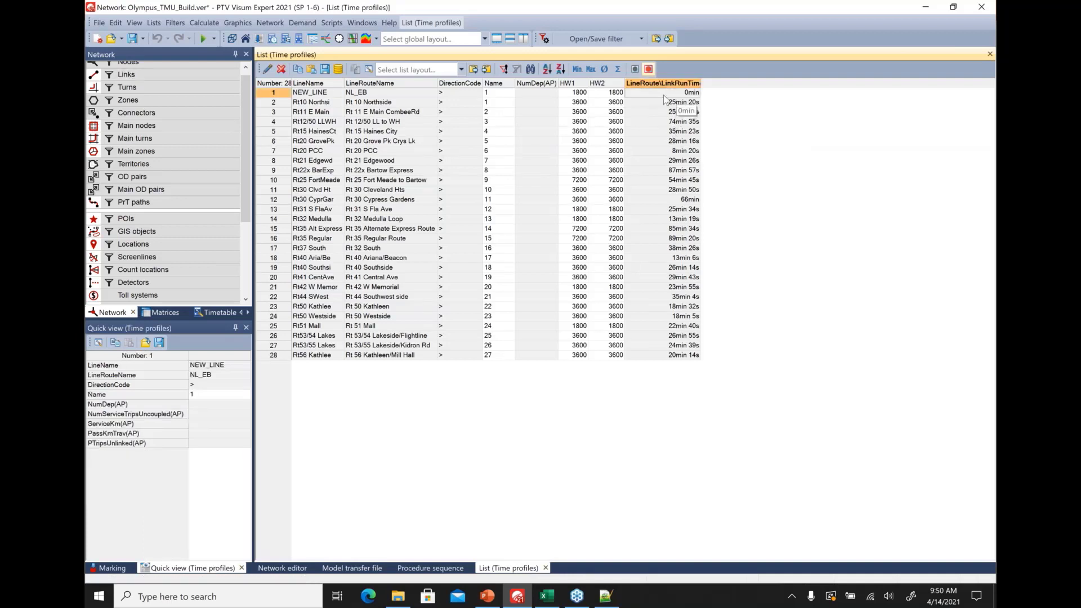
click(430, 568)
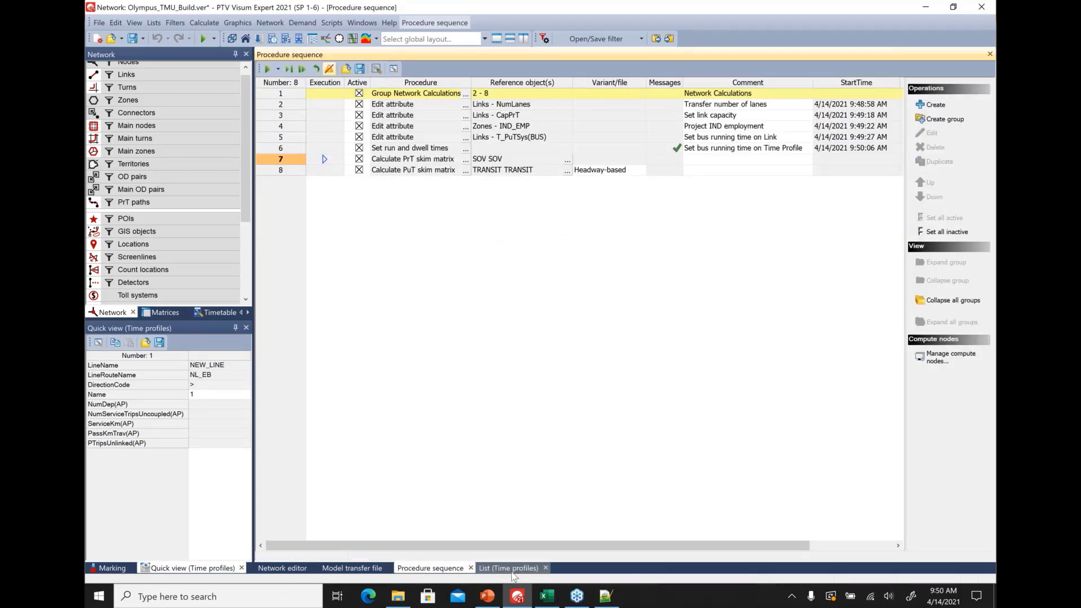
Step: Show the network editor with the map_base graphic parameters, and switch it to the transit_vehicles display
click(283, 569)
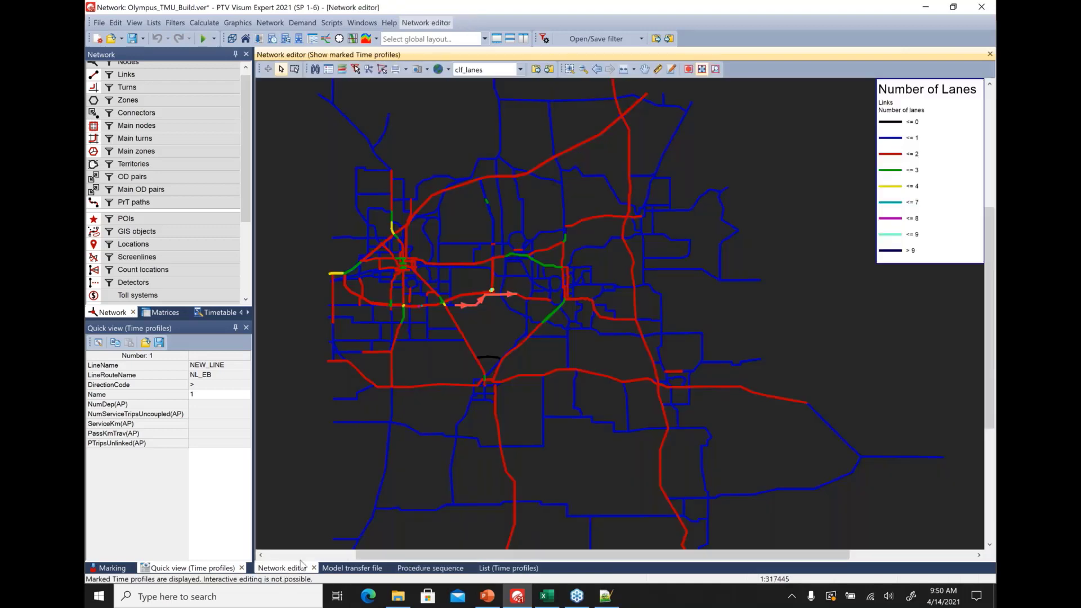
click(520, 70)
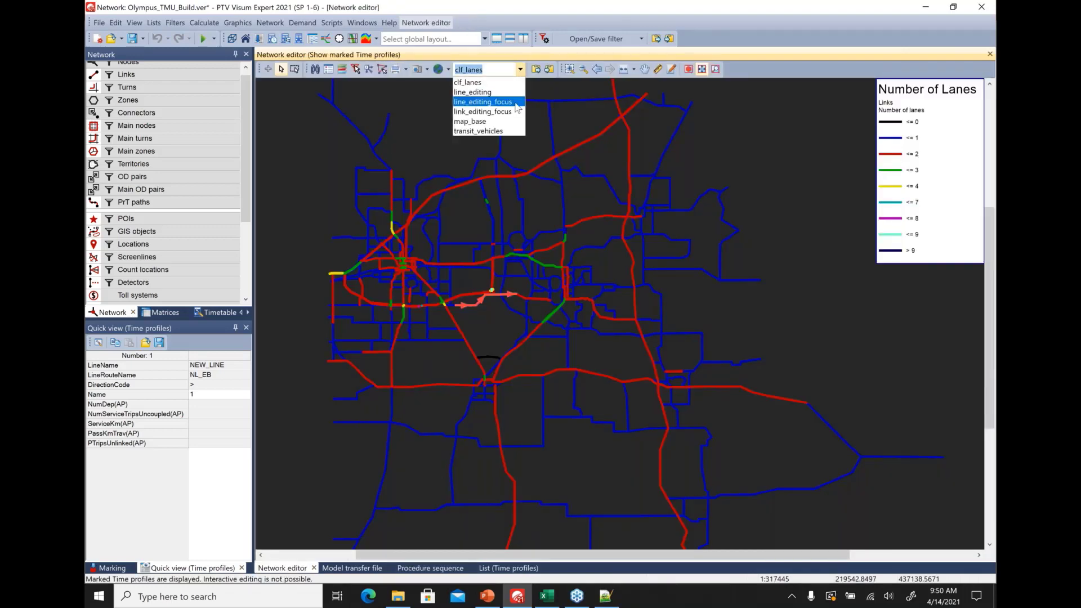
click(510, 124)
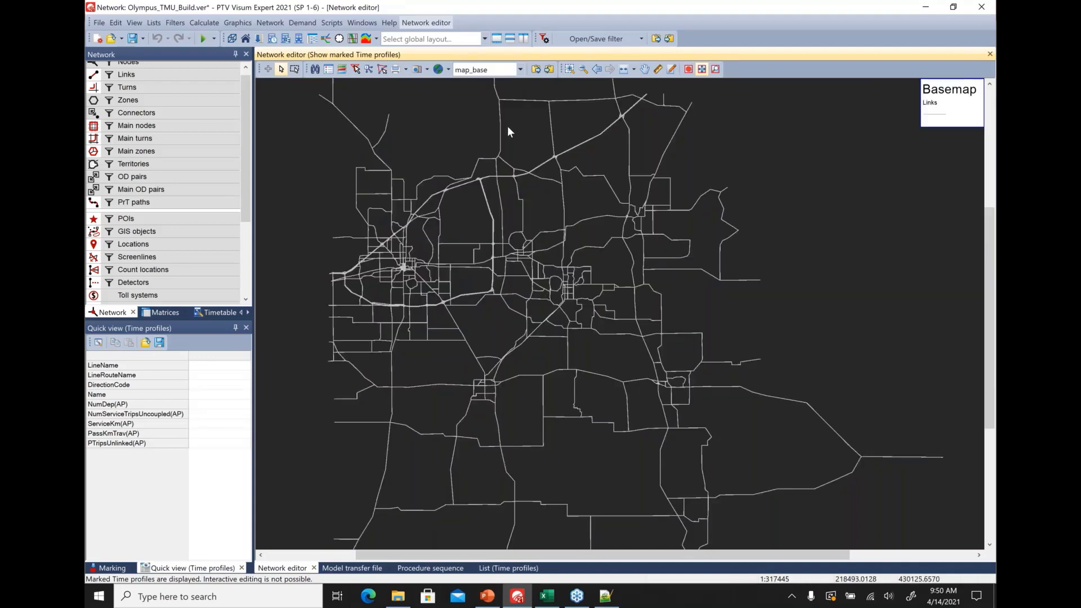
click(521, 70)
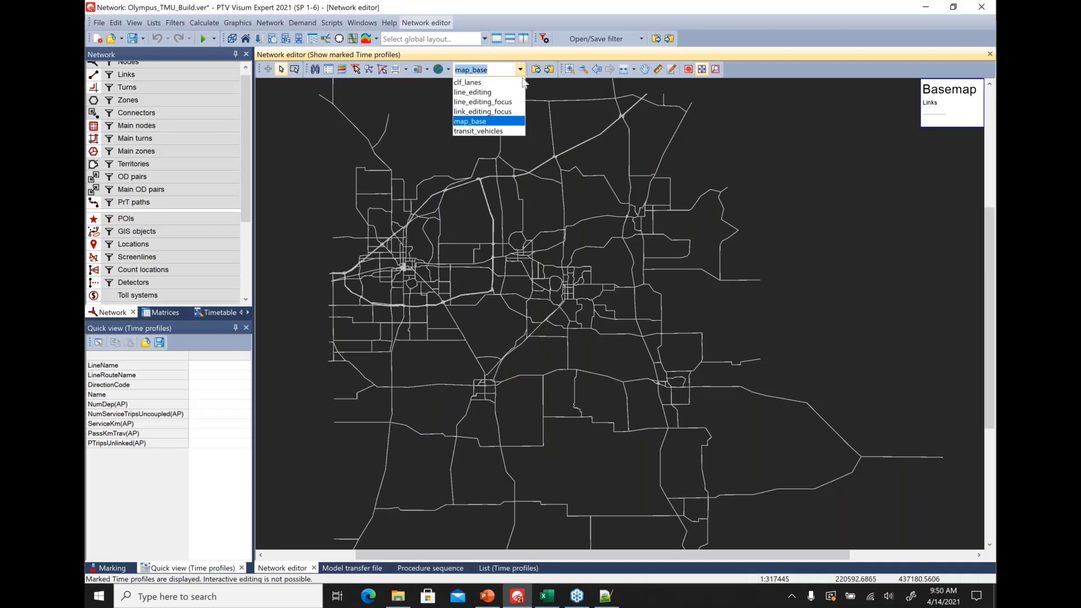
click(514, 131)
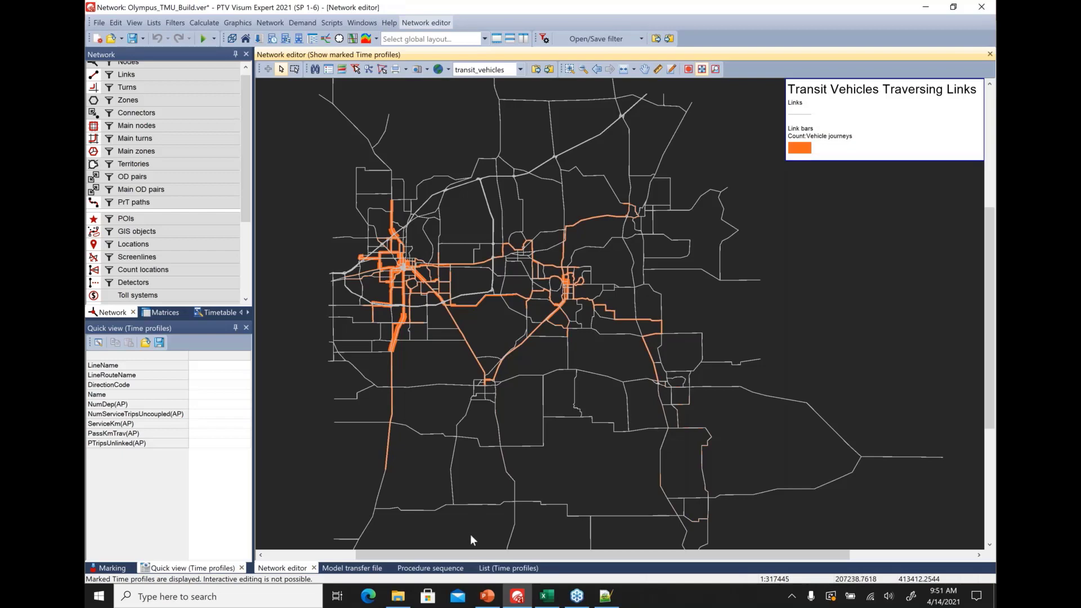
Step: Switch to PowerPoint, go to the Network Troubleshooting slide, and present it up to the network check tool point
click(487, 596)
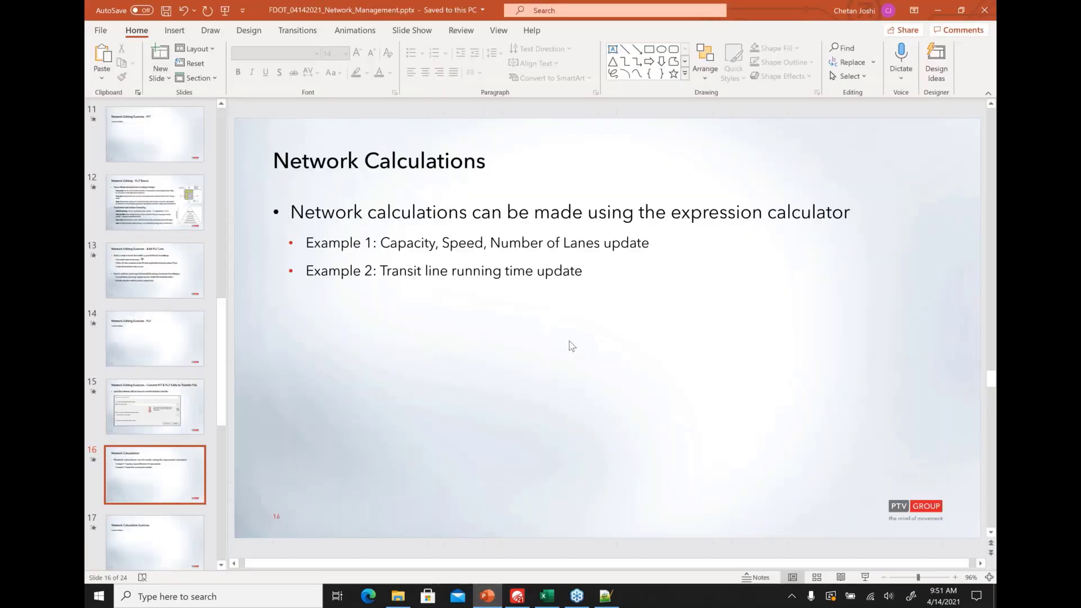
scroll(571, 345, down, 2)
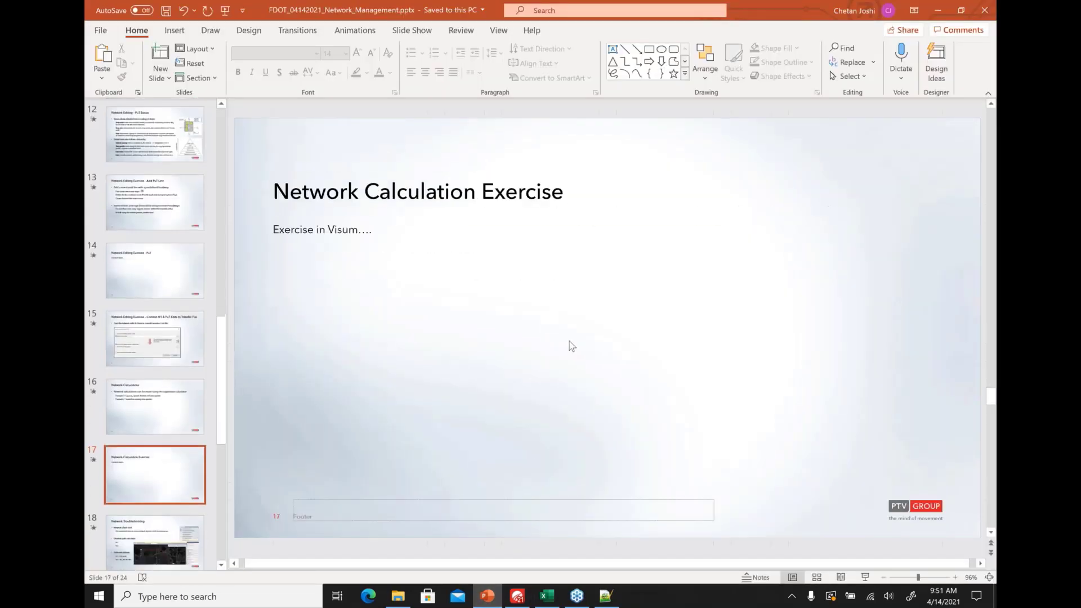
scroll(571, 345, down, 1)
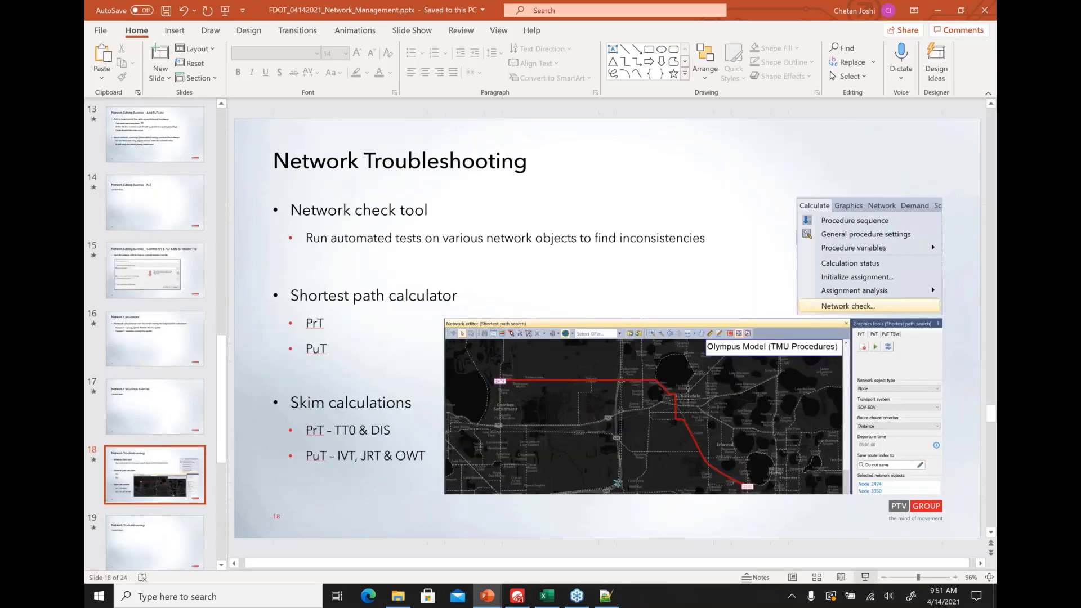
click(866, 579)
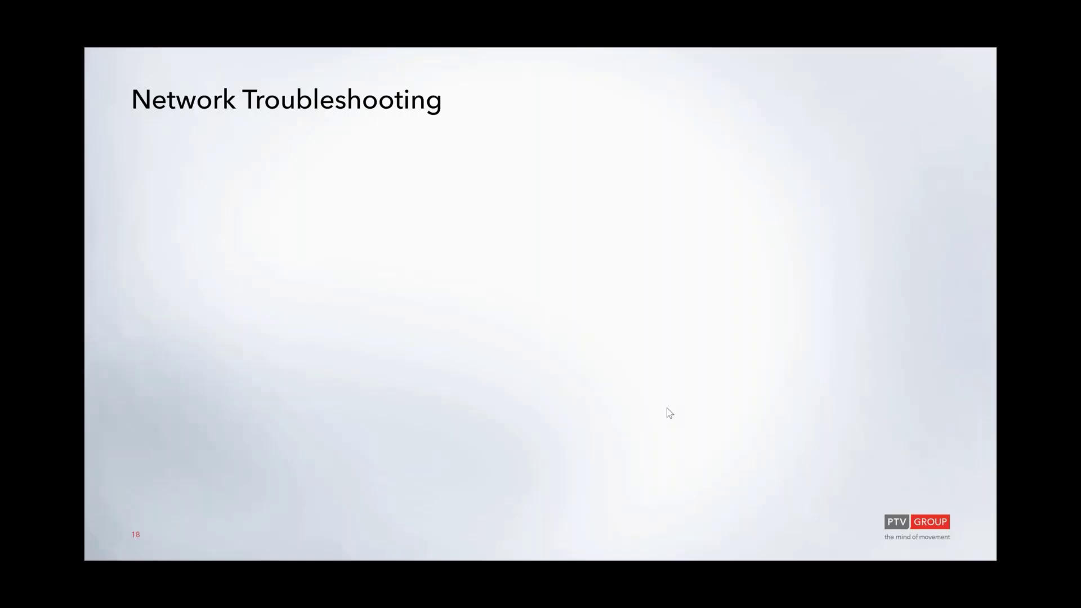
click(667, 408)
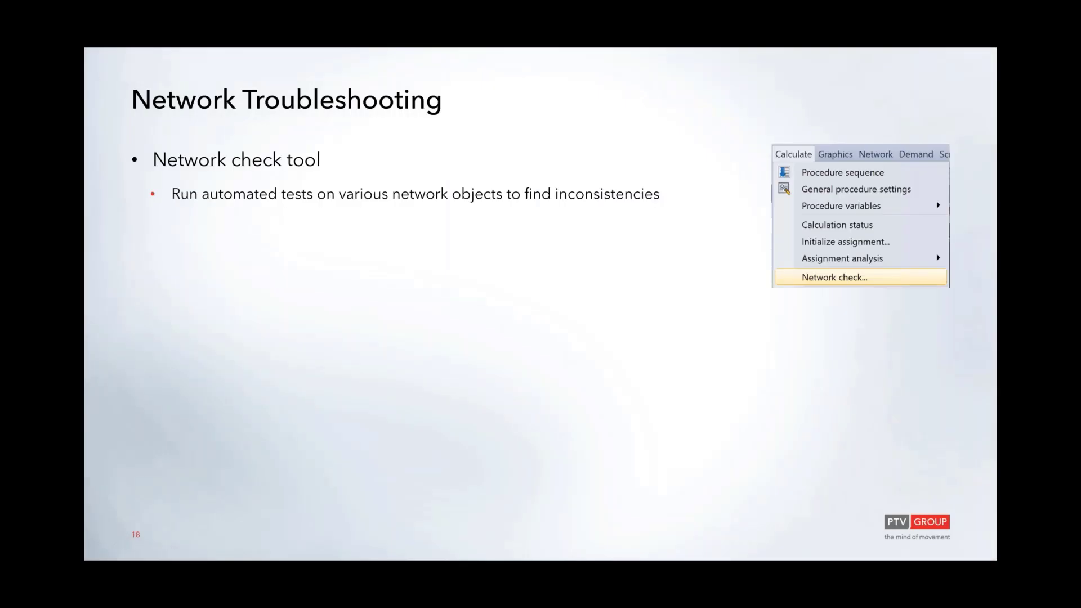
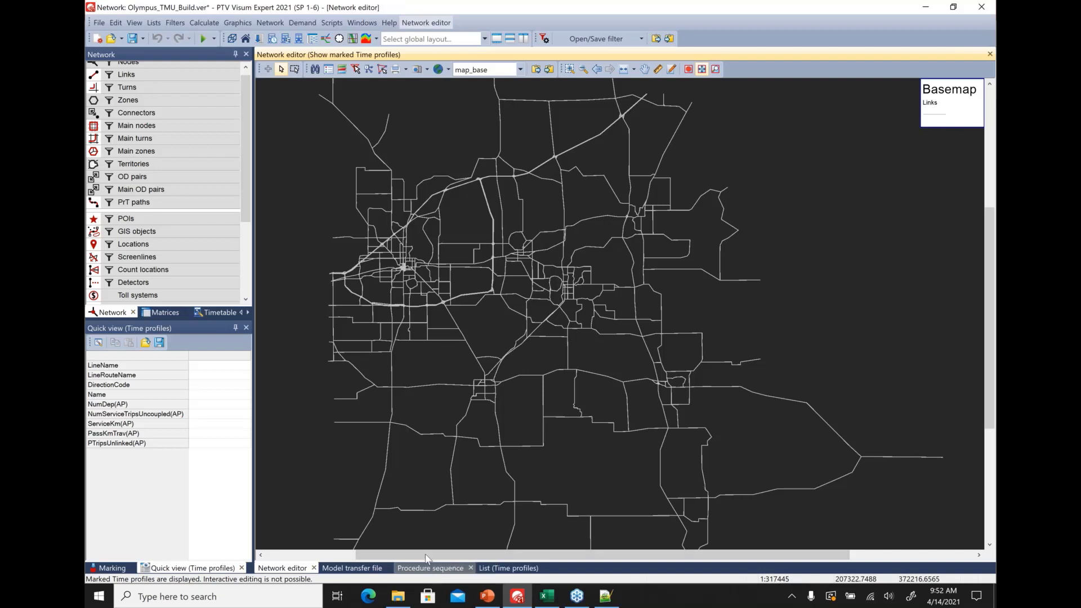
Step: Start the shortest path search in Visum's network editor and show its private transport (PrT) settings
click(198, 24)
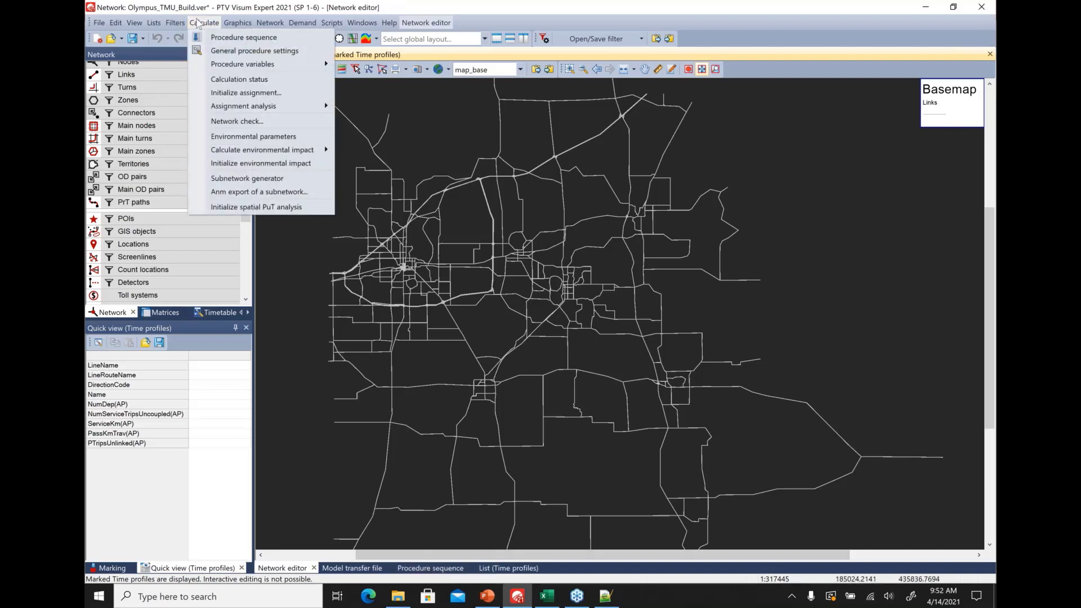
mouse_move(227, 27)
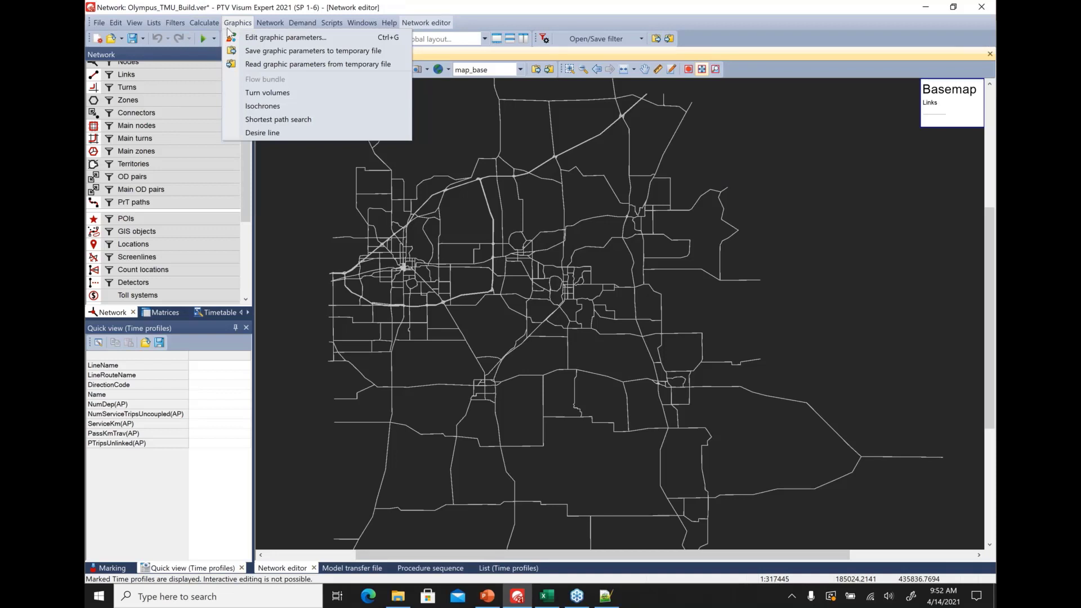
click(278, 119)
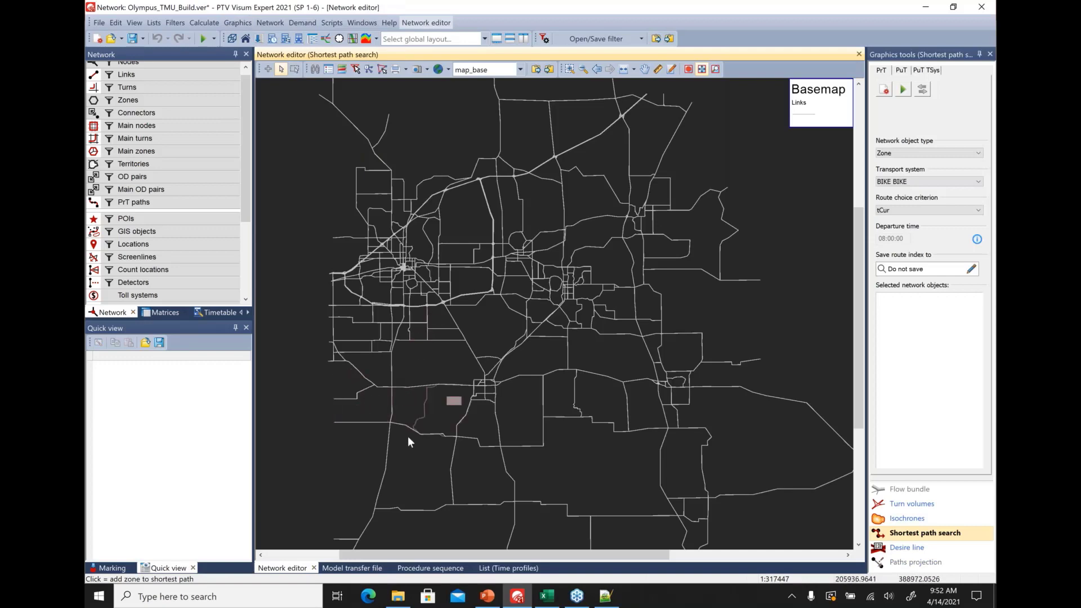
scroll(404, 451, up, 2)
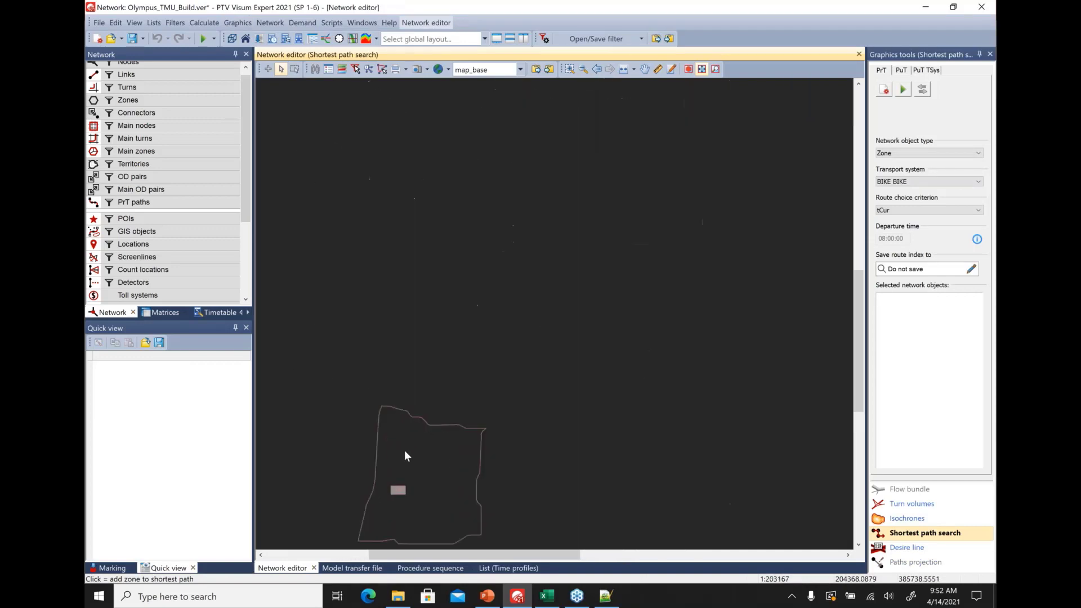
click(882, 73)
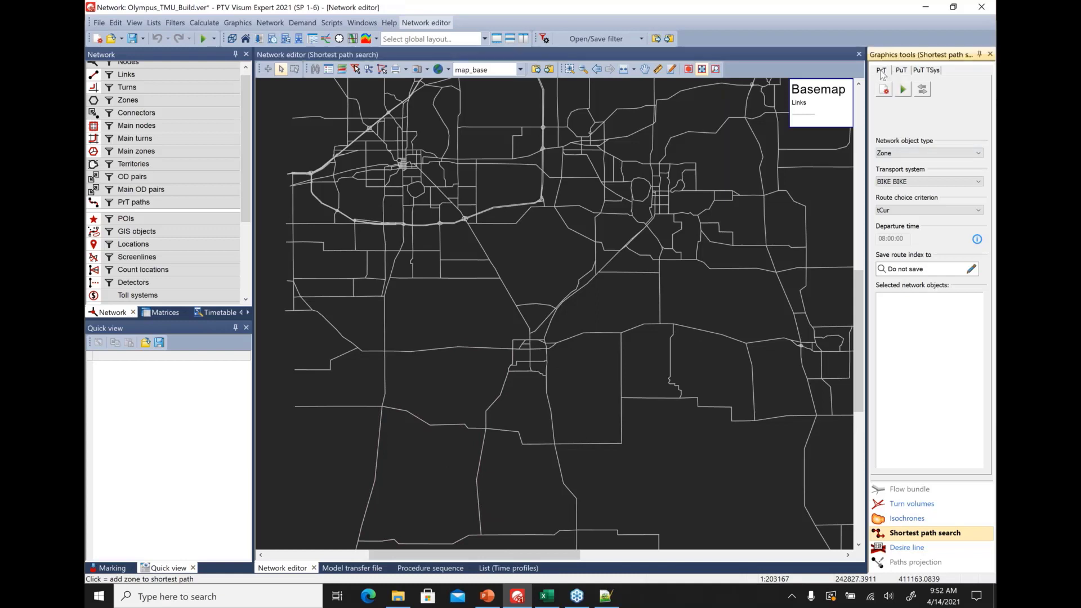
Step: Search the shortest path from node 3930 to node 3749 for transport system SOV, using t0 as route choice criterion
click(926, 154)
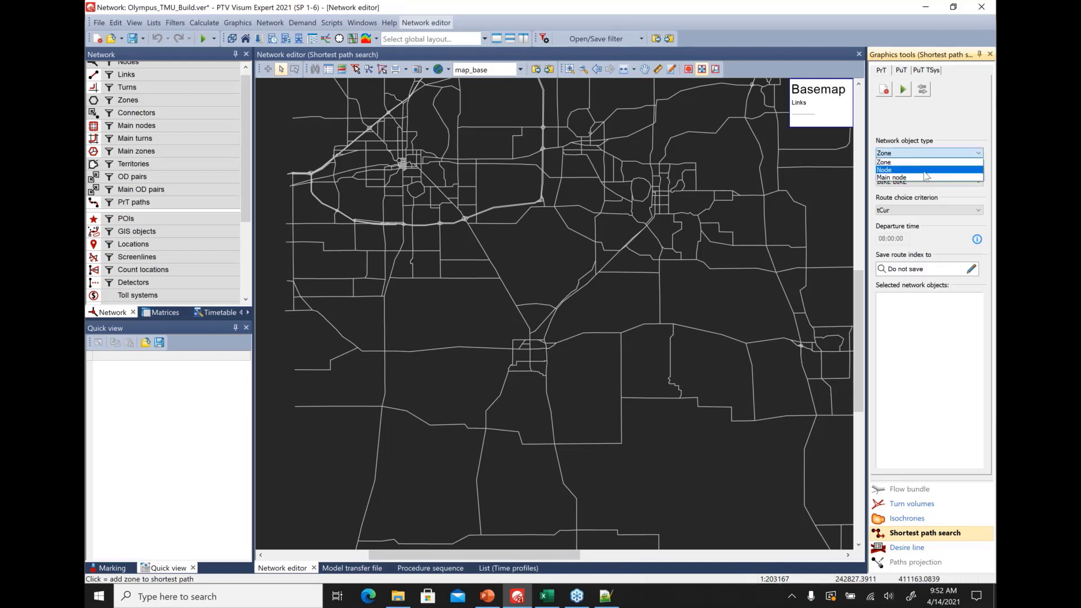
click(924, 171)
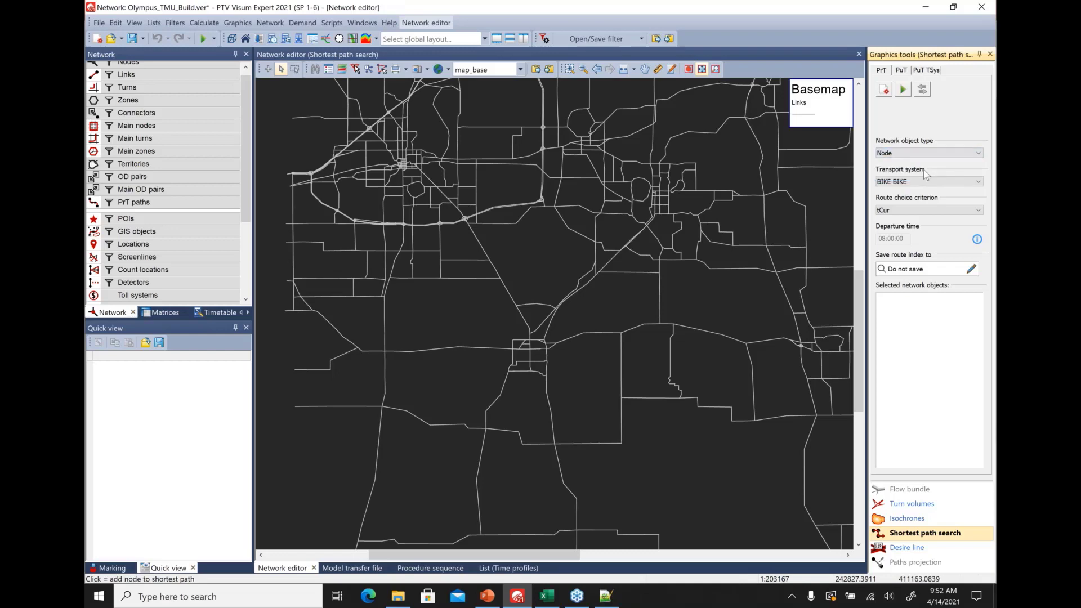
click(924, 182)
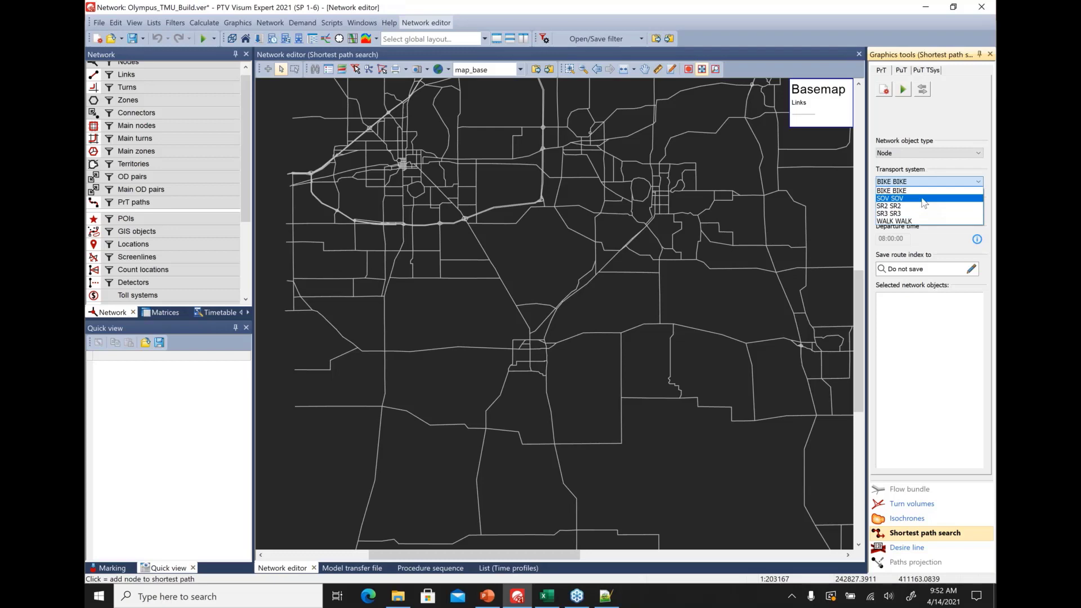
click(921, 198)
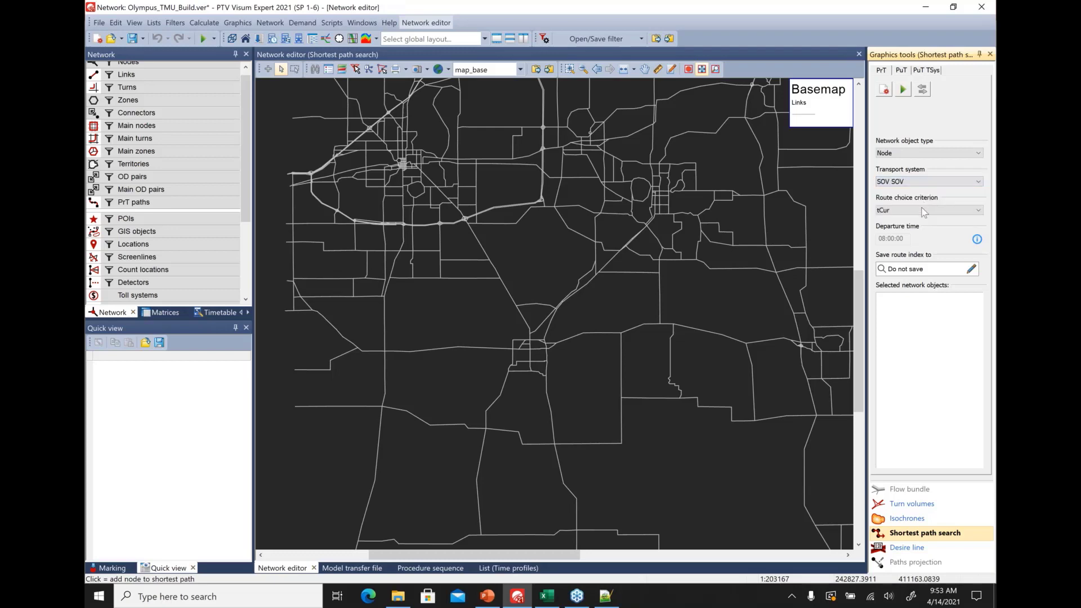
click(923, 210)
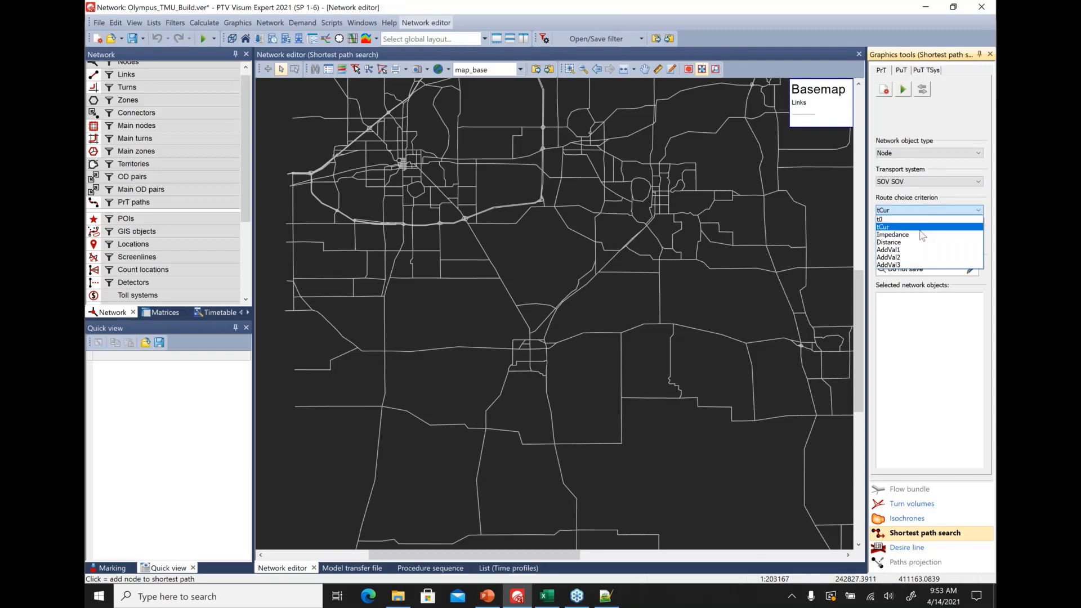
click(923, 220)
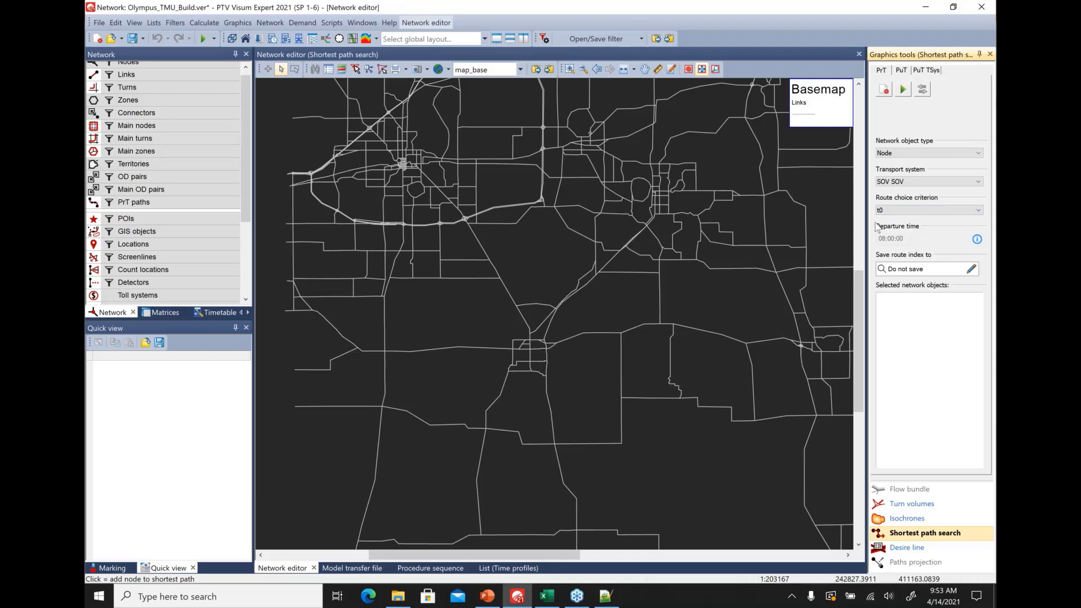
click(293, 376)
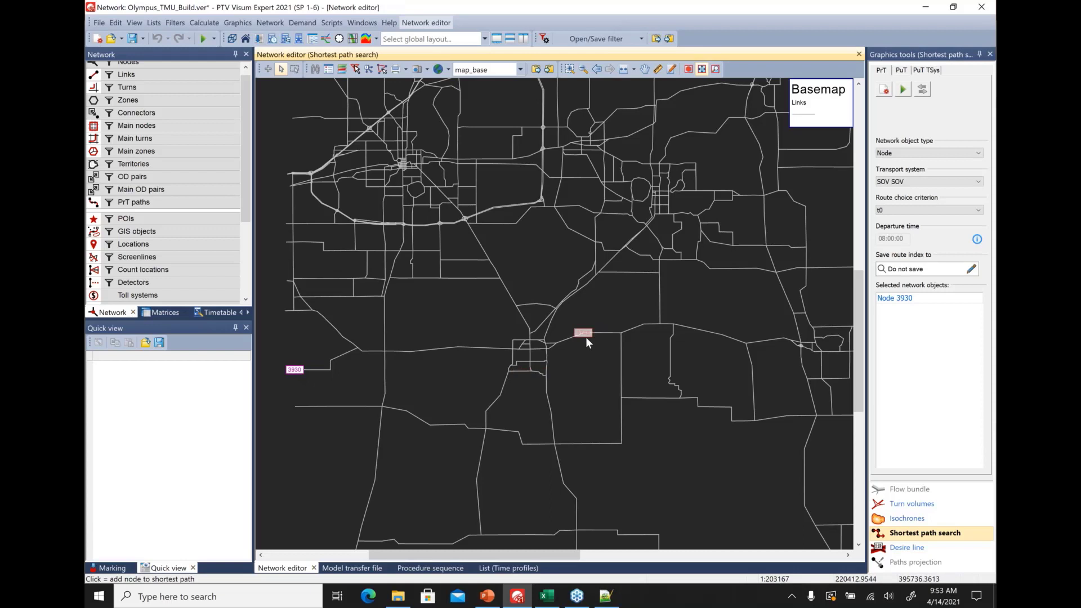
click(585, 337)
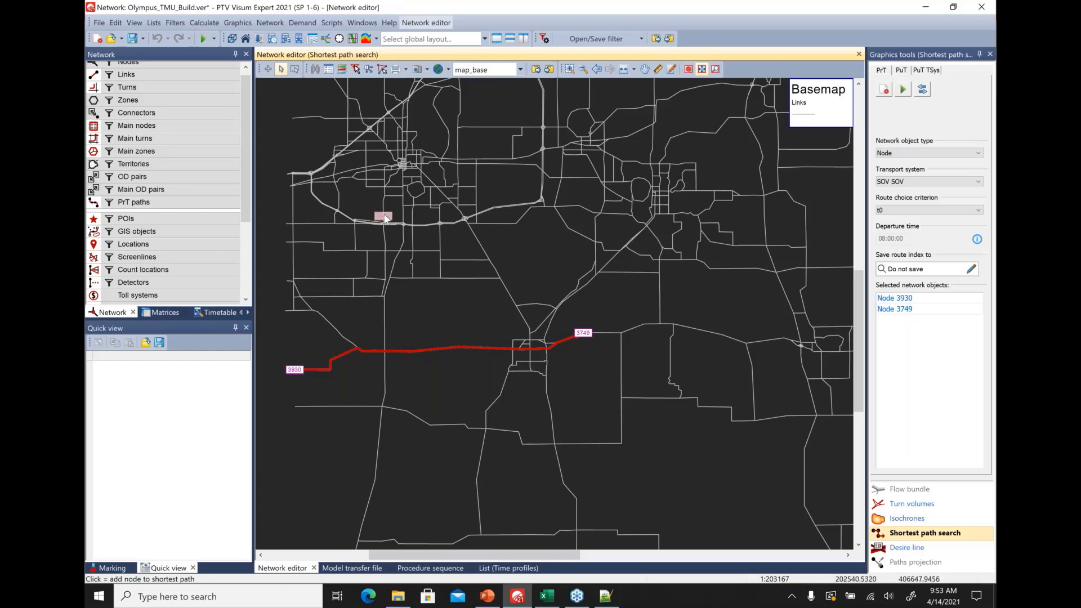
Step: Set v0 PrT to 0 on link 8765, from node 3873 to node 3877, along the displayed shortest path
click(127, 75)
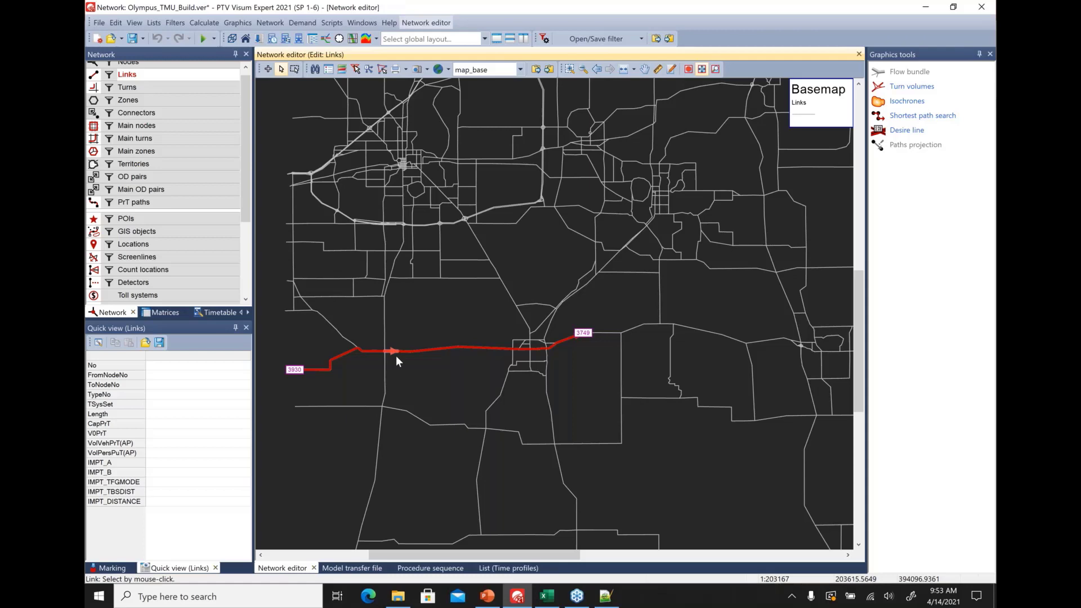
click(397, 356)
double_click(396, 356)
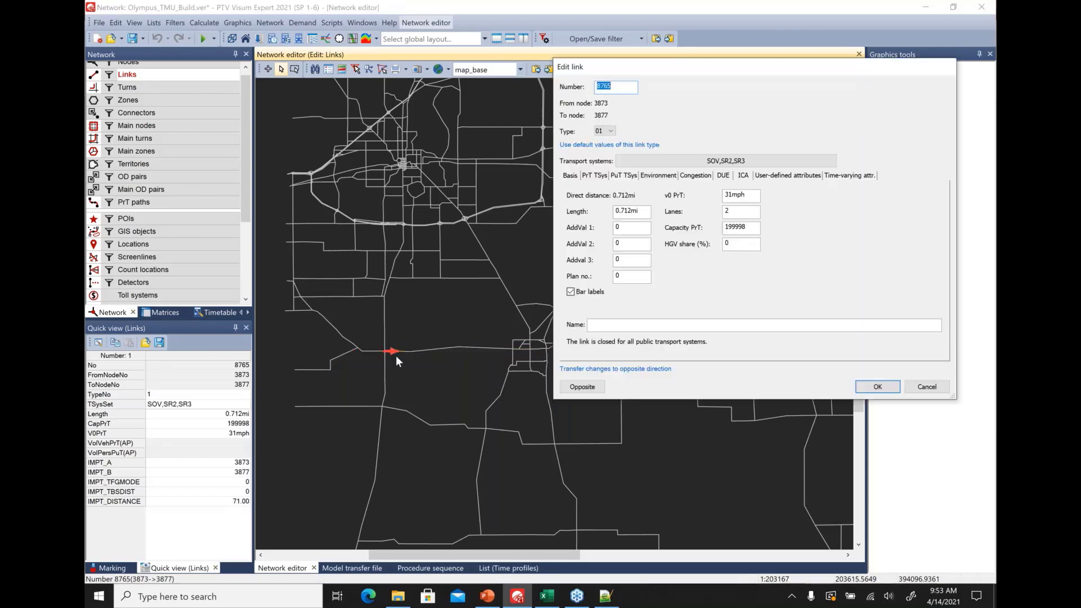
double_click(735, 195)
text(0)
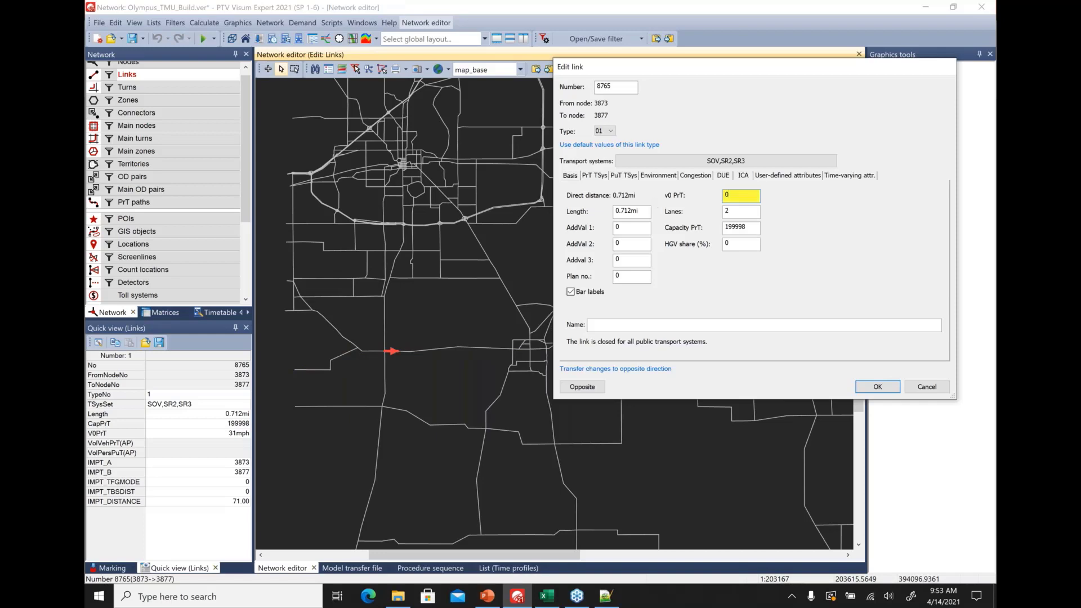
click(879, 387)
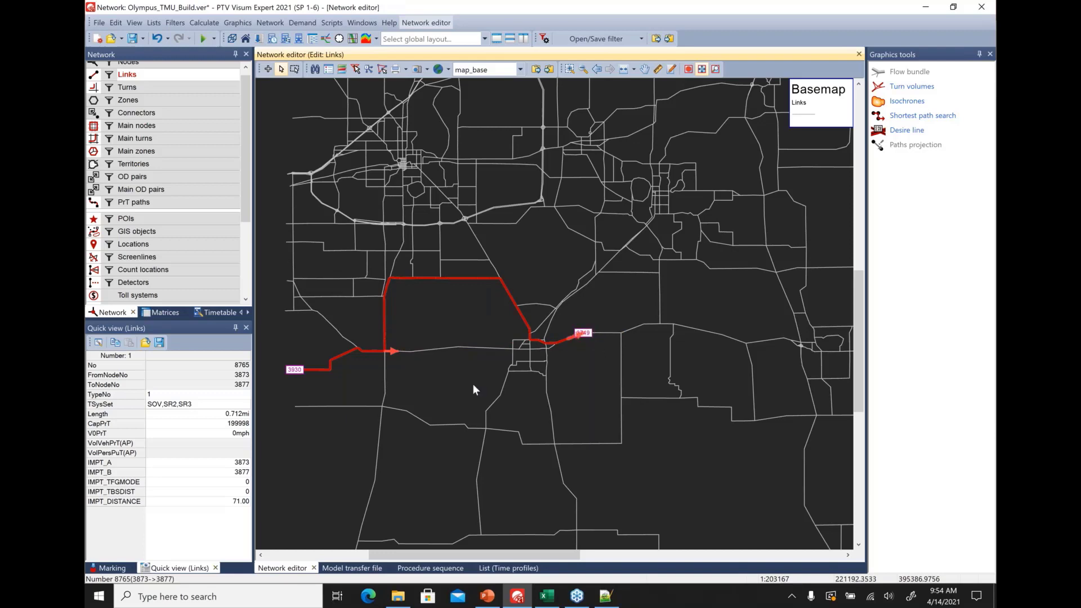
Step: Set v0 PrT to 40 mph on link 8765, from node 3873 to node 3877
double_click(393, 354)
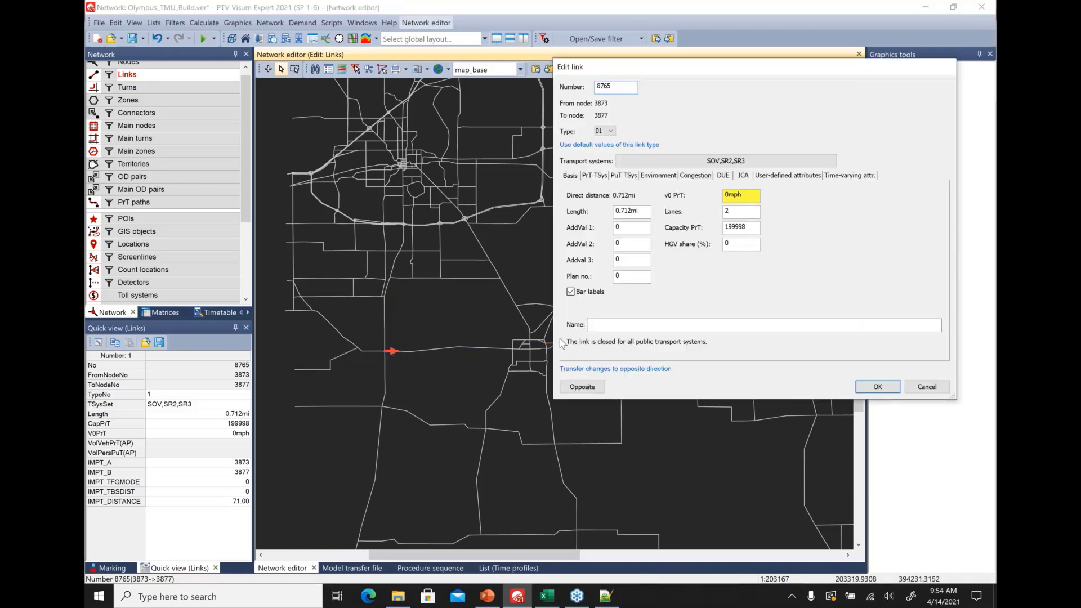
click(726, 194)
text(40)
click(880, 387)
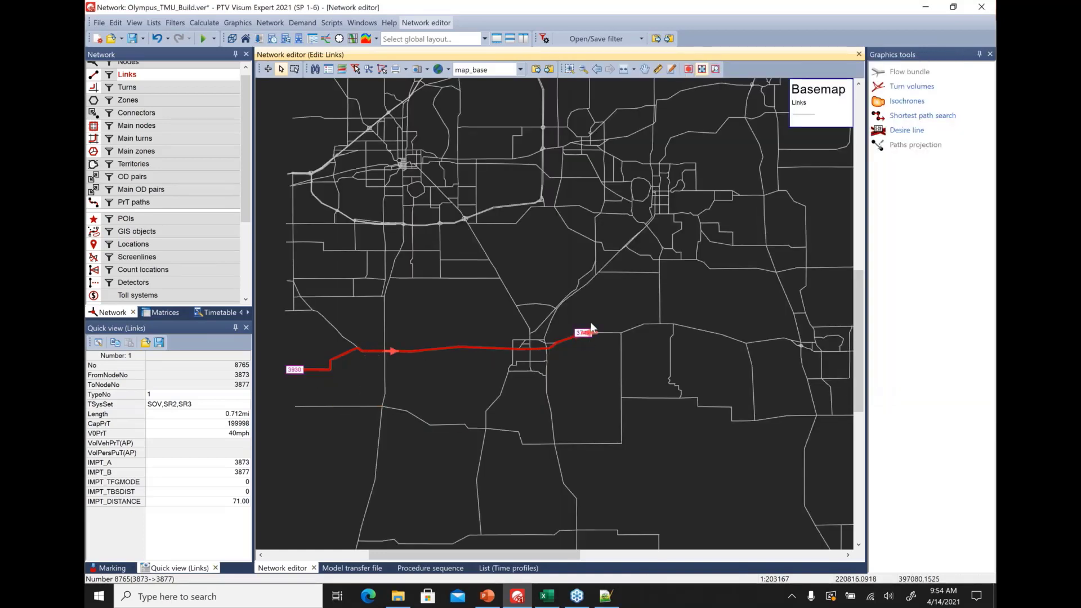
Step: Clear the private transport shortest path, set up a public transport (PuT) search between stop areas, and apply the line_editing graphic layout
click(924, 115)
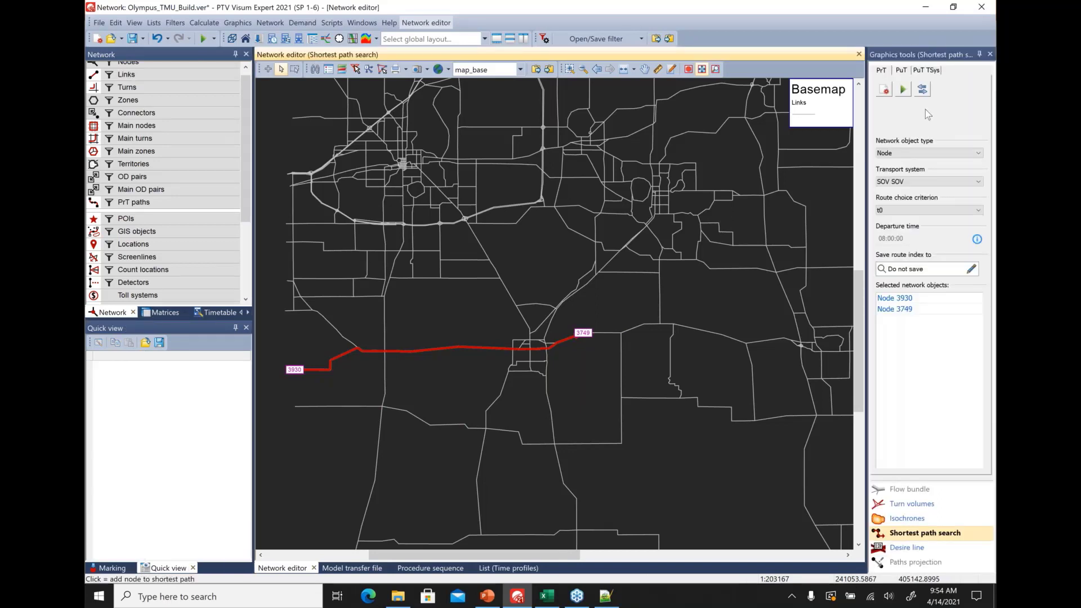
click(884, 89)
click(901, 70)
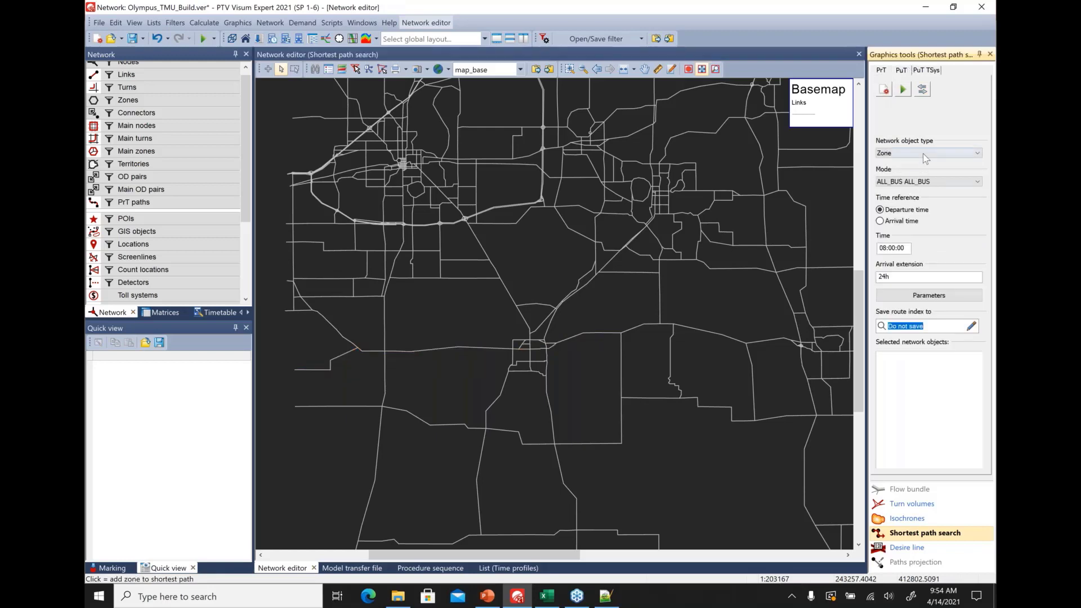
click(923, 153)
click(922, 170)
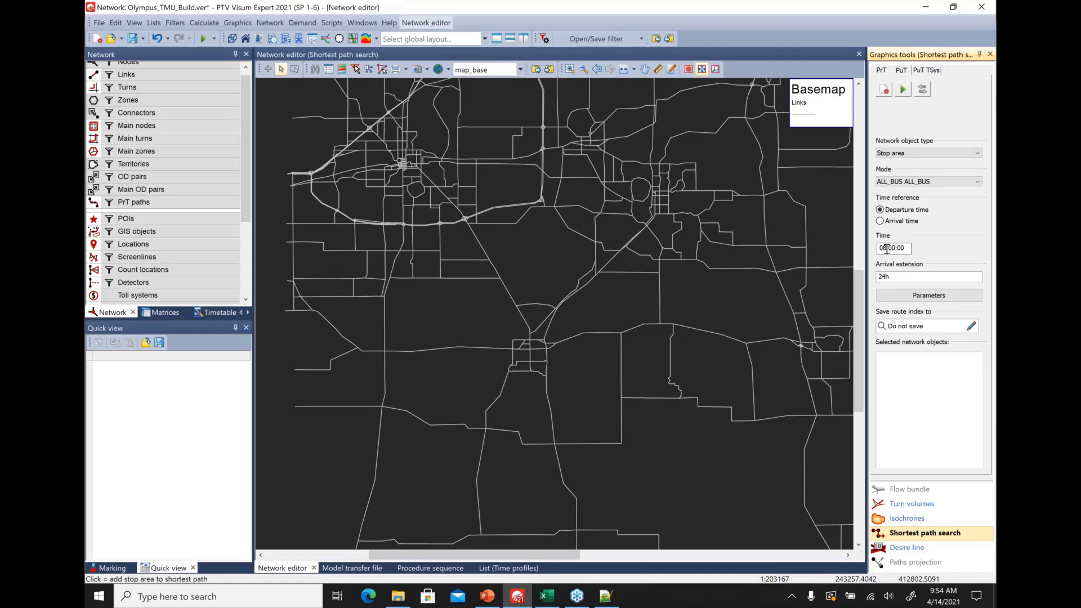
click(520, 69)
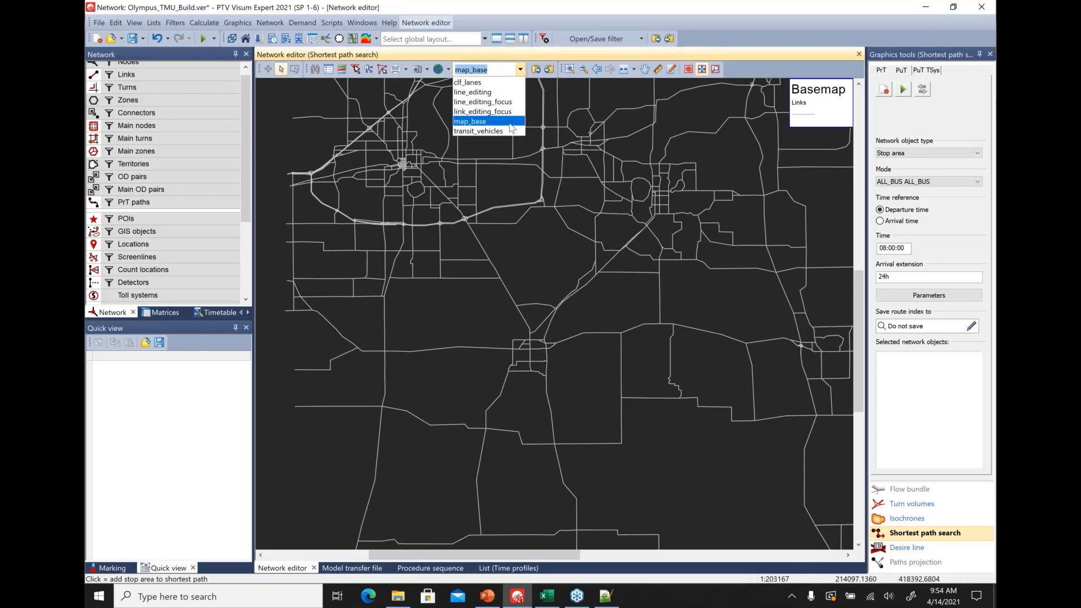
click(510, 92)
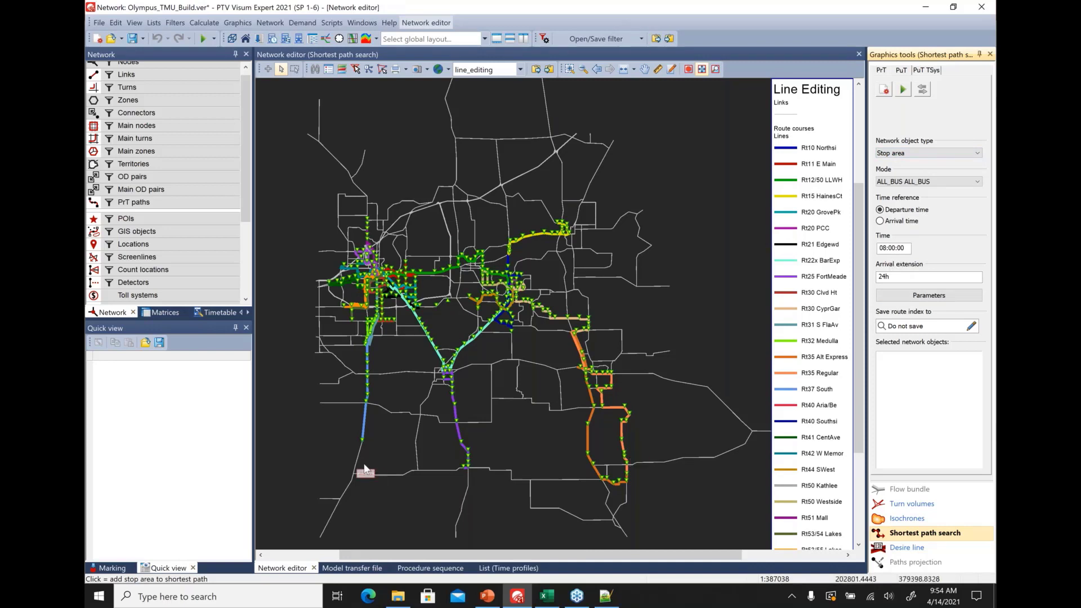
Step: Try to search the shortest path from node 4008 to node 3685 for transport system BIKE by tCur, and clear the search
click(366, 444)
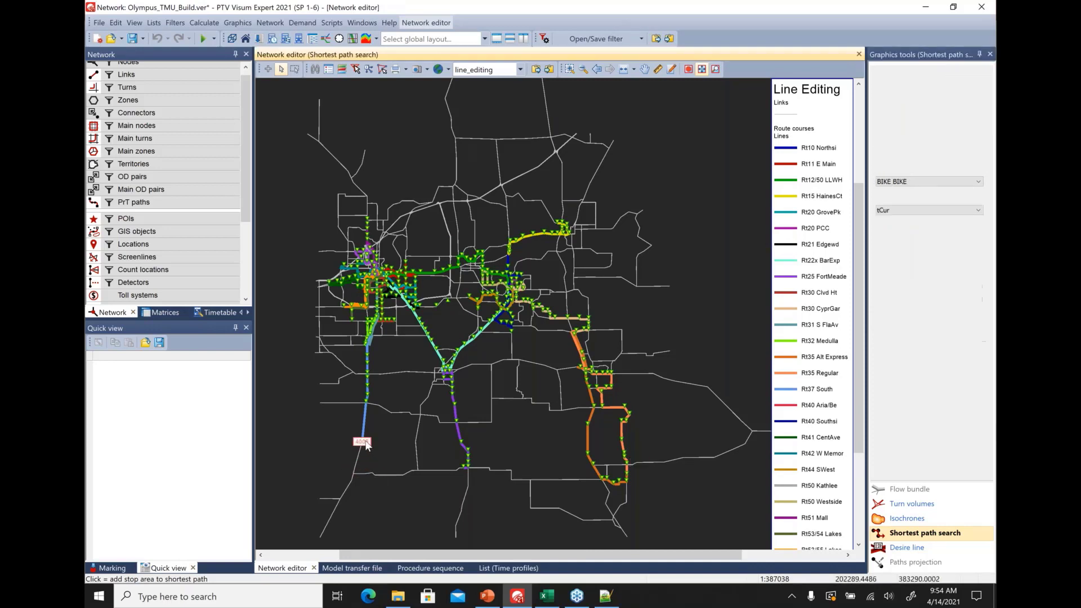
click(371, 351)
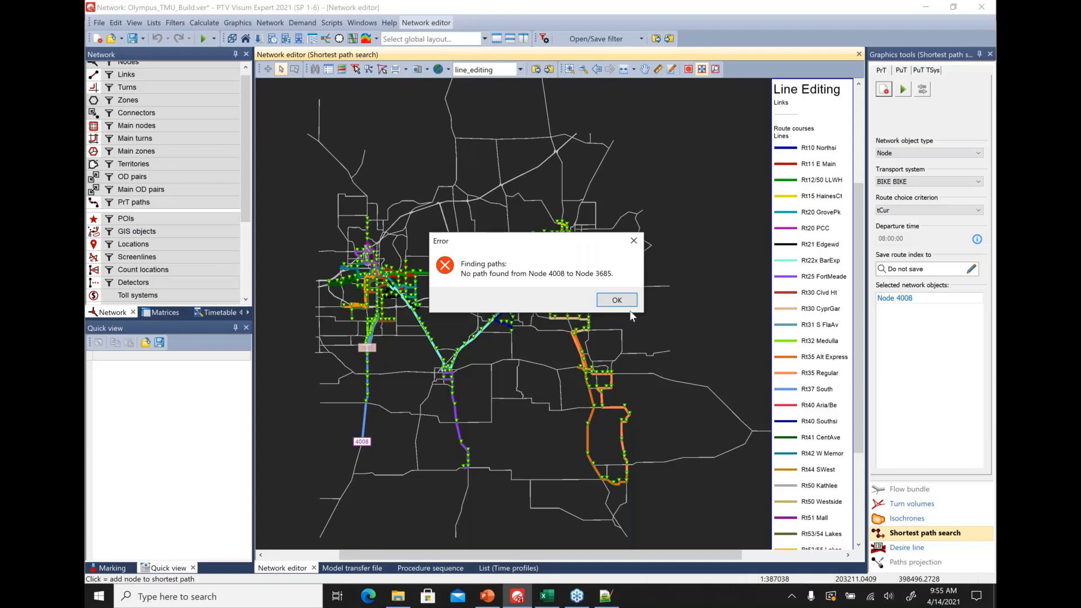
click(617, 300)
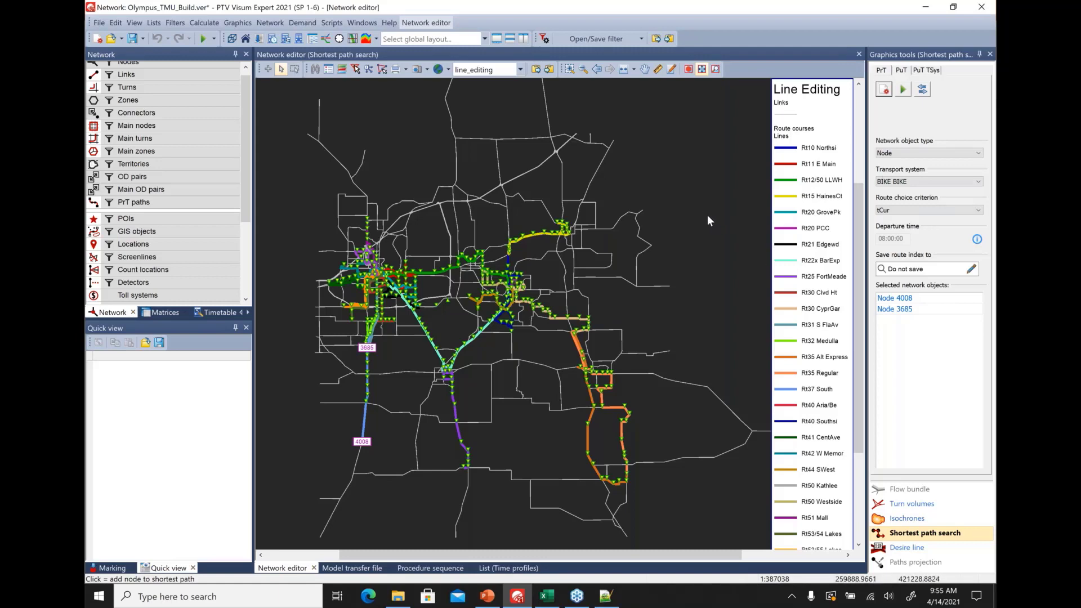
click(884, 92)
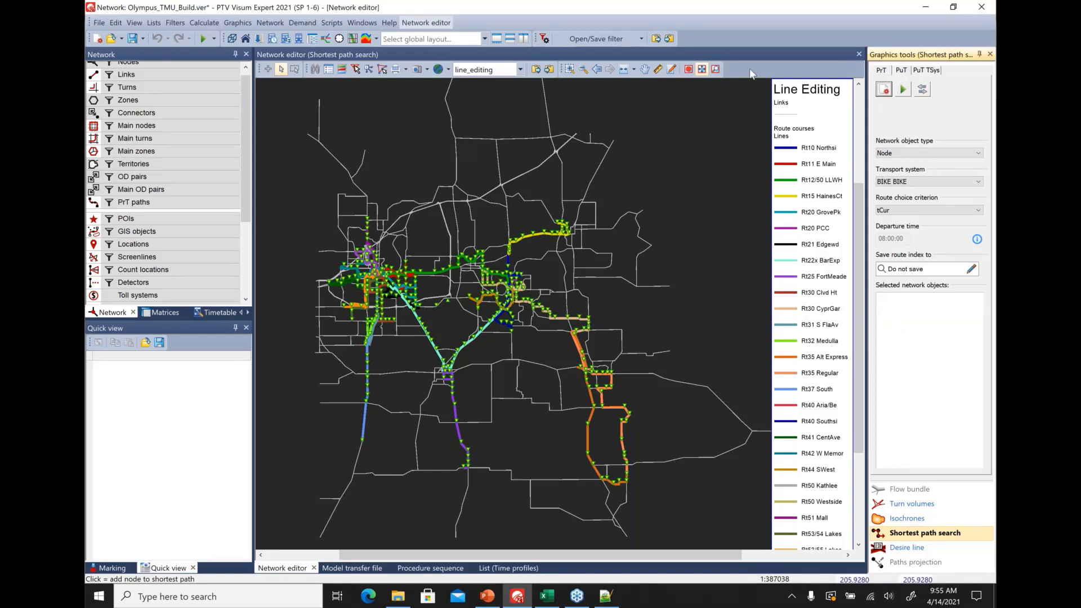
Step: Run the procedures that calculate the SOV PrT skim matrix and the headway-based TRANSIT PuT skim matrix, one after the other
click(431, 569)
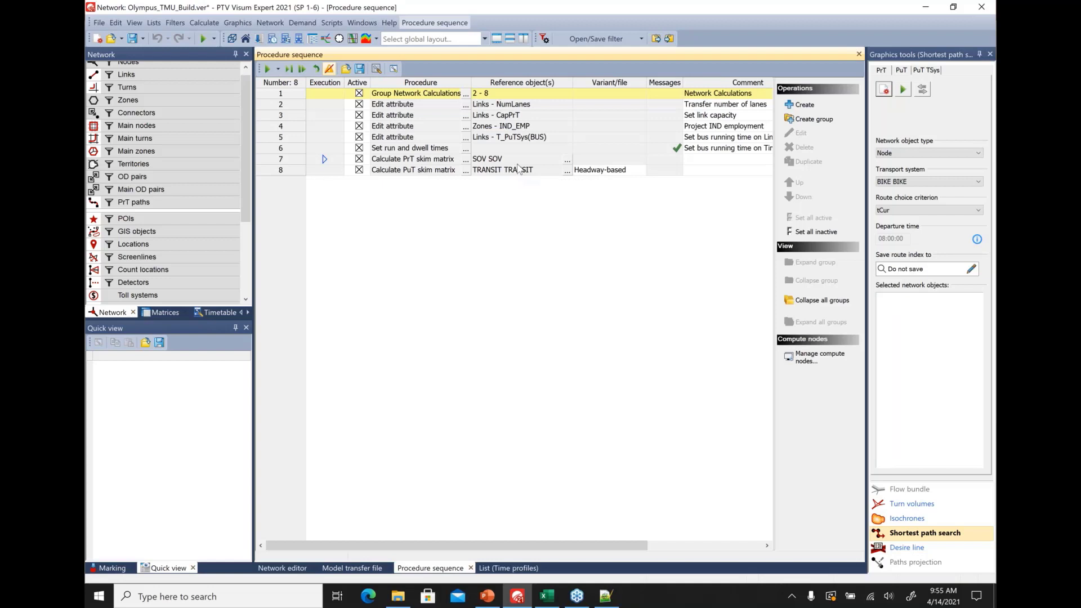
click(927, 61)
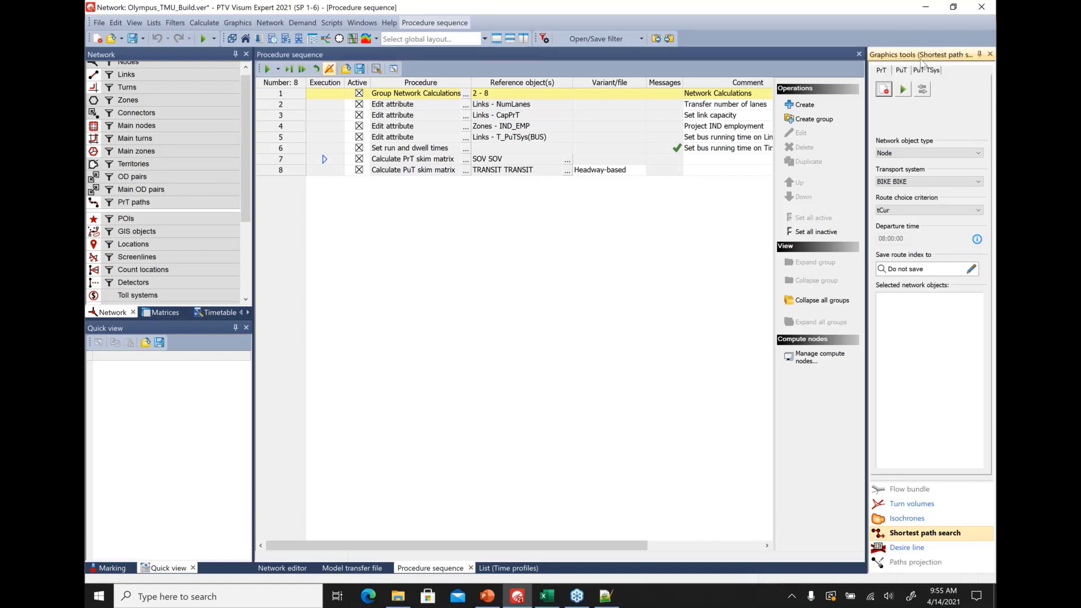
click(267, 68)
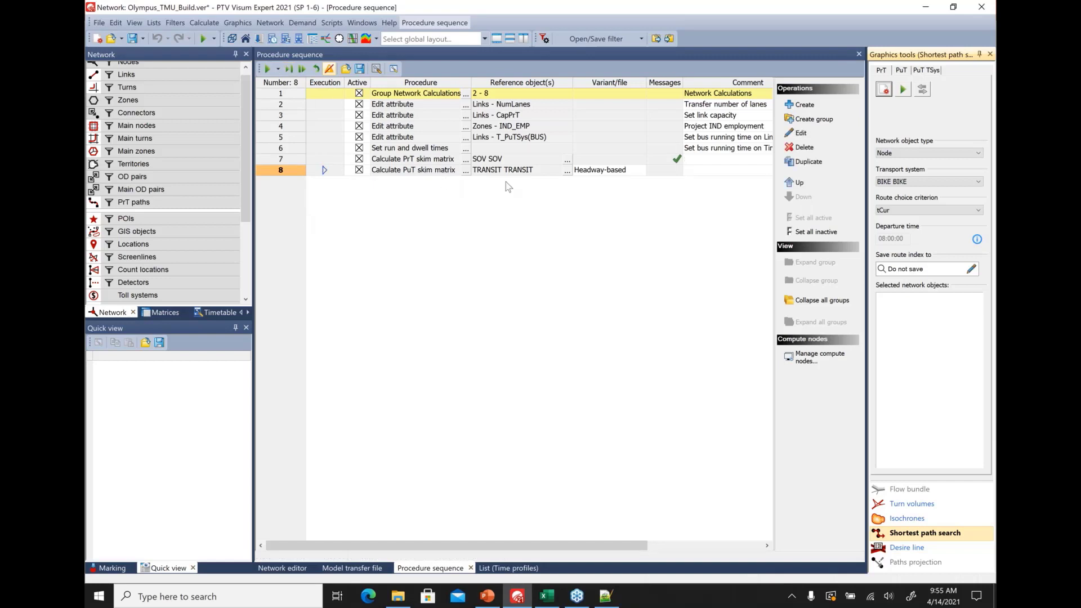
click(288, 69)
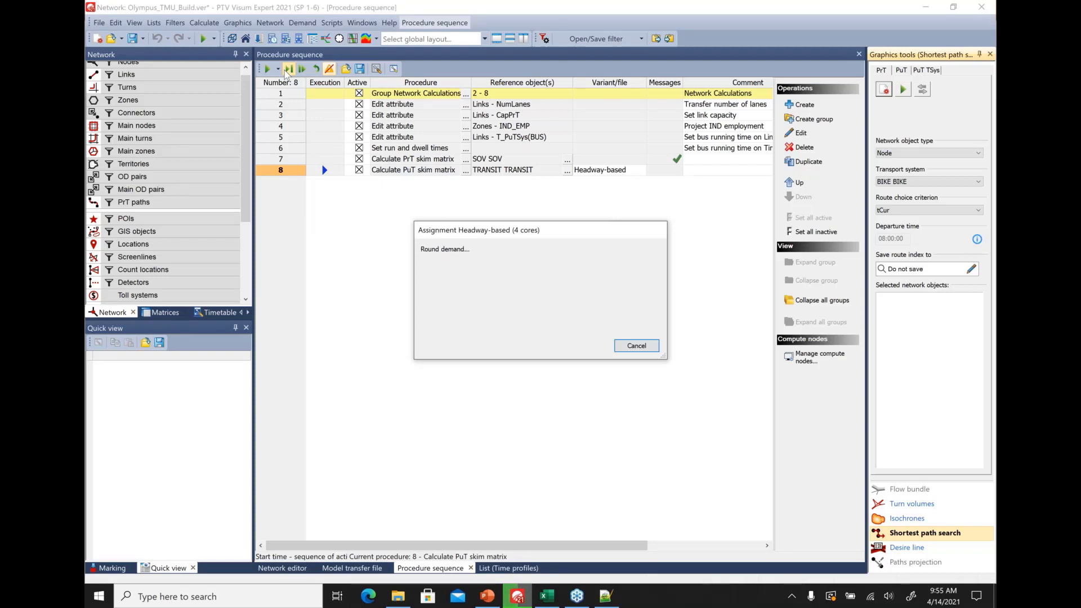
drag(492, 232, 450, 211)
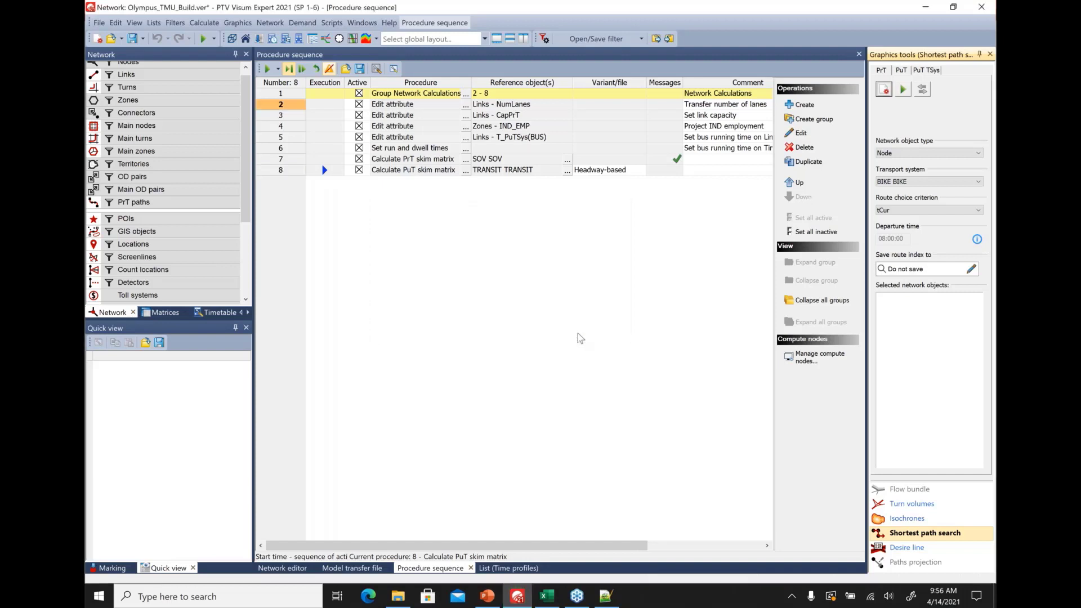
Step: Examine the zone skim matrix 4 TT0 (SOV SOV) across its lower rows and last columns, and close it
click(163, 313)
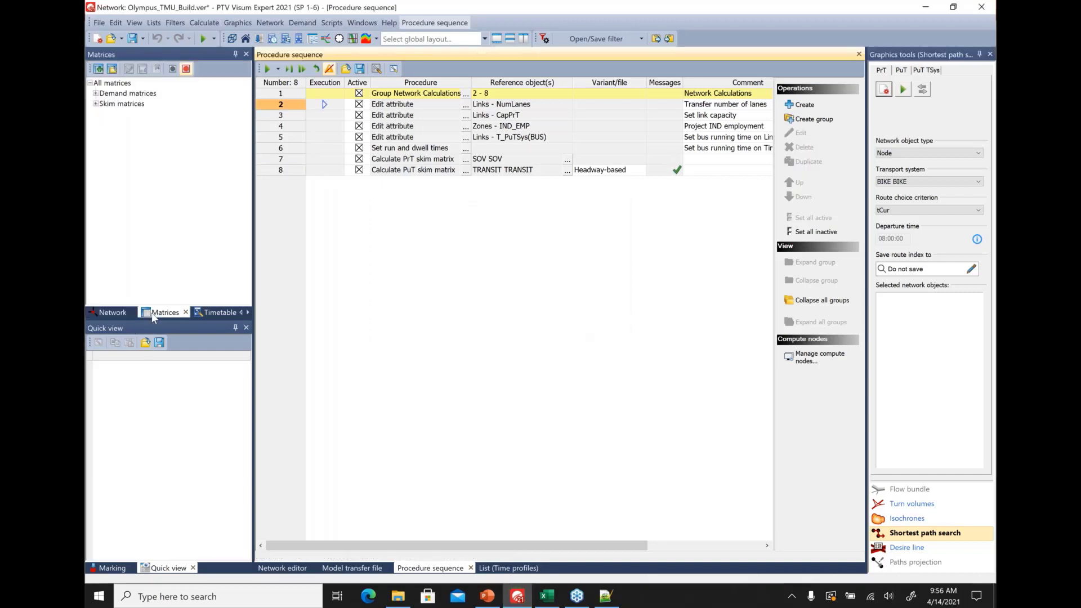
click(96, 103)
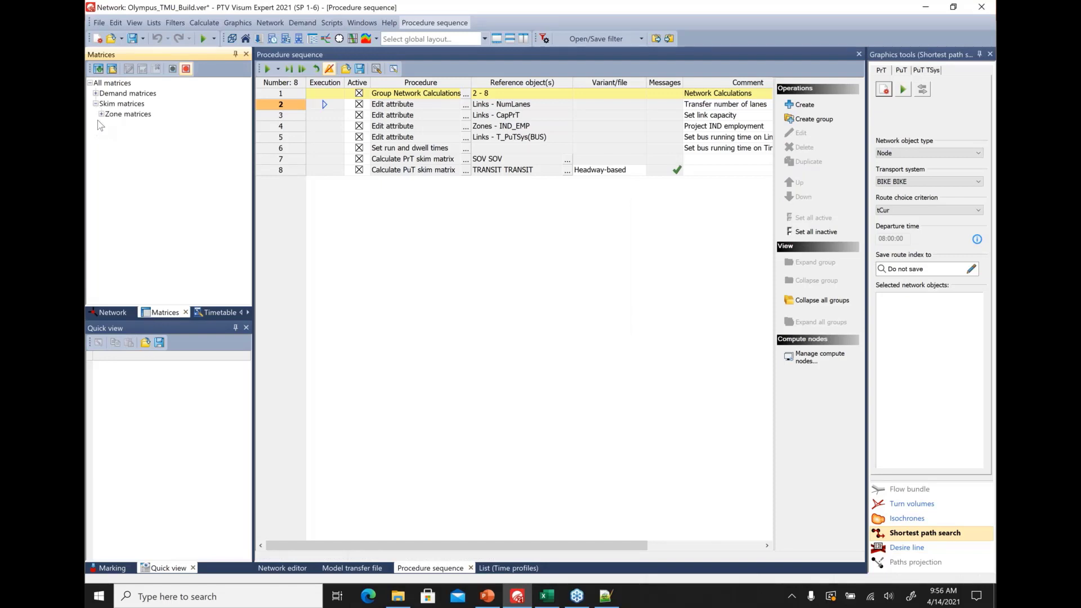
click(101, 114)
click(107, 125)
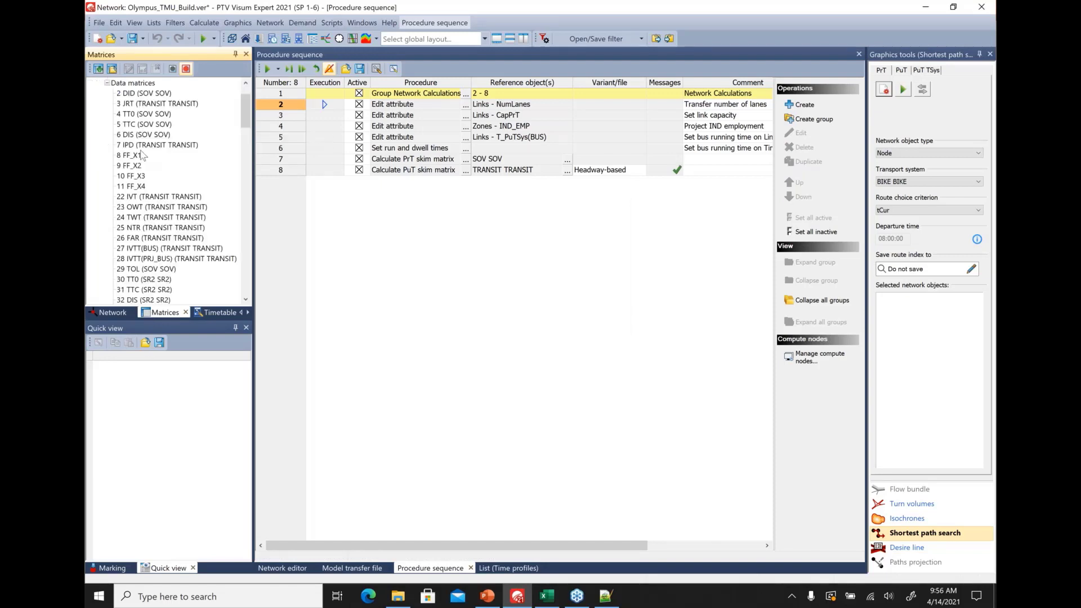
double_click(145, 114)
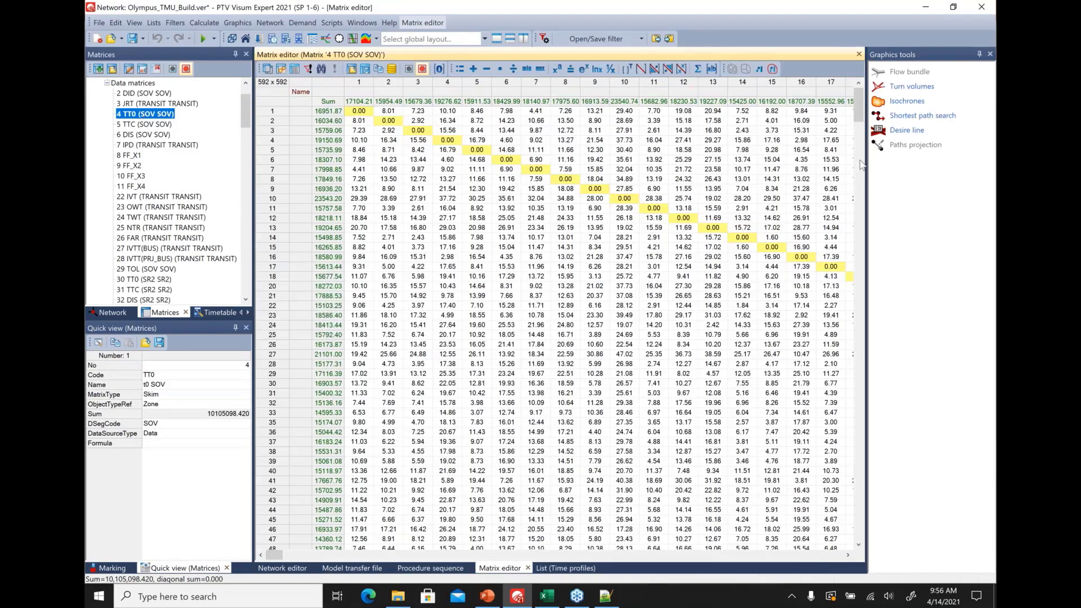
drag(857, 118, 866, 505)
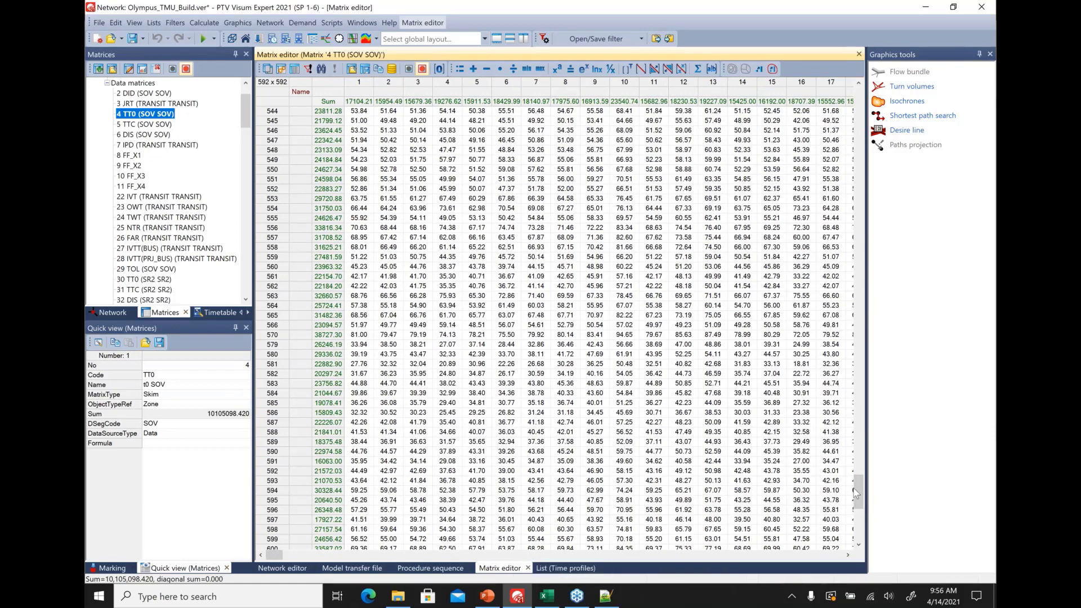
drag(858, 502, 858, 528)
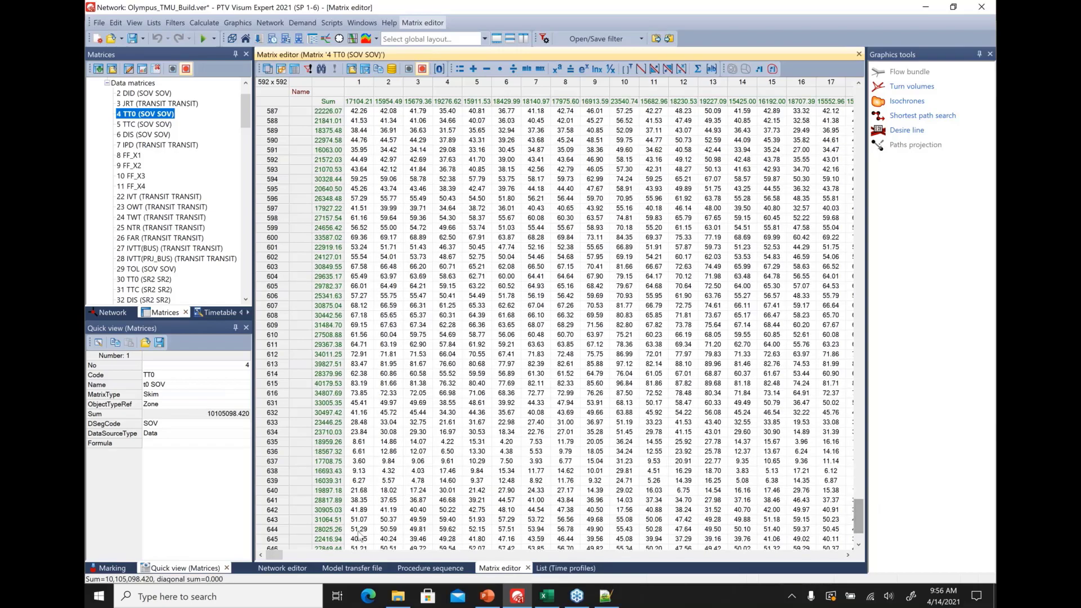
drag(276, 557, 837, 555)
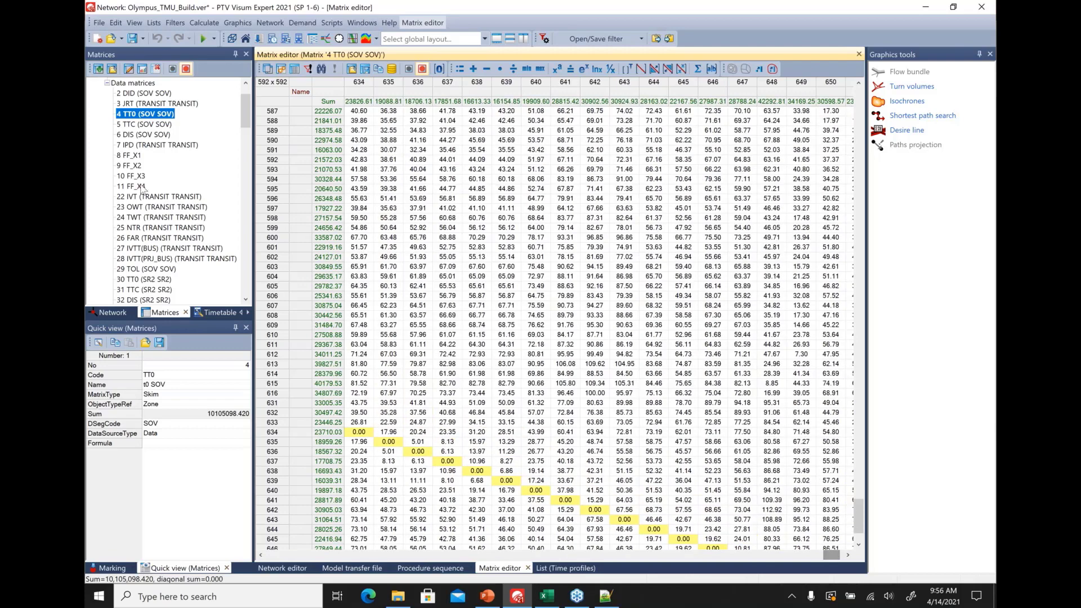
click(858, 54)
Step: View skim matrix 22 IVT (TRANSIT TRANSIT), select the OD pair from zone 4 to zone 11, and show it in the network editor
click(165, 196)
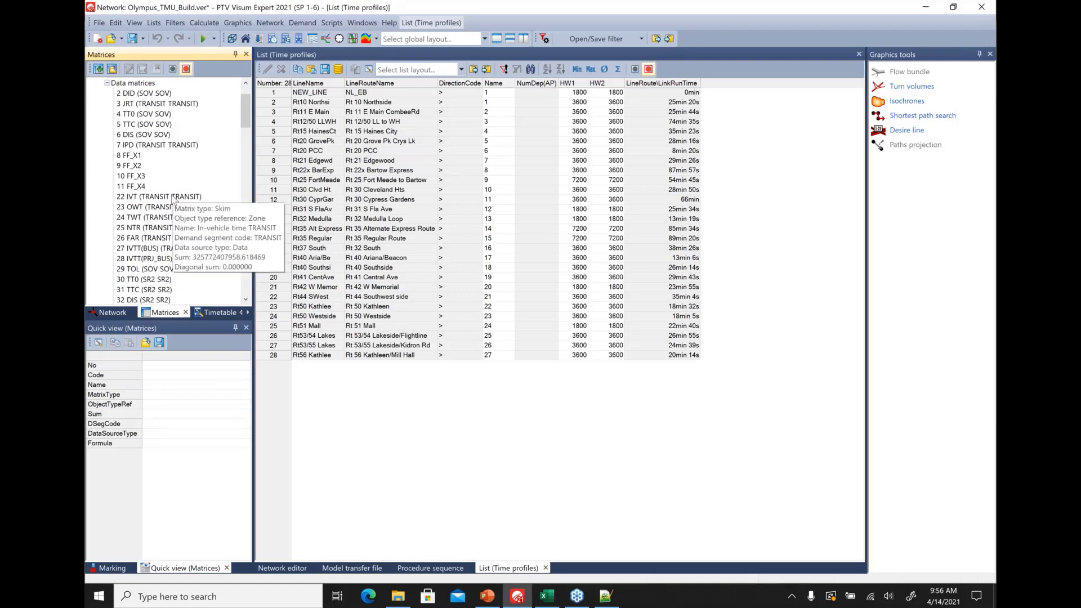
double_click(173, 197)
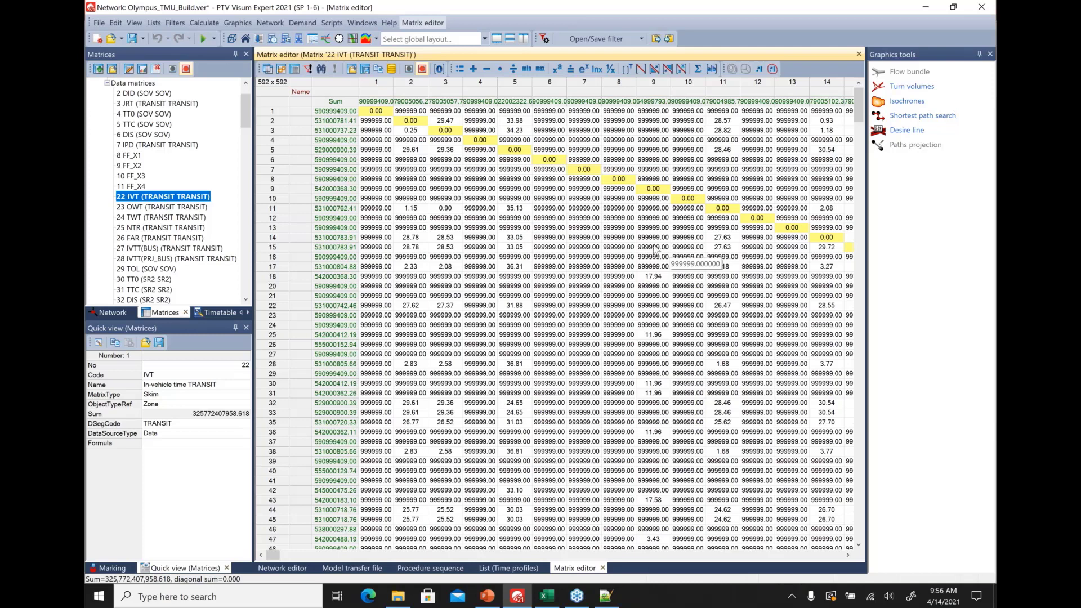
click(713, 142)
click(275, 568)
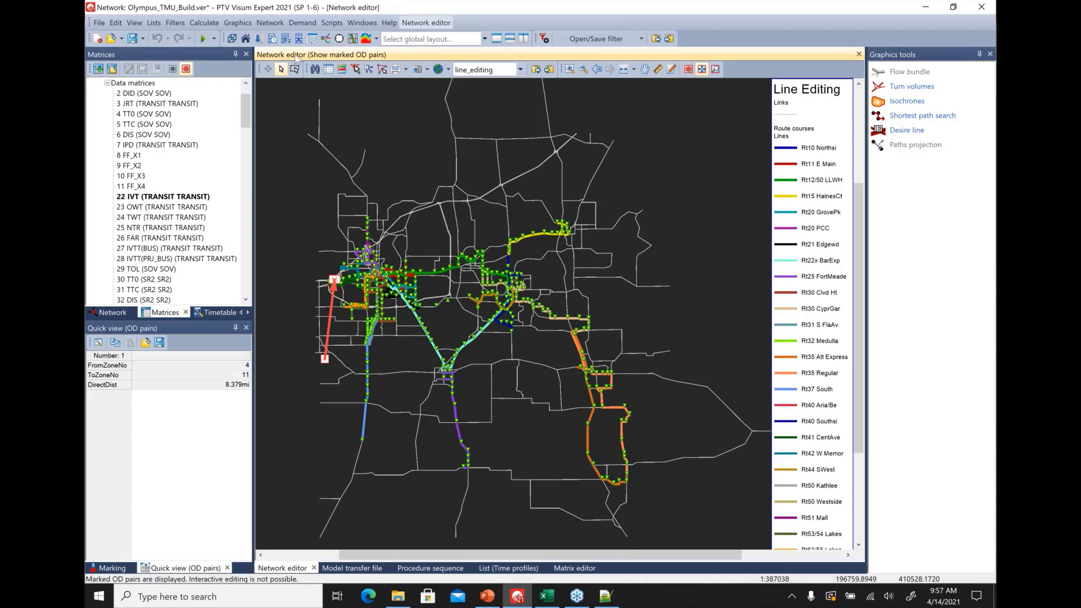
Step: Run the network check for zones without PrT connection and view its result
click(204, 23)
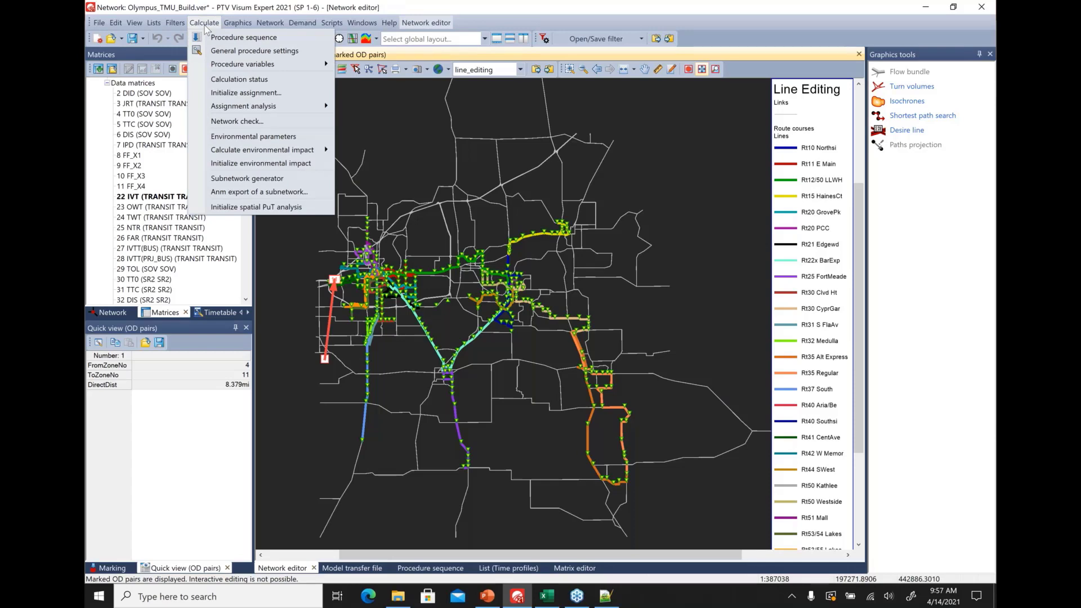
click(252, 121)
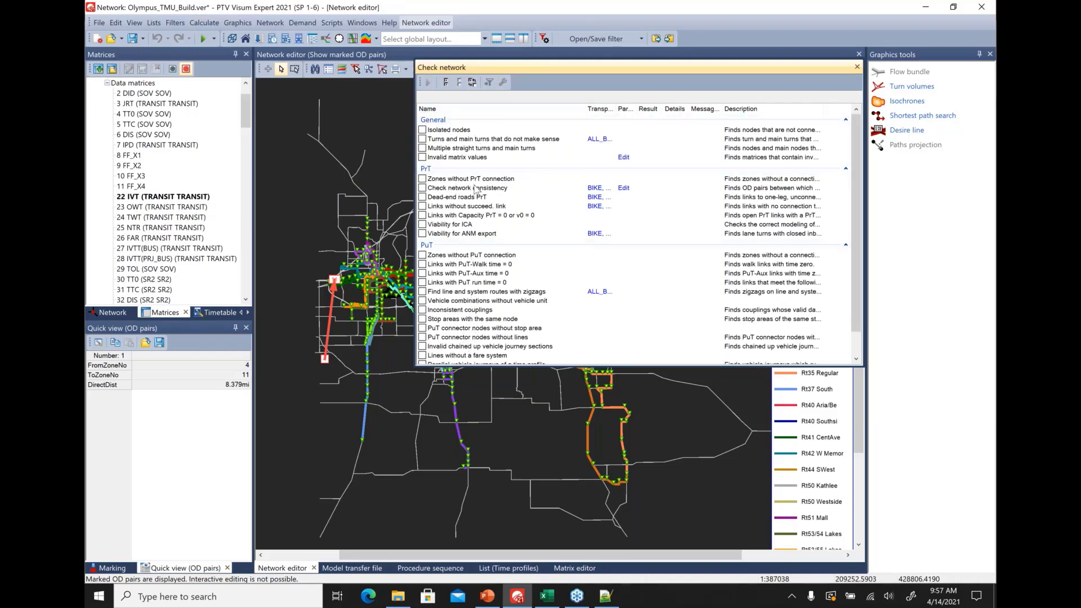
click(422, 179)
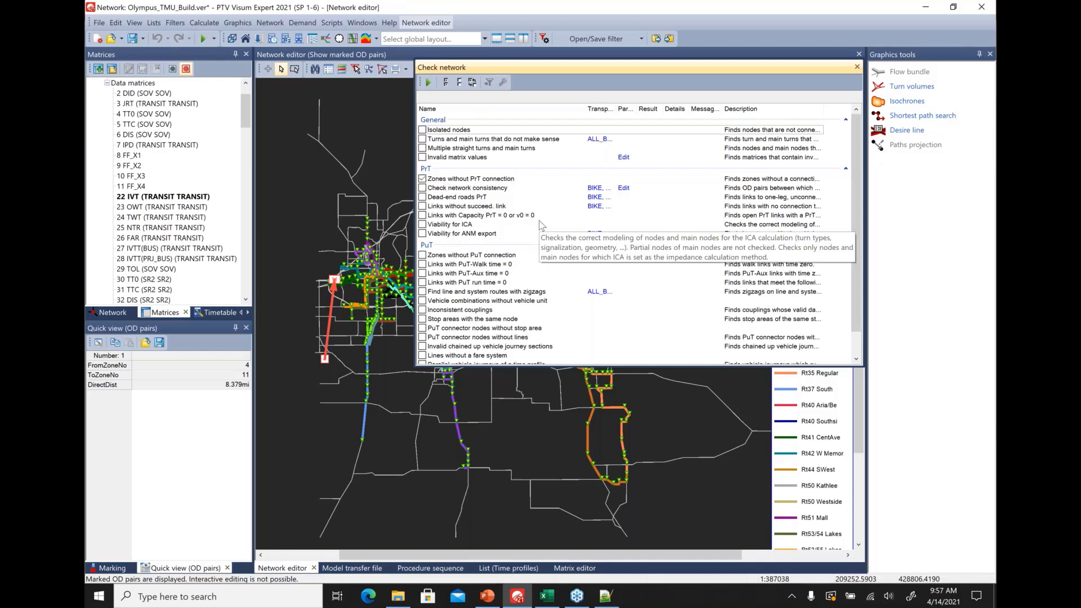
click(499, 181)
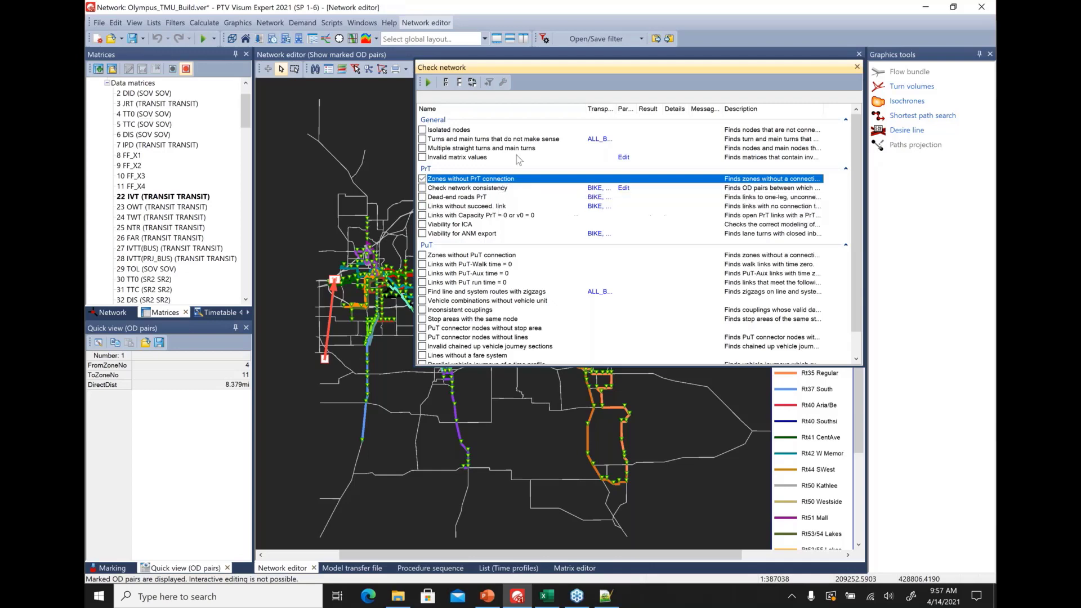
click(427, 84)
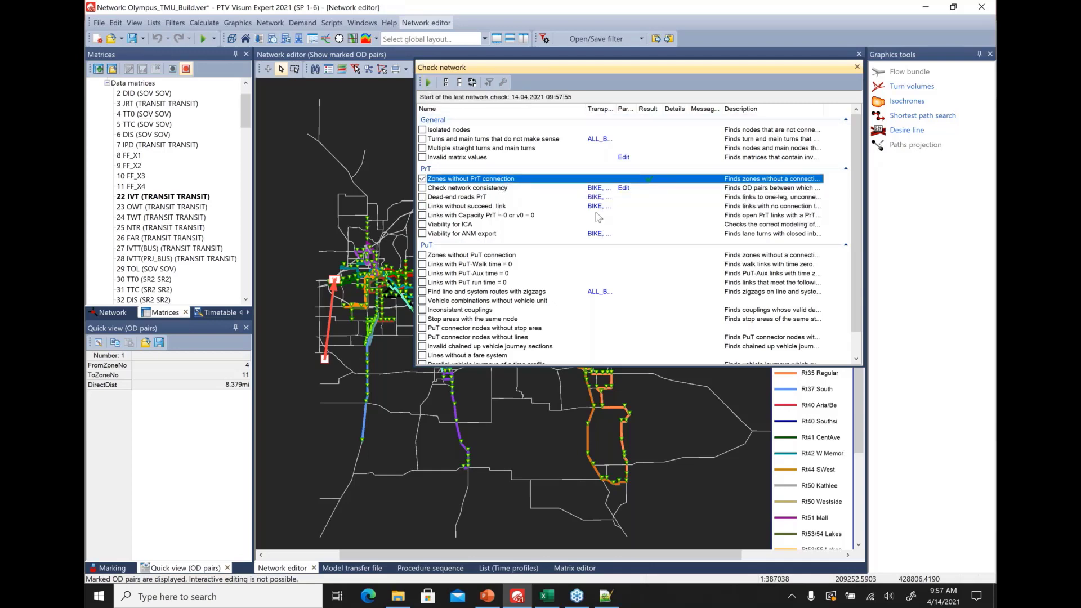
click(655, 197)
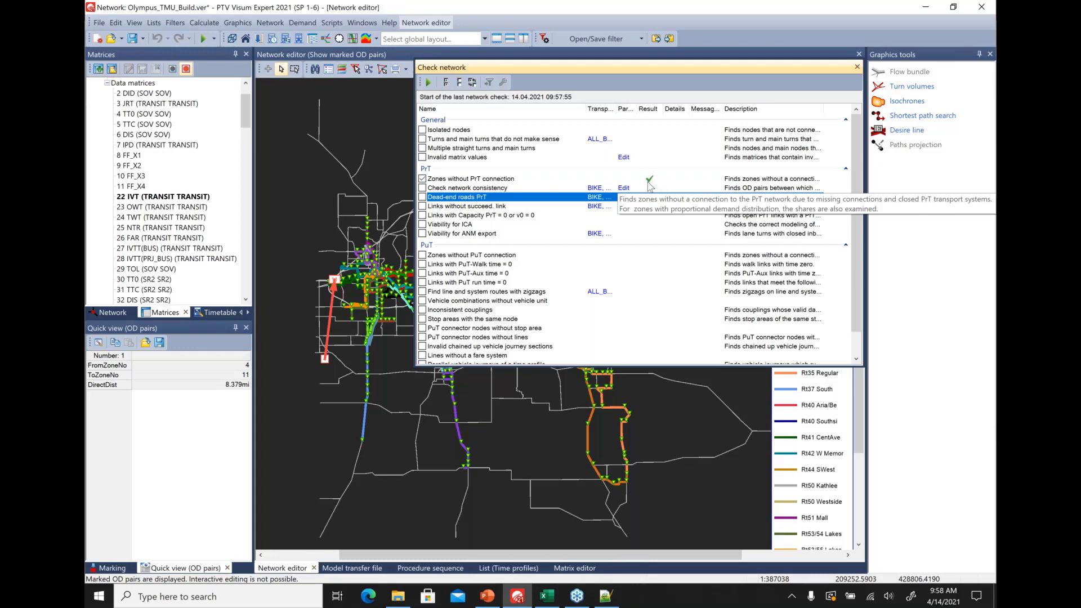
Step: Add the check for turns and main turns that do not make sense, rerun the network check, and select the message on turn 3688->2012->5034 for SR3
click(422, 140)
click(428, 82)
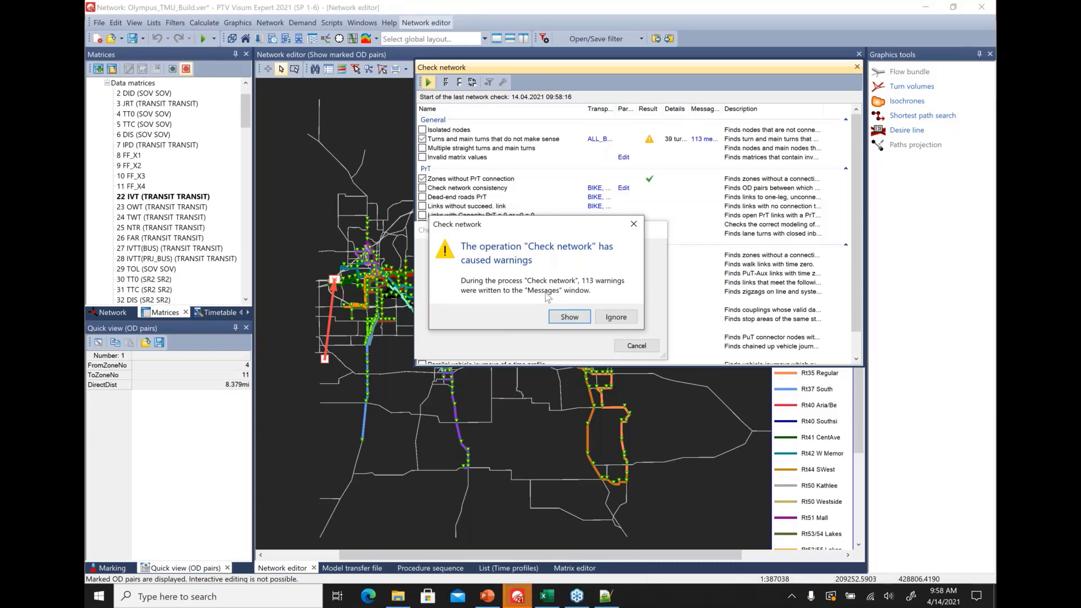
click(559, 319)
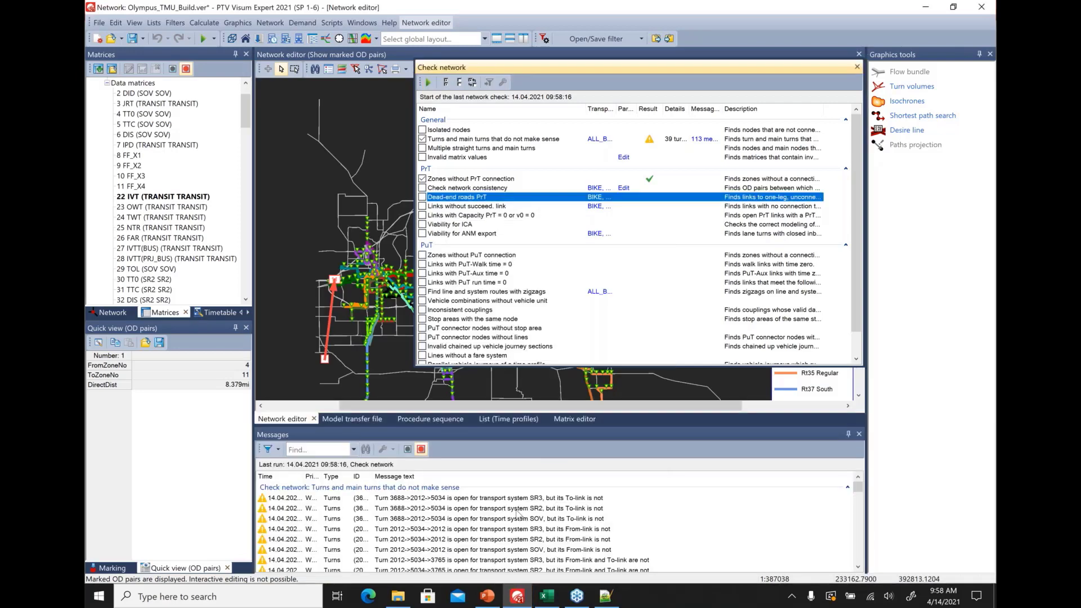
click(518, 498)
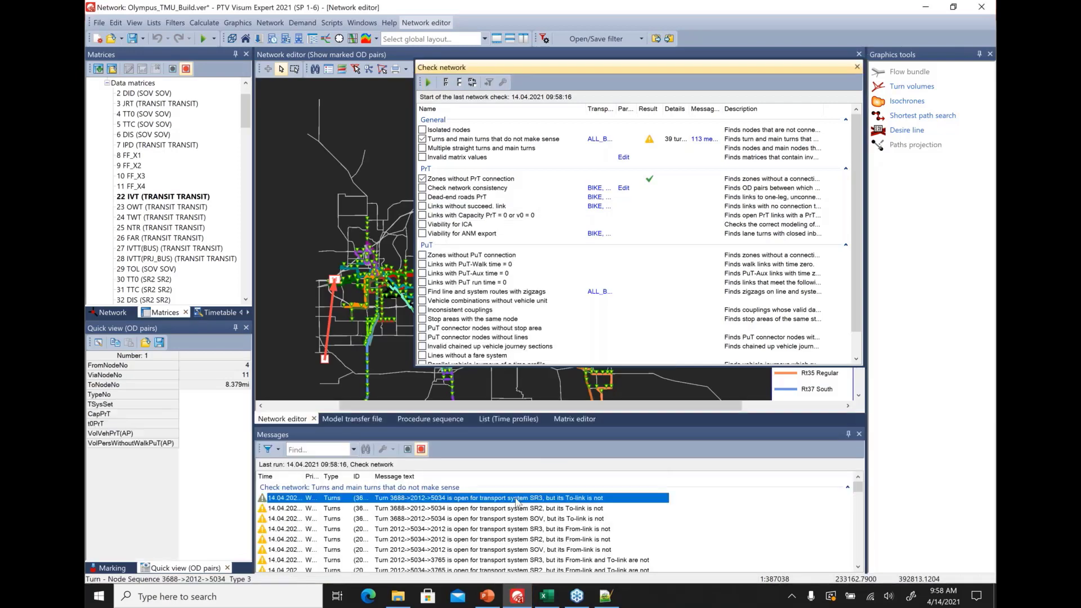
Step: Close the network check window and examine the flagged turns one after another, from 3688->2012->5034 through 2012->5035->2012, in the network editor
click(857, 68)
click(537, 518)
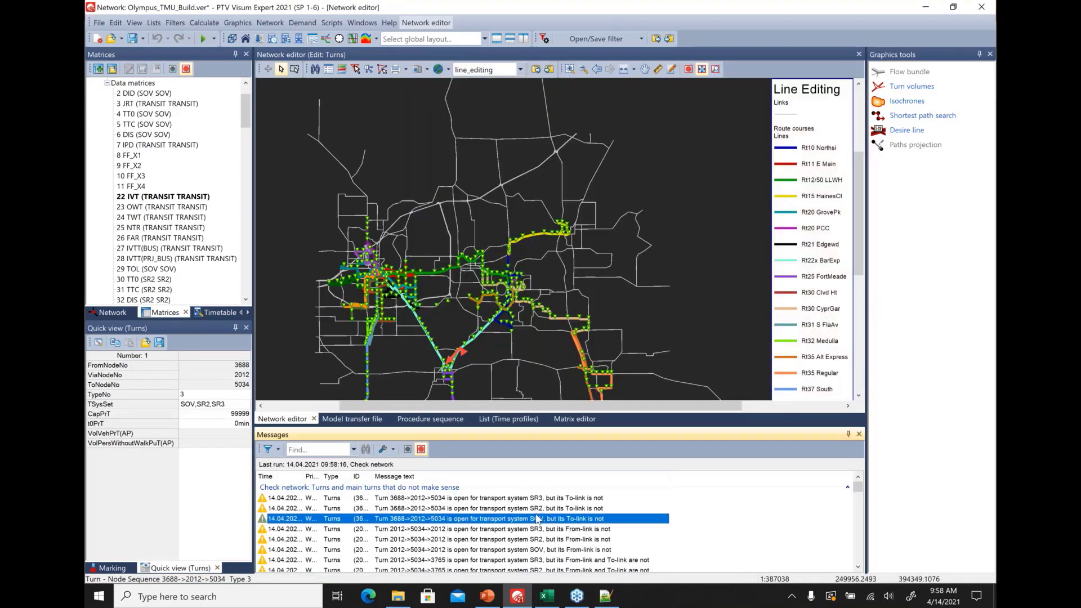
click(537, 529)
click(535, 539)
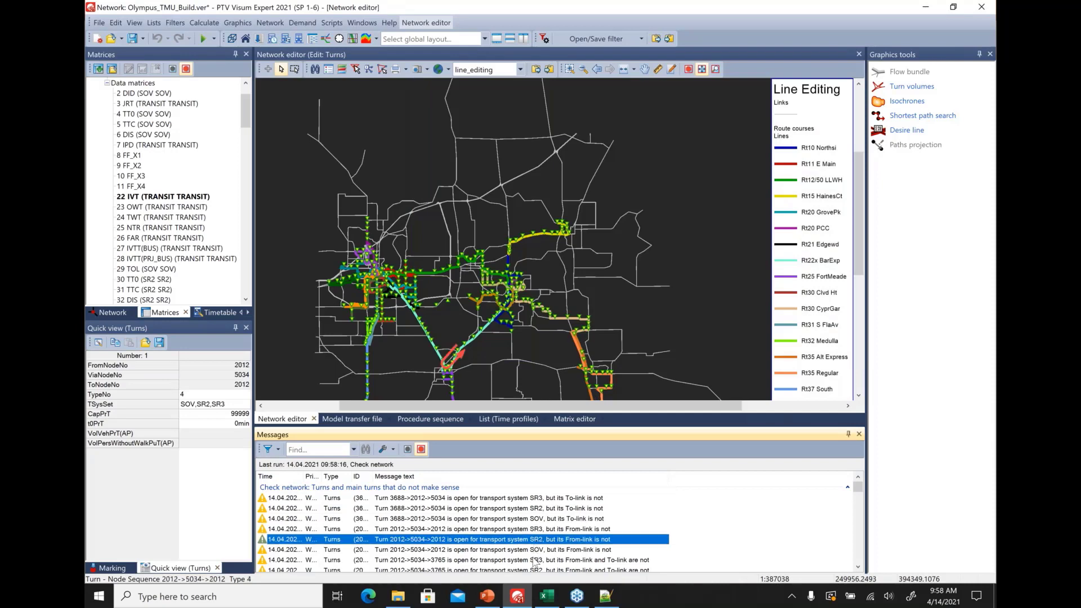
click(534, 550)
key(Down)
key(Down)
key(Down)
key(Down)
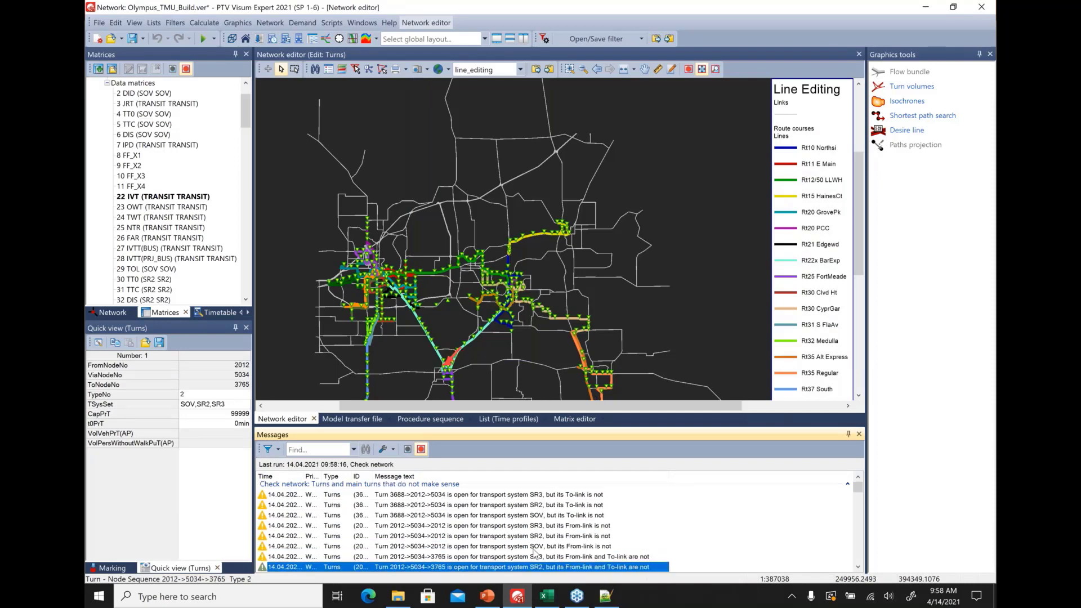
key(Down)
key(Down)
key(Down)
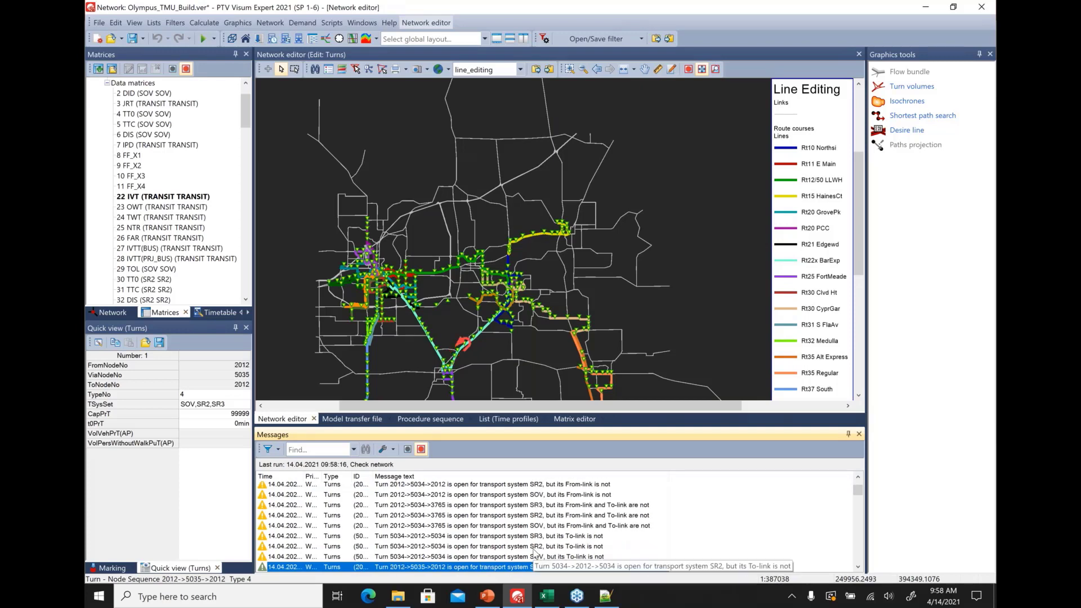
click(407, 192)
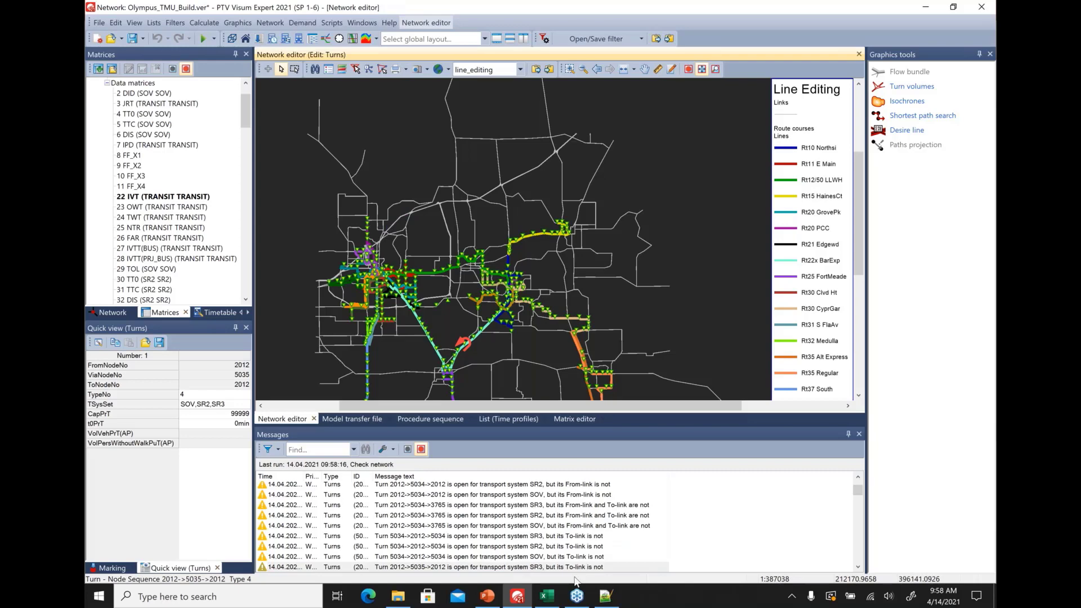
Step: Switch to the PowerPoint presentation and select slide 20 on automating the operations with the Python scripting interface
click(487, 596)
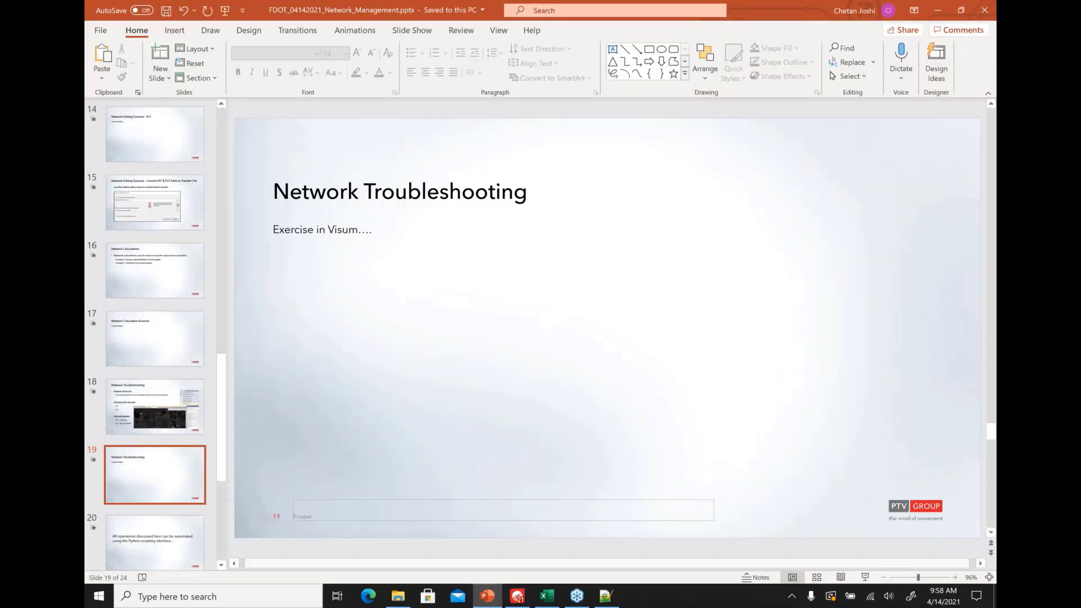
click(158, 535)
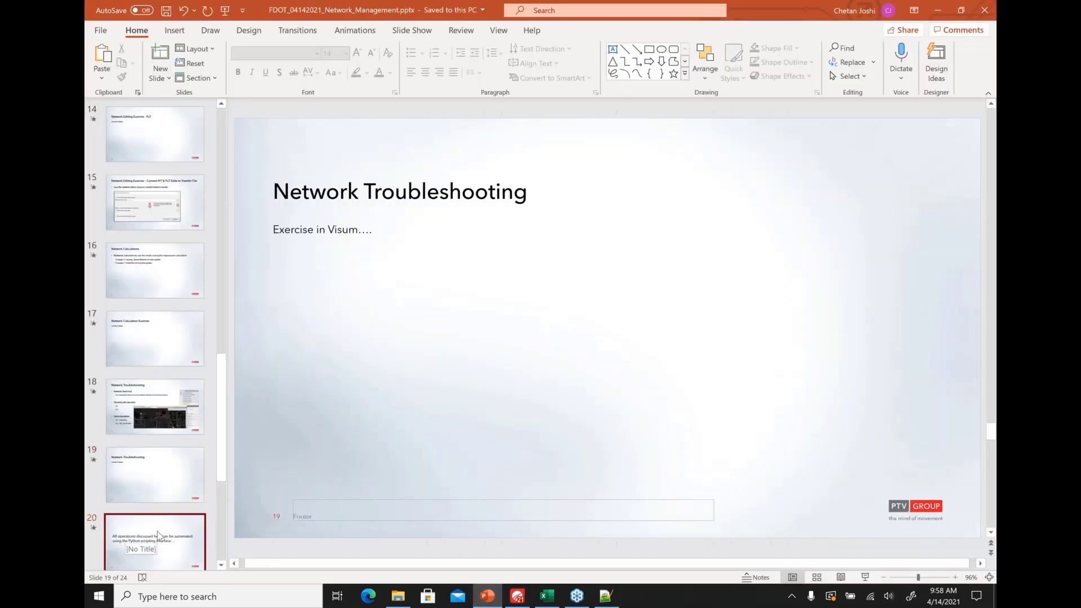